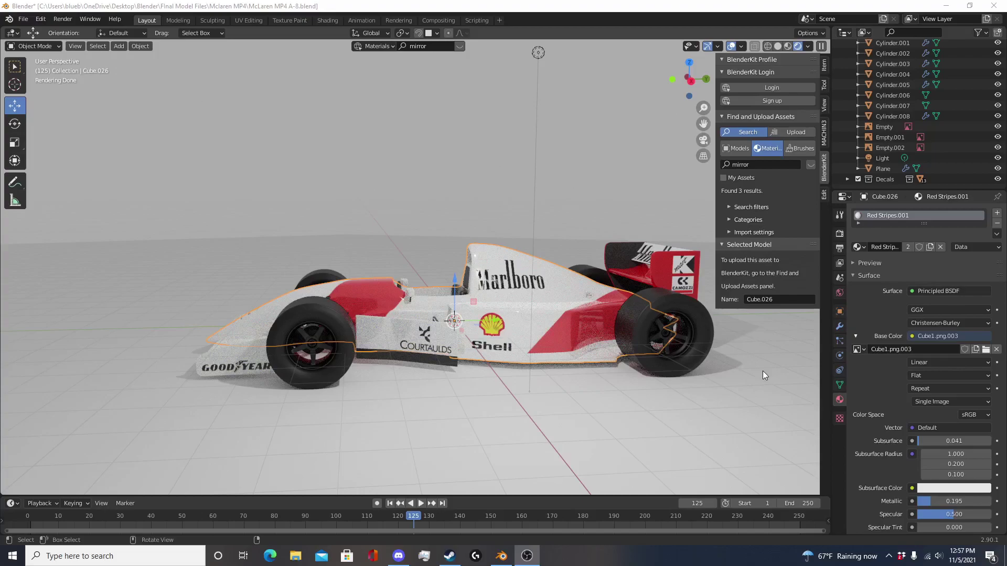
{"action": "scroll", "coordinate": [440, 283], "scroll_direction": "down", "scroll_amount": 4}
{"action": "mouse_move", "coordinate": [414, 303]}
{"action": "middle_mouse_down"}
{"action": "mouse_move", "coordinate": [489, 323]}
{"action": "mouse_move", "coordinate": [515, 315]}
{"action": "mouse_move", "coordinate": [506, 339]}
{"action": "mouse_move", "coordinate": [472, 314]}
{"action": "mouse_move", "coordinate": [433, 257]}
{"action": "middle_mouse_up"}
{"action": "scroll", "coordinate": [489, 323], "scroll_direction": "up", "scroll_amount": 6}
{"action": "scroll", "coordinate": [509, 327], "scroll_direction": "down", "scroll_amount": 2}
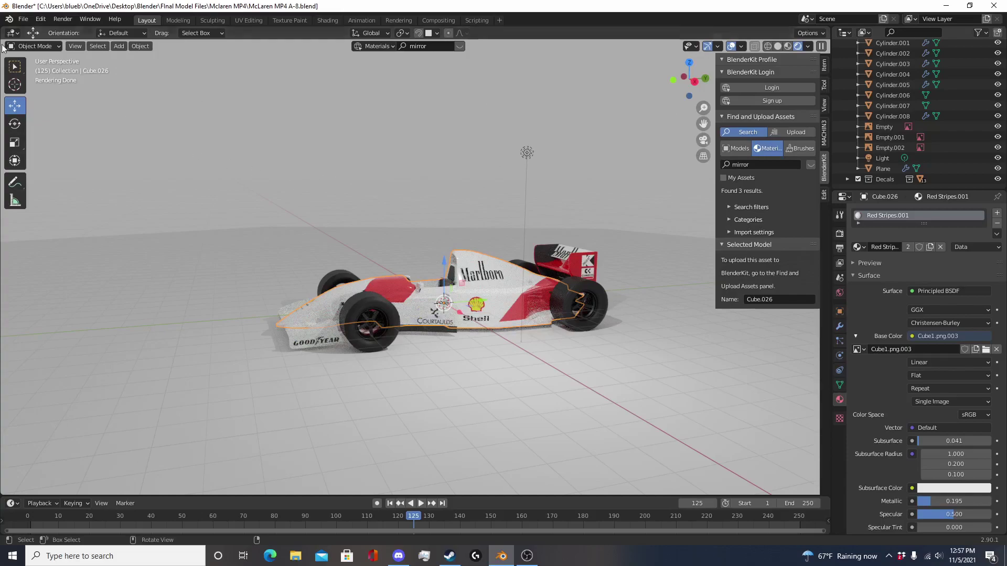
Start a new general scene containing the default cube.
{"action": "left_click", "coordinate": [22, 20]}
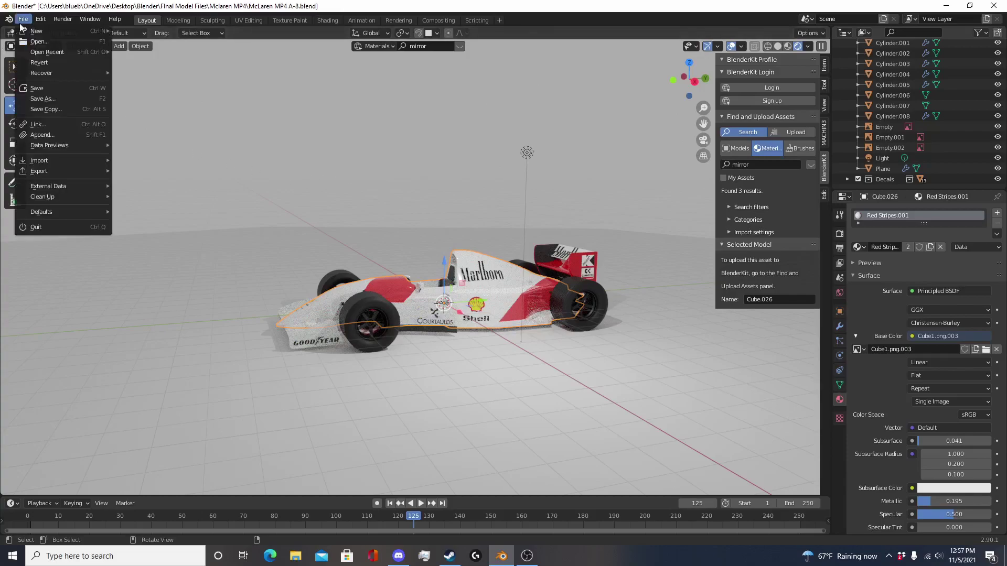
{"action": "mouse_move", "coordinate": [35, 31]}
{"action": "left_click", "coordinate": [129, 32]}
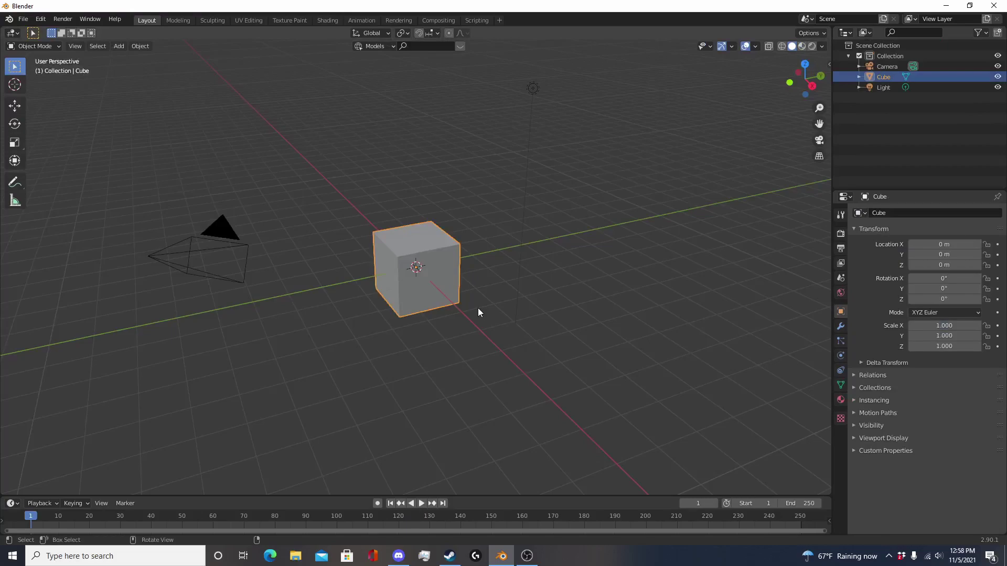
{"action": "key", "text": "KP_3"}
Switch to Microsoft Edge and search the web for "Mclaren MP-4 A-8".
{"action": "left_click", "coordinate": [297, 560]}
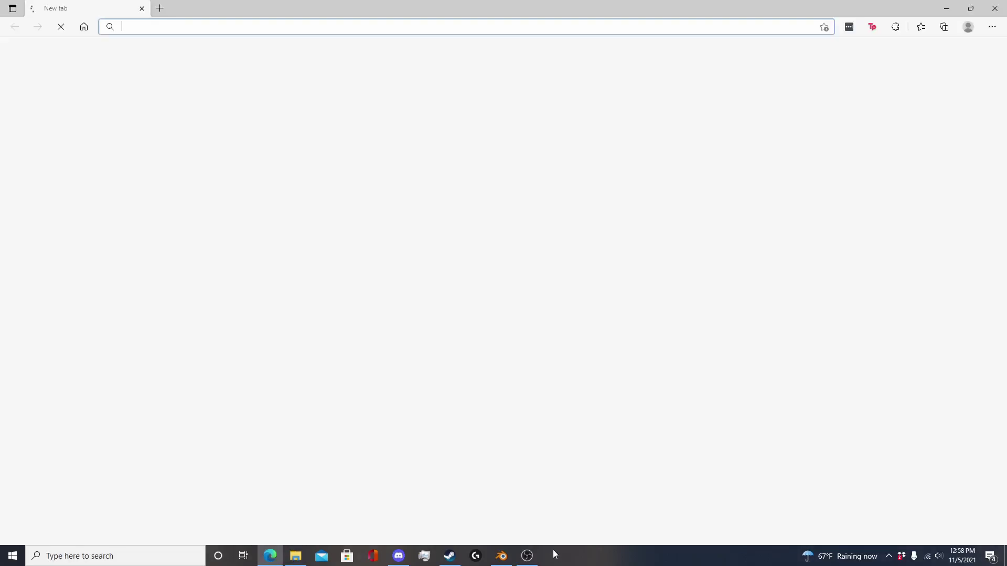
{"action": "left_click", "coordinate": [314, 28]}
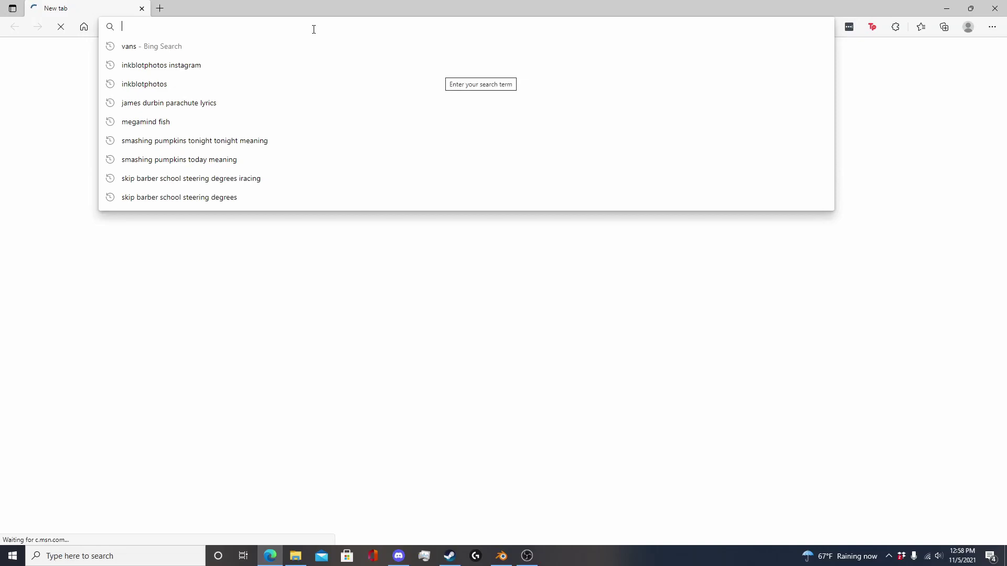
{"action": "type", "text": "Mclaren "}
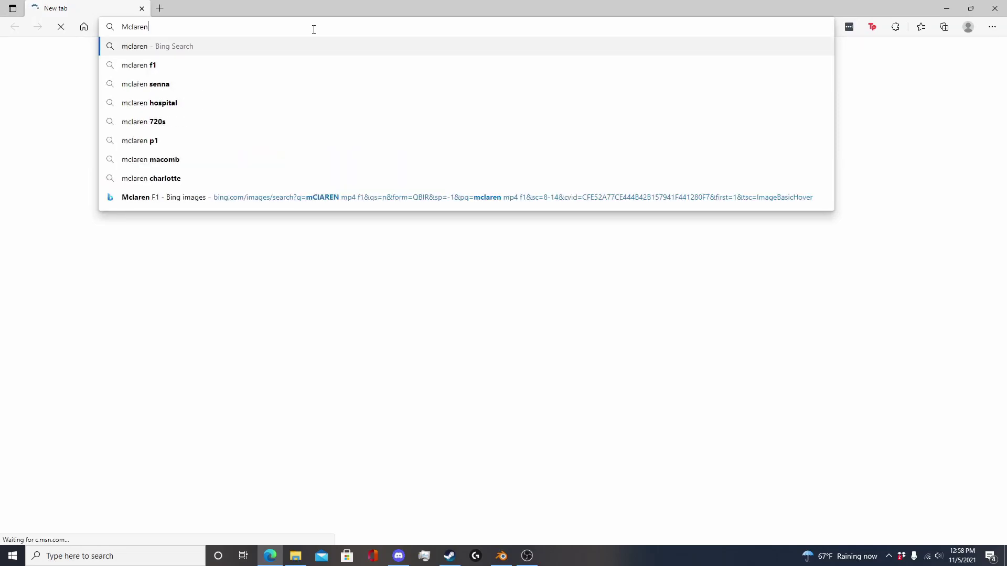
{"action": "type", "text": "MP-4 A"}
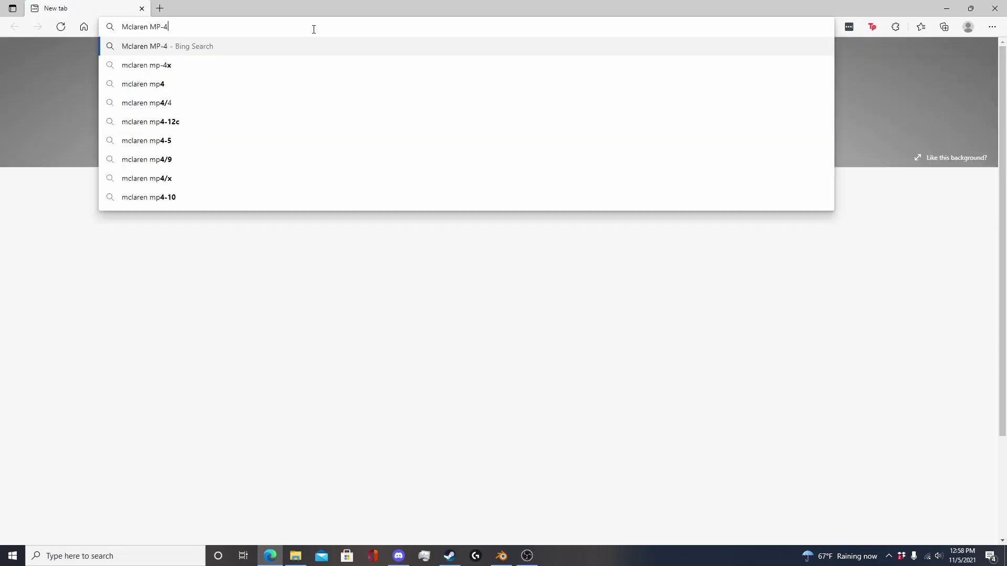
{"action": "type", "text": "-8"}
{"action": "key", "text": "Return"}
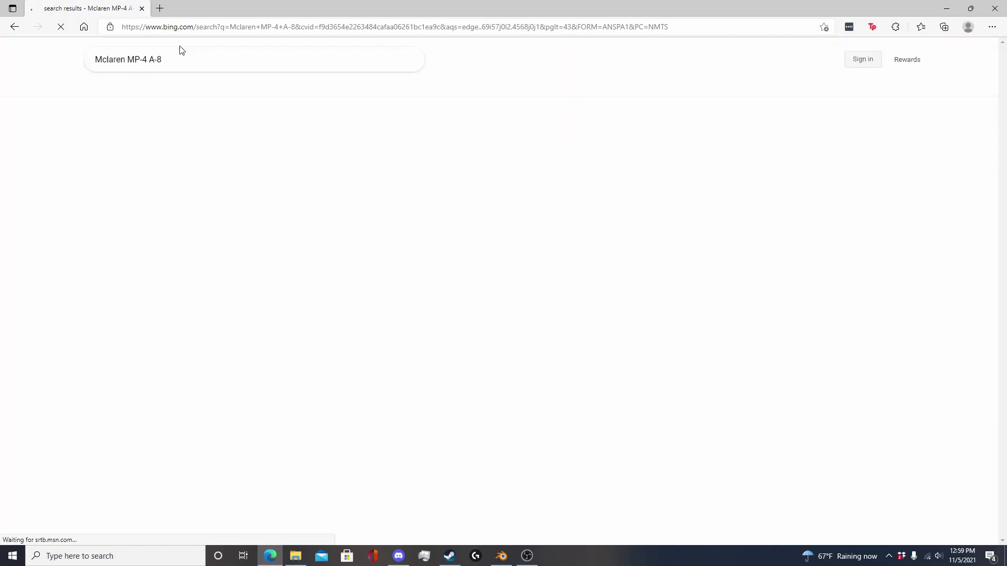
Refine the search to "Mclaren MP-4 A-8 blueprint" and open the first image result with side, top, front and rear views.
{"action": "type", "text": "blueprint"}
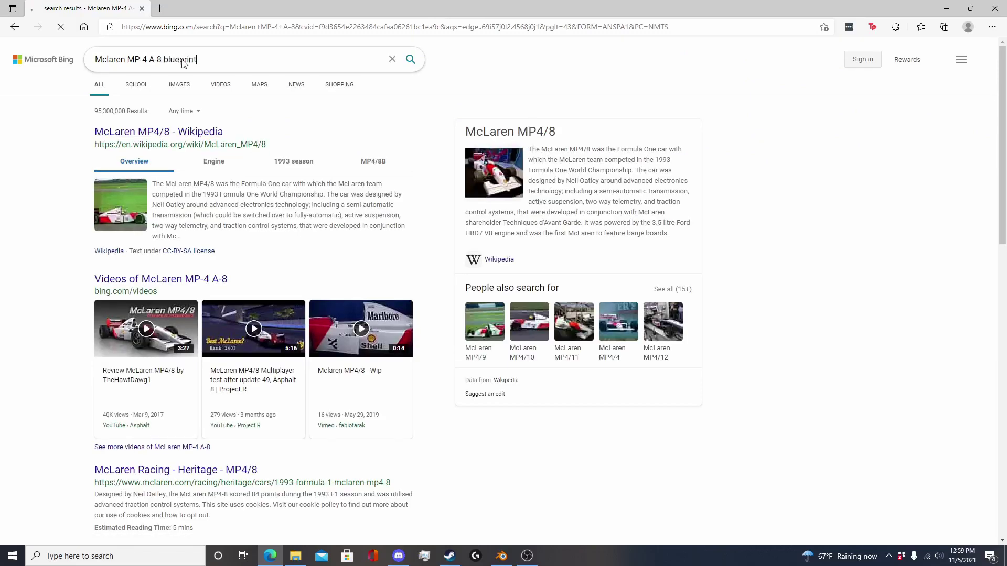
{"action": "key", "text": "Return"}
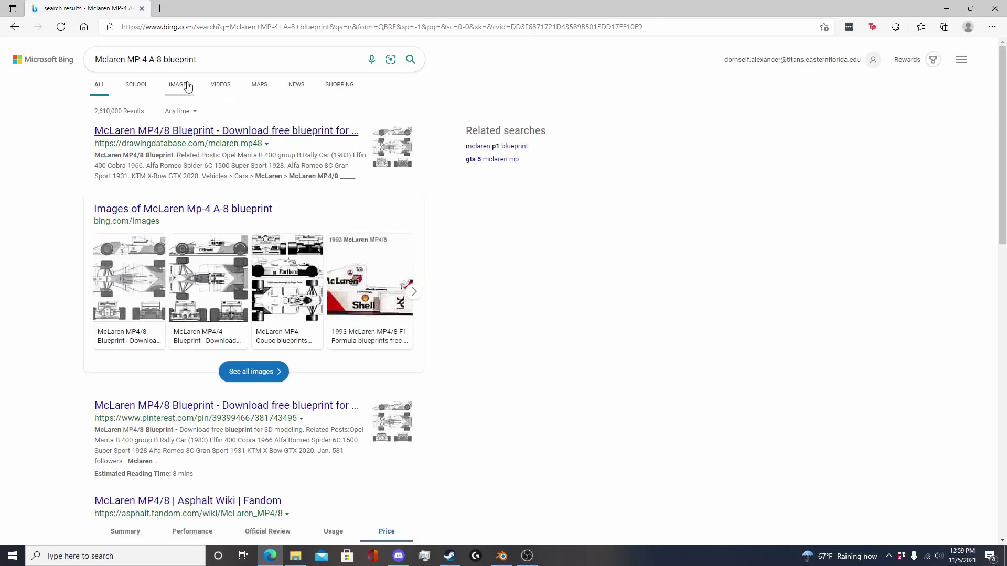
{"action": "left_click", "coordinate": [179, 90]}
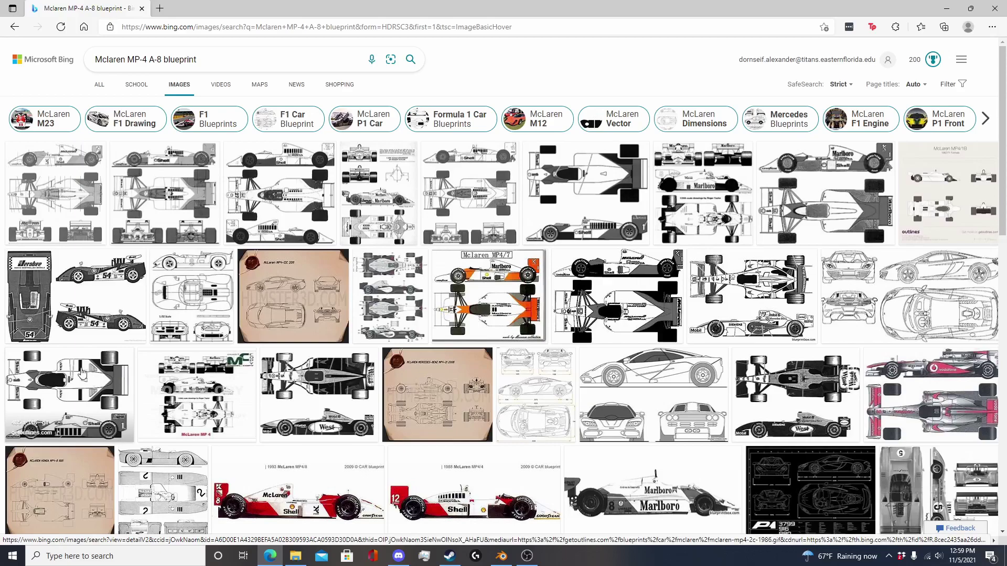
{"action": "left_click", "coordinate": [36, 192]}
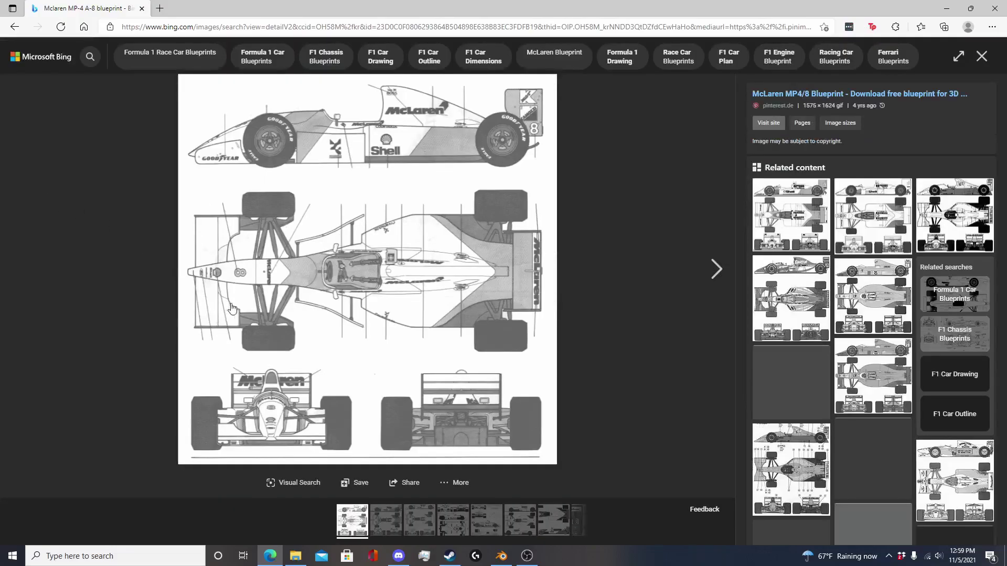
Begin saving the blueprint image and browse to the Blueprint folder inside Desktop > Blender.
{"action": "right_click", "coordinate": [308, 300]}
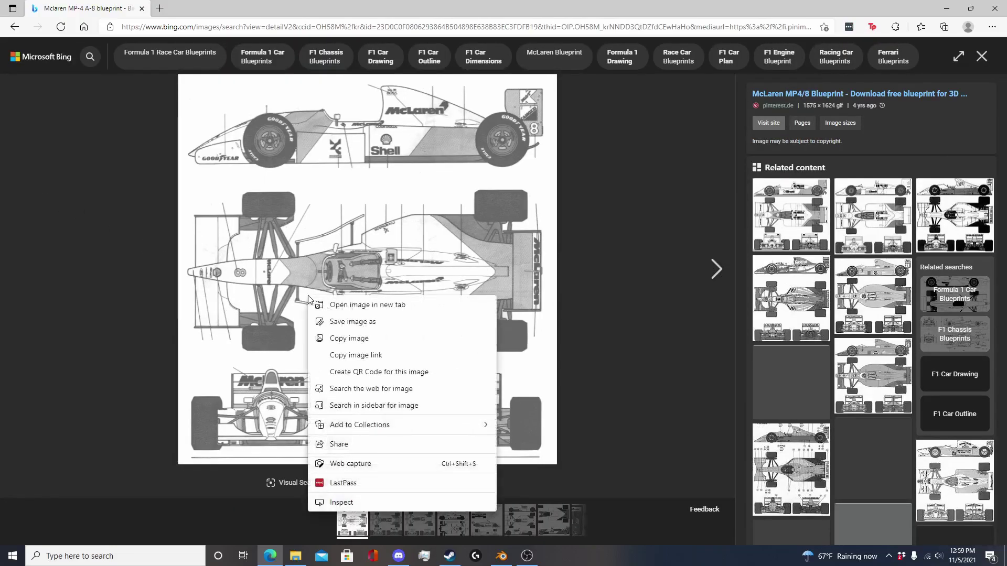
{"action": "left_click", "coordinate": [353, 324]}
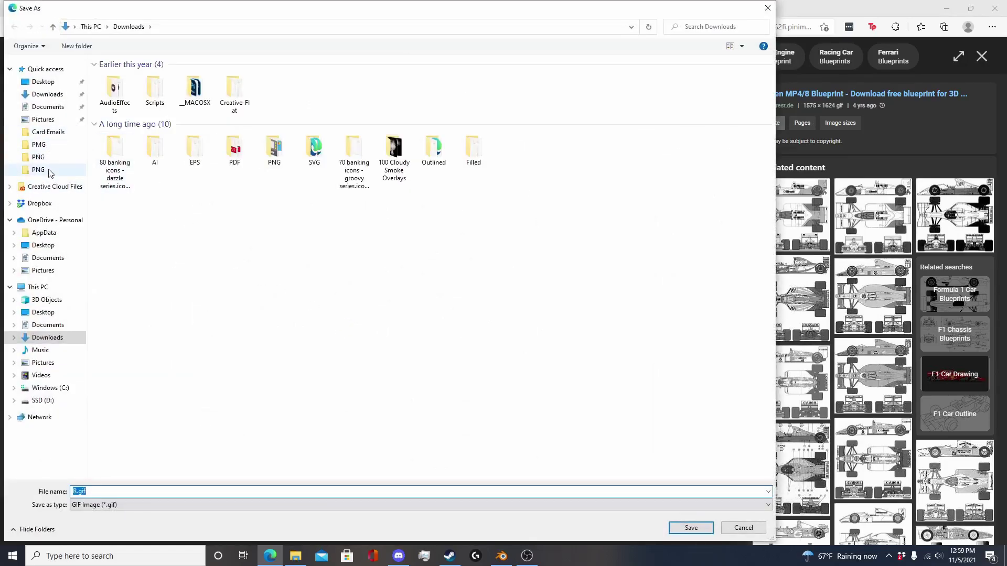
{"action": "left_click", "coordinate": [43, 83]}
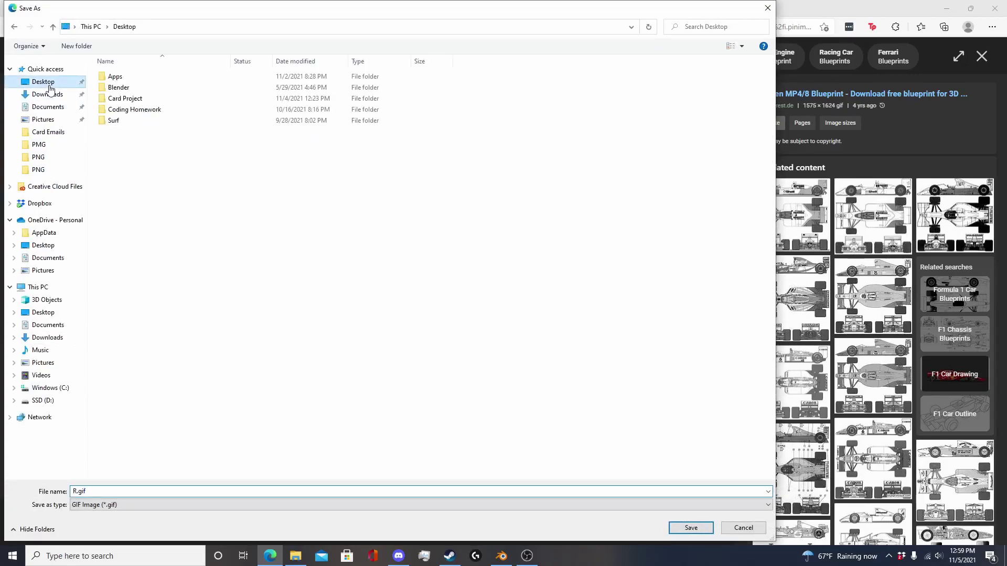
{"action": "double_click", "coordinate": [137, 88]}
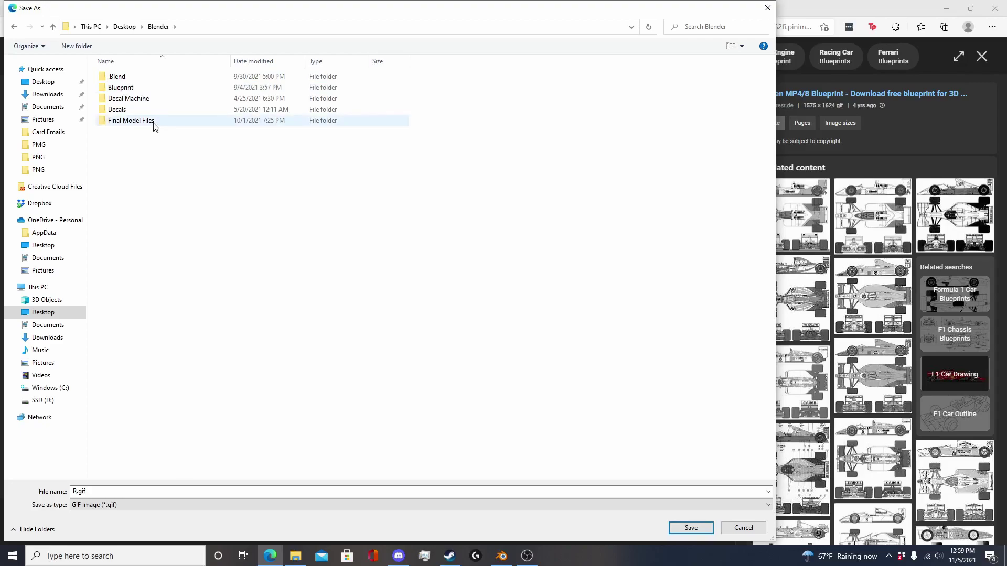
{"action": "double_click", "coordinate": [123, 87]}
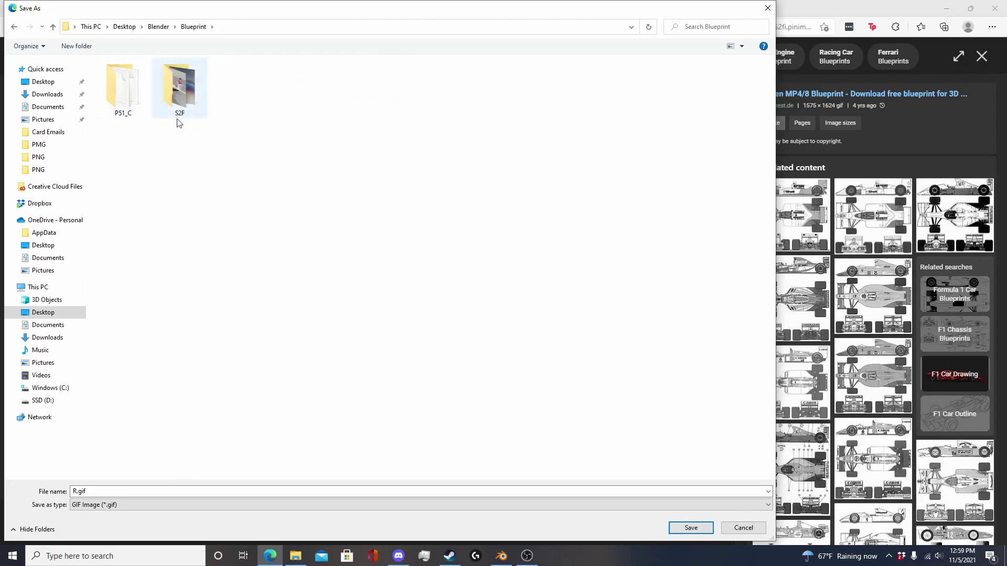
Create a folder named "McLaren MP-4 A-8" in the Blueprint folder and save the image in it as R.gif.
{"action": "right_click", "coordinate": [201, 151]}
{"action": "mouse_move", "coordinate": [262, 290]}
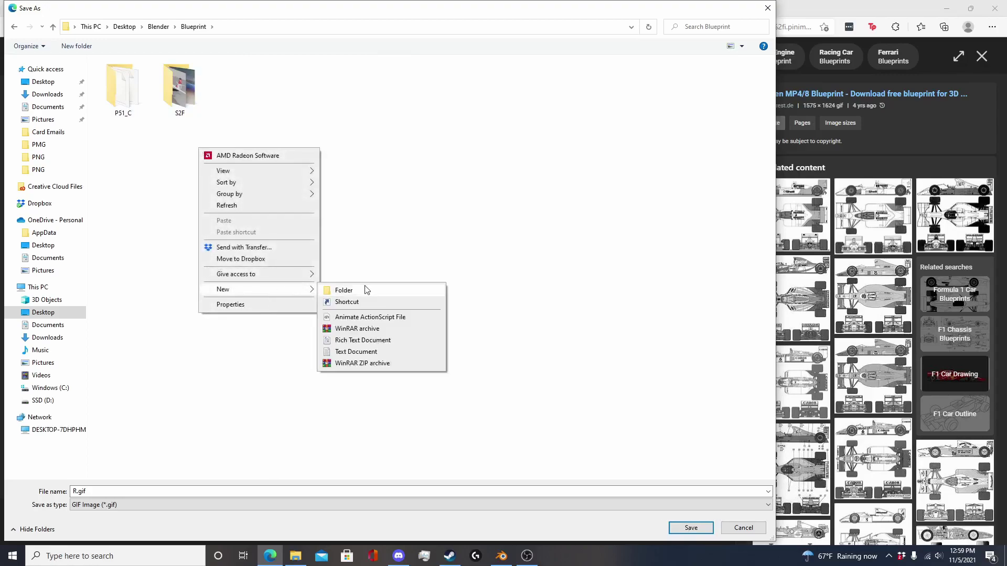
{"action": "left_click", "coordinate": [363, 291]}
{"action": "type", "text": "McLarenm"}
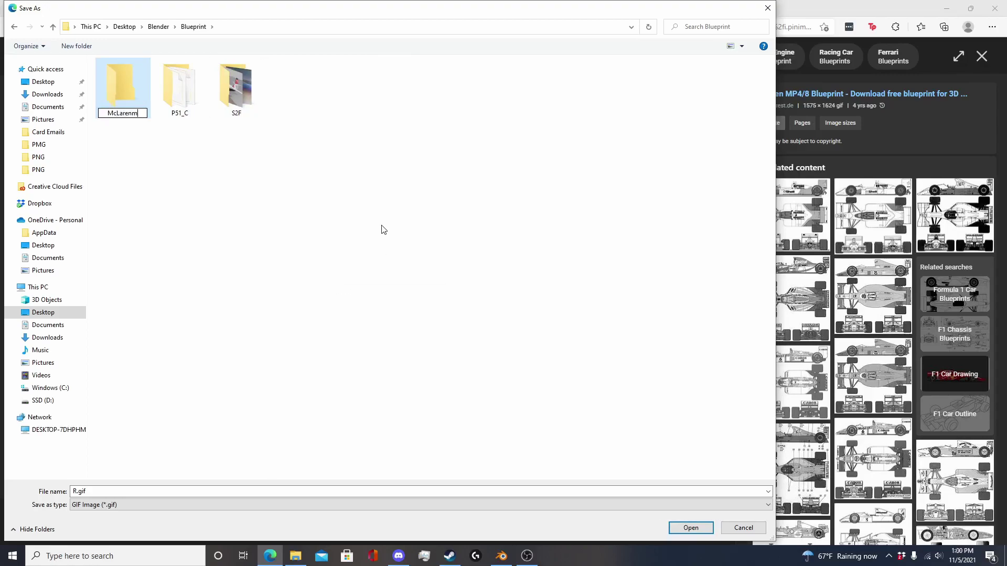
{"action": "key", "text": "BackSpace"}
{"action": "type", "text": "MP-4 A-8"}
{"action": "key", "text": "Return"}
{"action": "double_click", "coordinate": [118, 103]}
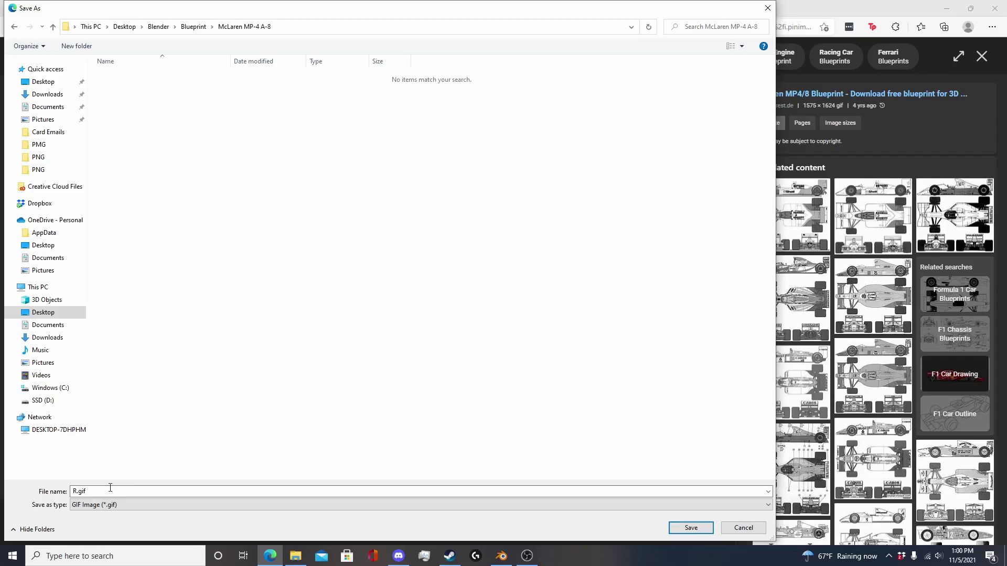
{"action": "left_click", "coordinate": [691, 528]}
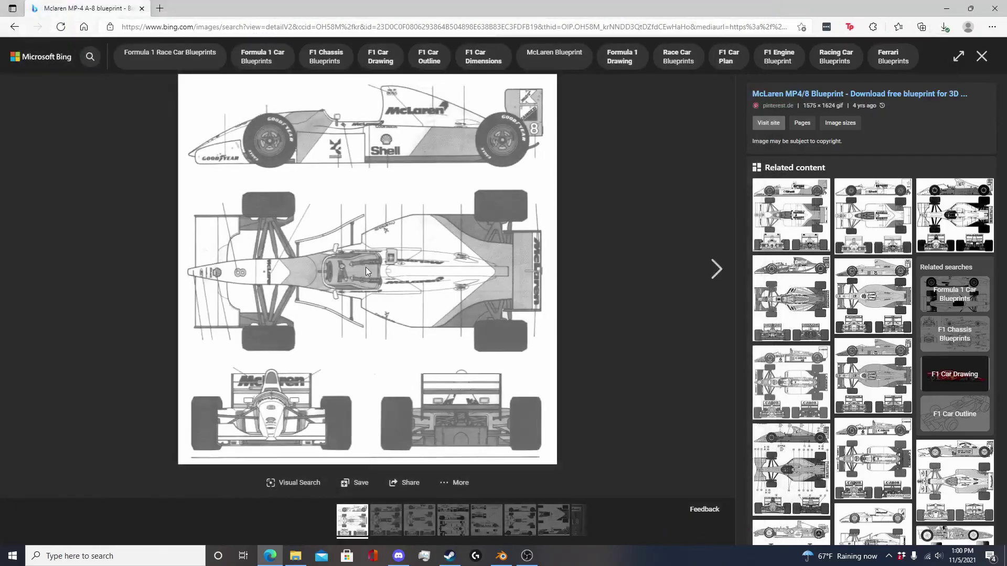
Open the blueprint image on its own in a new browser tab.
{"action": "right_click", "coordinate": [367, 271]}
{"action": "left_click", "coordinate": [374, 274]}
{"action": "key", "text": "ctrl+Tab"}
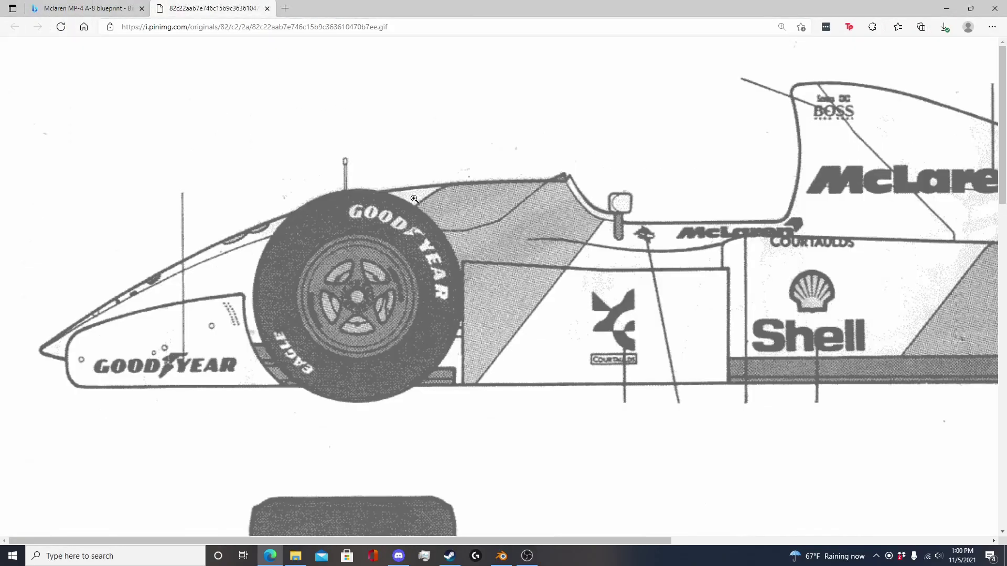
{"action": "scroll", "coordinate": [429, 348], "scroll_direction": "down", "scroll_amount": 5}
{"action": "right_click", "coordinate": [422, 328]}
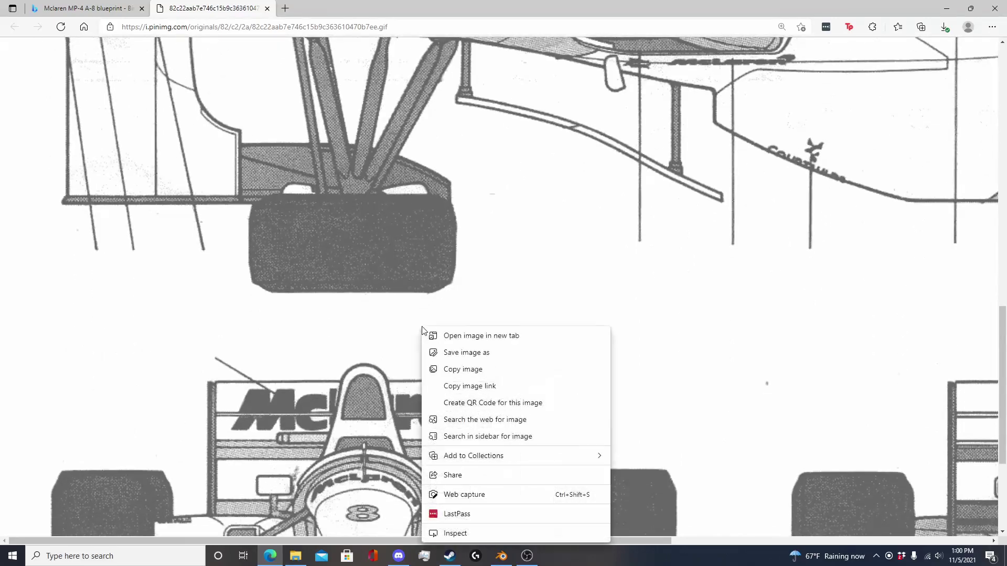
{"action": "left_click", "coordinate": [459, 353]}
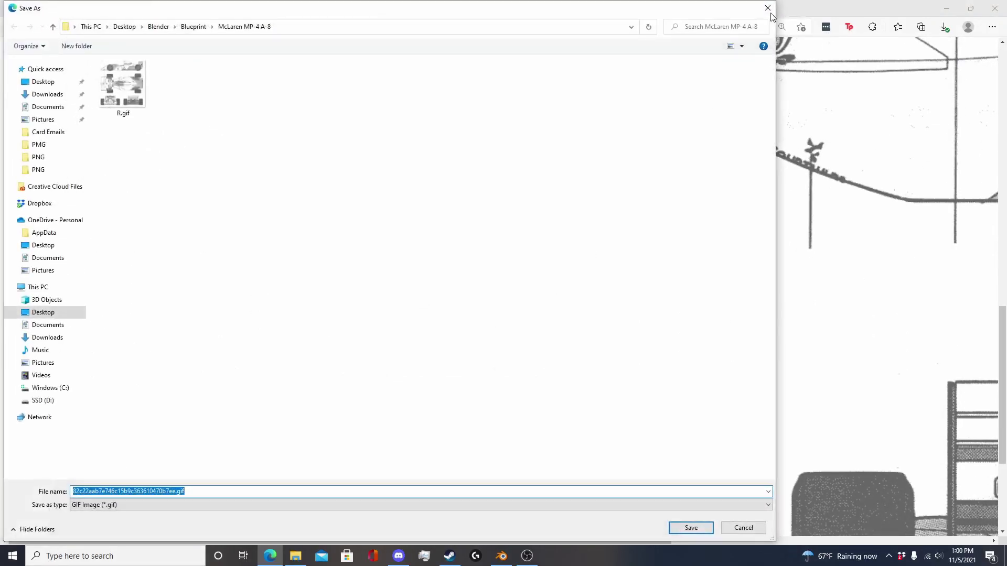
{"action": "left_click", "coordinate": [768, 8]}
Fit the whole blueprint in the browser window and capture its full area with the Gyazo screenshot tool.
{"action": "scroll", "coordinate": [738, 180], "scroll_direction": "down", "scroll_amount": 3, "text": "ctrl"}
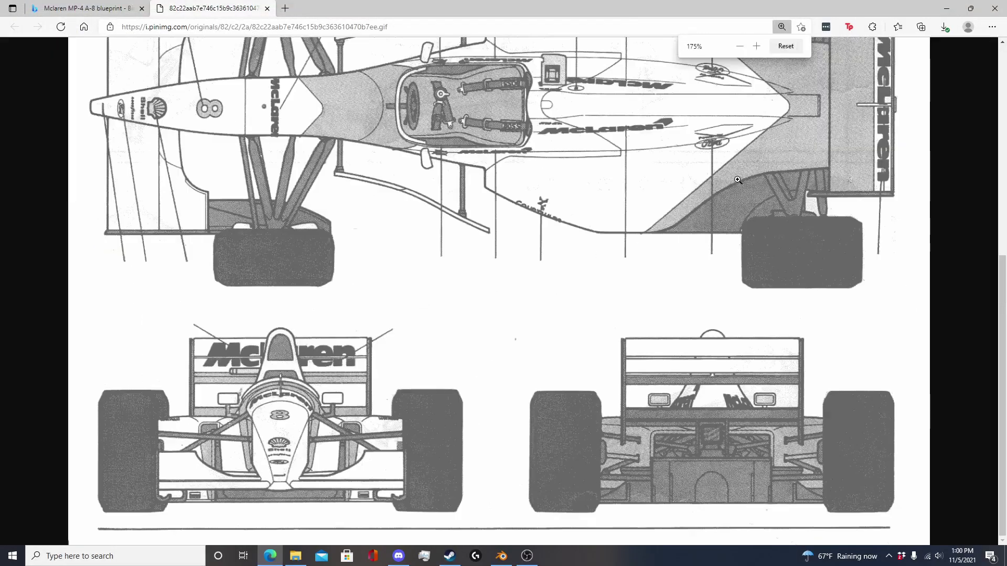
{"action": "scroll", "coordinate": [738, 180], "scroll_direction": "down", "scroll_amount": 5, "text": "ctrl"}
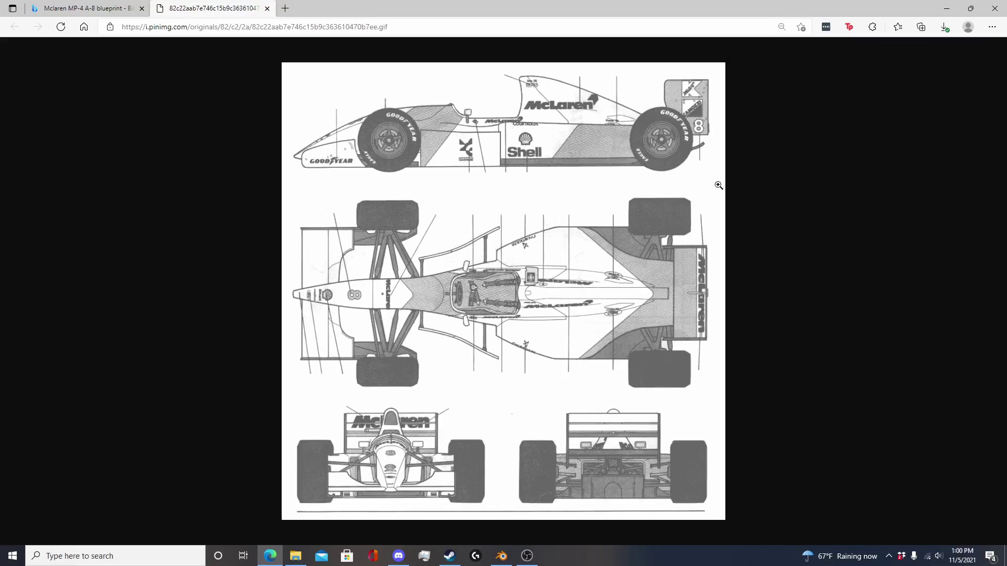
{"action": "left_click", "coordinate": [68, 556]}
{"action": "type", "text": "gy"}
{"action": "left_click", "coordinate": [60, 268]}
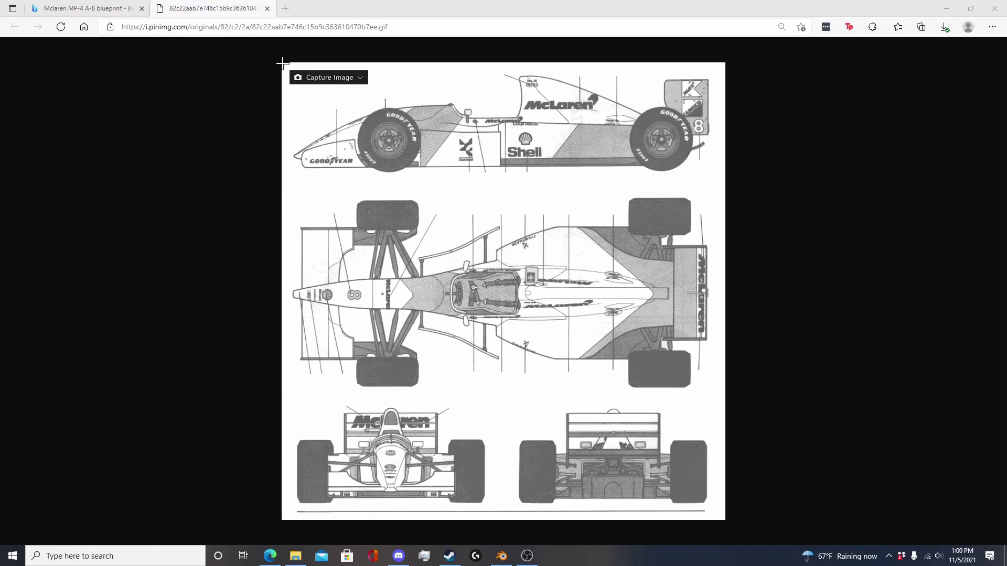
{"action": "left_click_drag", "start_coordinate": [282, 63], "coordinate": [726, 521]}
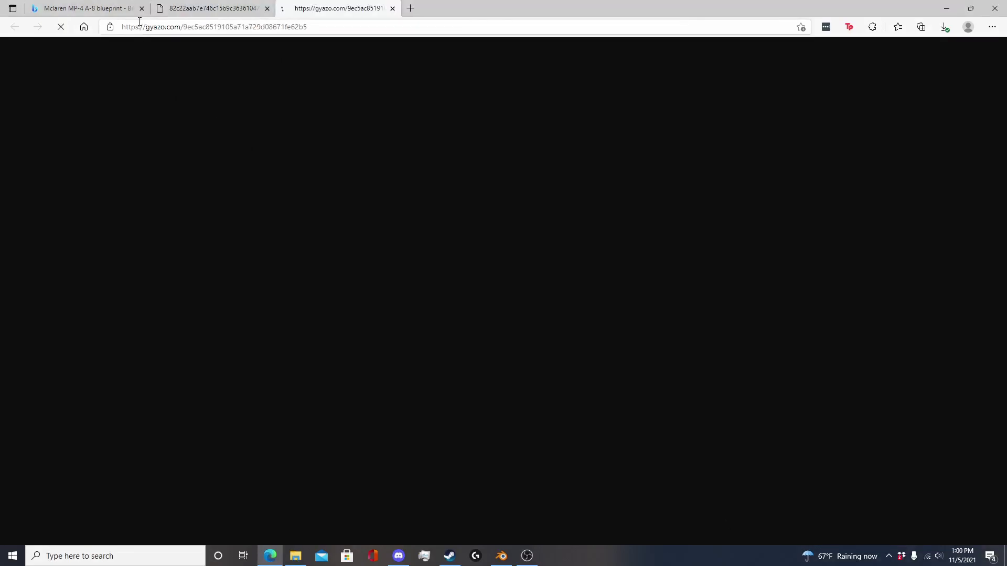
Save the captured blueprint as a PNG image in the McLaren MP-4 A-8 folder.
{"action": "right_click", "coordinate": [473, 187]}
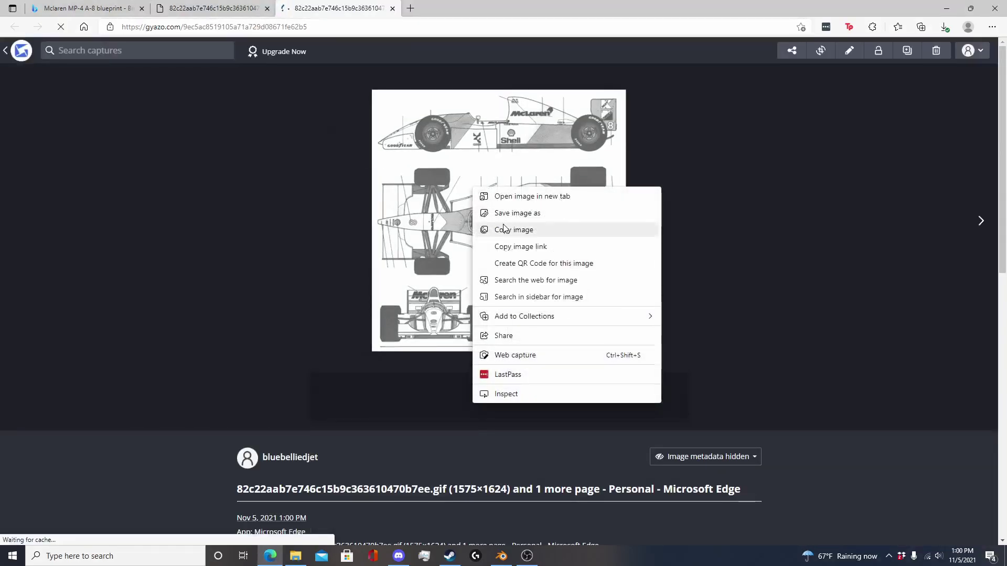
{"action": "left_click", "coordinate": [504, 229]}
{"action": "right_click", "coordinate": [480, 196]}
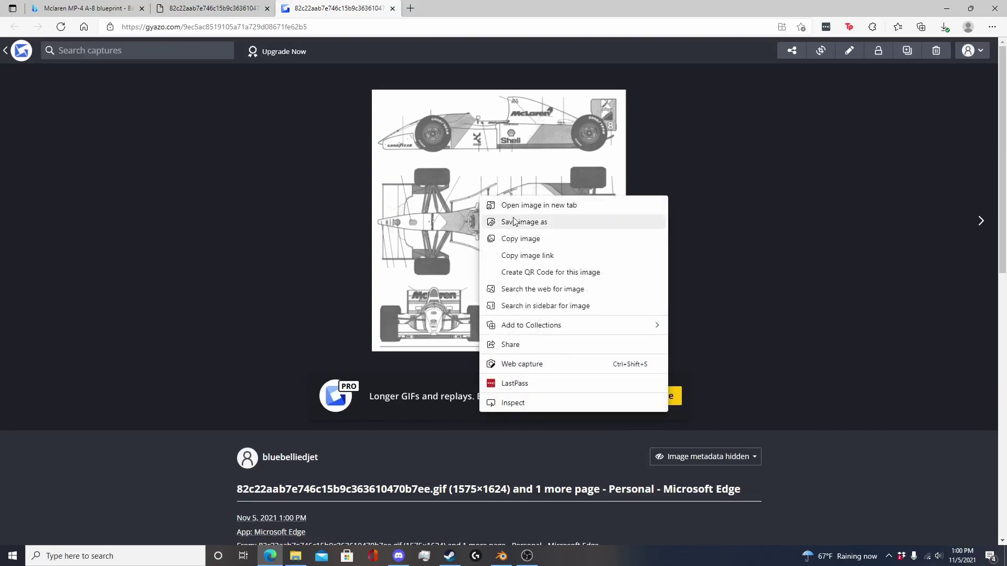
{"action": "left_click", "coordinate": [514, 221]}
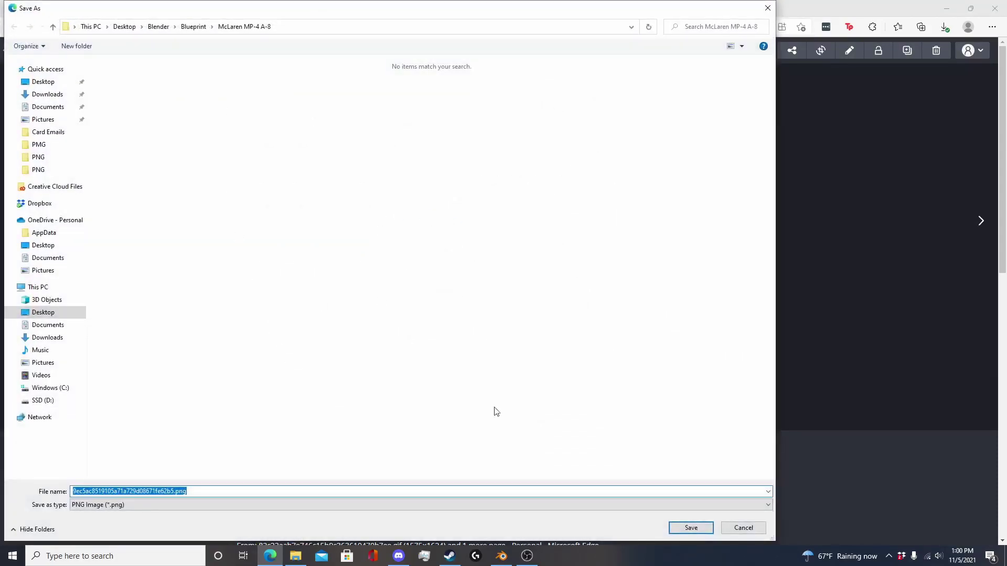
{"action": "left_click", "coordinate": [677, 526]}
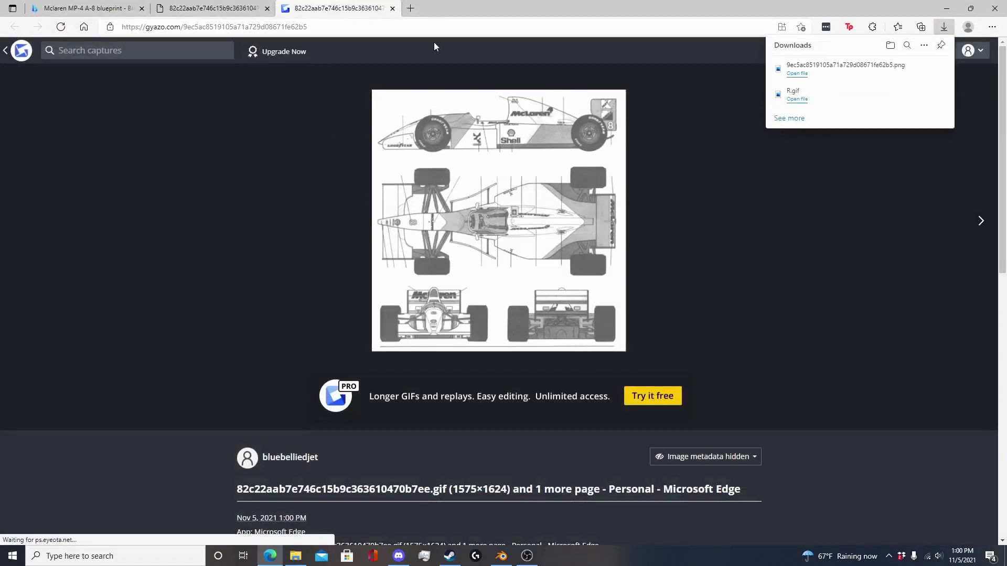
Close the captured-image and blueprint tabs and return to the image search results.
{"action": "left_click", "coordinate": [393, 8]}
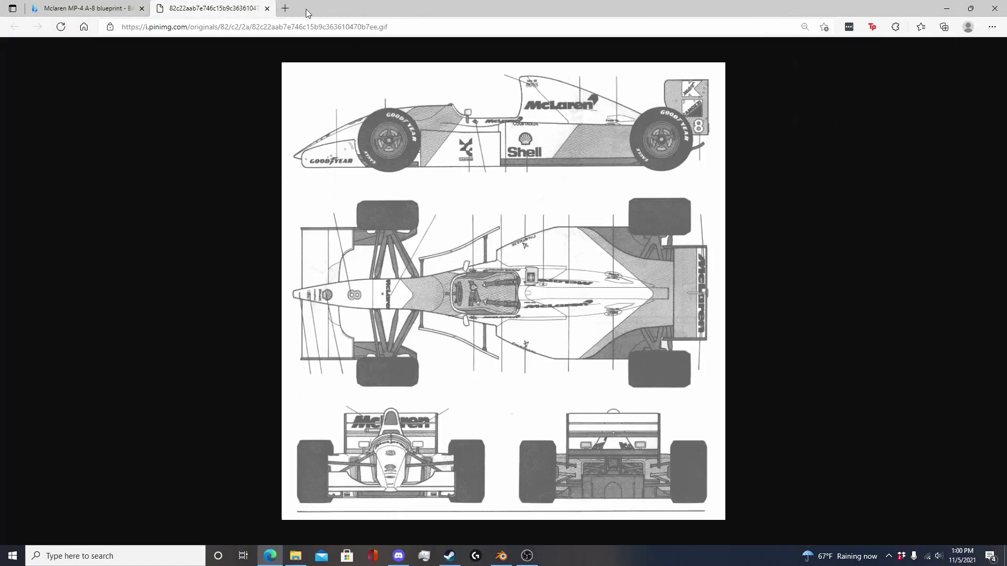
{"action": "left_click", "coordinate": [267, 8]}
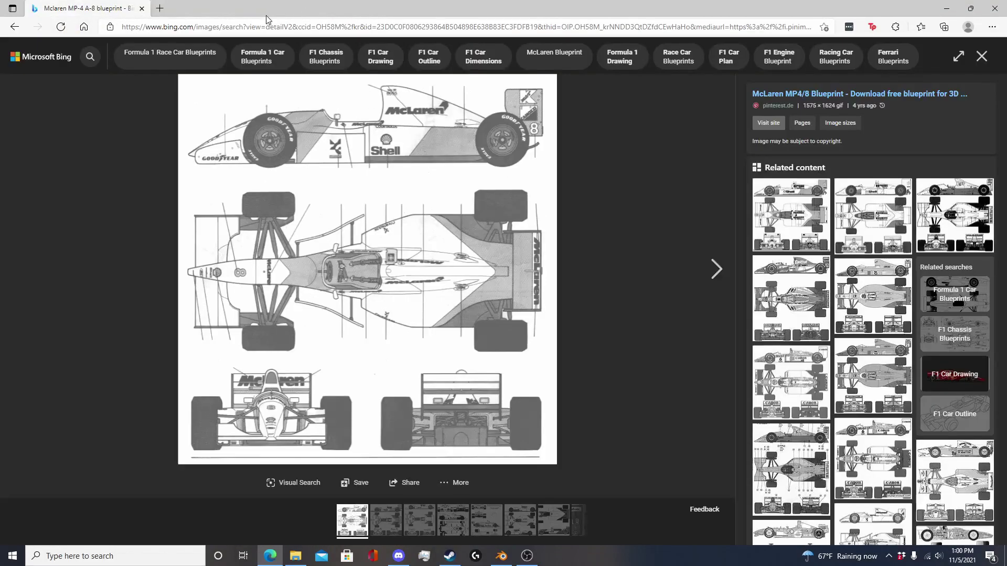
{"action": "left_click", "coordinate": [13, 27]}
Remove "blueprint" from the image search, refine it to "F1 Mclaren MP-4 A-8", and look through the car photos.
{"action": "left_click_drag", "start_coordinate": [197, 59], "coordinate": [163, 58]}
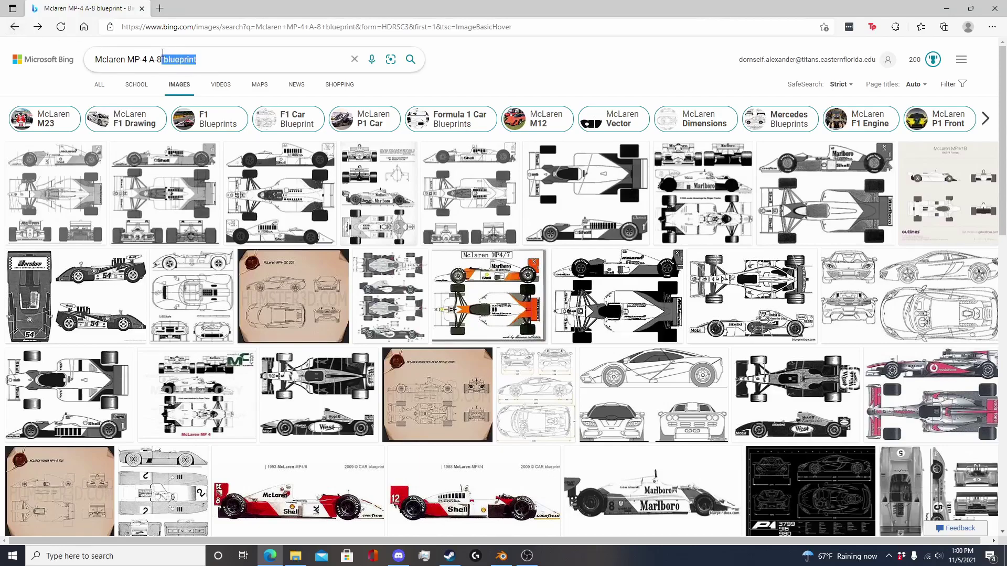
{"action": "key", "text": "BackSpace"}
{"action": "key", "text": "Return"}
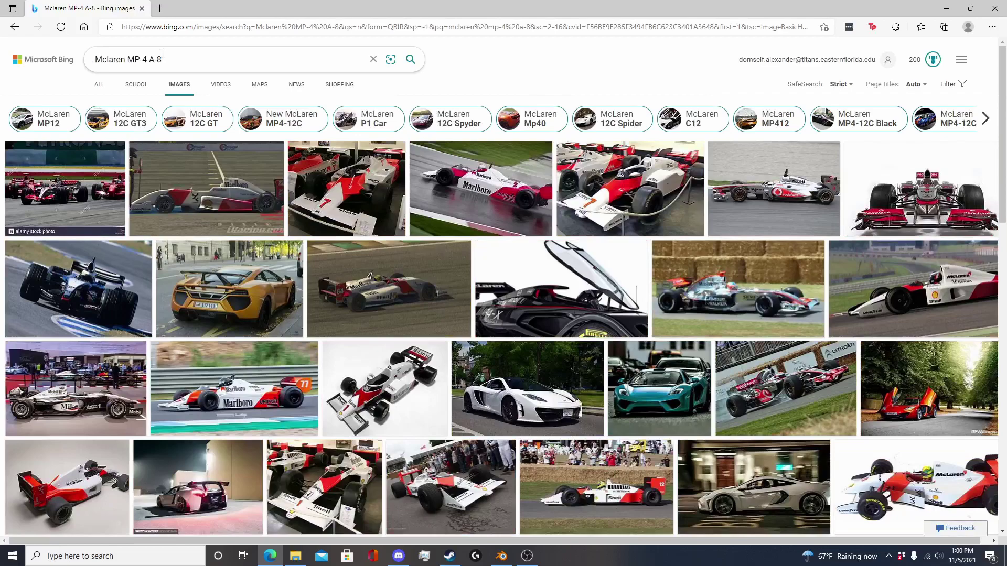
{"action": "left_click", "coordinate": [94, 59]}
{"action": "type", "text": "F1"}
{"action": "key", "text": "Return"}
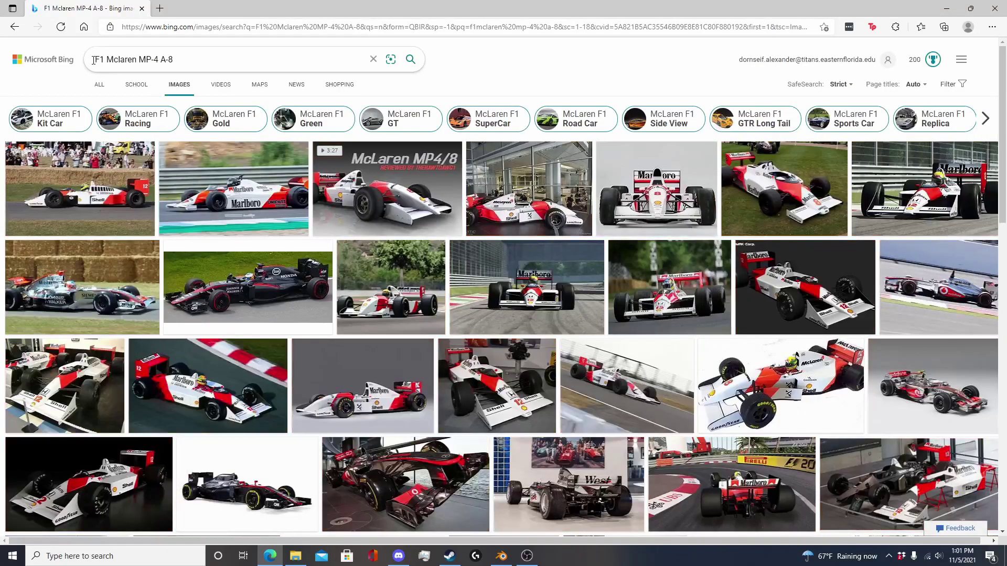
{"action": "scroll", "coordinate": [389, 310], "scroll_direction": "down", "scroll_amount": 2}
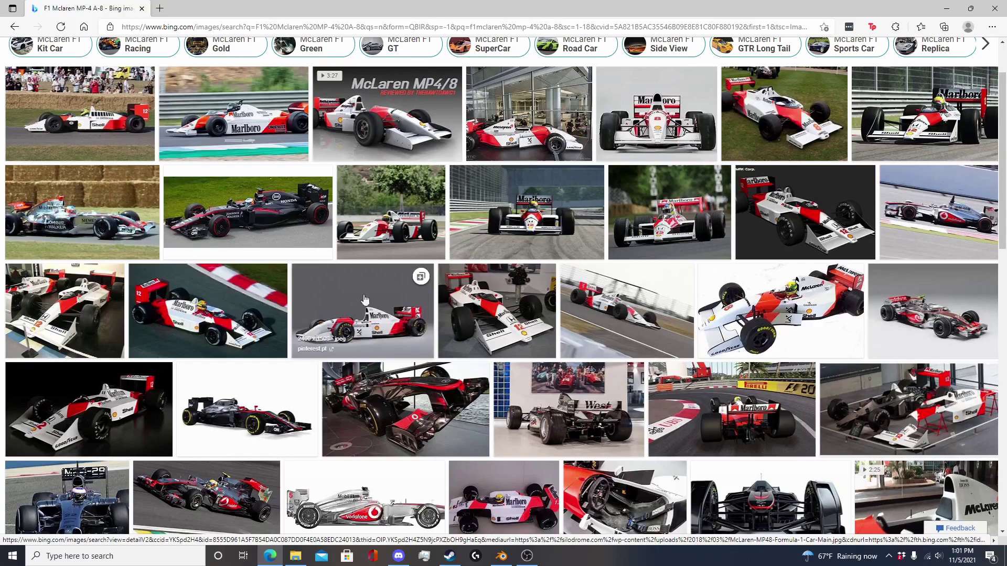
Switch to Blender and bring the saved blueprint PNG into the right orthographic view as a reference image beside the cube.
{"action": "left_click_drag", "start_coordinate": [35, 2], "coordinate": [1006, 341]}
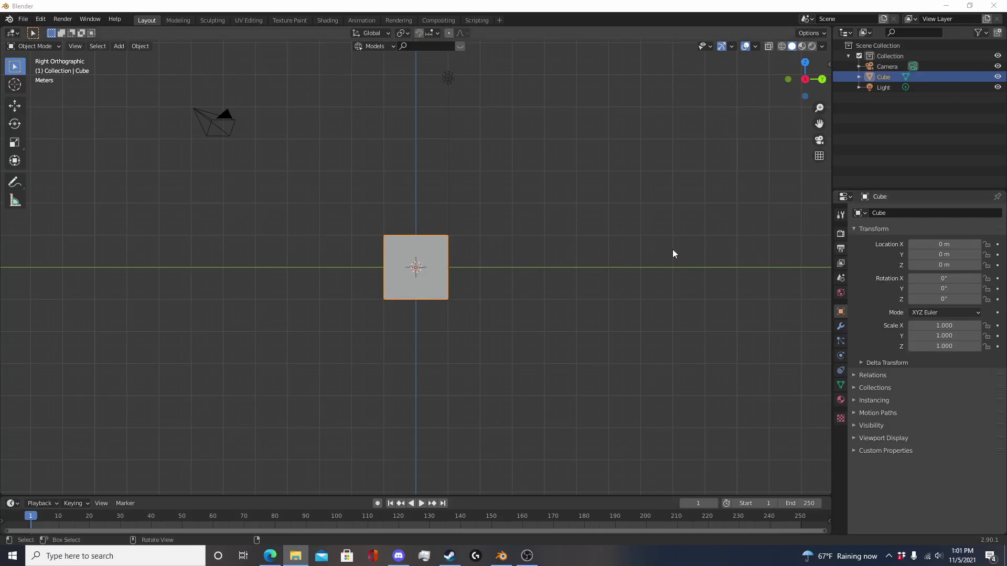
{"action": "left_click", "coordinate": [701, 251]}
{"action": "left_click_drag", "start_coordinate": [1006, 210], "coordinate": [596, 274]}
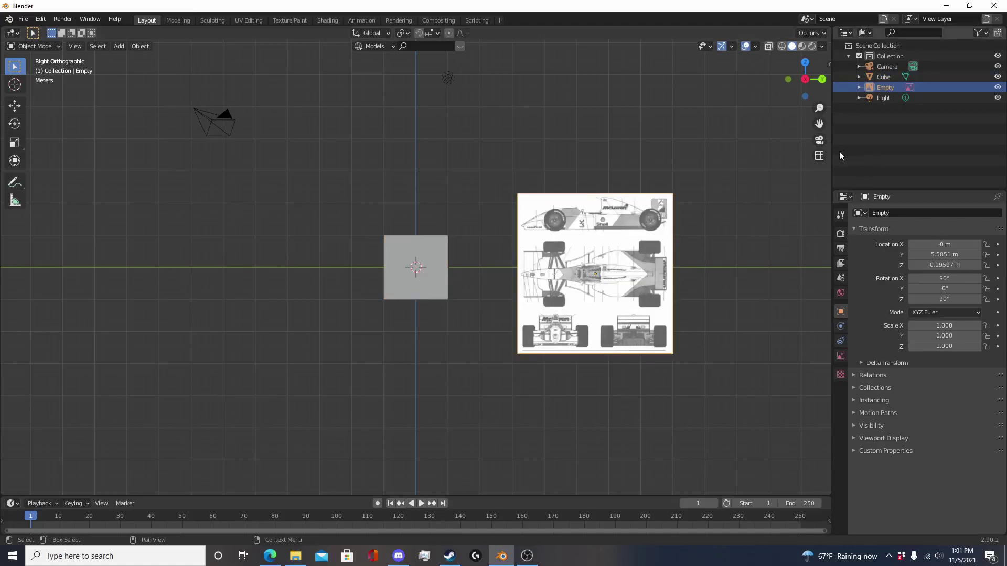
Create a new collection in the scene and name it Images.
{"action": "right_click", "coordinate": [908, 130]}
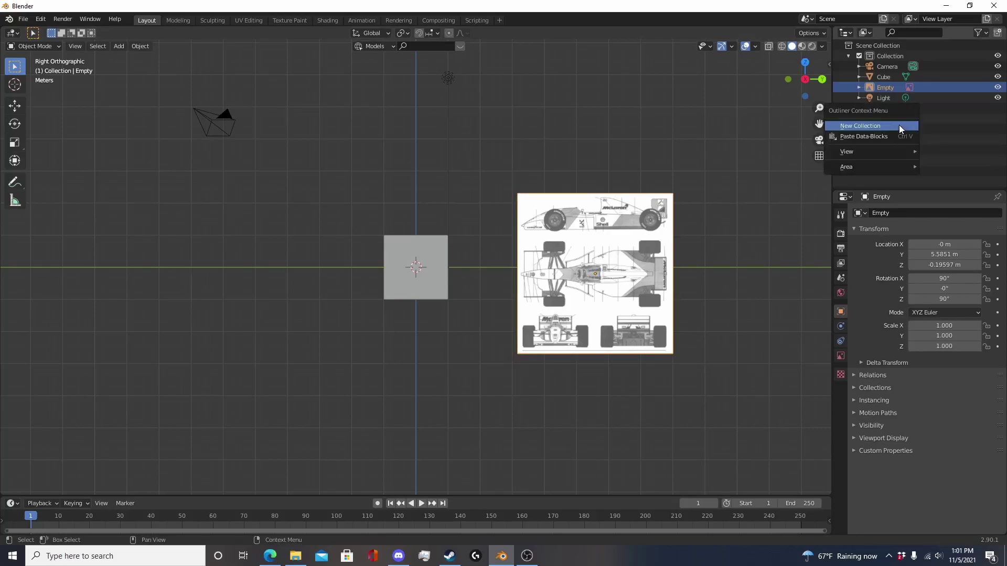
{"action": "left_click", "coordinate": [899, 125]}
{"action": "double_click", "coordinate": [906, 109]}
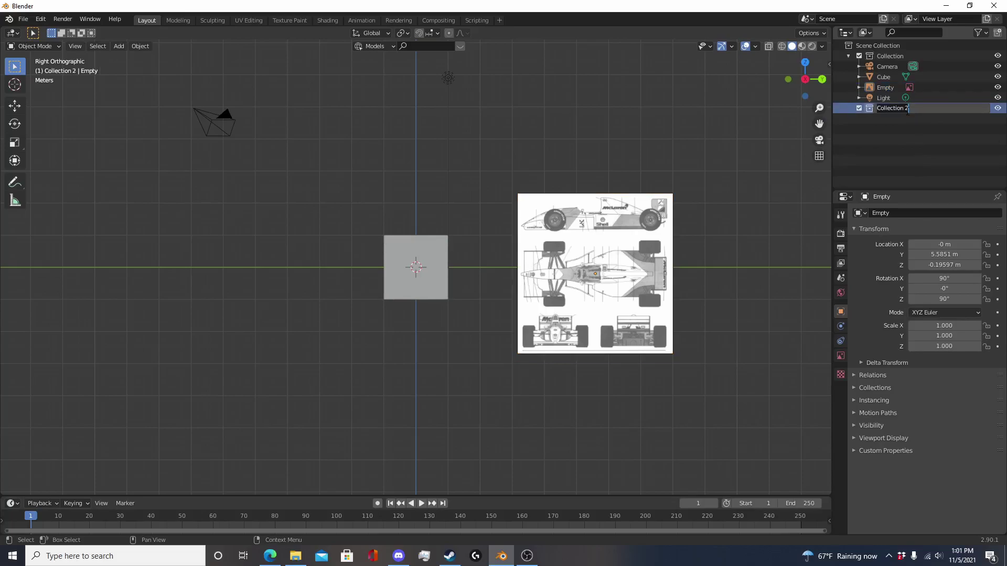
{"action": "type", "text": "Images"}
{"action": "key", "text": "Return"}
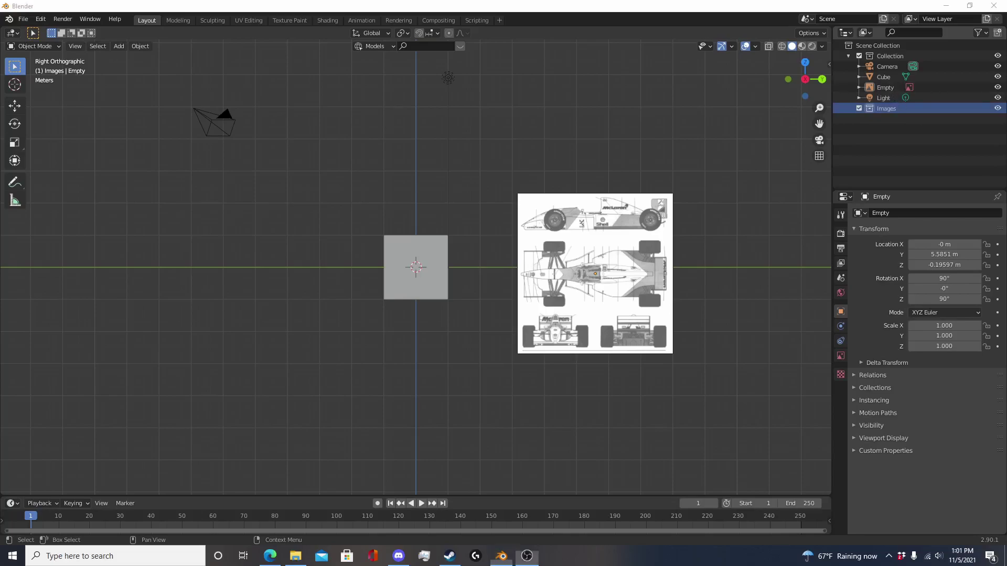
Put the blueprint image empty into the Images collection, hiding and unhiding it once.
{"action": "left_click", "coordinate": [884, 88]}
{"action": "left_click_drag", "start_coordinate": [884, 90], "coordinate": [889, 109]}
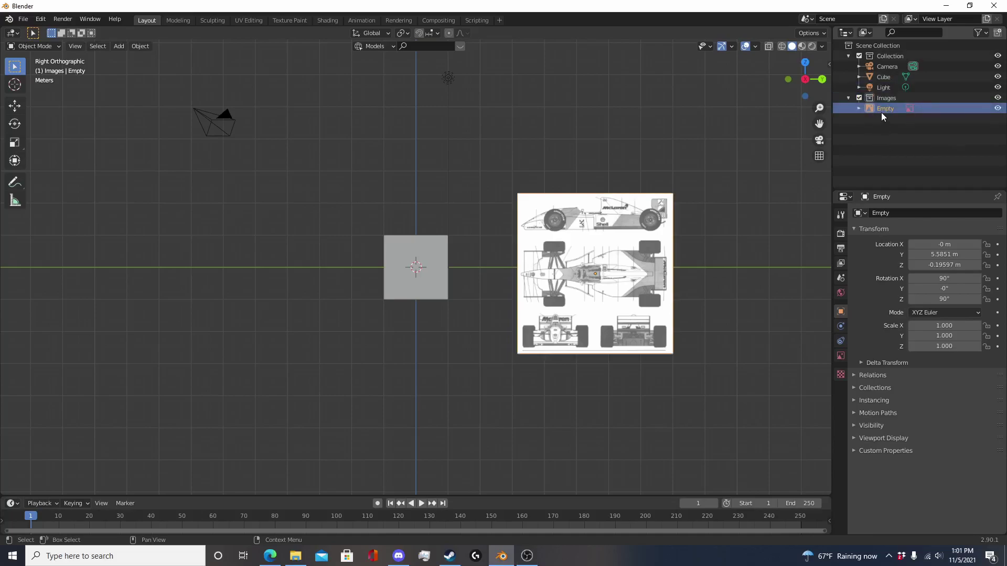
{"action": "key", "text": "h"}
{"action": "key", "text": "alt+h"}
Move the blueprint image over the cube at the scene origin.
{"action": "left_click_drag", "start_coordinate": [649, 329], "coordinate": [457, 311]}
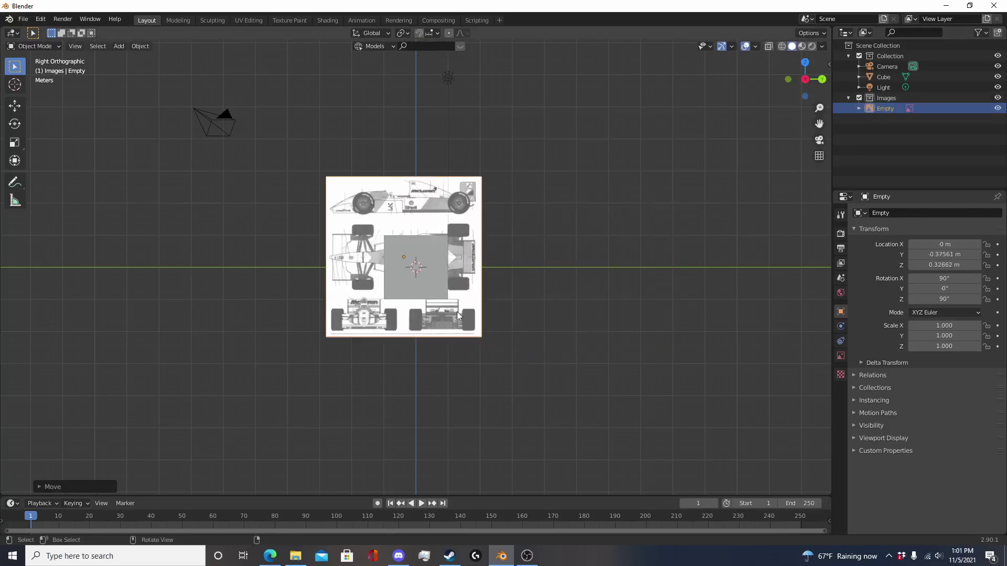
{"action": "scroll", "coordinate": [452, 328], "scroll_direction": "up", "scroll_amount": 4}
{"action": "middle_click_drag", "start_coordinate": [456, 329], "coordinate": [459, 329], "text": "shift"}
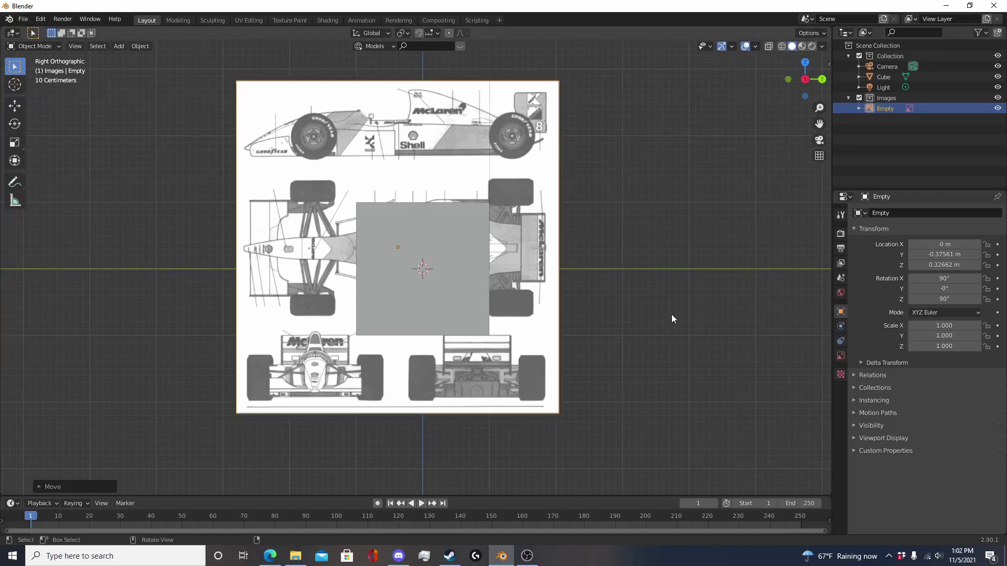
Enable transparency on the blueprint image with an opacity of 0.5 and turn off its display in perspective views.
{"action": "left_click", "coordinate": [841, 356]}
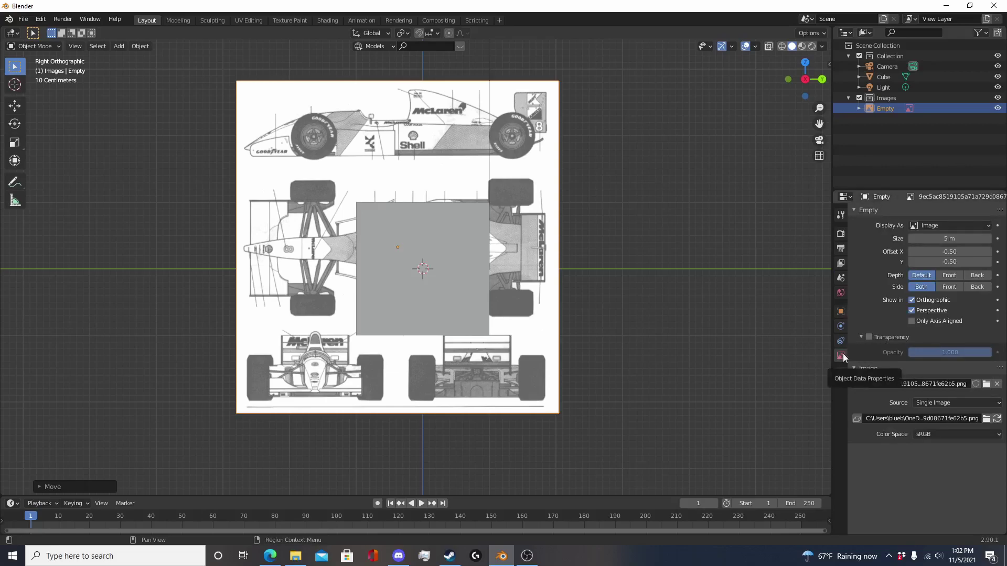
{"action": "left_click", "coordinate": [869, 337]}
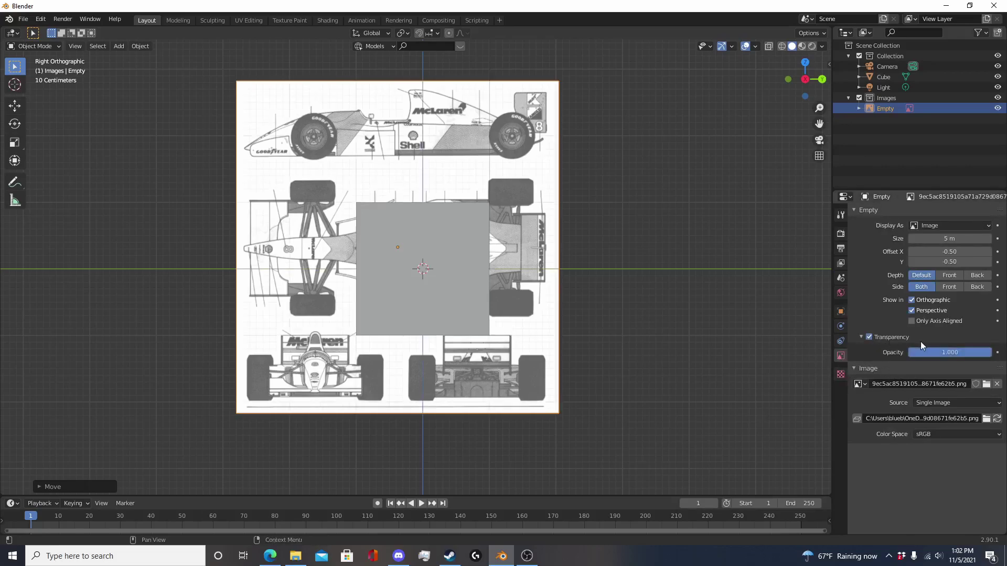
{"action": "left_click", "coordinate": [945, 354]}
{"action": "type", "text": "0.5"}
{"action": "key", "text": "Return"}
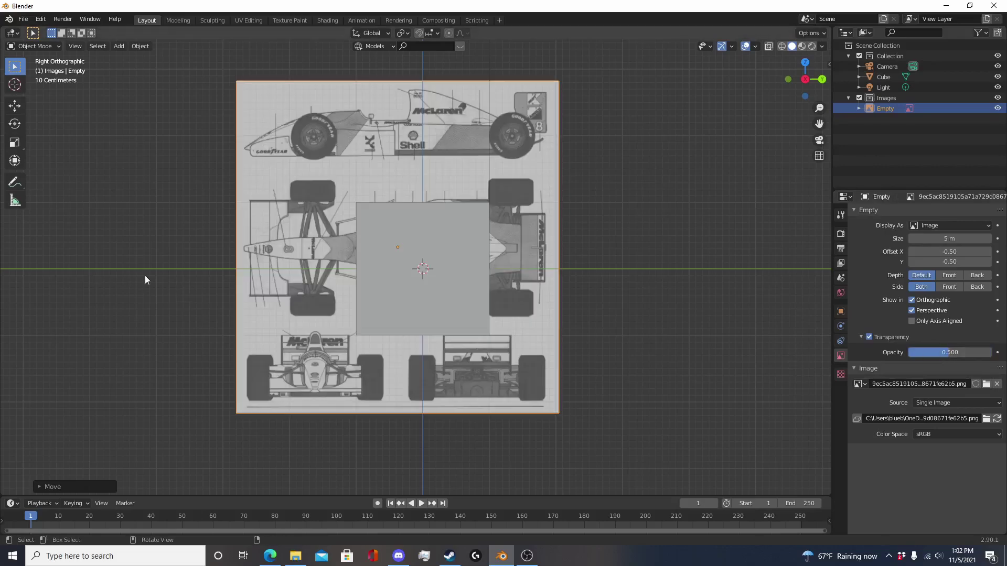
{"action": "left_click", "coordinate": [912, 311]}
Switch the viewport to wireframe shading and move the blueprint so the car's side view lies over the origin.
{"action": "key", "text": "shift+z"}
{"action": "key", "text": "shift+z"}
{"action": "key", "text": "shift+z"}
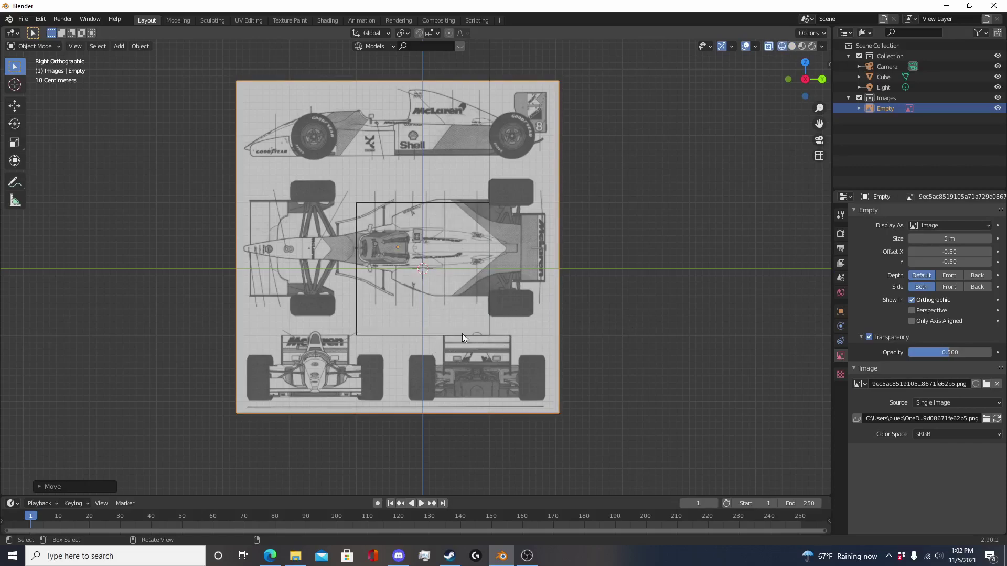
{"action": "key", "text": "g"}
{"action": "left_click", "coordinate": [467, 409]}
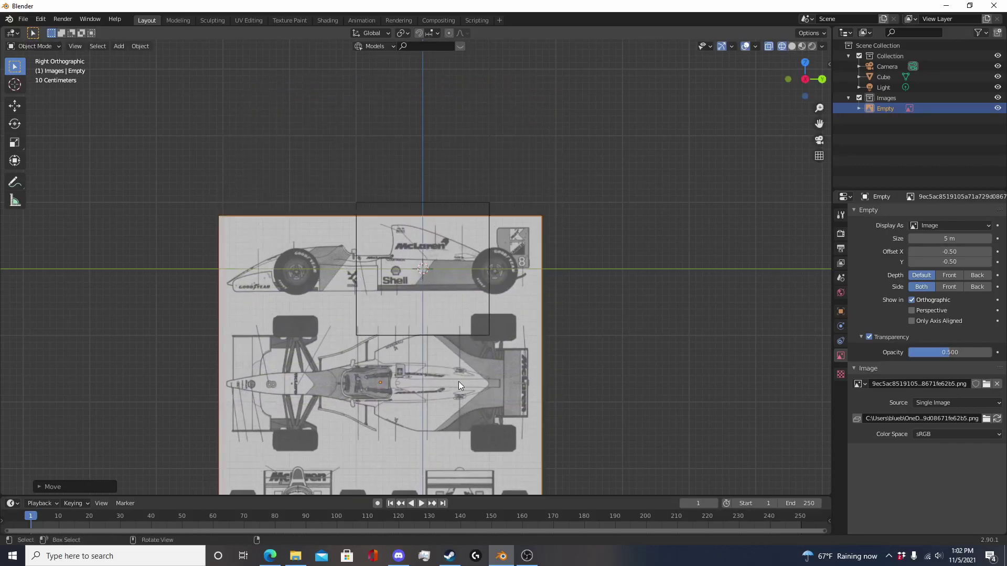
{"action": "scroll", "coordinate": [527, 341], "scroll_direction": "up", "scroll_amount": 4}
{"action": "key", "text": "g"}
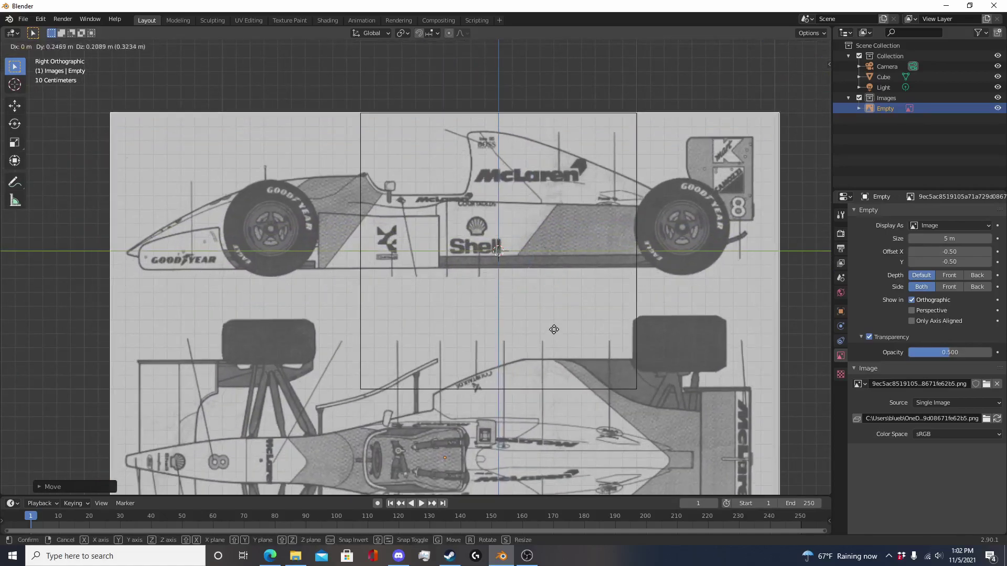
{"action": "left_click", "coordinate": [554, 328]}
Scale the blueprint up and reposition it so the side view's tyres rest on the ground axis.
{"action": "key", "text": "s"}
{"action": "left_click", "coordinate": [8, 337]}
{"action": "scroll", "coordinate": [8, 339], "scroll_direction": "down", "scroll_amount": 6}
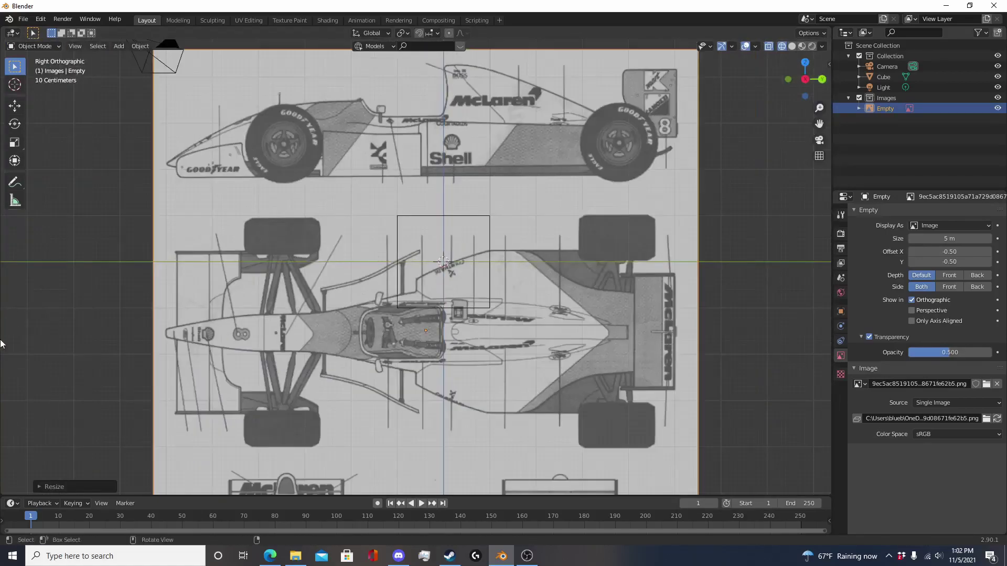
{"action": "key", "text": "g"}
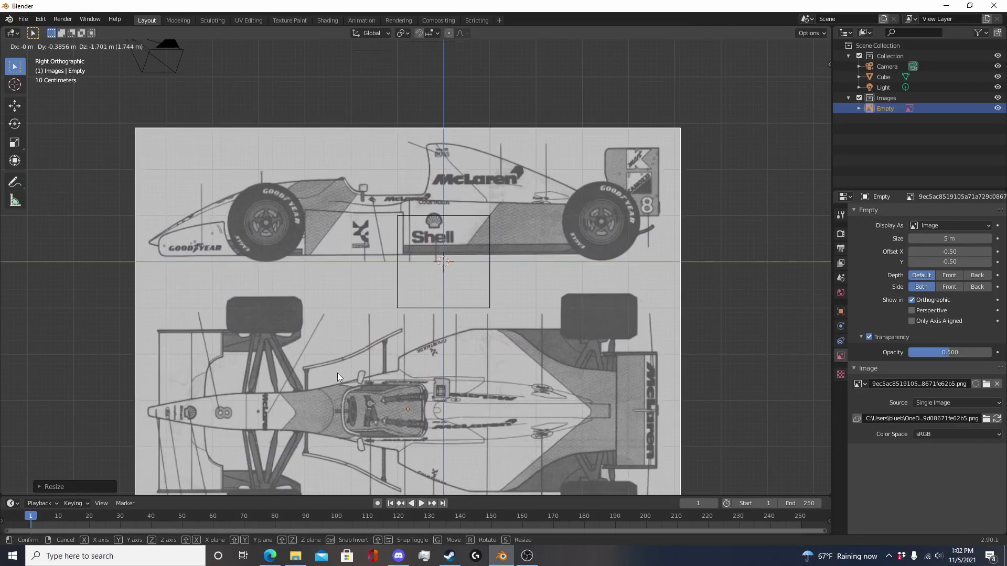
{"action": "left_click", "coordinate": [338, 373]}
{"action": "scroll", "coordinate": [436, 377], "scroll_direction": "up", "scroll_amount": 4}
{"action": "scroll", "coordinate": [548, 341], "scroll_direction": "up", "scroll_amount": 1, "text": "shift"}
In Edit Mode, raise the cube's top to the side view's highest point and its bottom to the car's underside.
{"action": "left_click", "coordinate": [543, 382]}
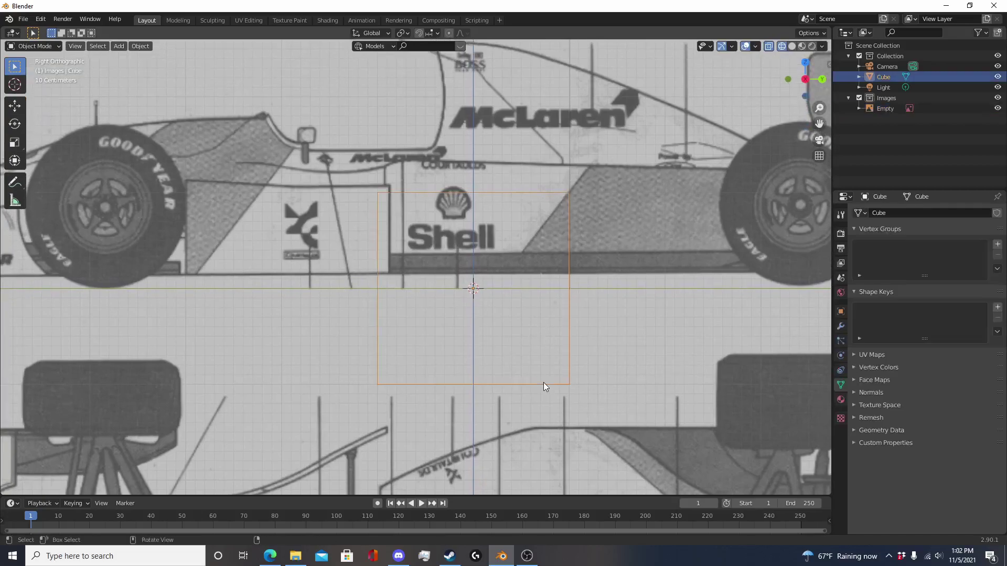
{"action": "key", "text": "Tab"}
{"action": "scroll", "coordinate": [473, 286], "scroll_direction": "up", "scroll_amount": 5}
{"action": "scroll", "coordinate": [473, 285], "scroll_direction": "down", "scroll_amount": 6}
{"action": "left_click", "coordinate": [473, 286]}
{"action": "left_click", "coordinate": [389, 201]}
{"action": "left_click", "coordinate": [551, 208], "text": "shift"}
{"action": "middle_click_drag", "start_coordinate": [550, 227], "coordinate": [530, 274], "text": "shift"}
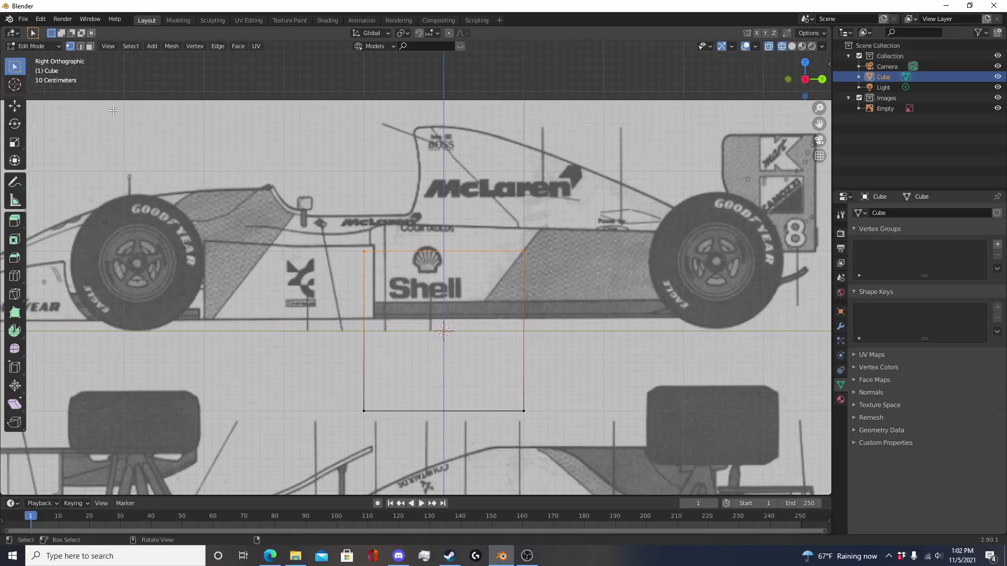
{"action": "left_click", "coordinate": [15, 105]}
{"action": "left_click_drag", "start_coordinate": [444, 213], "coordinate": [490, 91]}
{"action": "left_click", "coordinate": [516, 409]}
{"action": "left_click_drag", "start_coordinate": [444, 370], "coordinate": [468, 281]}
Extrude the cube's front face forward about 5.36 m to the tip of the car's nose.
{"action": "scroll", "coordinate": [505, 370], "scroll_direction": "down", "scroll_amount": 5}
{"action": "middle_click_drag", "start_coordinate": [506, 370], "coordinate": [538, 401], "text": "shift"}
{"action": "left_click_drag", "start_coordinate": [419, 334], "coordinate": [449, 234]}
{"action": "key", "text": "e"}
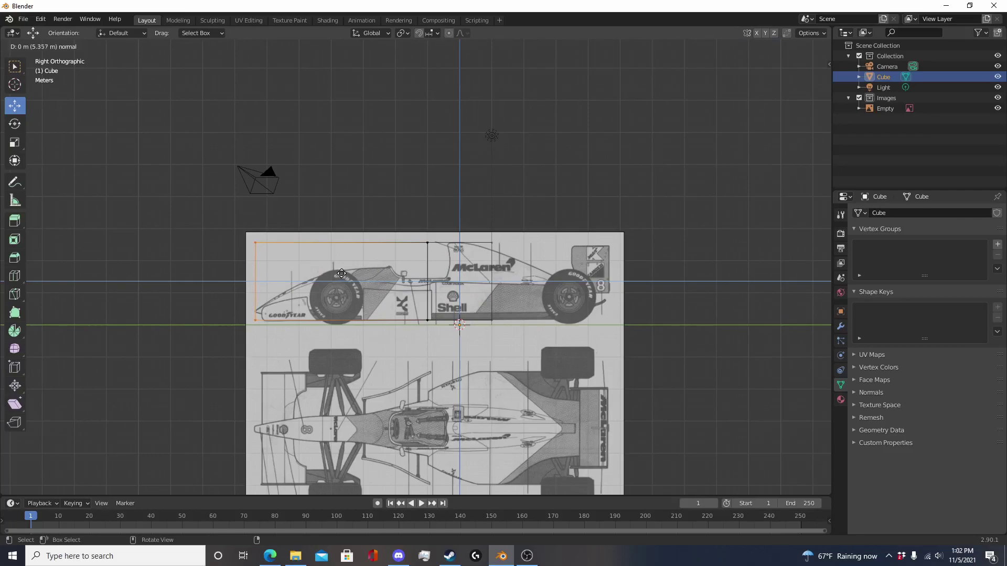
{"action": "left_click", "coordinate": [342, 273]}
Slide the block's middle edge loop rearward by a factor of about 0.31 to the front of the engine cover, and deselect it.
{"action": "left_click_drag", "start_coordinate": [455, 326], "coordinate": [418, 229]}
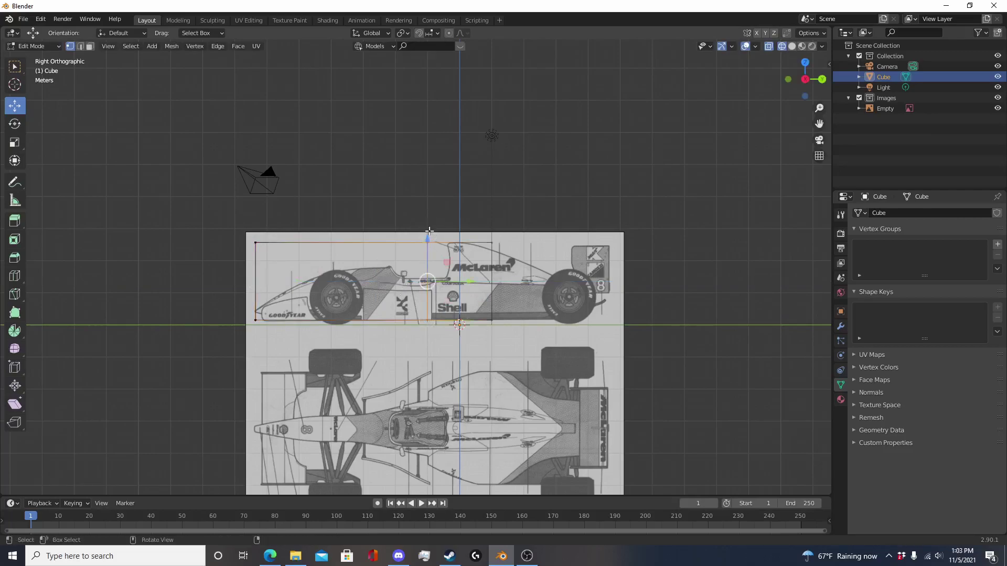
{"action": "key", "text": "g"}
{"action": "key", "text": "g"}
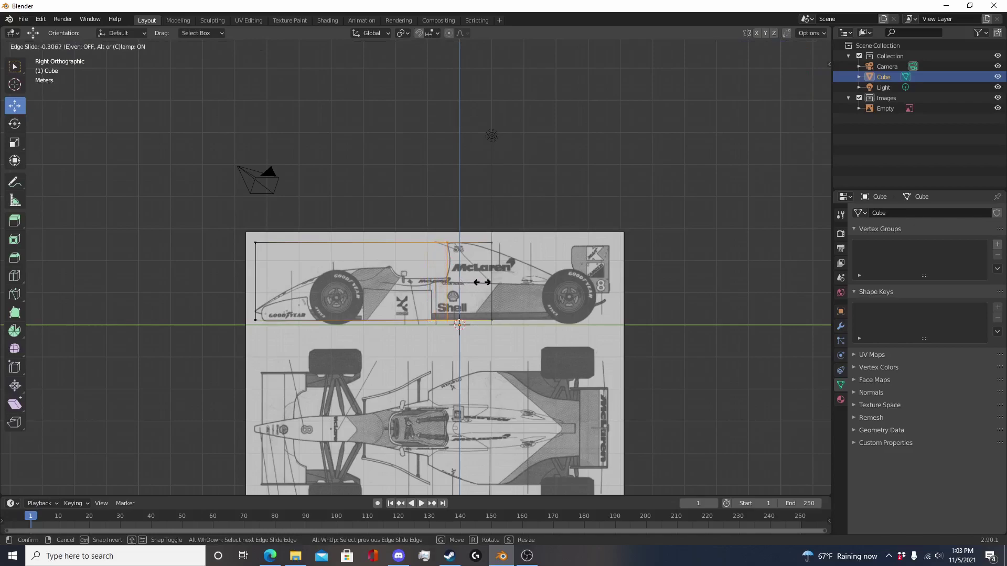
{"action": "left_click", "coordinate": [481, 282]}
{"action": "left_click", "coordinate": [388, 345]}
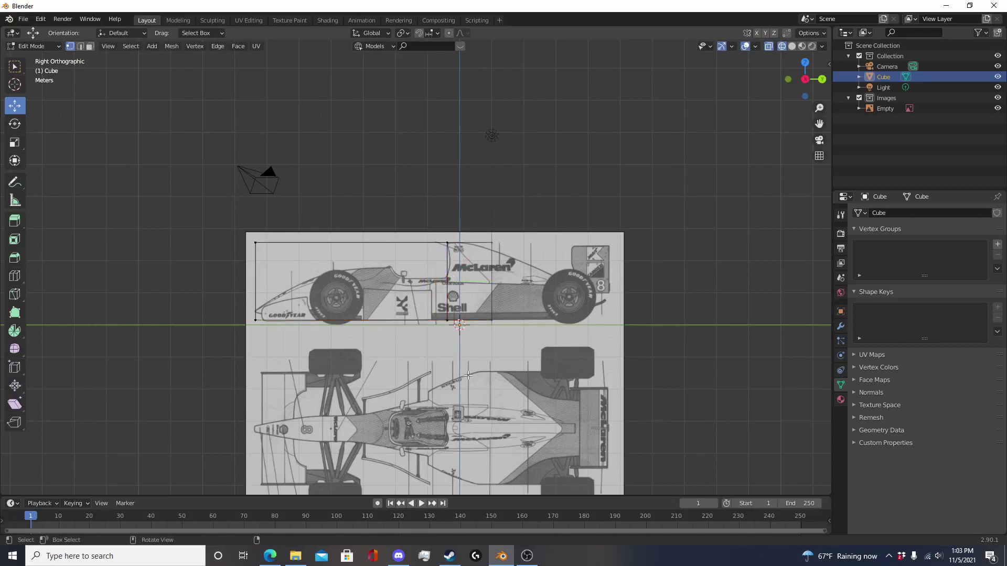
Return to Object Mode and duplicate the blueprint image in place.
{"action": "scroll", "coordinate": [468, 376], "scroll_direction": "down", "scroll_amount": 2}
{"action": "middle_click_drag", "start_coordinate": [467, 376], "coordinate": [511, 333], "text": "shift"}
{"action": "key", "text": "Tab"}
{"action": "left_click", "coordinate": [515, 329]}
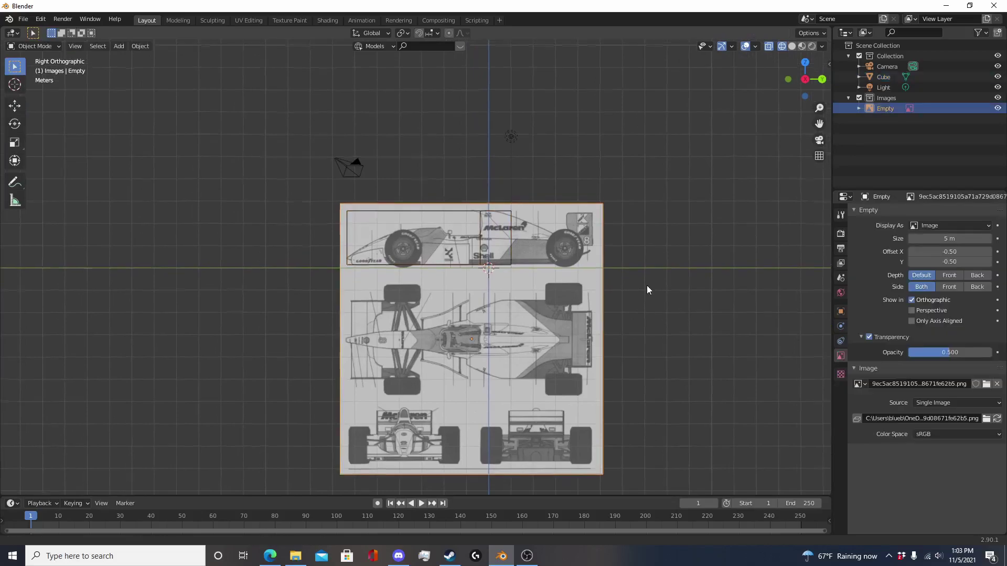
{"action": "middle_click_drag", "start_coordinate": [647, 284], "coordinate": [644, 291], "text": "shift"}
{"action": "key", "text": "ctrl+c"}
{"action": "key", "text": "ctrl+v"}
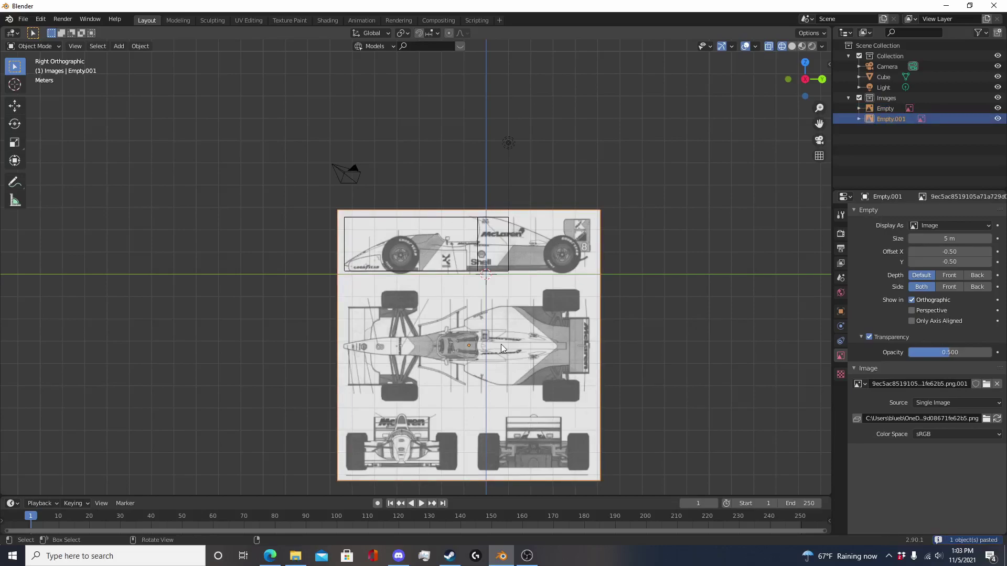
Rotate the blueprint copy 90 degrees about the global Z axis.
{"action": "key", "text": "r"}
{"action": "key", "text": "z"}
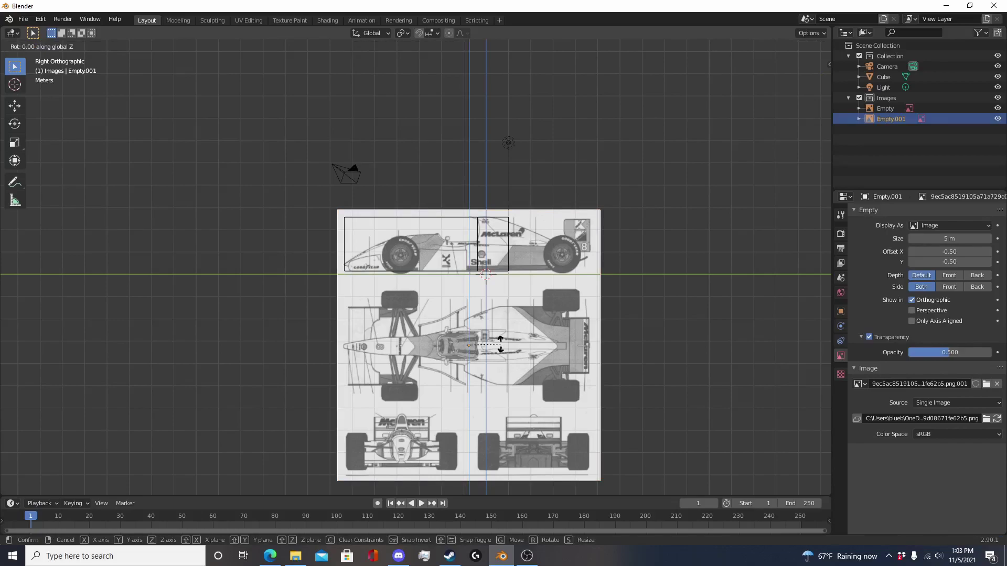
{"action": "type", "text": "90"}
{"action": "key", "text": "Return"}
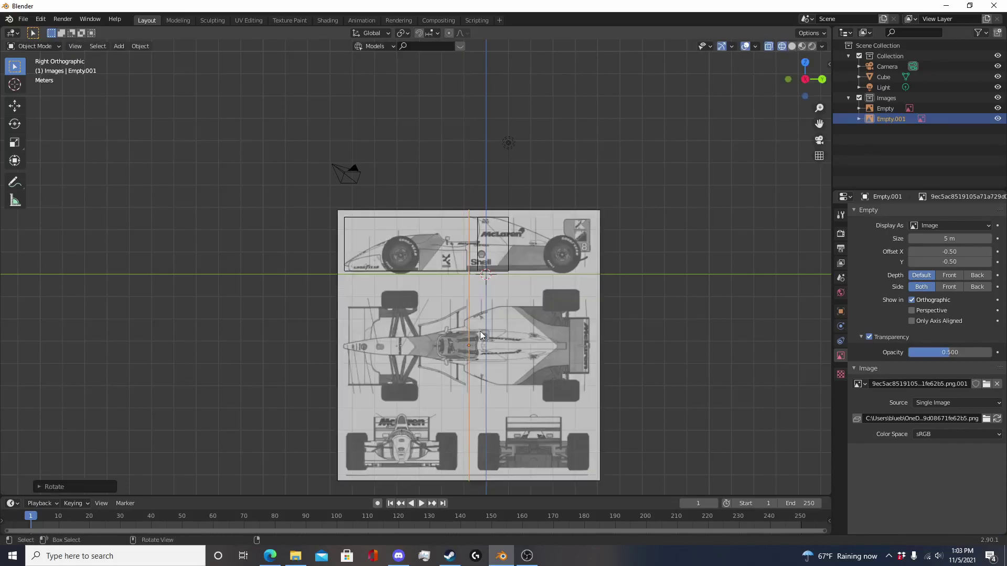
In the front orthographic view, move the blueprint copy so the car's front-view drawing lies over the block at the origin.
{"action": "key", "text": "KP_1"}
{"action": "middle_click_drag", "start_coordinate": [464, 325], "coordinate": [506, 272], "text": "shift"}
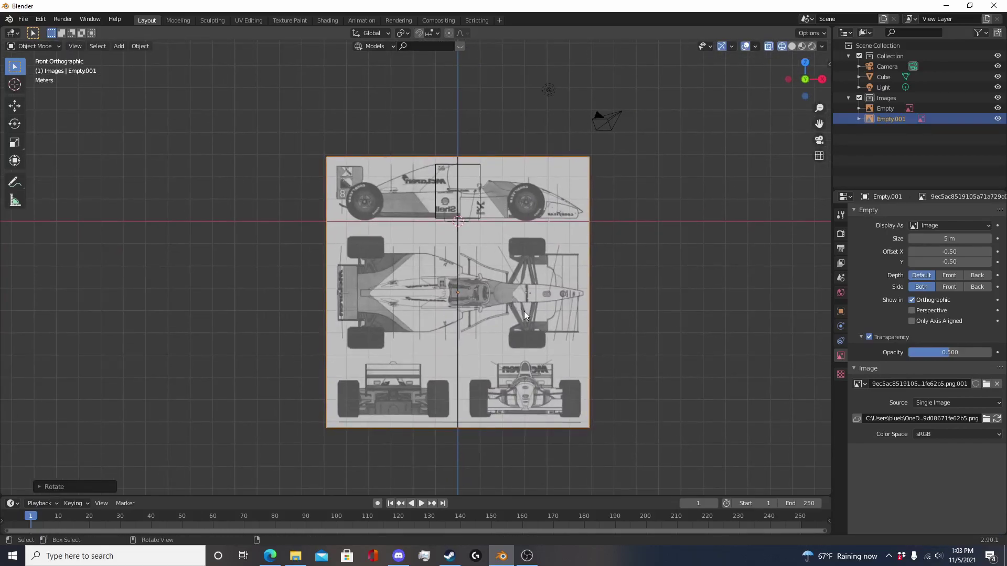
{"action": "key", "text": "g"}
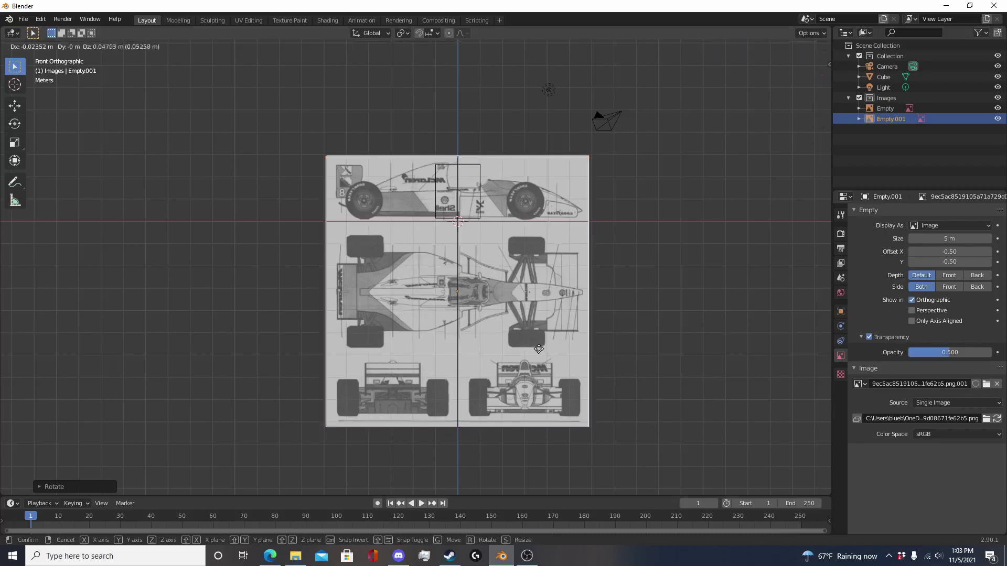
{"action": "left_click", "coordinate": [463, 159]}
{"action": "middle_click_drag", "start_coordinate": [463, 159], "coordinate": [478, 254], "text": "shift"}
{"action": "scroll", "coordinate": [477, 253], "scroll_direction": "up", "scroll_amount": 7}
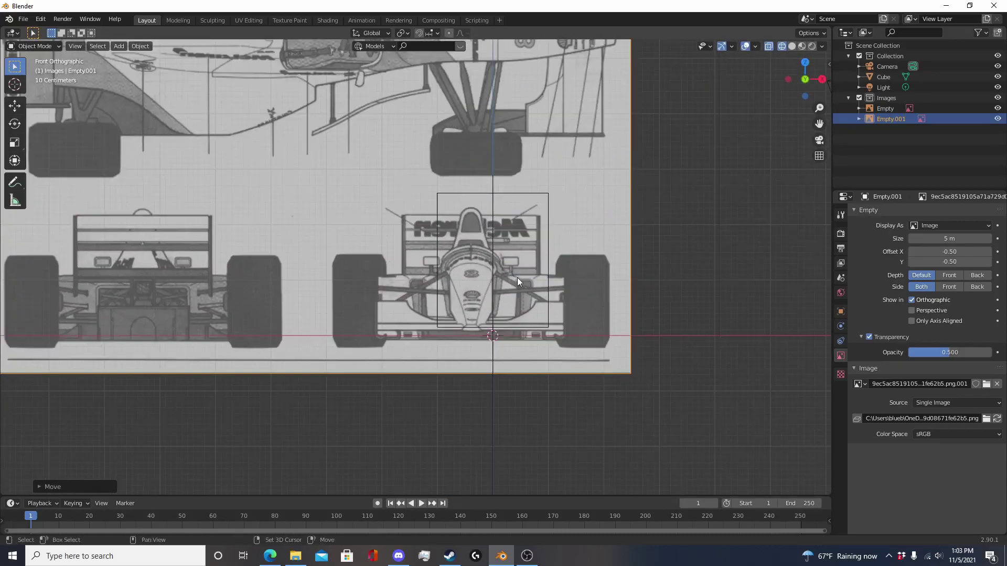
Move the blueprint copy about 0.39 m along X and 0.26 m up to center the front-view drawing on the block.
{"action": "key", "text": "g"}
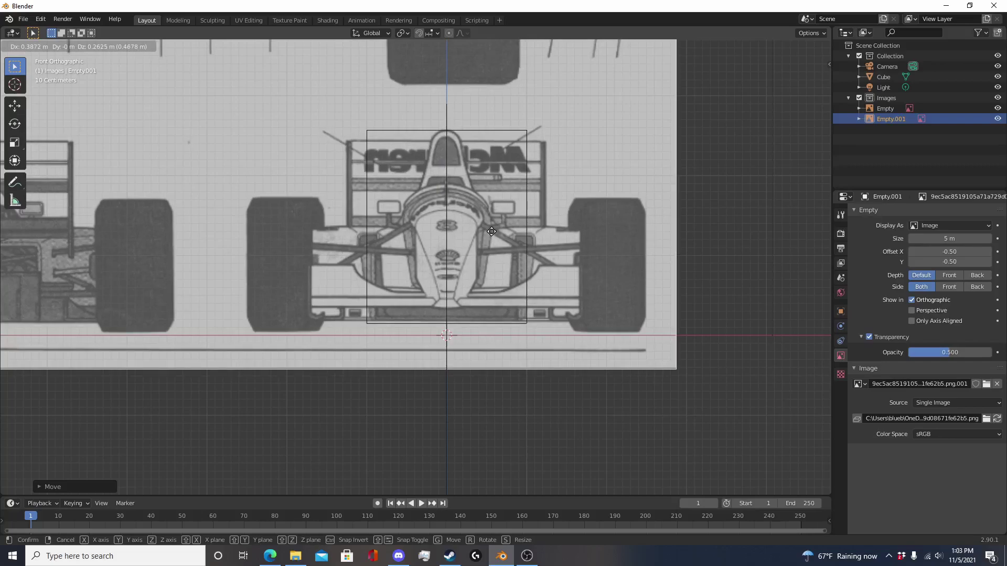
{"action": "left_click", "coordinate": [491, 231]}
{"action": "scroll", "coordinate": [492, 231], "scroll_direction": "down", "scroll_amount": 9}
{"action": "middle_click_drag", "start_coordinate": [495, 241], "coordinate": [498, 248], "text": "shift"}
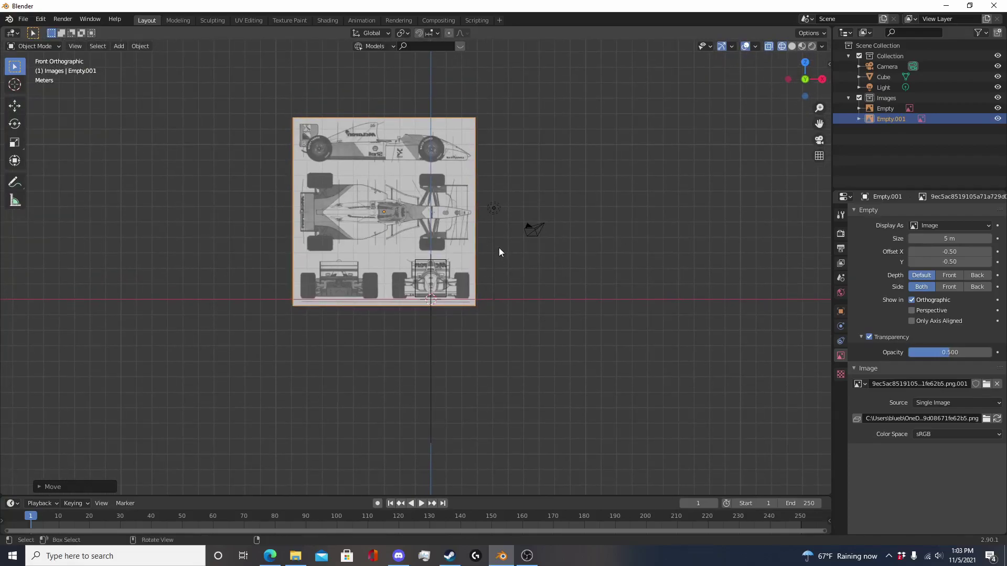
In the right orthographic view, duplicate the original side-view blueprint and rotate the copy 90 degrees about the global Y axis.
{"action": "key", "text": "KP_3"}
{"action": "left_click", "coordinate": [502, 266]}
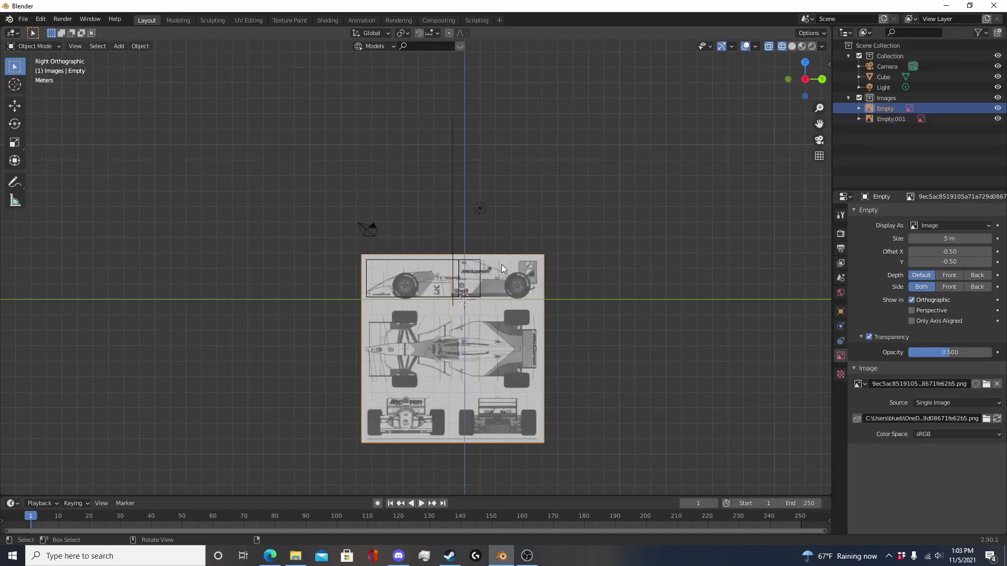
{"action": "key", "text": "ctrl+c"}
{"action": "key", "text": "ctrl+v"}
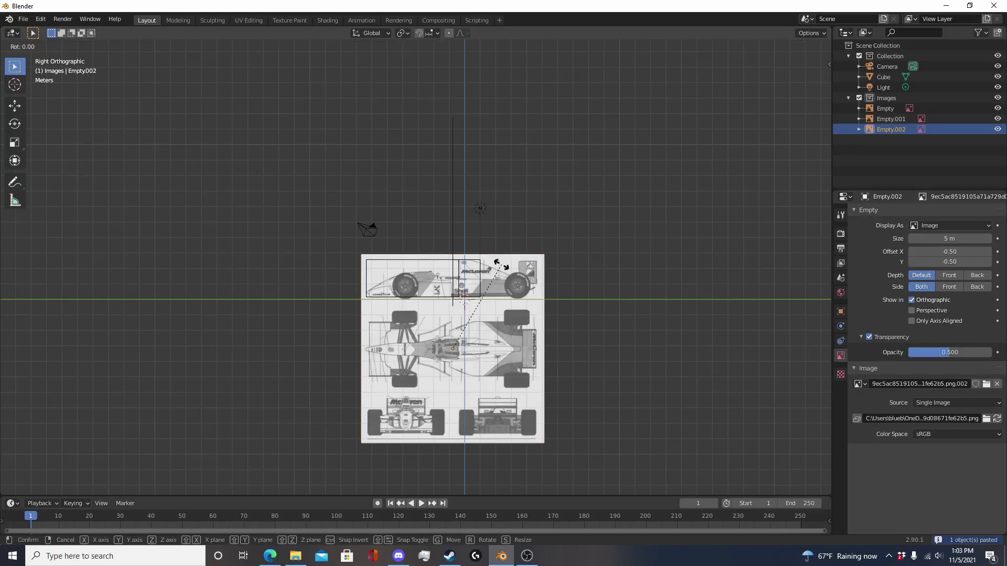
{"action": "key", "text": "y"}
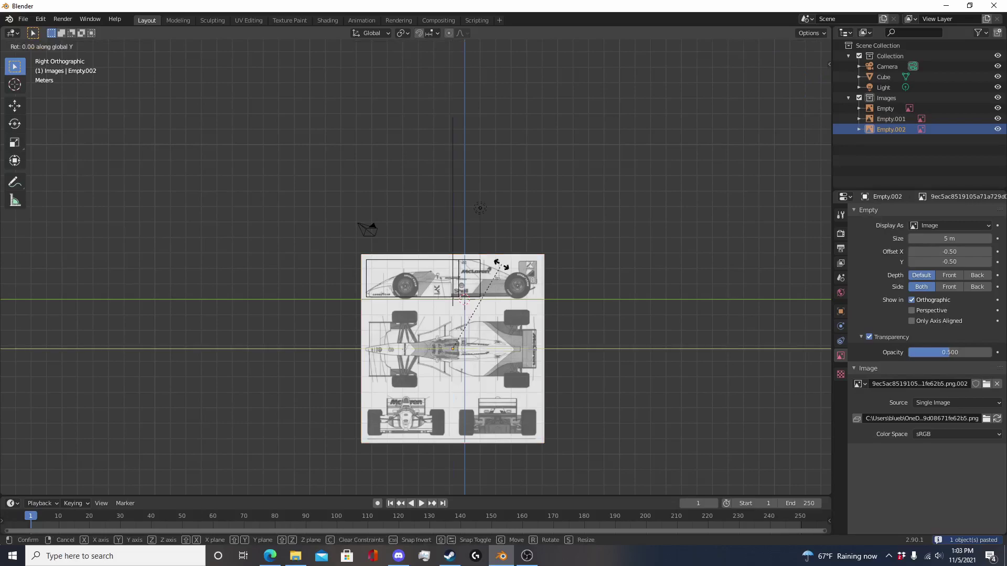
{"action": "left_click", "coordinate": [501, 265]}
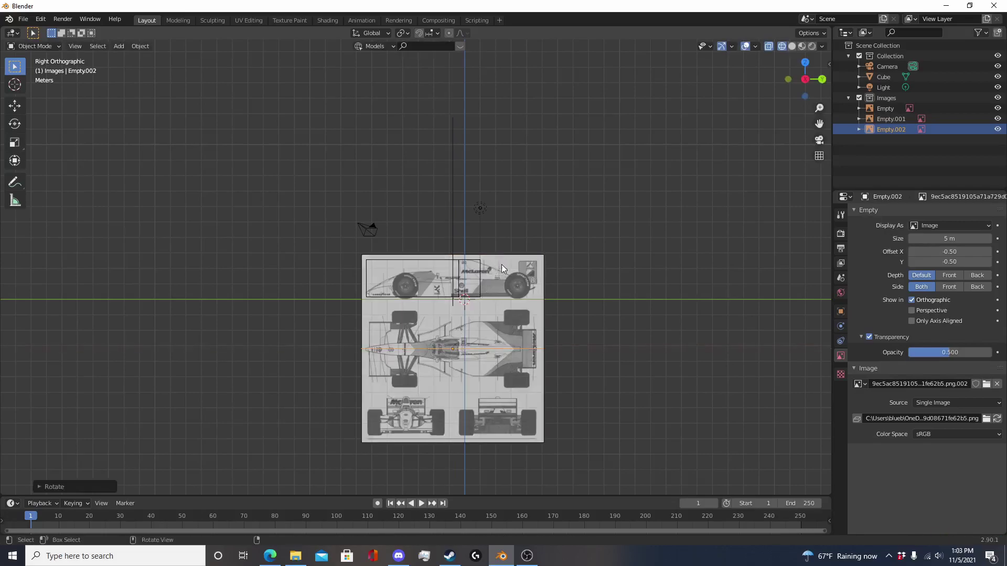
In the top view, move the new blueprint copy about 0.04 m along X to center the top-view car on the block, and deselect it.
{"action": "key", "text": "KP_7"}
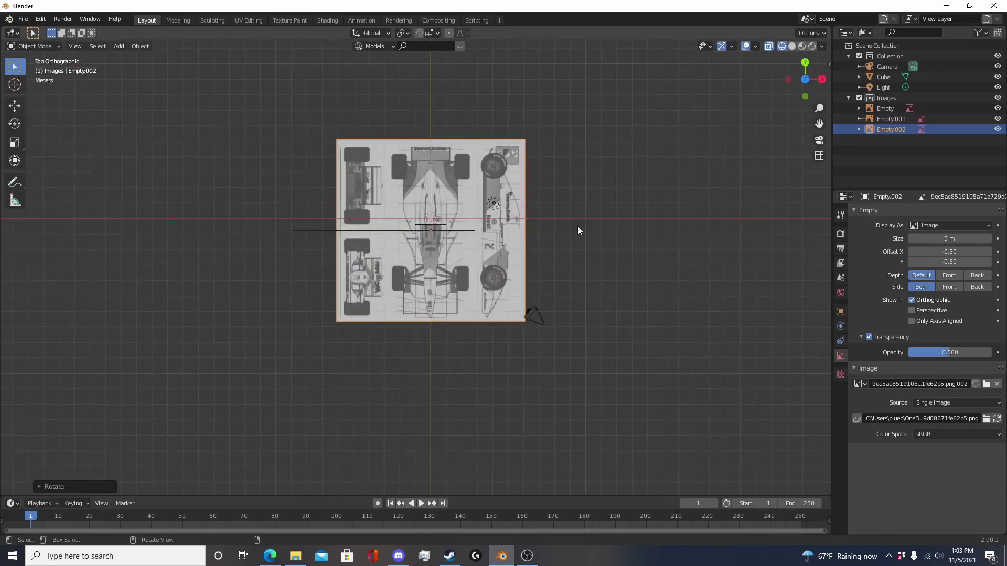
{"action": "scroll", "coordinate": [524, 283], "scroll_direction": "up", "scroll_amount": 4}
{"action": "scroll", "coordinate": [492, 337], "scroll_direction": "up", "scroll_amount": 2}
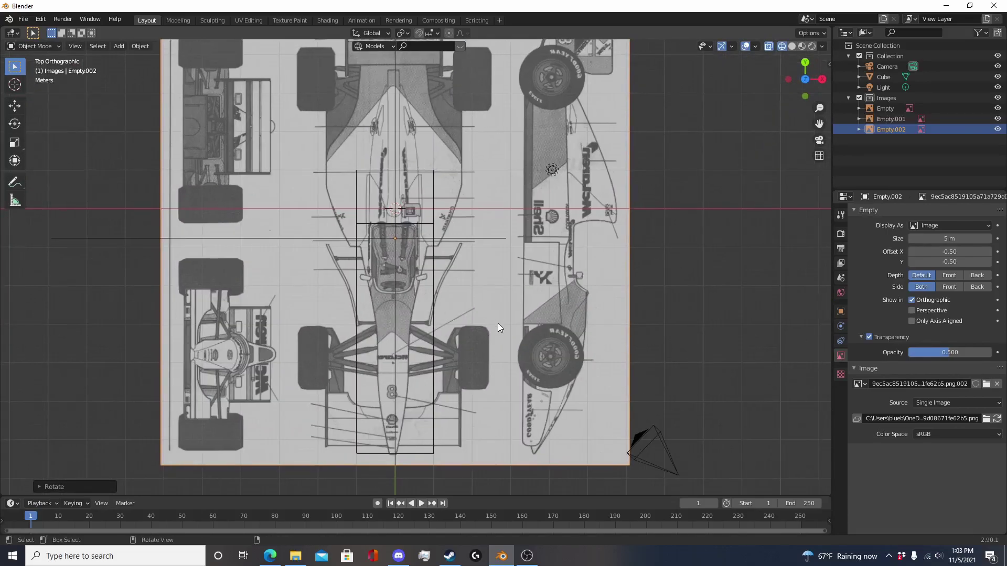
{"action": "middle_click_drag", "start_coordinate": [495, 324], "coordinate": [496, 322], "text": "shift"}
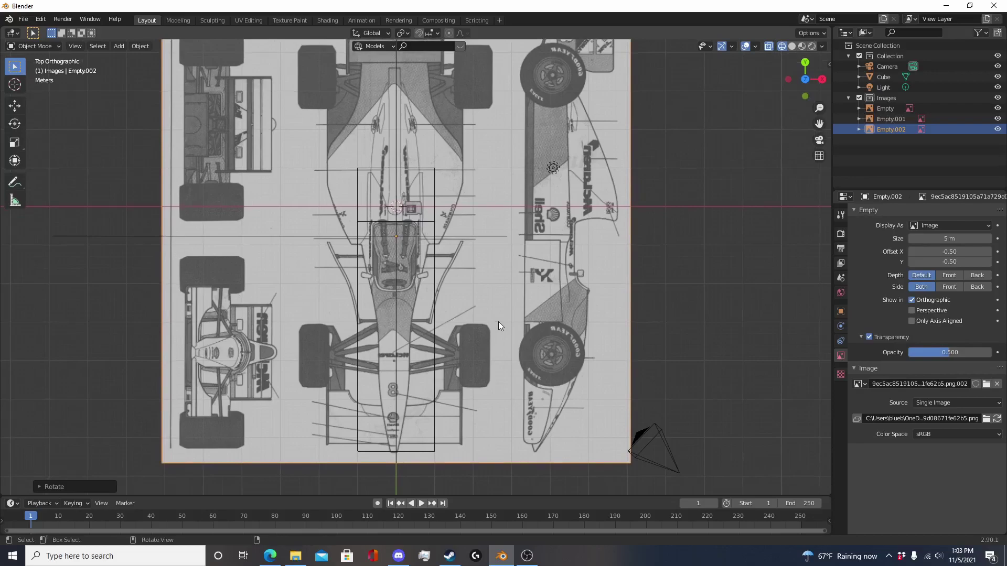
{"action": "key", "text": "g"}
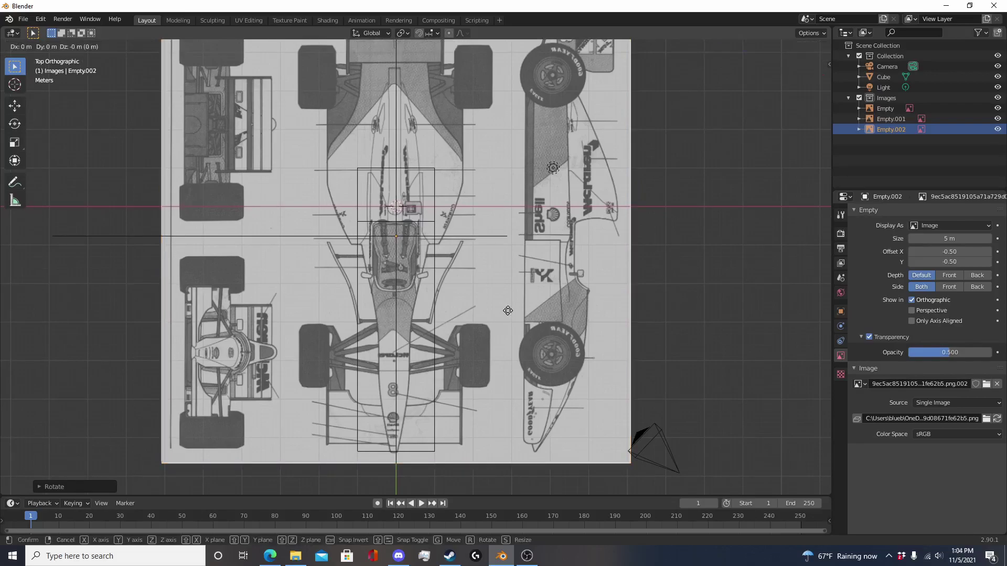
{"action": "key", "text": "x"}
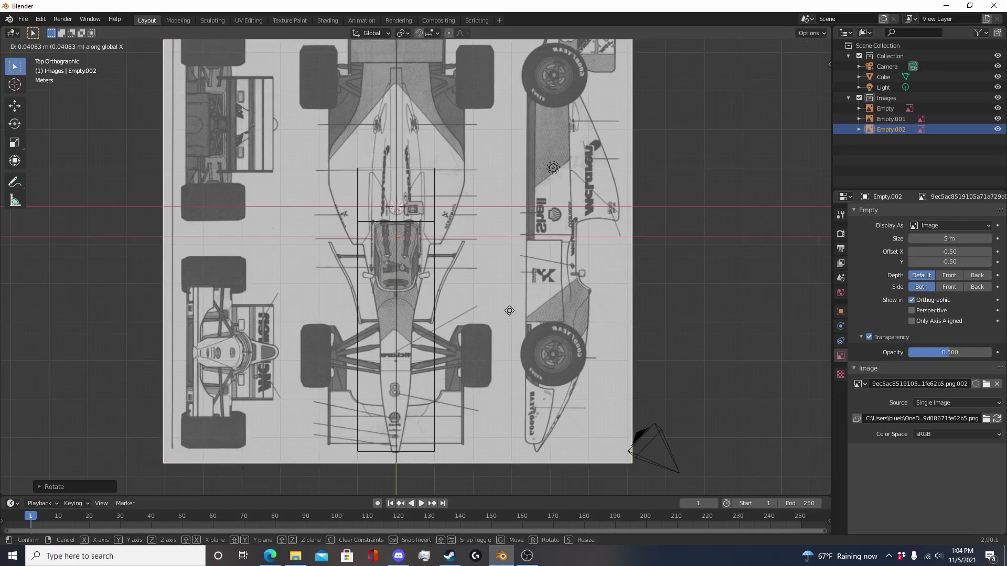
{"action": "left_click", "coordinate": [509, 311]}
{"action": "scroll", "coordinate": [548, 382], "scroll_direction": "down", "scroll_amount": 4}
{"action": "left_click", "coordinate": [549, 364]}
Delete the reference block in the right orthographic view.
{"action": "middle_click_drag", "start_coordinate": [549, 364], "coordinate": [649, 292]}
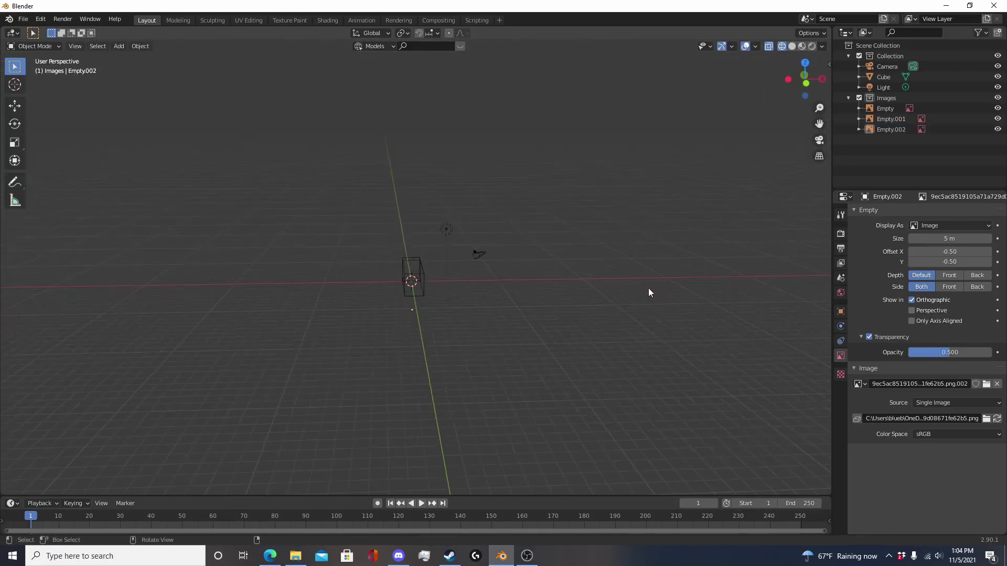
{"action": "key", "text": "KP_3"}
{"action": "scroll", "coordinate": [515, 279], "scroll_direction": "up", "scroll_amount": 7}
{"action": "scroll", "coordinate": [388, 257], "scroll_direction": "up", "scroll_amount": 4}
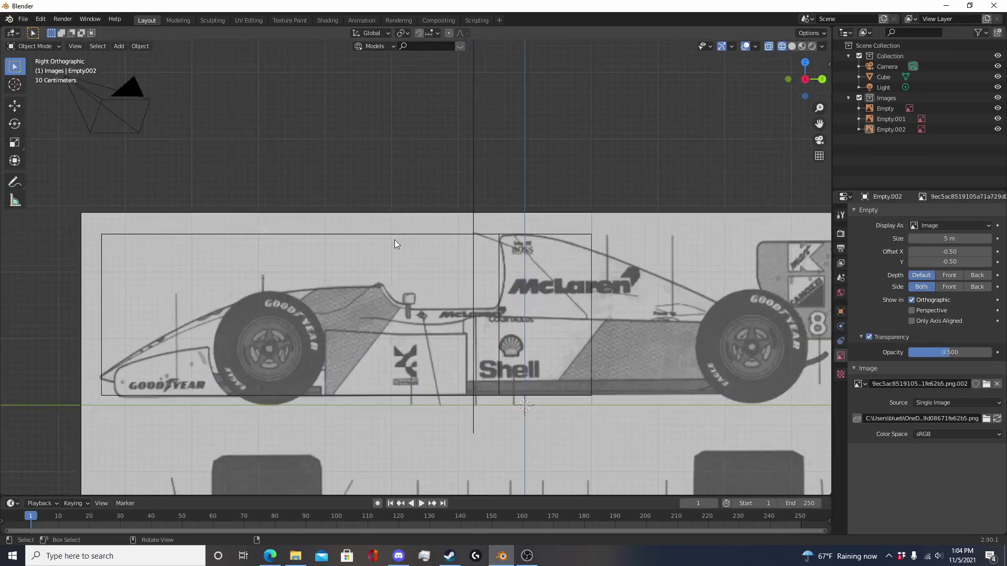
{"action": "left_click", "coordinate": [398, 235]}
{"action": "key", "text": "Delete"}
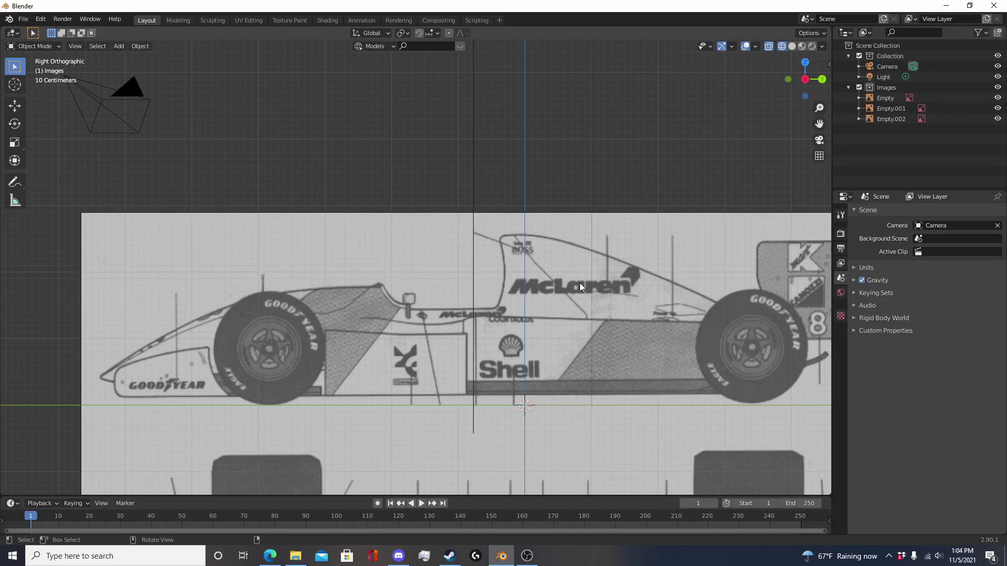
Add a new mesh cube at the 3D cursor.
{"action": "key", "text": "shift+a"}
{"action": "mouse_move", "coordinate": [491, 259]}
{"action": "left_click", "coordinate": [559, 275]}
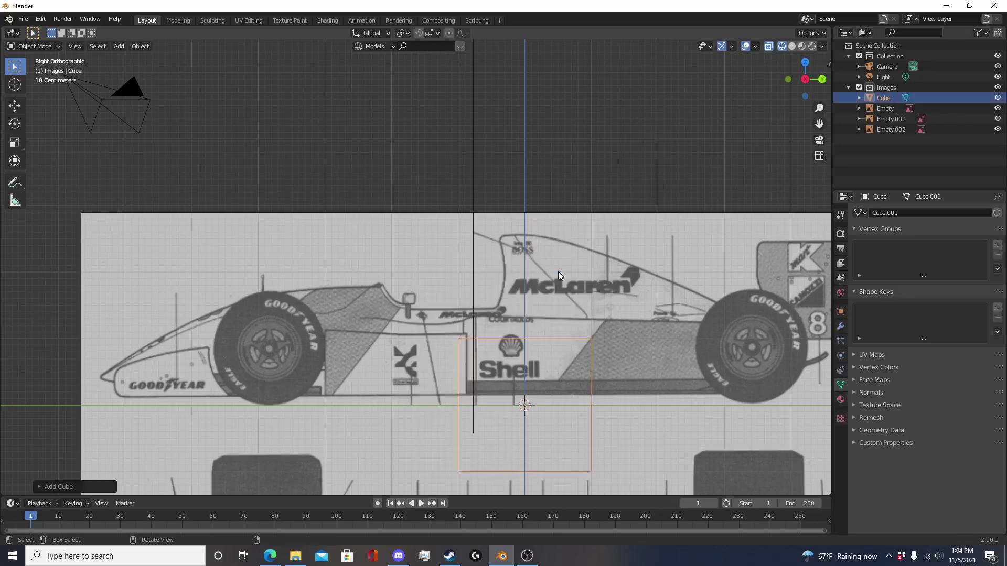
Move the front-view blueprint rearward along the Y axis until it stands clear behind the side-view car.
{"action": "left_click", "coordinate": [474, 178]}
{"action": "scroll", "coordinate": [466, 184], "scroll_direction": "down", "scroll_amount": 4}
{"action": "left_click", "coordinate": [15, 105]}
{"action": "left_click_drag", "start_coordinate": [479, 152], "coordinate": [762, 173]}
Raise the new cube along the Z axis until its underside sits near the car's floor line.
{"action": "left_click", "coordinate": [531, 357]}
{"action": "left_click", "coordinate": [501, 343]}
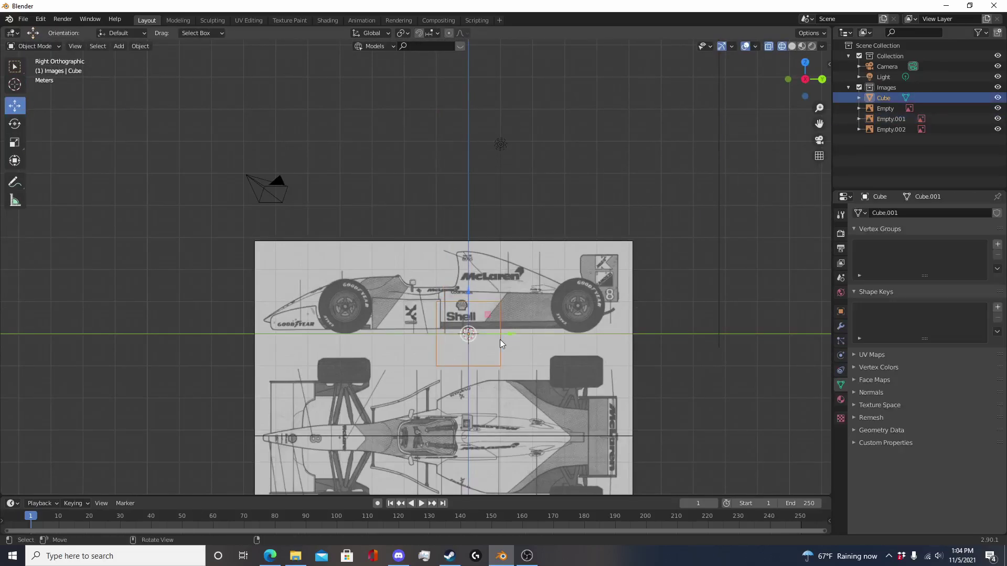
{"action": "left_click_drag", "start_coordinate": [467, 294], "coordinate": [469, 261]}
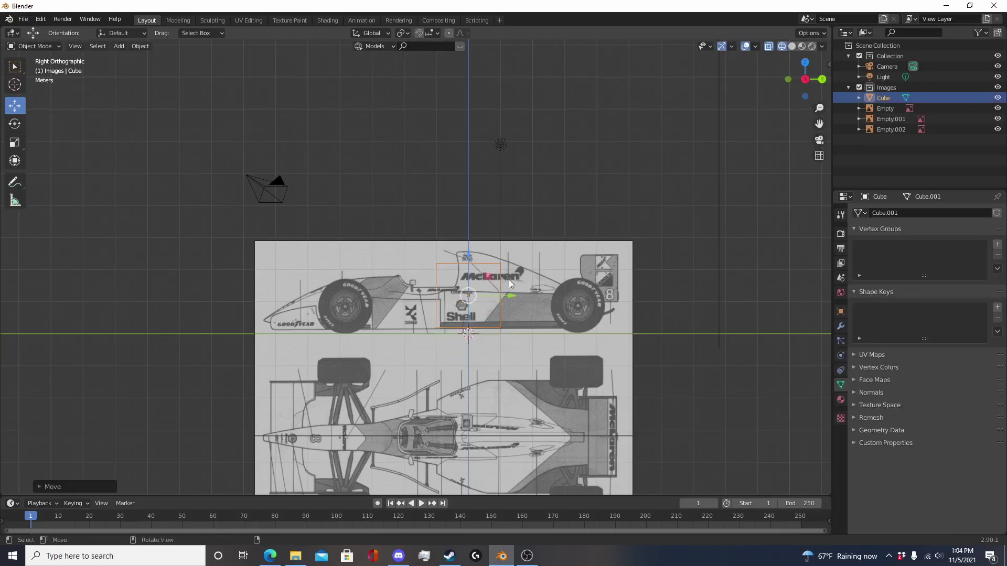
{"action": "scroll", "coordinate": [516, 274], "scroll_direction": "up", "scroll_amount": 4}
{"action": "middle_click_drag", "start_coordinate": [526, 265], "coordinate": [443, 227], "text": "shift"}
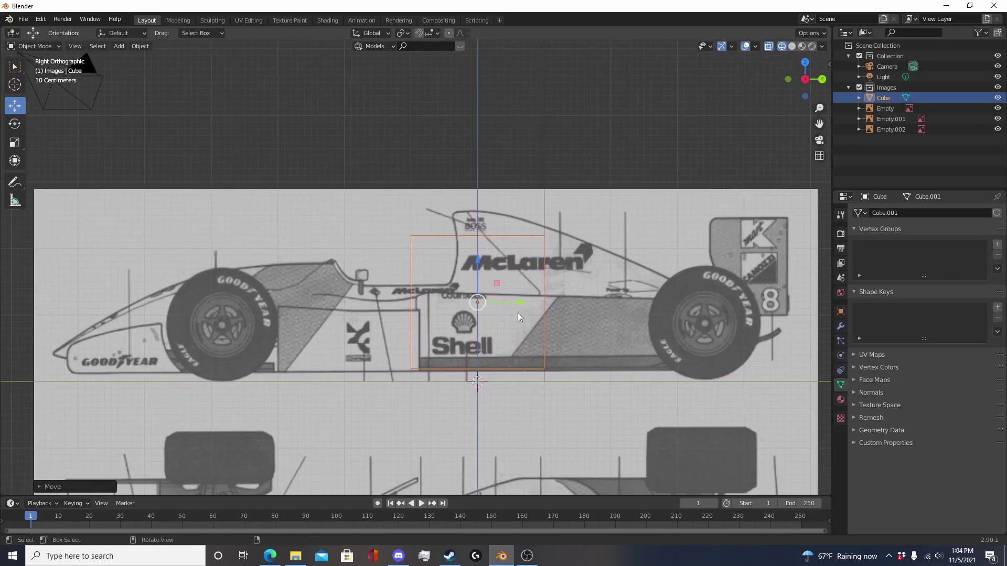
Move the cube forward along the Y axis so its front edge meets the front of the cockpit opening.
{"action": "left_click_drag", "start_coordinate": [524, 303], "coordinate": [164, 293]}
{"action": "middle_click_drag", "start_coordinate": [191, 289], "coordinate": [361, 314], "text": "shift"}
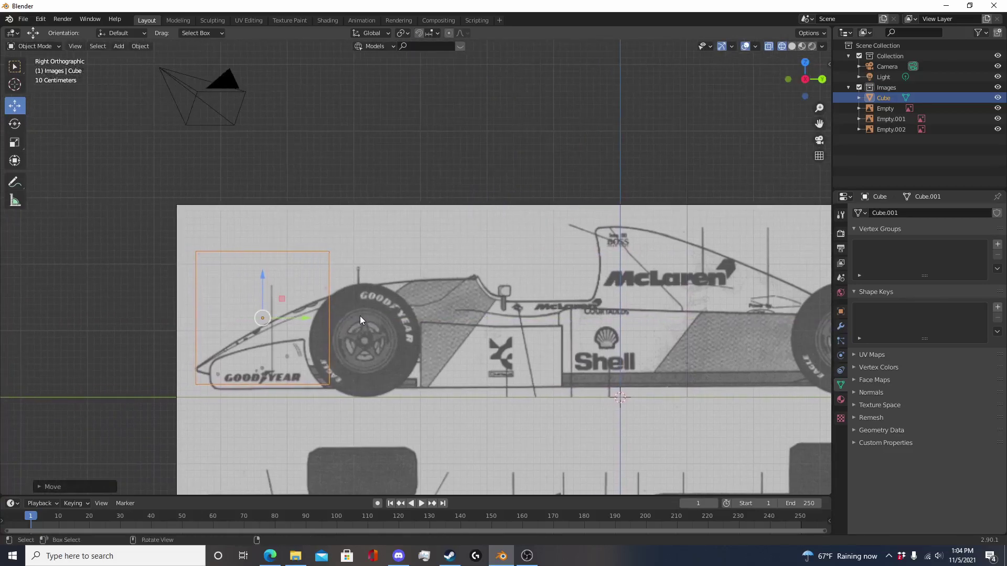
{"action": "left_click_drag", "start_coordinate": [304, 318], "coordinate": [582, 317]}
{"action": "middle_click_drag", "start_coordinate": [622, 361], "coordinate": [402, 321], "text": "shift"}
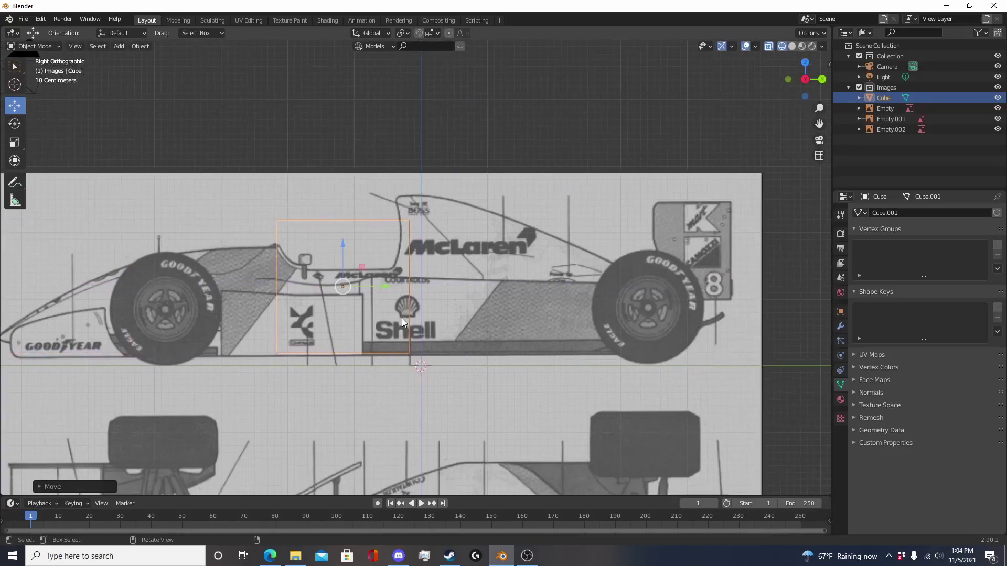
{"action": "scroll", "coordinate": [422, 313], "scroll_direction": "up", "scroll_amount": 3}
{"action": "middle_click_drag", "start_coordinate": [454, 268], "coordinate": [578, 272], "text": "shift"}
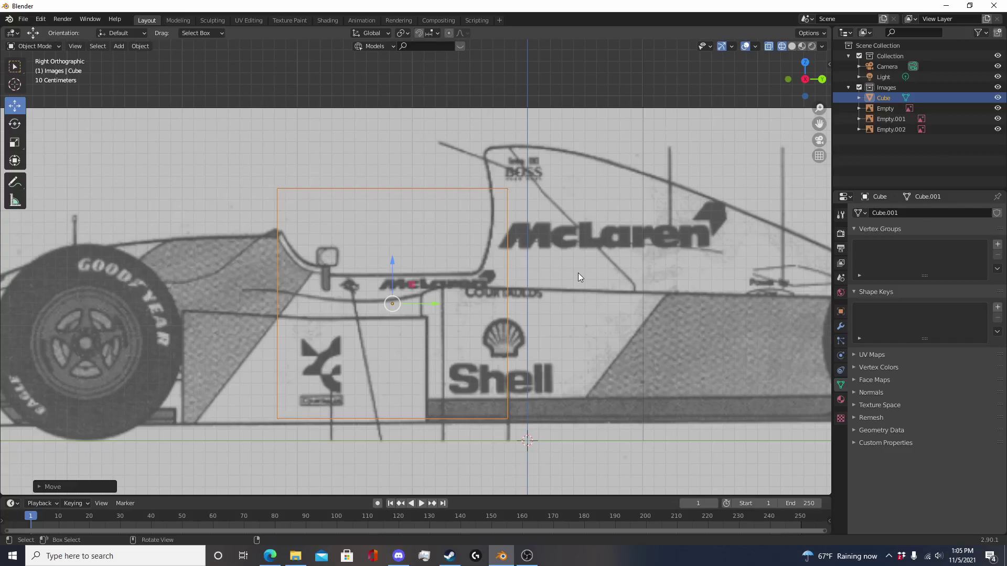
{"action": "key", "text": "Tab"}
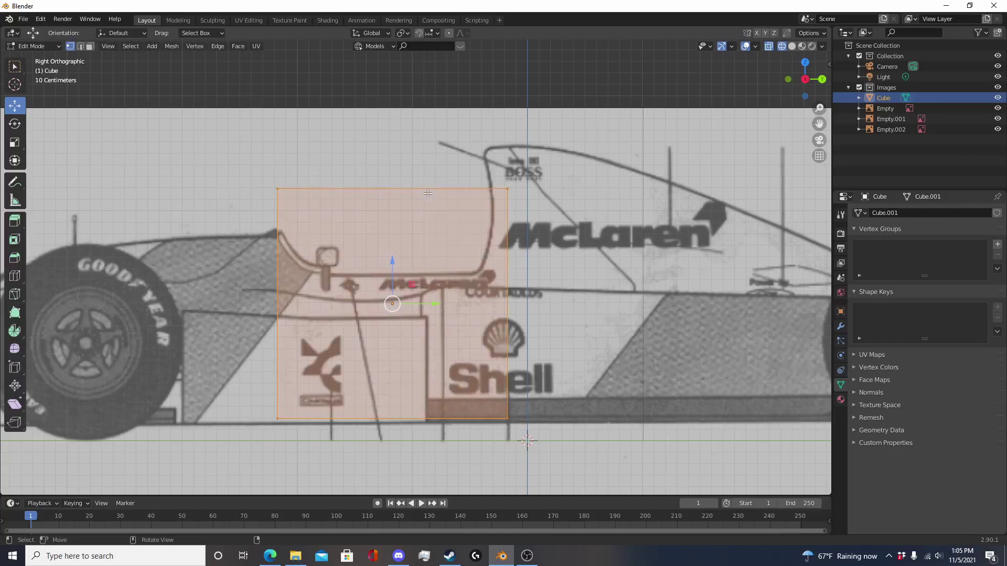
{"action": "left_click", "coordinate": [353, 194]}
{"action": "left_click", "coordinate": [272, 192]}
{"action": "key", "text": "Tab"}
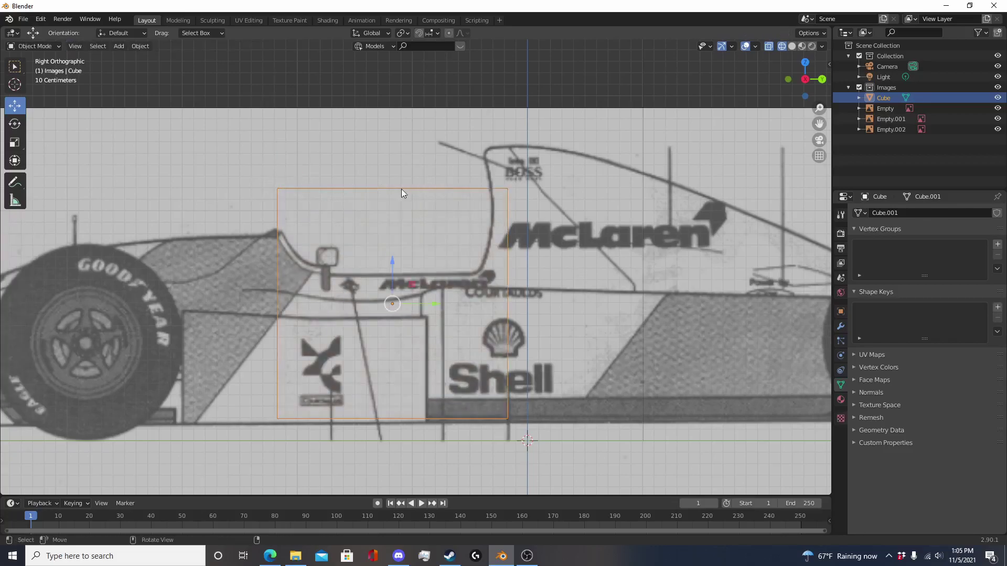
In Edit Mode, add a centered loop cut that splits the cube lengthwise into two halves.
{"action": "scroll", "coordinate": [405, 189], "scroll_direction": "down", "scroll_amount": 4}
{"action": "middle_click_drag", "start_coordinate": [326, 189], "coordinate": [413, 261]}
{"action": "key", "text": "Tab"}
{"action": "left_click", "coordinate": [413, 262]}
{"action": "key", "text": "ctrl+r"}
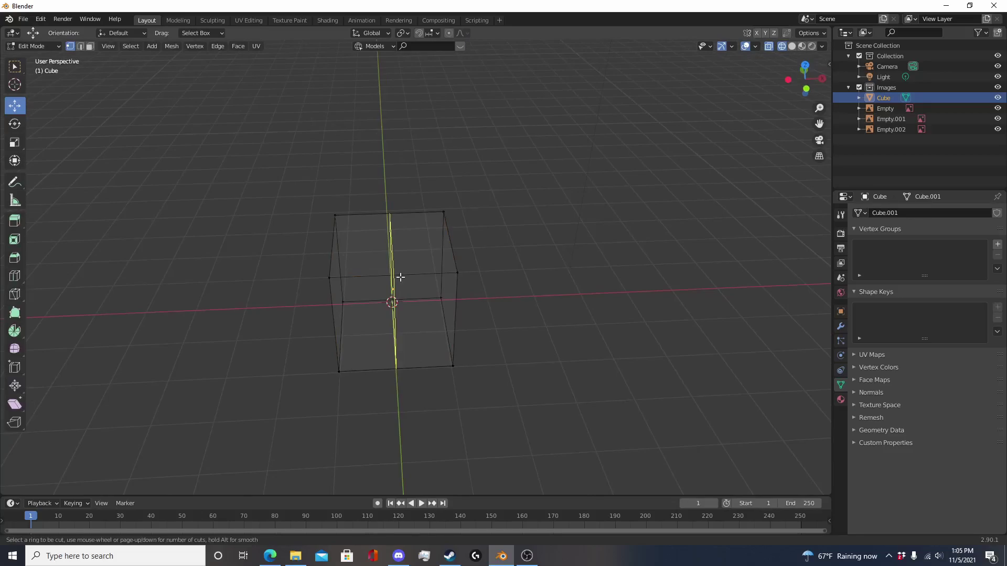
{"action": "double_click", "coordinate": [400, 278]}
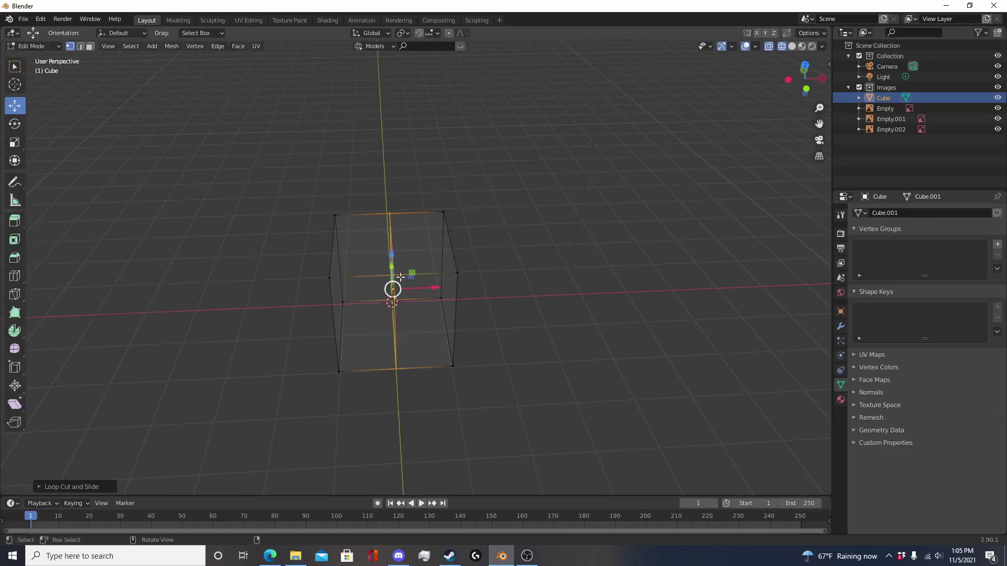
Circle-select the vertices on the cube's negative-X side and delete them, keeping only one half.
{"action": "mouse_move", "coordinate": [437, 338]}
{"action": "middle_mouse_down"}
{"action": "mouse_move", "coordinate": [412, 333]}
{"action": "mouse_move", "coordinate": [512, 370]}
{"action": "middle_mouse_up"}
{"action": "scroll", "coordinate": [445, 342], "scroll_direction": "up", "scroll_amount": 3}
{"action": "left_click", "coordinate": [362, 414]}
{"action": "key", "text": "c"}
{"action": "left_click_drag", "start_coordinate": [333, 442], "coordinate": [290, 215]}
{"action": "key", "text": "Escape"}
{"action": "middle_click_drag", "start_coordinate": [299, 353], "coordinate": [364, 345]}
{"action": "key", "text": "x"}
{"action": "left_click", "coordinate": [293, 344]}
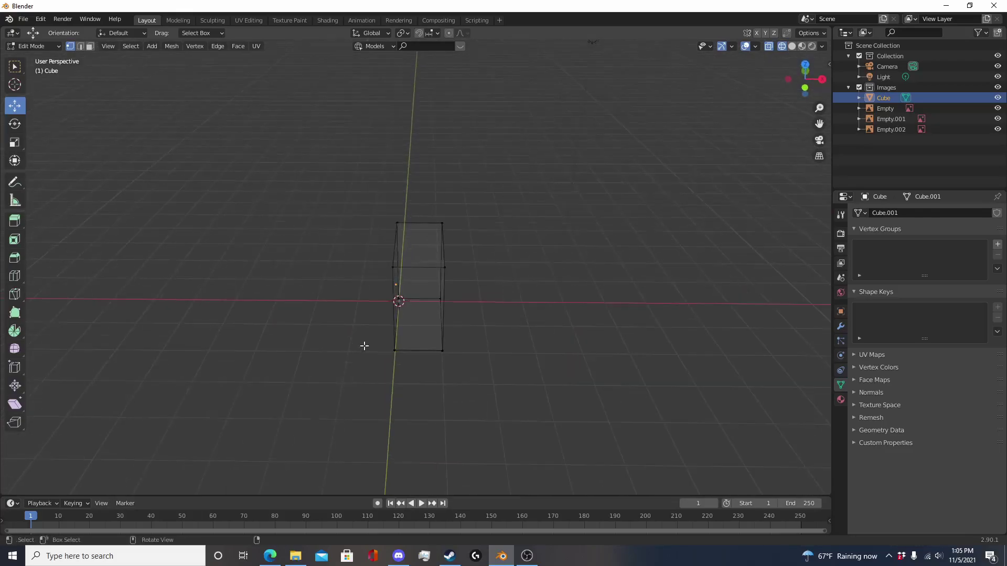
Add a Mirror modifier and a Subdivision Surface modifier to the half cube.
{"action": "left_click", "coordinate": [841, 327]}
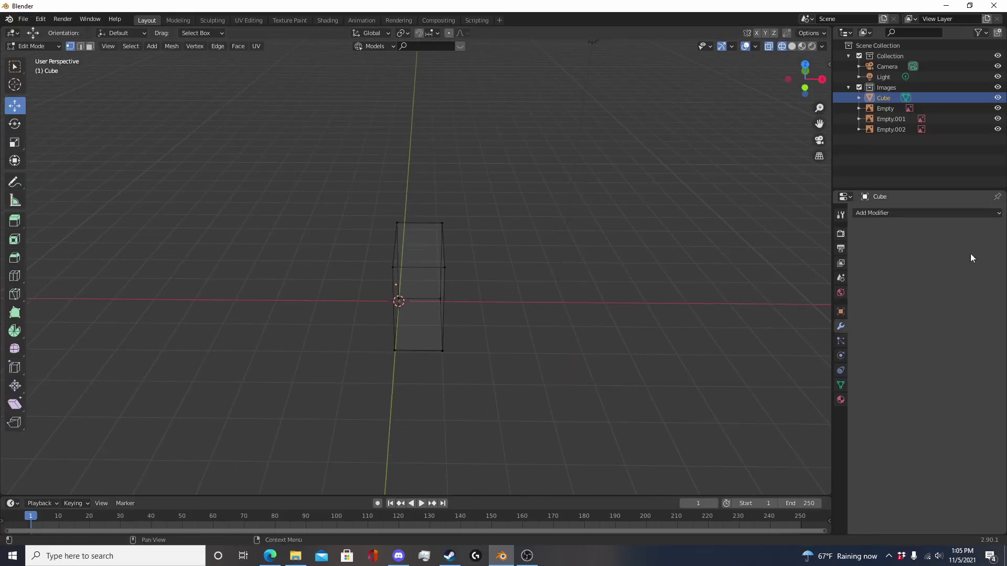
{"action": "left_click", "coordinate": [954, 217]}
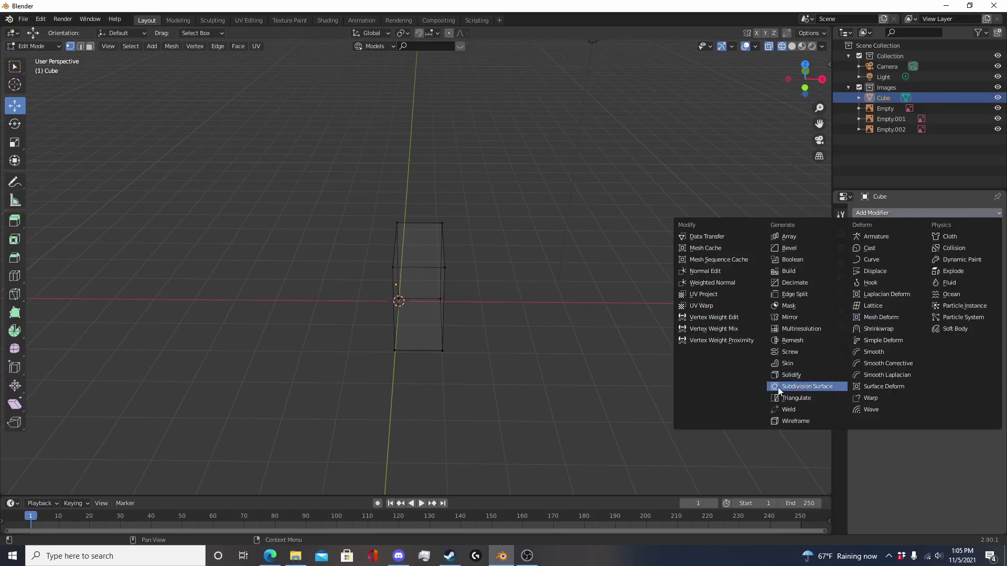
{"action": "left_click", "coordinate": [790, 317]}
{"action": "left_click", "coordinate": [908, 214]}
{"action": "left_click", "coordinate": [819, 389]}
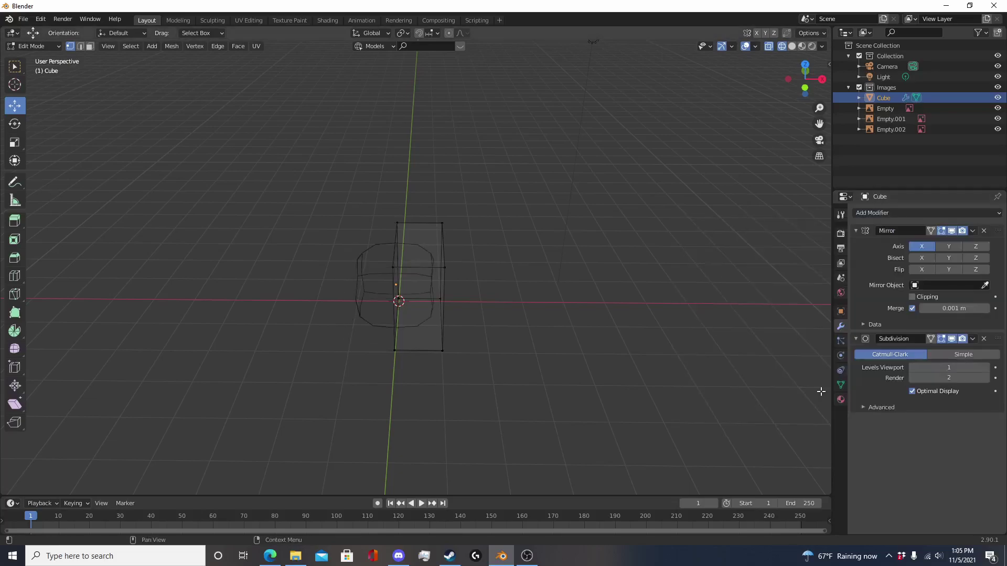
Set the subdivision levels to 2 for the viewport and 3 for the render.
{"action": "middle_click_drag", "start_coordinate": [670, 353], "coordinate": [973, 393]}
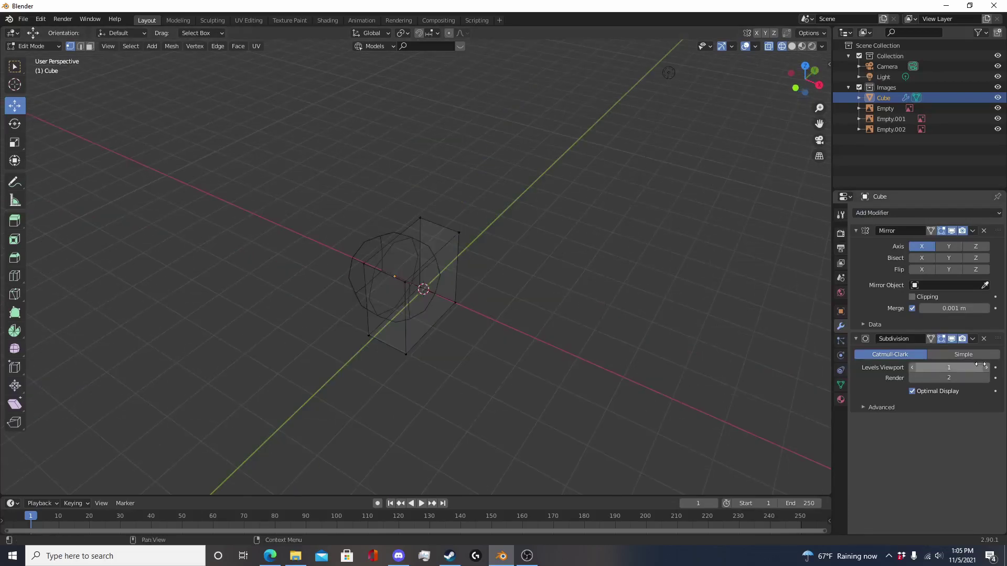
{"action": "left_click", "coordinate": [987, 367]}
{"action": "left_click", "coordinate": [987, 378]}
In the right view, lower the cube's upper vertices to the cockpit's front rim height and nudge its lower vertices up to the floor line.
{"action": "middle_click_drag", "start_coordinate": [783, 405], "coordinate": [483, 352]}
{"action": "key", "text": "KP_3"}
{"action": "scroll", "coordinate": [480, 352], "scroll_direction": "up", "scroll_amount": 4}
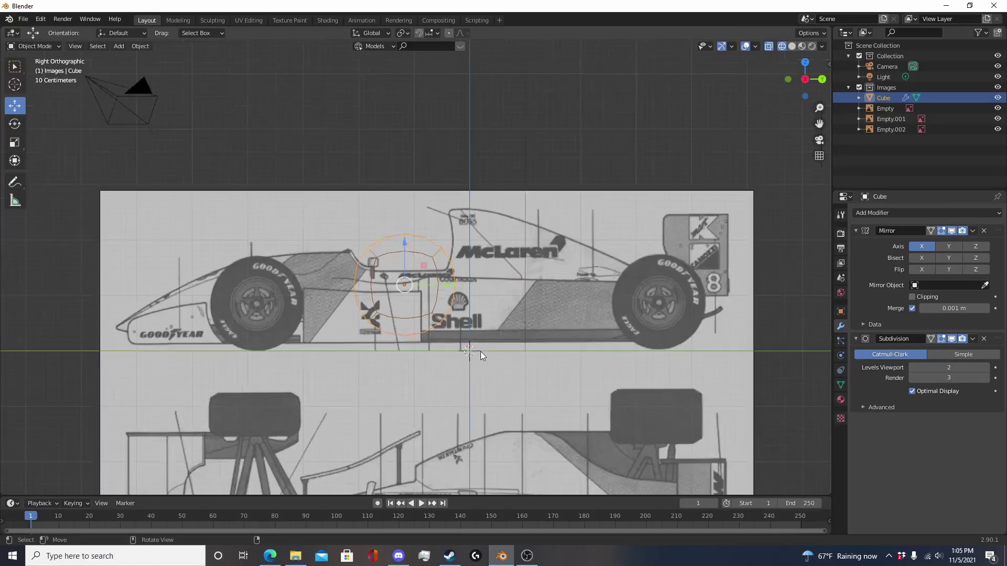
{"action": "left_click_drag", "start_coordinate": [336, 191], "coordinate": [489, 225]}
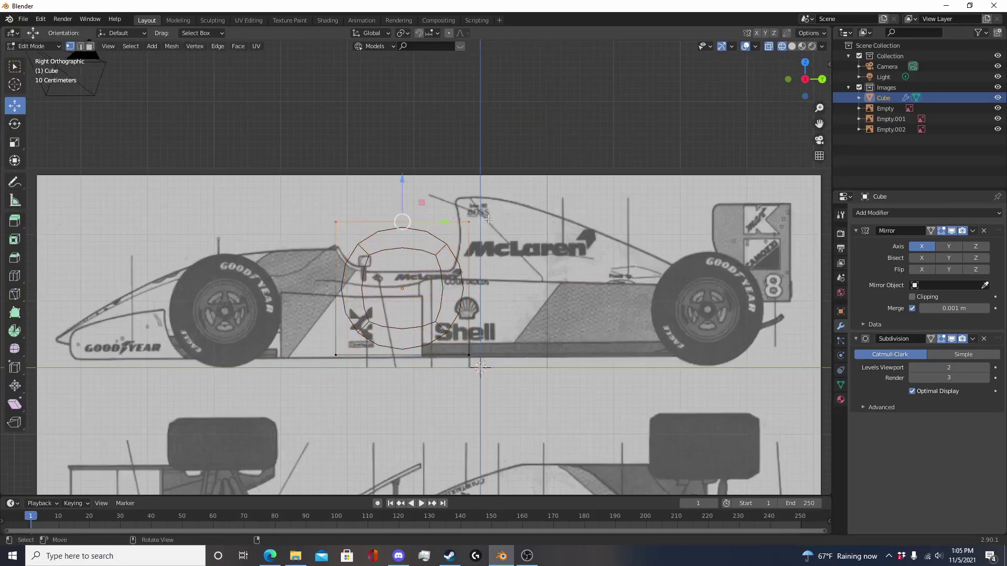
{"action": "left_click_drag", "start_coordinate": [403, 182], "coordinate": [402, 210]}
{"action": "middle_click_drag", "start_coordinate": [503, 359], "coordinate": [571, 353], "text": "shift"}
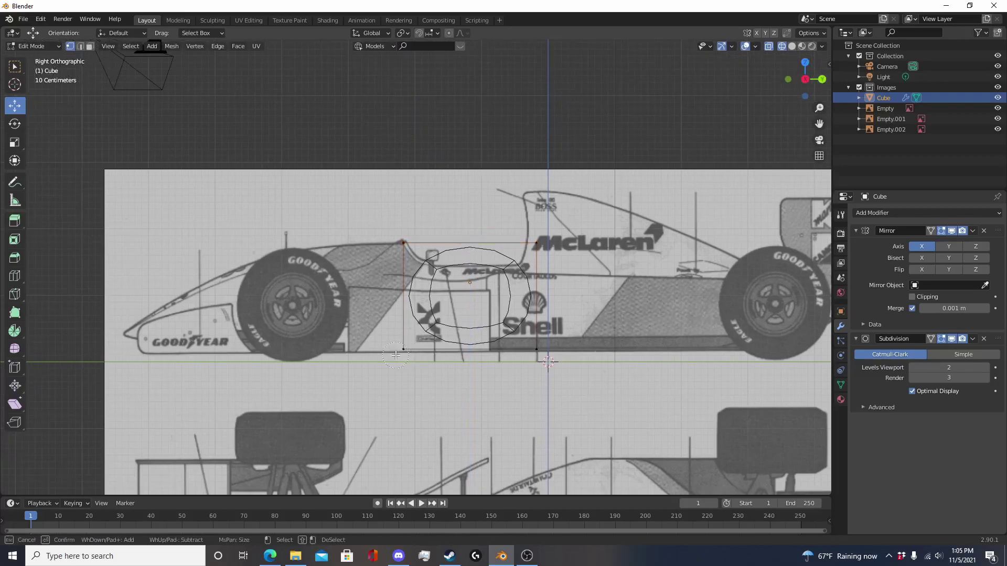
{"action": "left_click_drag", "start_coordinate": [469, 305], "coordinate": [470, 301]}
{"action": "middle_click_drag", "start_coordinate": [515, 309], "coordinate": [439, 305], "text": "shift"}
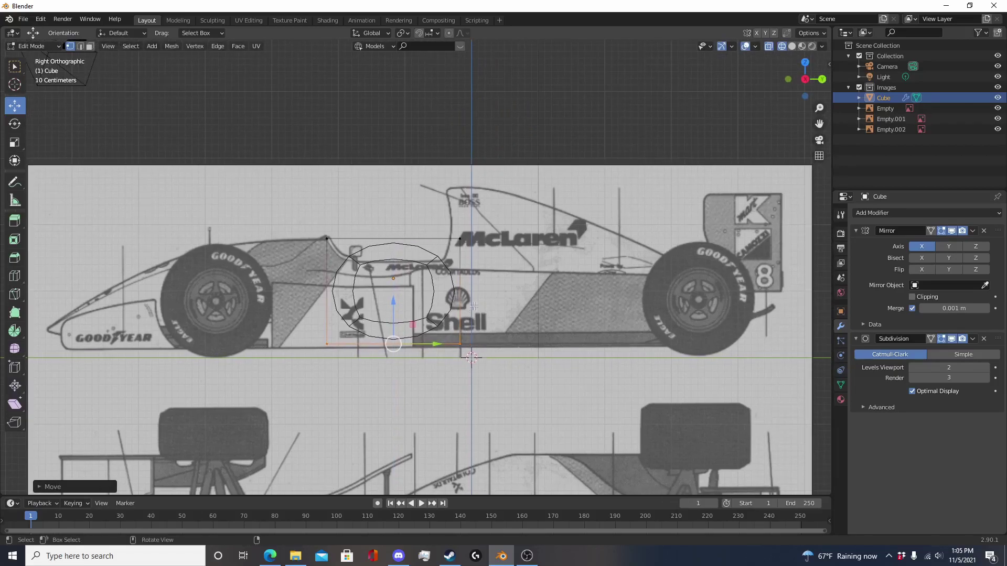
Circle-select the cube's upper vertices and lower them to the body line just below the cockpit opening.
{"action": "scroll", "coordinate": [479, 268], "scroll_direction": "up", "scroll_amount": 4}
{"action": "key", "text": "alt+a"}
{"action": "key", "text": "c"}
{"action": "left_click_drag", "start_coordinate": [510, 210], "coordinate": [231, 209]}
{"action": "key", "text": "Escape"}
{"action": "left_click_drag", "start_coordinate": [368, 166], "coordinate": [488, 236]}
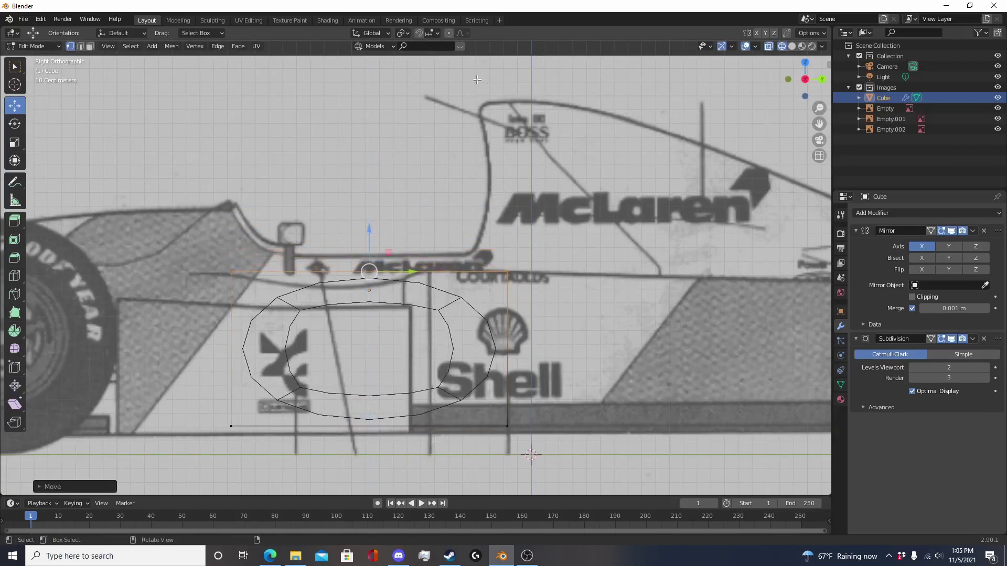
In the right view, add a vertical loop cut around the cube and slide it back to the cockpit's rear edge.
{"action": "middle_click_drag", "start_coordinate": [493, 293], "coordinate": [407, 292], "text": "shift"}
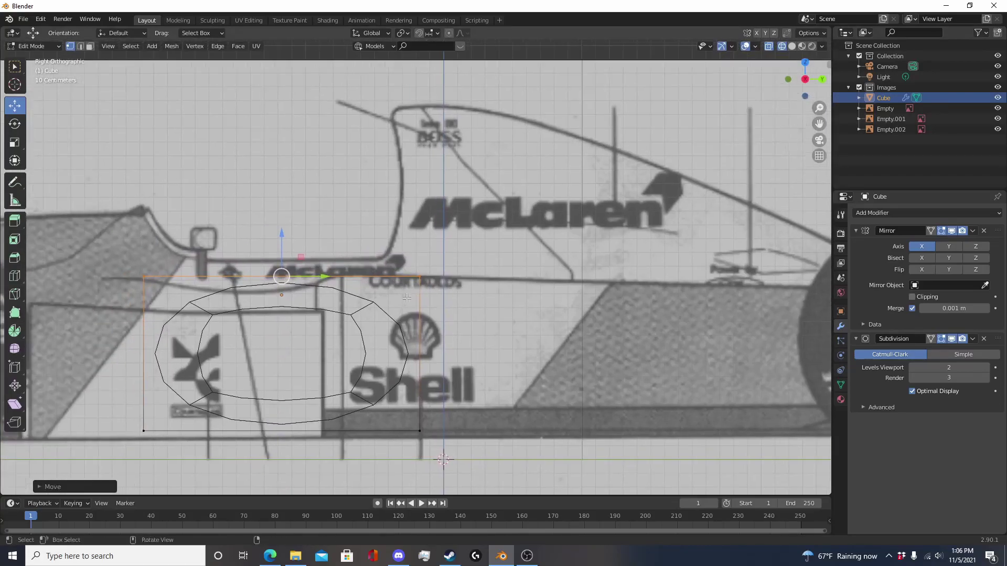
{"action": "middle_click_drag", "start_coordinate": [457, 251], "coordinate": [486, 248], "text": "shift"}
{"action": "left_click", "coordinate": [485, 248]}
{"action": "key", "text": "ctrl+r"}
{"action": "left_click", "coordinate": [396, 266]}
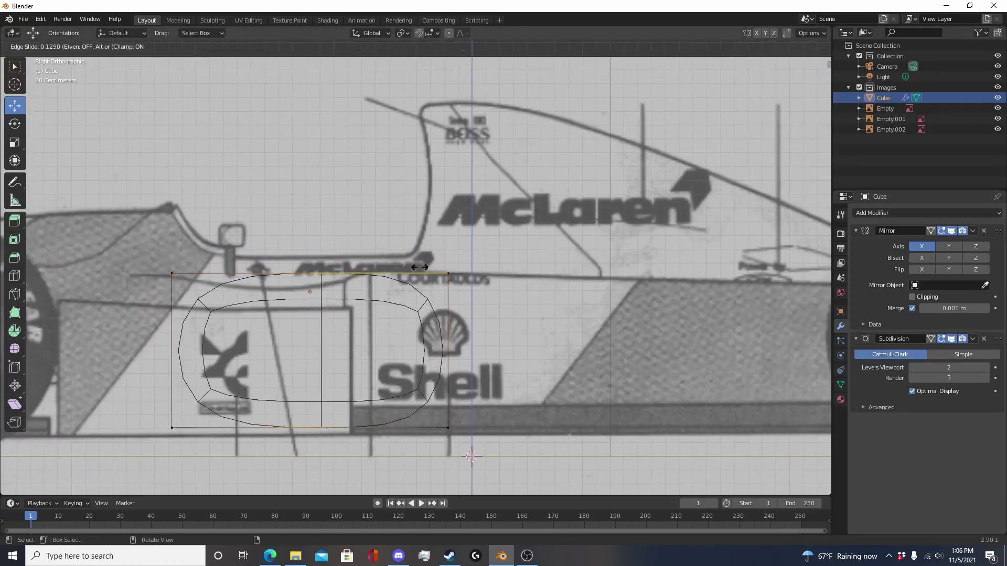
{"action": "left_click", "coordinate": [498, 263]}
Circle-select the cube's rear vertices and move them about 0.97 m back along Y, into the sidepod area.
{"action": "key", "text": "c"}
{"action": "left_click_drag", "start_coordinate": [450, 287], "coordinate": [449, 424]}
{"action": "key", "text": "Escape"}
{"action": "key", "text": "g"}
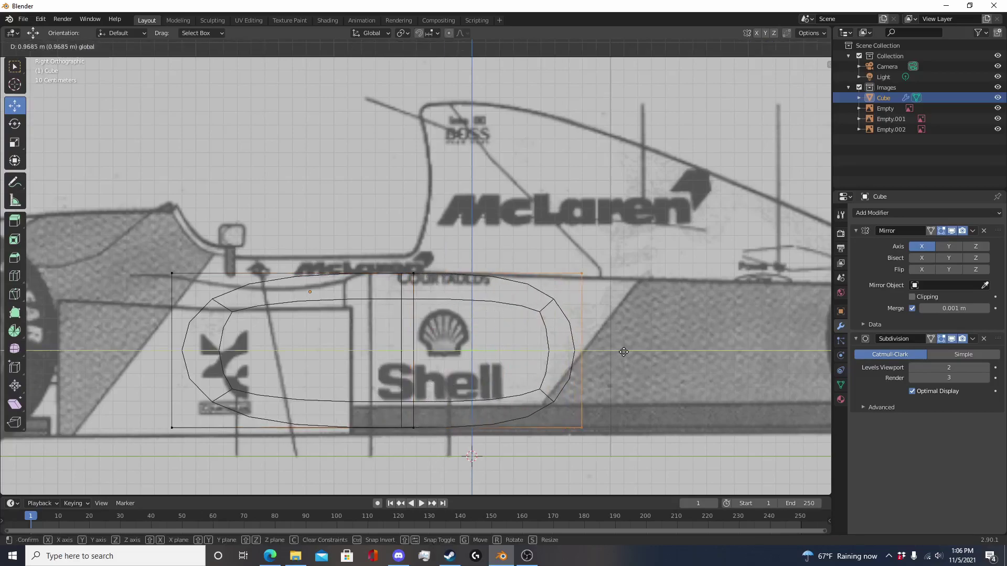
{"action": "left_click_drag", "start_coordinate": [623, 352], "coordinate": [625, 352]}
{"action": "middle_click_drag", "start_coordinate": [624, 352], "coordinate": [549, 281], "text": "shift"}
Show the mesh in the top view in Edit Mode and turn off the Subdivision modifier's viewport display.
{"action": "key", "text": "Tab"}
{"action": "scroll", "coordinate": [316, 275], "scroll_direction": "down", "scroll_amount": 3}
{"action": "middle_click_drag", "start_coordinate": [316, 275], "coordinate": [398, 333]}
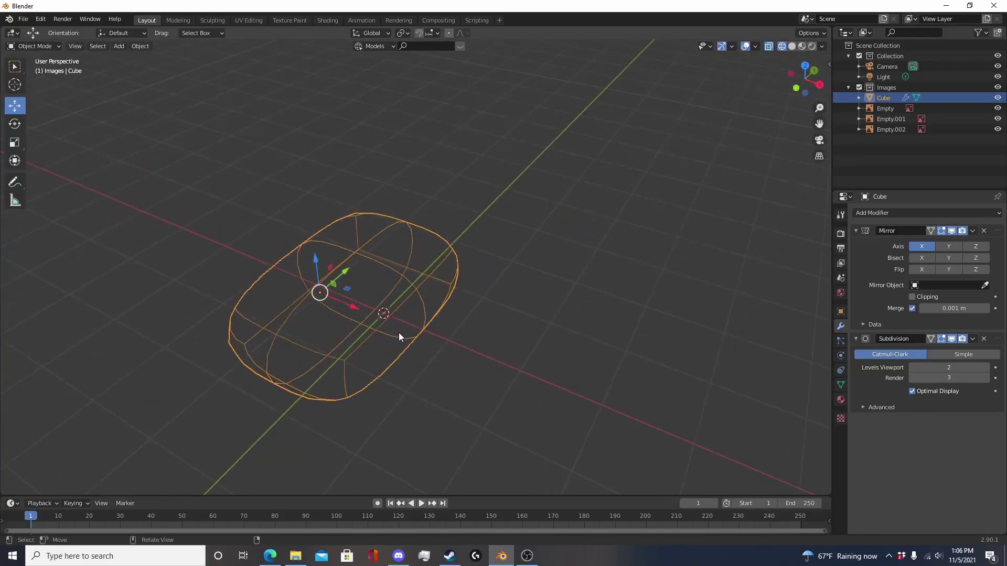
{"action": "key", "text": "KP_7"}
{"action": "key", "text": "Tab"}
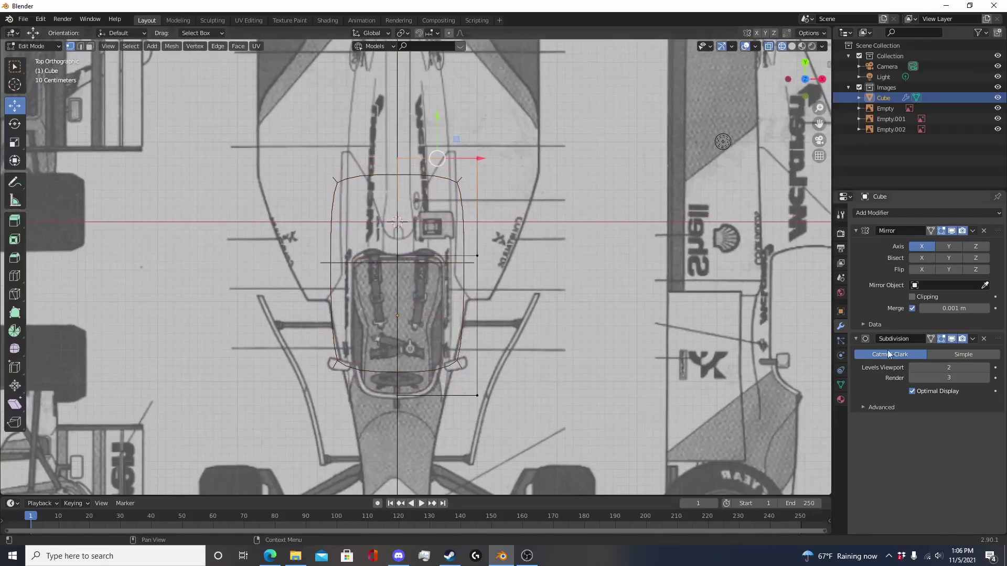
{"action": "left_click", "coordinate": [952, 339]}
Add a crosswise loop cut through the cockpit section and slide it to the sidepods' front edge in the top view.
{"action": "scroll", "coordinate": [521, 282], "scroll_direction": "up", "scroll_amount": 2}
{"action": "middle_click_drag", "start_coordinate": [521, 283], "coordinate": [475, 324], "text": "shift"}
{"action": "left_click", "coordinate": [475, 324]}
{"action": "left_click", "coordinate": [457, 293]}
{"action": "key", "text": "ctrl+r"}
{"action": "left_click", "coordinate": [469, 360]}
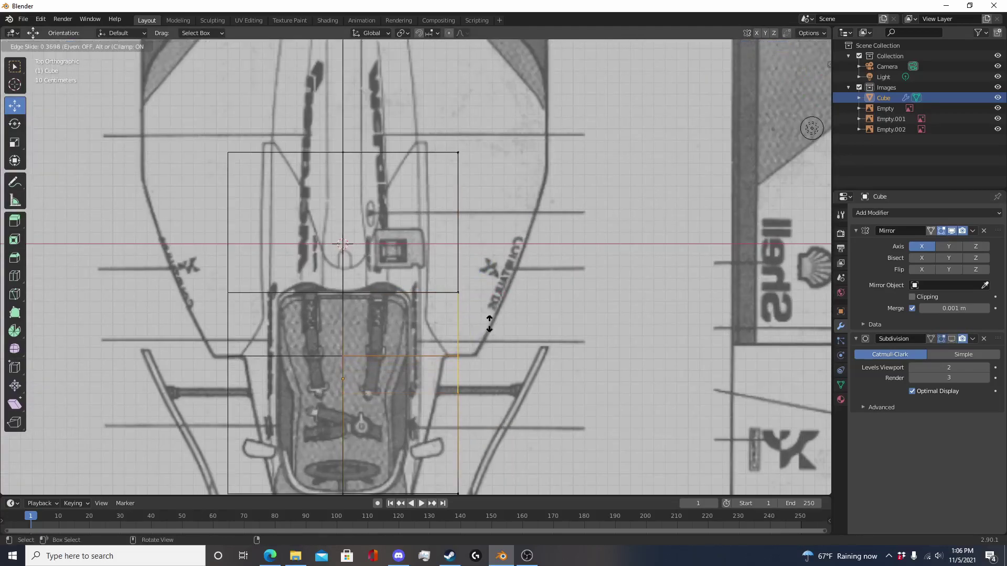
{"action": "left_click", "coordinate": [485, 325]}
{"action": "middle_click_drag", "start_coordinate": [489, 385], "coordinate": [458, 361], "text": "shift"}
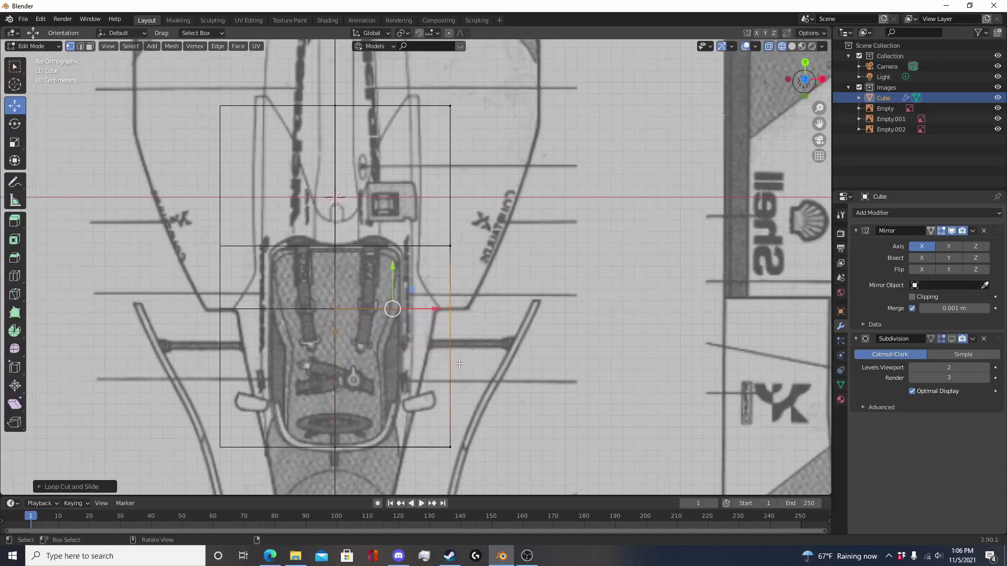
Move the outer vertices at the sidepods' front edge and at the cockpit's front inward along X to match the monocoque outline.
{"action": "left_click", "coordinate": [450, 309]}
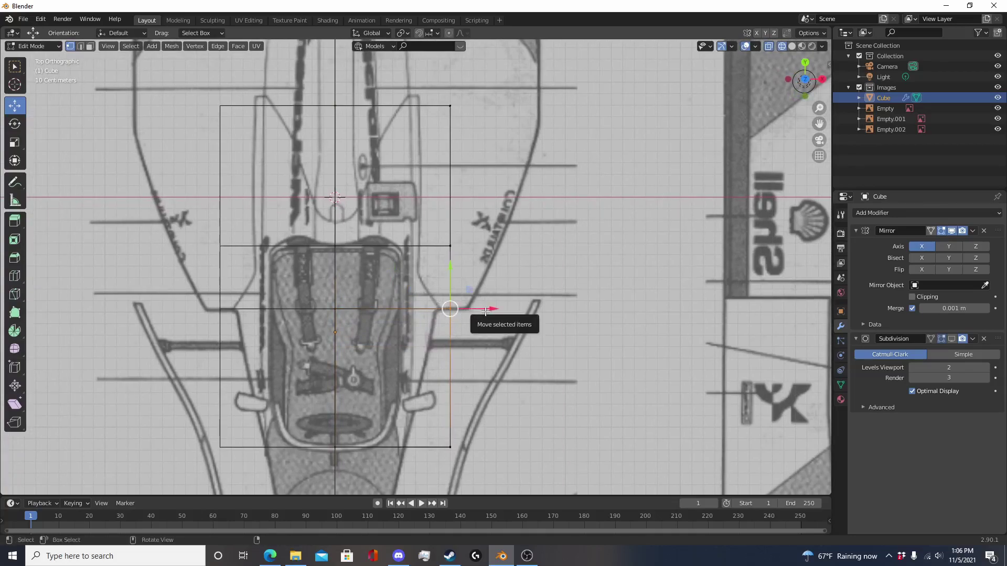
{"action": "left_click_drag", "start_coordinate": [486, 311], "coordinate": [472, 311]}
{"action": "middle_click_drag", "start_coordinate": [480, 321], "coordinate": [481, 221], "text": "shift"}
{"action": "left_click", "coordinate": [452, 348]}
{"action": "left_click_drag", "start_coordinate": [492, 349], "coordinate": [449, 349]}
{"action": "middle_click_drag", "start_coordinate": [449, 349], "coordinate": [452, 388], "text": "shift"}
{"action": "scroll", "coordinate": [452, 389], "scroll_direction": "up", "scroll_amount": 2}
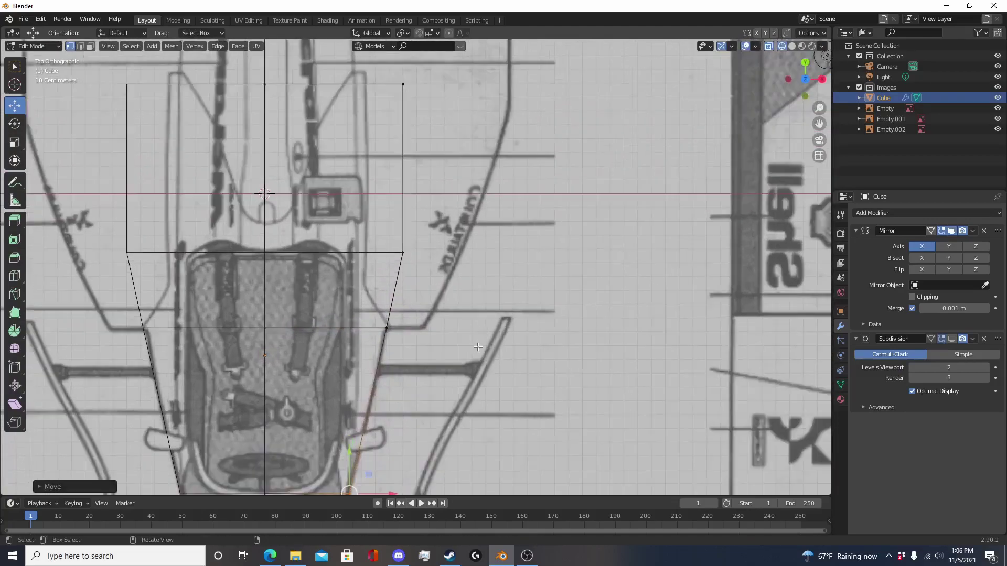
Circle-select the outer side vertices from the sidepod's front edge rearward and extrude them outward so the front corner meets the sidepod outline.
{"action": "scroll", "coordinate": [443, 369], "scroll_direction": "down", "scroll_amount": 2}
{"action": "middle_click_drag", "start_coordinate": [431, 356], "coordinate": [445, 404], "text": "shift"}
{"action": "key", "text": "c"}
{"action": "left_click_drag", "start_coordinate": [417, 414], "coordinate": [428, 337]}
{"action": "left_click_drag", "start_coordinate": [430, 227], "coordinate": [427, 214]}
{"action": "key", "text": "Escape"}
{"action": "middle_click_drag", "start_coordinate": [460, 353], "coordinate": [443, 294], "text": "shift"}
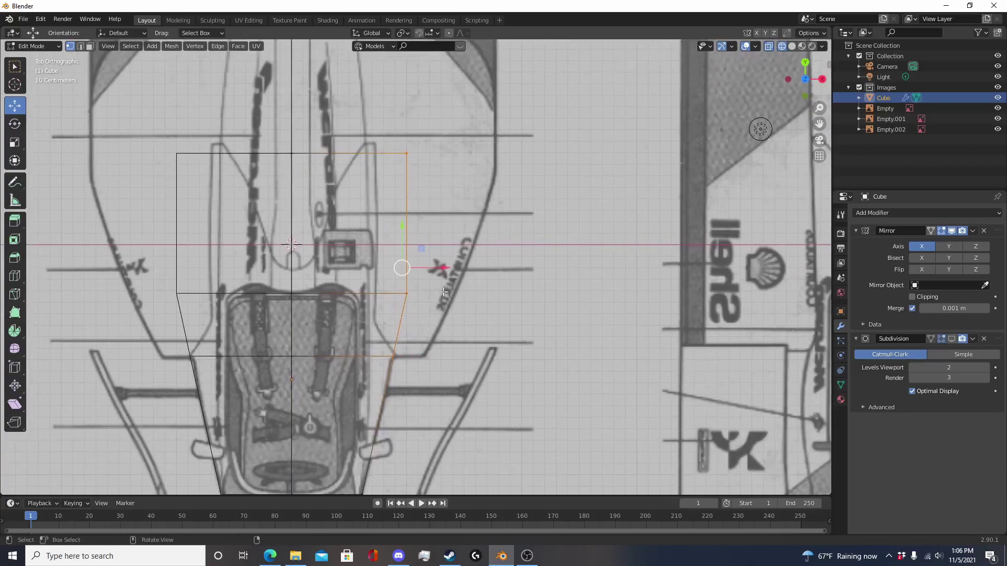
{"action": "key", "text": "g"}
{"action": "key", "text": "z"}
{"action": "key", "text": "z"}
{"action": "key", "text": "x"}
{"action": "key", "text": "x"}
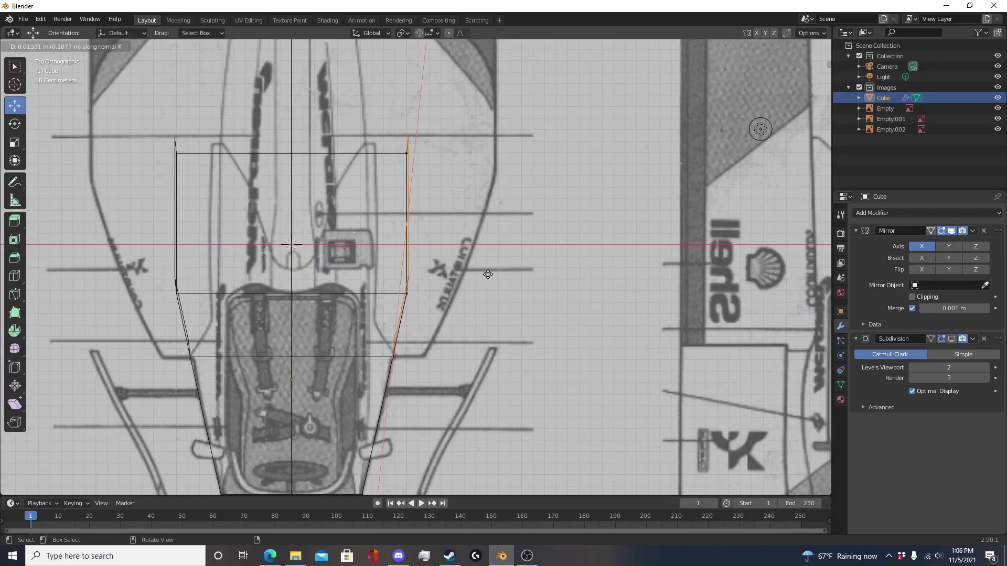
{"action": "key", "text": "z"}
{"action": "key", "text": "z"}
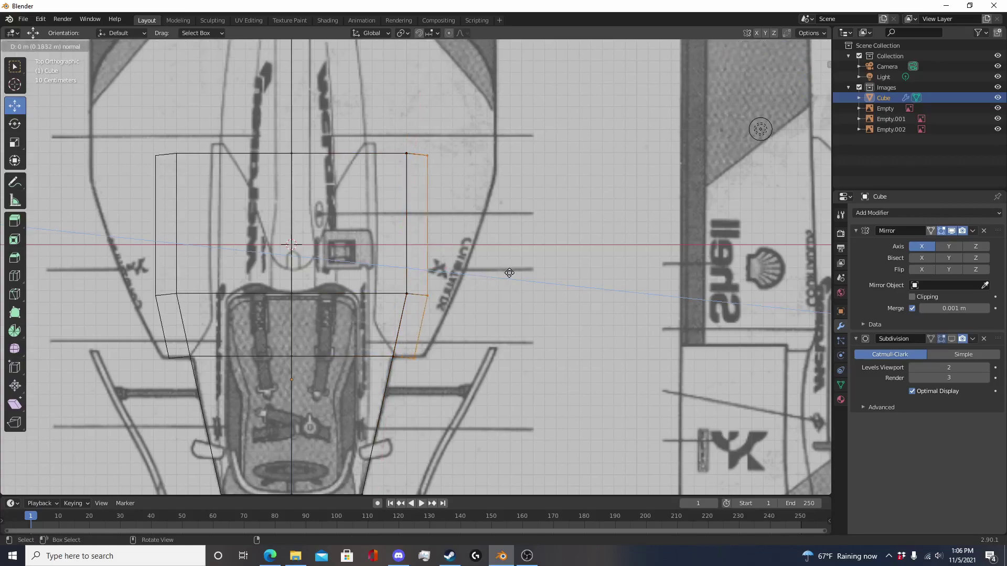
{"action": "left_click", "coordinate": [501, 297]}
{"action": "middle_click_drag", "start_coordinate": [502, 298], "coordinate": [475, 280], "text": "shift"}
{"action": "key", "text": "g"}
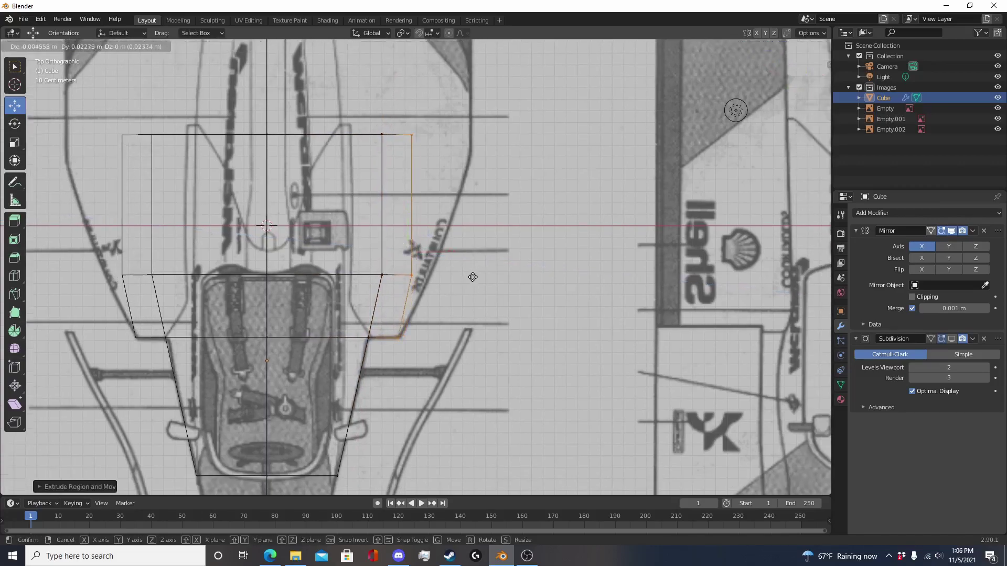
{"action": "left_click", "coordinate": [475, 276]}
Move the extruded outer vertices at the cockpit's rear and at the mesh's rear end outward onto the sidepod outline.
{"action": "key", "text": "c"}
{"action": "left_click", "coordinate": [418, 273]}
{"action": "key", "text": "Escape"}
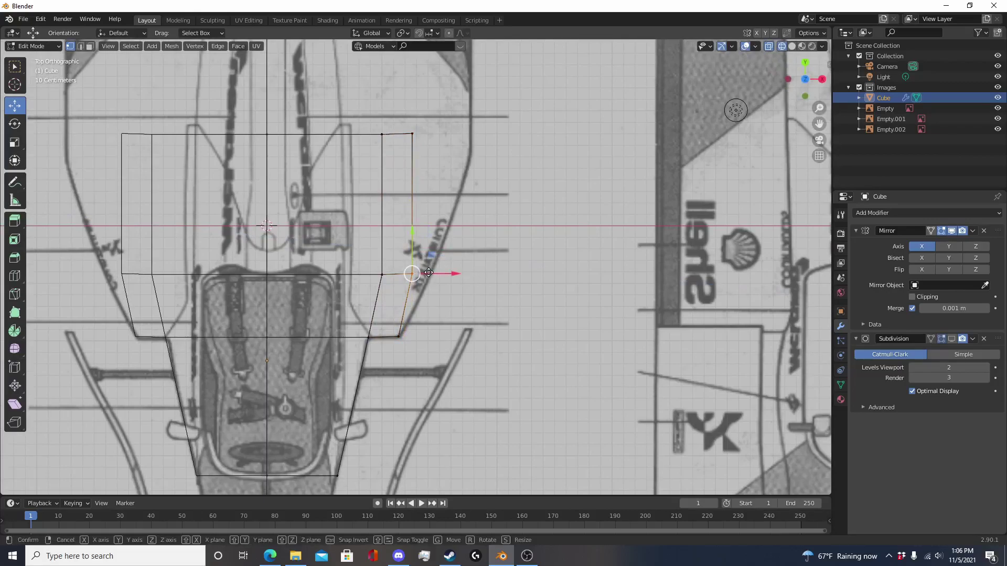
{"action": "key", "text": "g"}
{"action": "left_click", "coordinate": [448, 254]}
{"action": "left_click", "coordinate": [412, 134]}
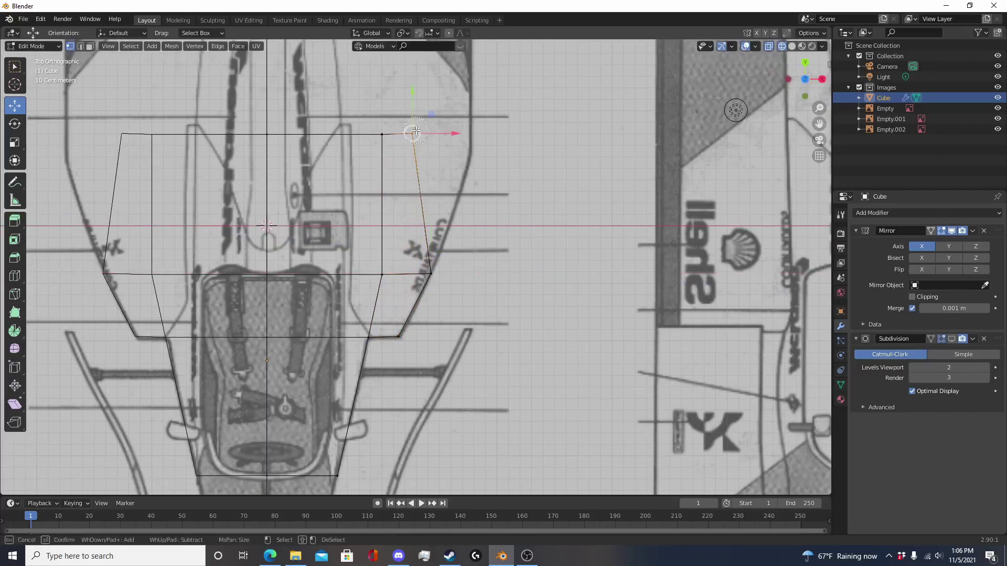
{"action": "right_click", "coordinate": [417, 130]}
{"action": "key", "text": "g"}
{"action": "key", "text": "x"}
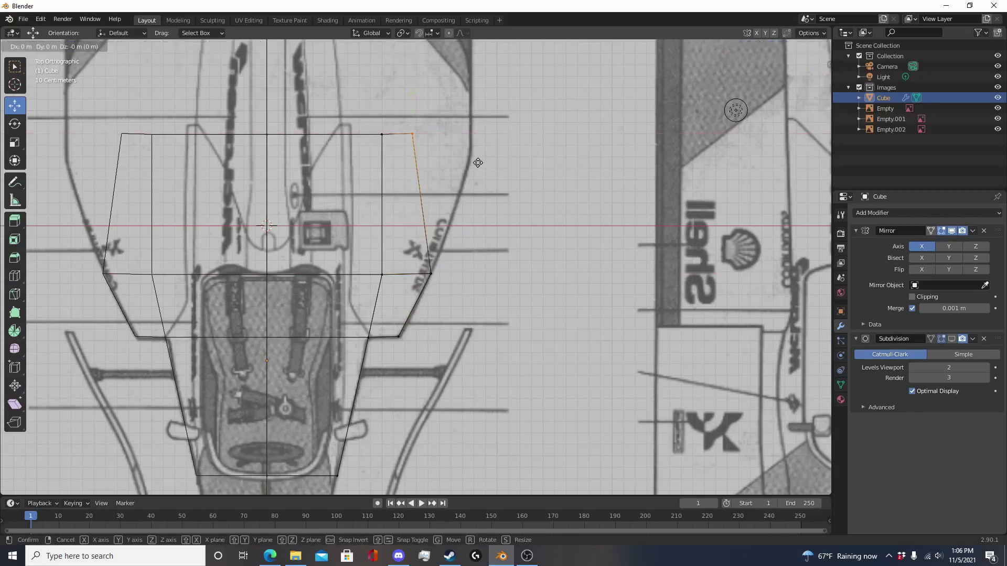
{"action": "left_click", "coordinate": [537, 166]}
{"action": "left_click", "coordinate": [533, 165]}
Circle-select the mesh's rearmost row of vertices and flatten it by scaling to 0 along Y.
{"action": "key", "text": "c"}
{"action": "left_click_drag", "start_coordinate": [264, 139], "coordinate": [478, 132]}
{"action": "right_click", "coordinate": [507, 131]}
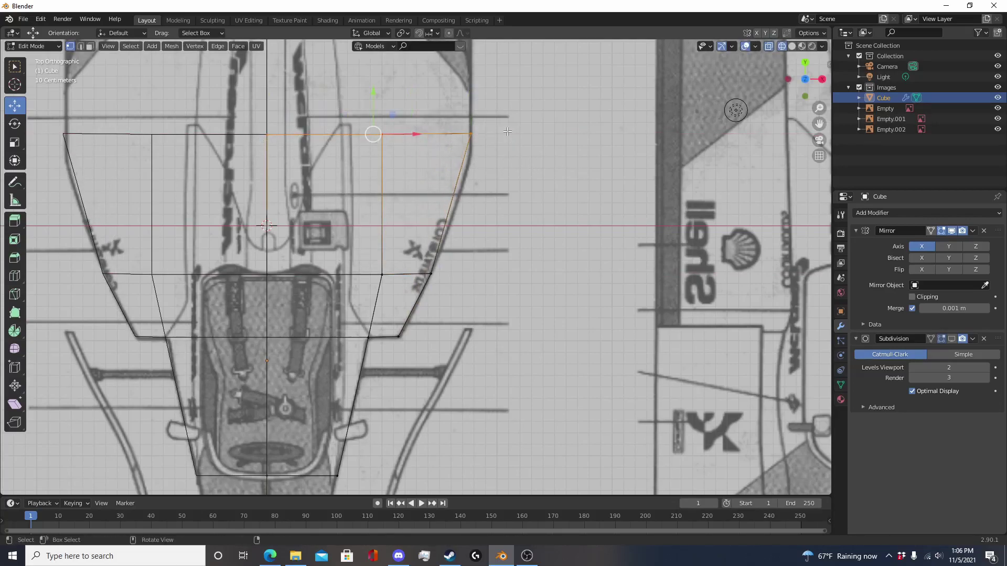
{"action": "type", "text": "sy"}
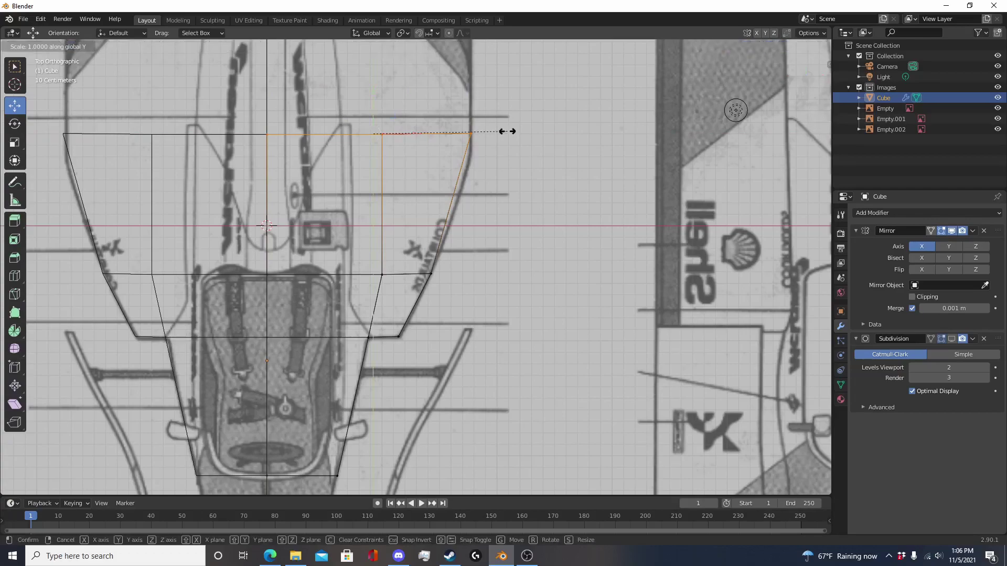
{"action": "type", "text": "0"}
{"action": "left_click", "coordinate": [507, 131]}
{"action": "left_click", "coordinate": [582, 169]}
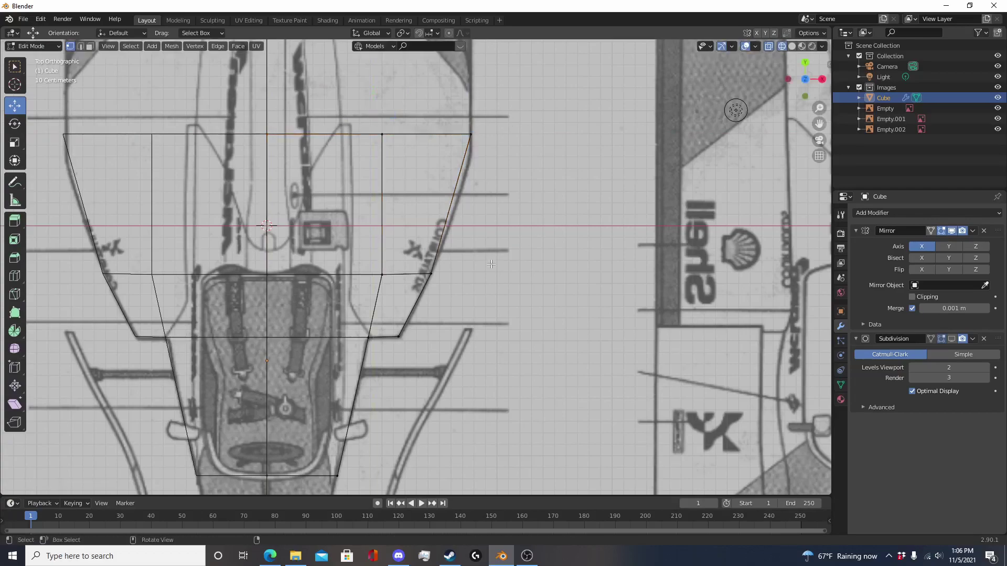
Circle-select the row of vertices at the cockpit's rear edge and flatten it by scaling to 0 along Y.
{"action": "scroll", "coordinate": [507, 265], "scroll_direction": "down", "scroll_amount": 2}
{"action": "key", "text": "Tab"}
{"action": "key", "text": "Tab"}
{"action": "key", "text": "a"}
{"action": "key", "text": "c"}
{"action": "right_click", "coordinate": [288, 272]}
{"action": "left_click", "coordinate": [288, 271]}
{"action": "key", "text": "c"}
{"action": "left_click_drag", "start_coordinate": [301, 272], "coordinate": [475, 268]}
{"action": "right_click", "coordinate": [475, 269]}
{"action": "type", "text": "sy0"}
{"action": "left_click", "coordinate": [479, 267]}
{"action": "left_click", "coordinate": [438, 324]}
Add a lengthwise loop cut through the inner body section and slide it in line with the cockpit's side in the top view.
{"action": "scroll", "coordinate": [438, 324], "scroll_direction": "up", "scroll_amount": 4}
{"action": "middle_click_drag", "start_coordinate": [492, 223], "coordinate": [479, 313], "text": "shift"}
{"action": "scroll", "coordinate": [480, 286], "scroll_direction": "down", "scroll_amount": 2}
{"action": "scroll", "coordinate": [491, 328], "scroll_direction": "down", "scroll_amount": 4}
{"action": "key", "text": "shift+z"}
{"action": "mouse_move", "coordinate": [549, 330]}
{"action": "middle_mouse_down"}
{"action": "mouse_move", "coordinate": [523, 266]}
{"action": "mouse_move", "coordinate": [500, 265]}
{"action": "mouse_move", "coordinate": [532, 281]}
{"action": "middle_mouse_up"}
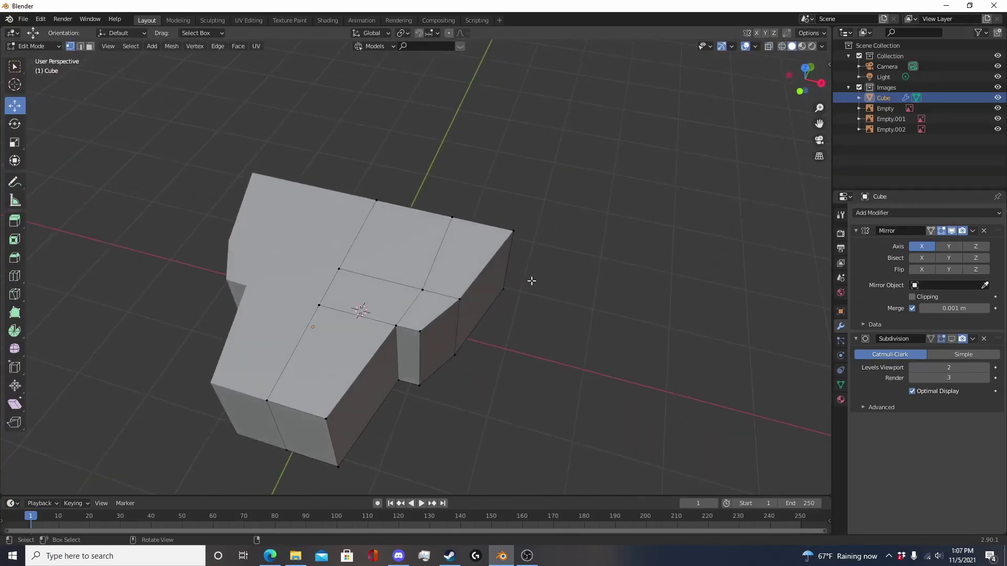
{"action": "key", "text": "KP_7"}
{"action": "key", "text": "shift+z"}
{"action": "middle_click_drag", "start_coordinate": [510, 344], "coordinate": [527, 355], "text": "shift"}
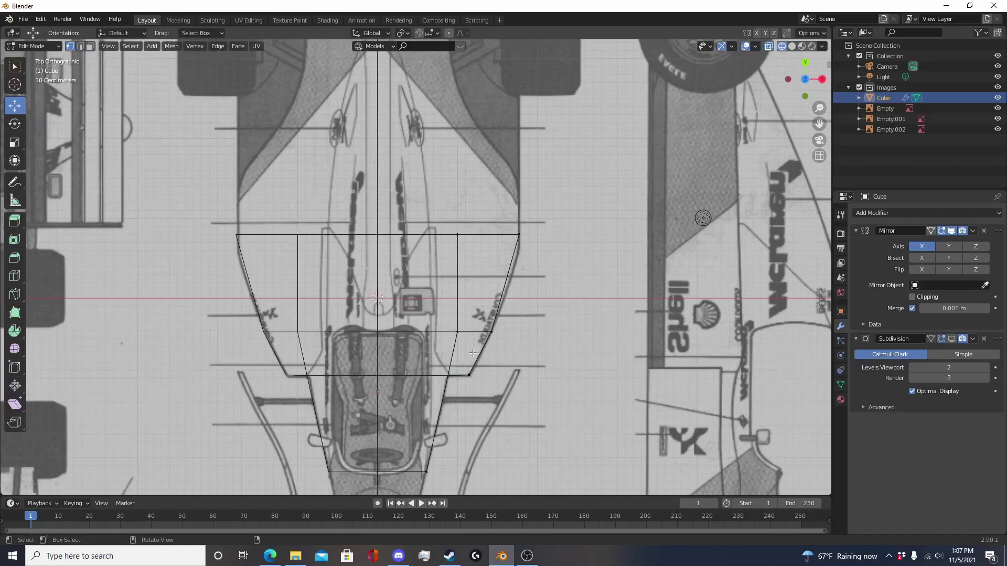
{"action": "left_click", "coordinate": [427, 229]}
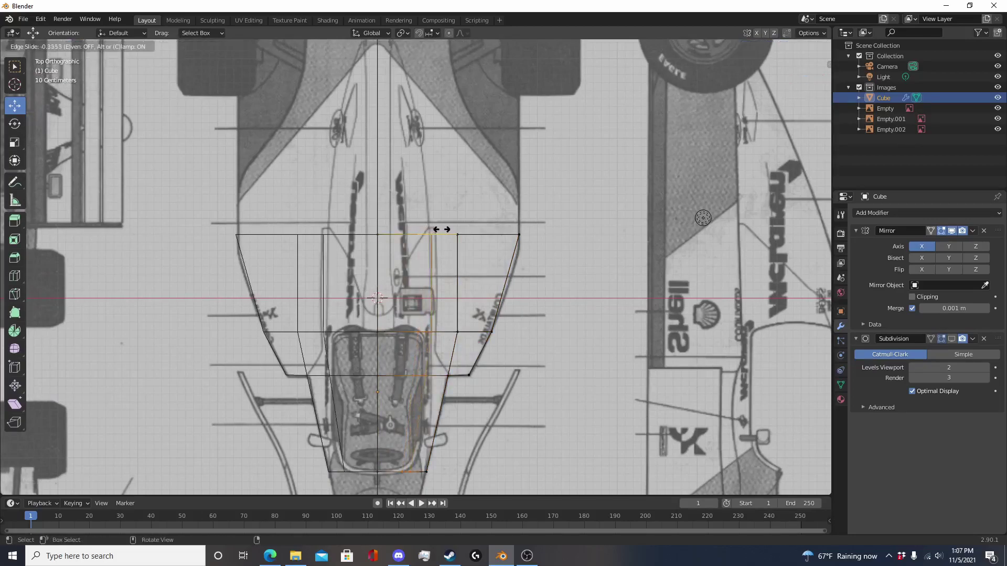
{"action": "left_click", "coordinate": [431, 201]}
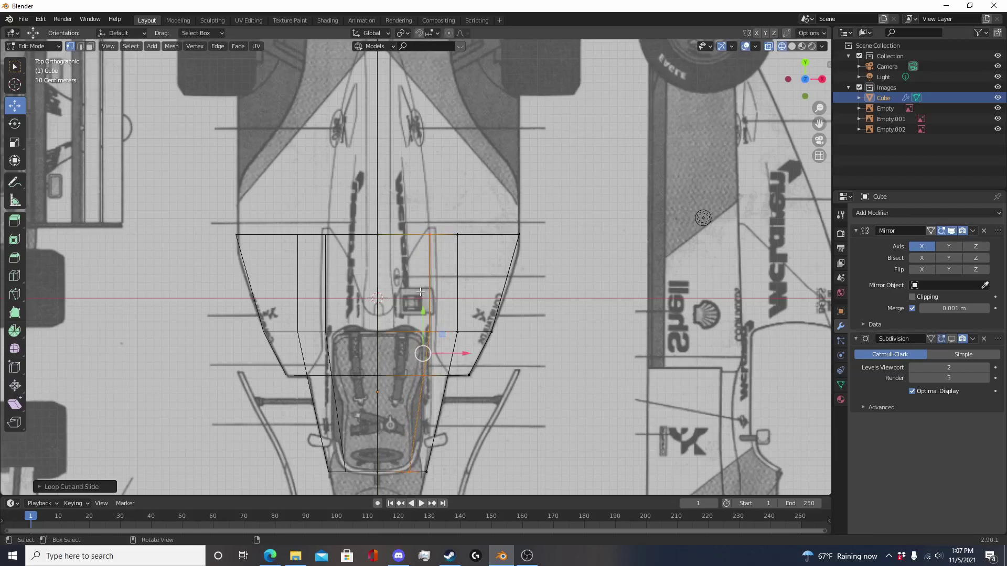
Move the new loop's vertices slightly outward at the sidepods' front edge and slightly inward at the cockpit's front.
{"action": "scroll", "coordinate": [421, 292], "scroll_direction": "up", "scroll_amount": 4}
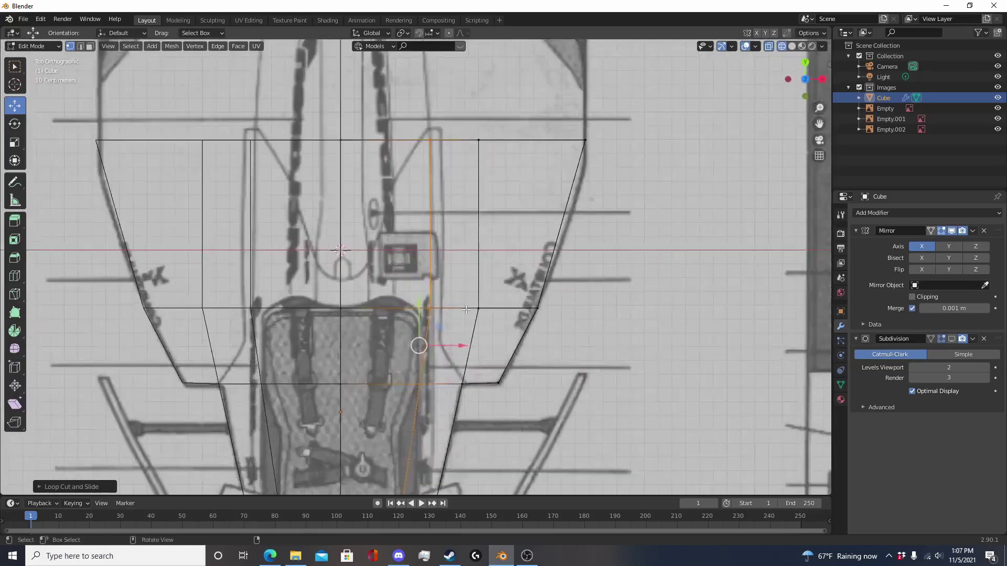
{"action": "left_click", "coordinate": [366, 275]}
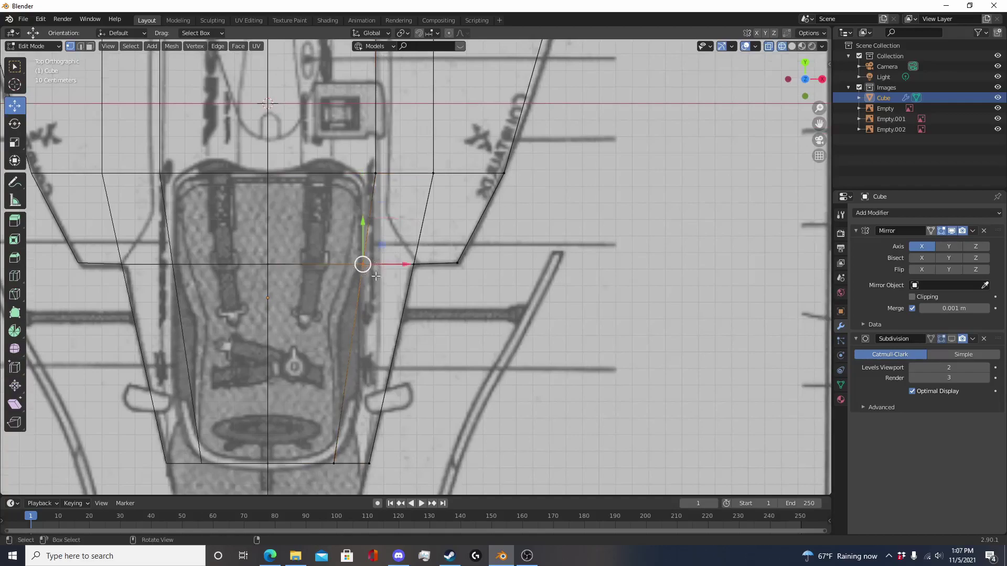
{"action": "left_click_drag", "start_coordinate": [407, 262], "coordinate": [418, 263]}
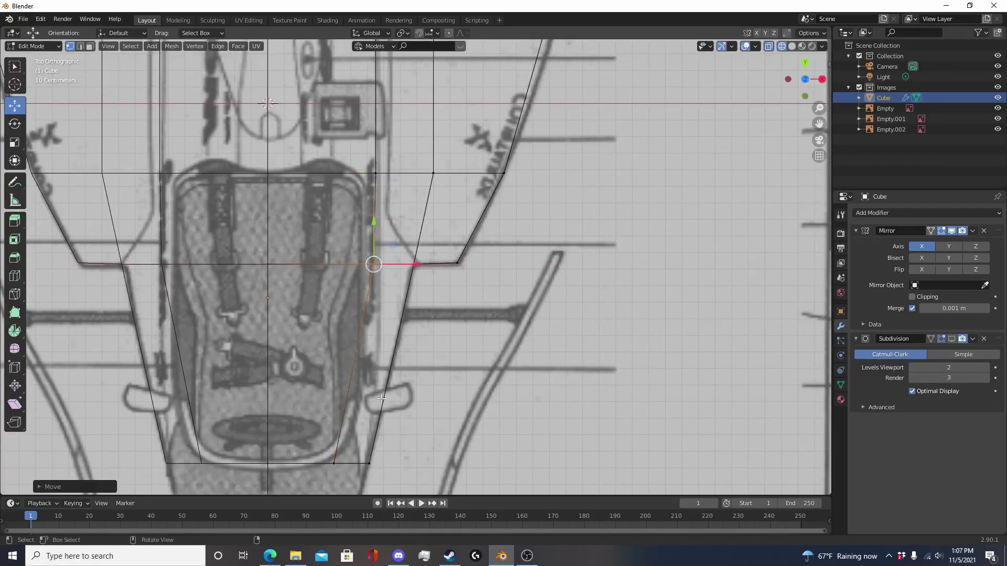
{"action": "left_click", "coordinate": [329, 472]}
{"action": "left_click", "coordinate": [333, 463]}
{"action": "left_click_drag", "start_coordinate": [358, 464], "coordinate": [343, 463]}
{"action": "scroll", "coordinate": [422, 305], "scroll_direction": "up", "scroll_amount": 8, "text": "ctrl"}
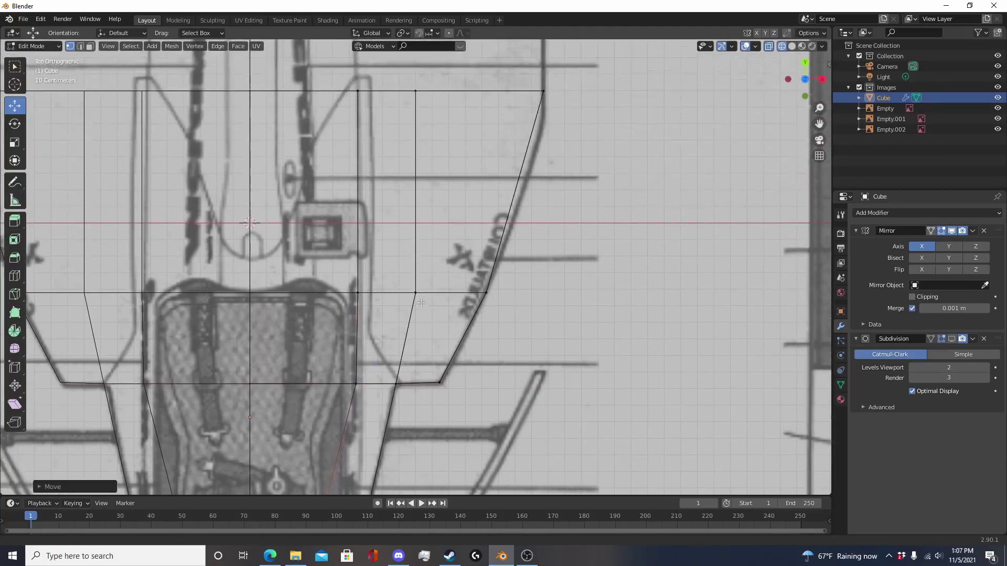
Select the inner top face behind the cockpit and extrude it upward in the front view to near the airbox's top.
{"action": "scroll", "coordinate": [423, 305], "scroll_direction": "down", "scroll_amount": 2}
{"action": "scroll", "coordinate": [422, 305], "scroll_direction": "up", "scroll_amount": 3, "text": "ctrl"}
{"action": "scroll", "coordinate": [422, 305], "scroll_direction": "down", "scroll_amount": 2}
{"action": "middle_click_drag", "start_coordinate": [422, 304], "coordinate": [380, 222]}
{"action": "key", "text": "shift+z"}
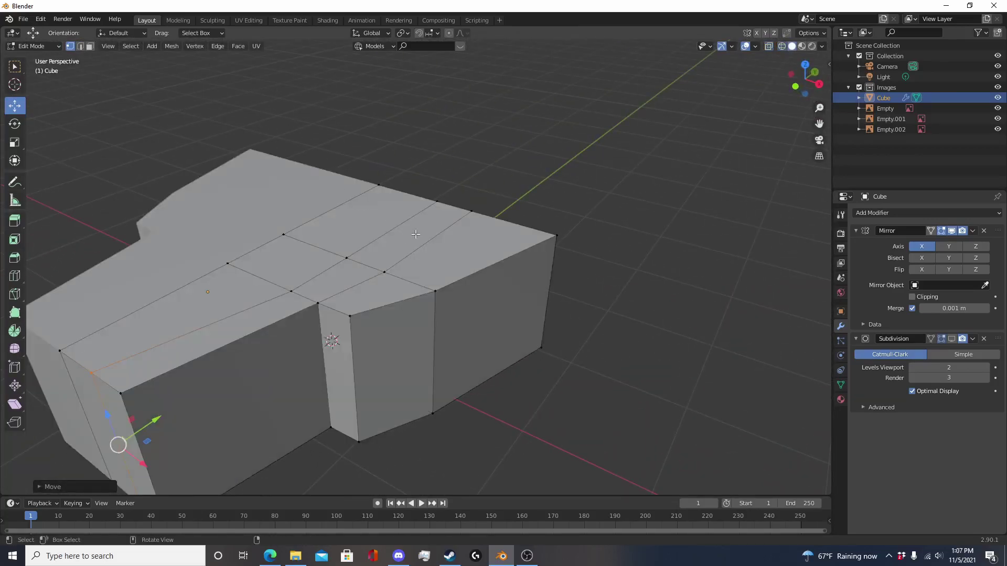
{"action": "key", "text": "KP_3"}
{"action": "middle_click_drag", "start_coordinate": [333, 207], "coordinate": [227, 137]}
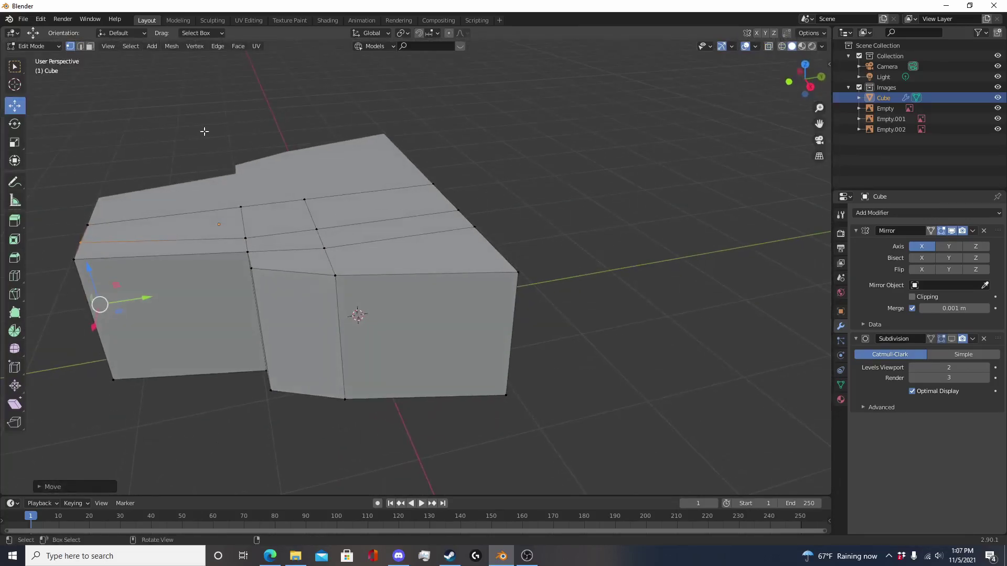
{"action": "left_click", "coordinate": [351, 207]}
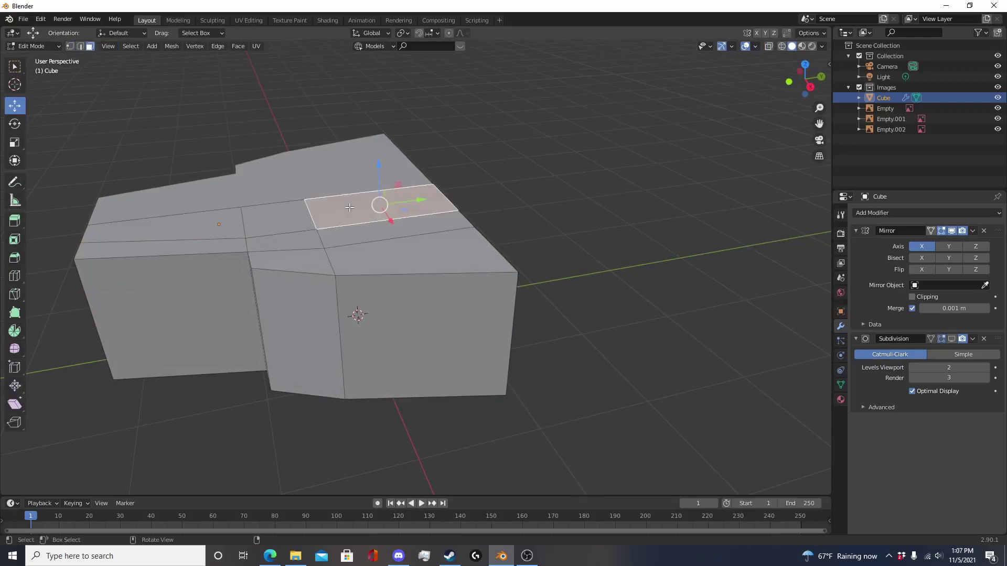
{"action": "key", "text": "KP_7"}
{"action": "key", "text": "shift+z"}
{"action": "key", "text": "shift+z"}
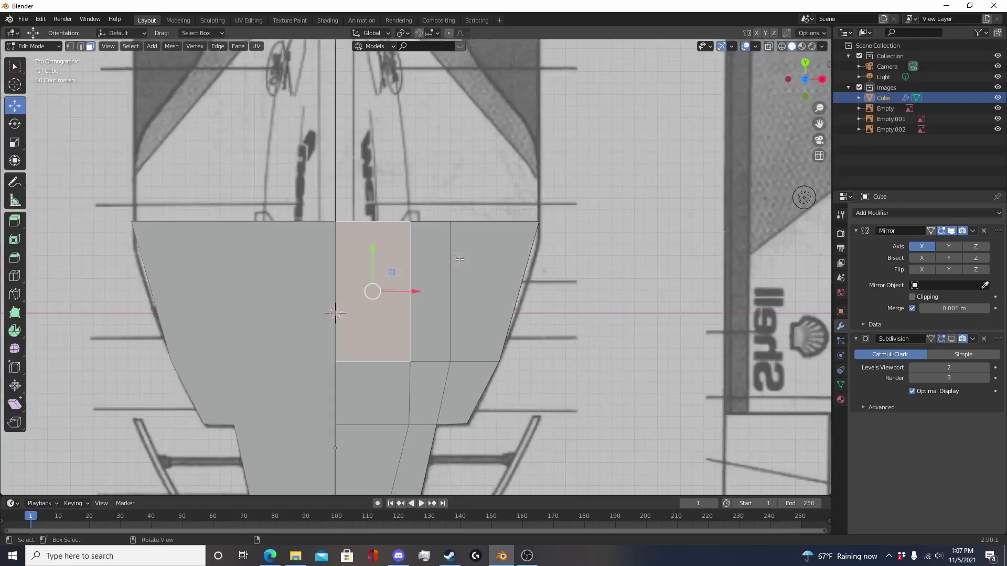
{"action": "key", "text": "KP_1"}
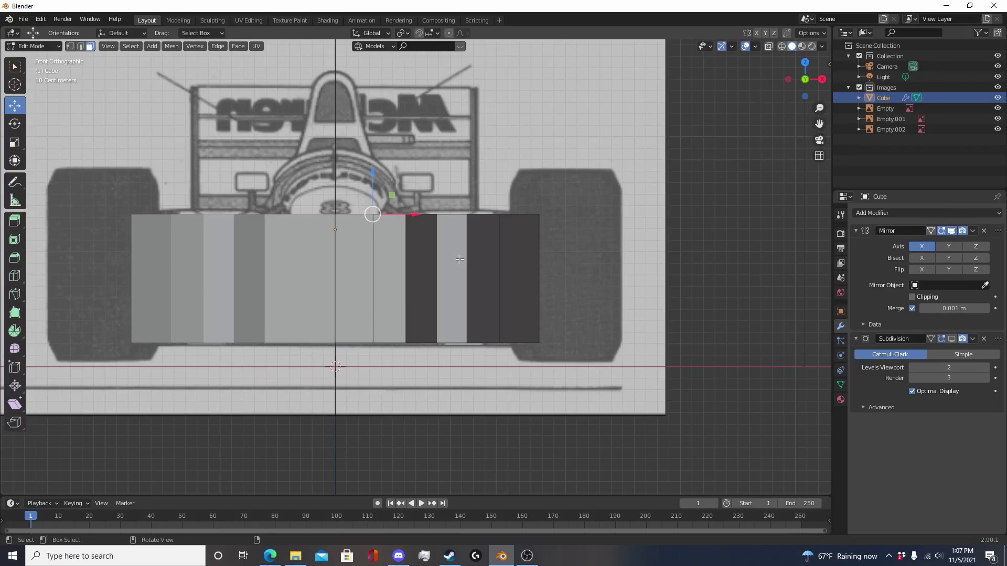
{"action": "key", "text": "e"}
{"action": "left_click", "coordinate": [474, 128]}
Turn off the Mirror modifier's viewport display and view the half body's open inner side in solid shading.
{"action": "key", "text": "shift+z"}
{"action": "key", "text": "shift+z"}
{"action": "middle_click_drag", "start_coordinate": [402, 161], "coordinate": [483, 223]}
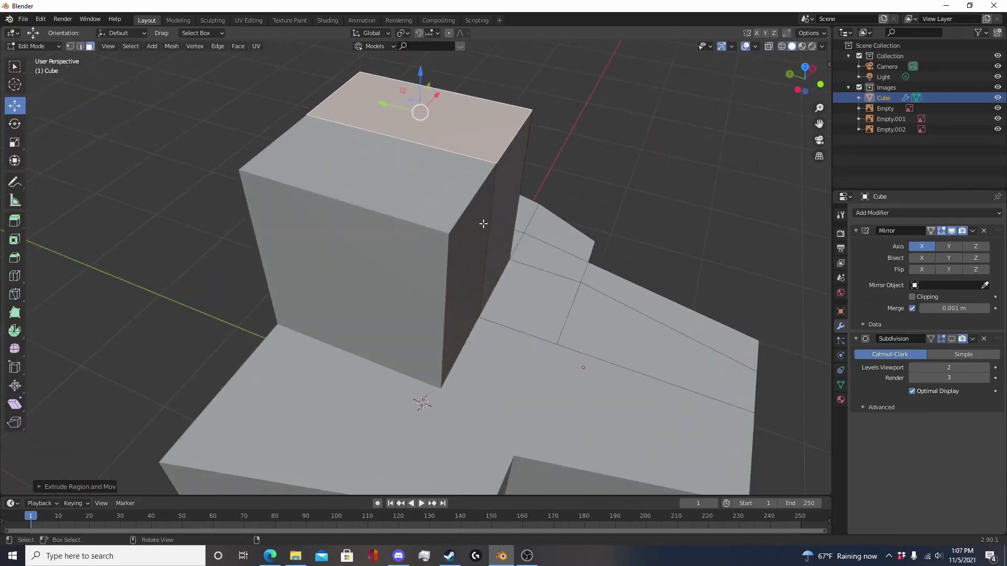
{"action": "scroll", "coordinate": [483, 223], "scroll_direction": "down", "scroll_amount": 3}
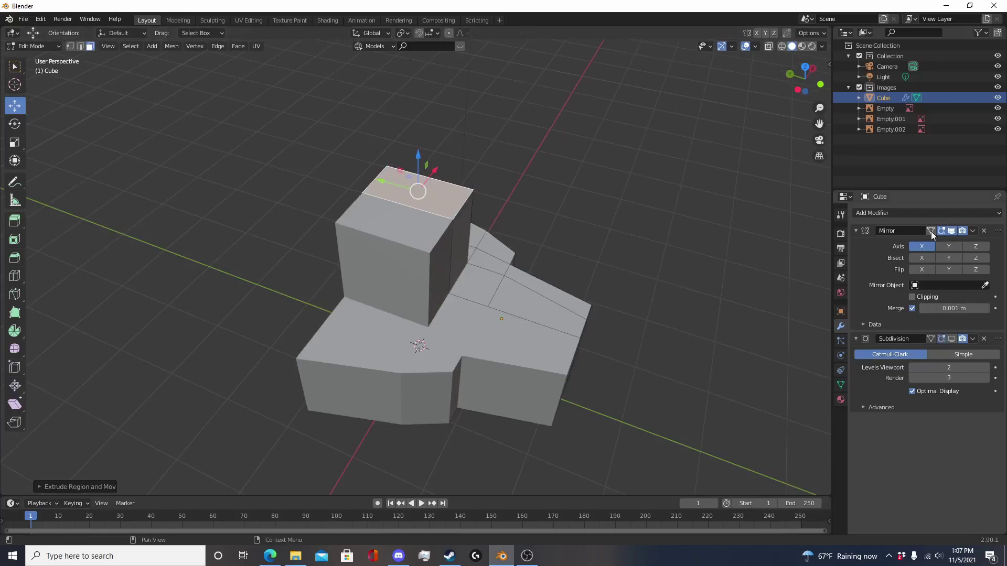
{"action": "left_click", "coordinate": [952, 231]}
{"action": "middle_click_drag", "start_coordinate": [430, 247], "coordinate": [412, 223]}
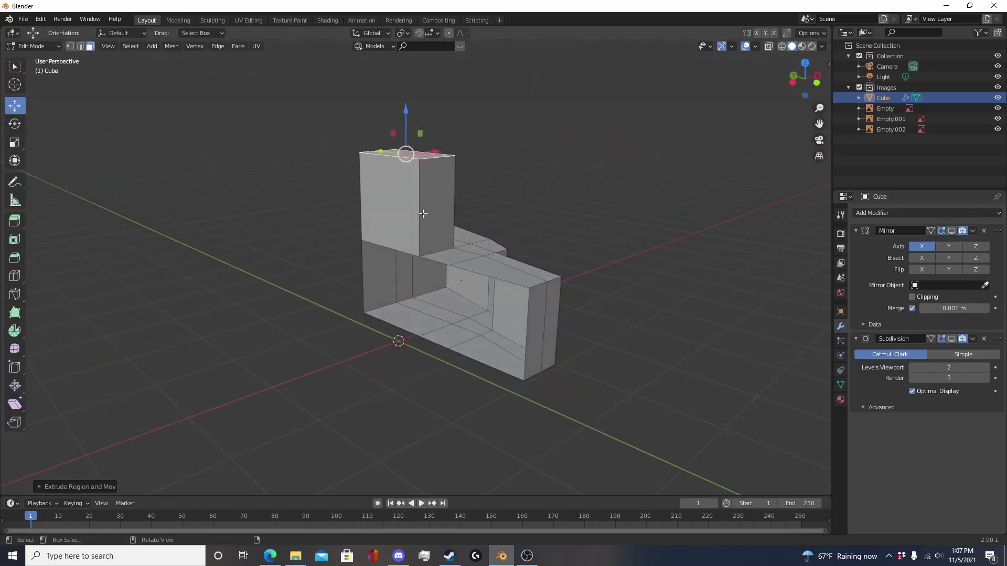
Delete the extruded airbox block's inner face along the mirror plane.
{"action": "scroll", "coordinate": [388, 224], "scroll_direction": "up", "scroll_amount": 4}
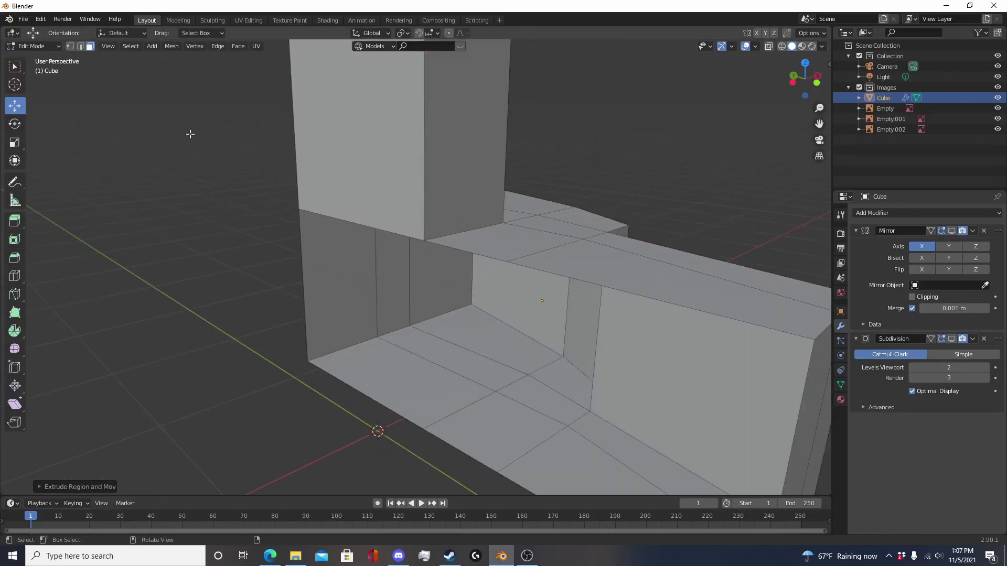
{"action": "left_click", "coordinate": [400, 154]}
{"action": "key", "text": "x"}
{"action": "left_click", "coordinate": [392, 178]}
{"action": "scroll", "coordinate": [479, 264], "scroll_direction": "down", "scroll_amount": 5}
{"action": "middle_click_drag", "start_coordinate": [504, 254], "coordinate": [742, 323]}
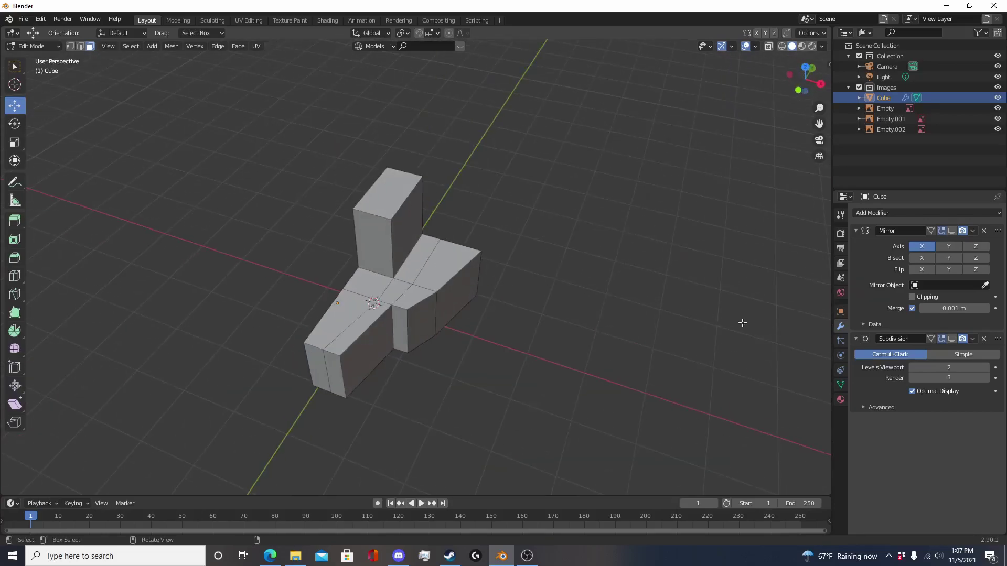
Toggle the Subdivision modifier's viewport display on and off, and turn the Mirror modifier's viewport display back on.
{"action": "left_click", "coordinate": [951, 339]}
{"action": "middle_click_drag", "start_coordinate": [655, 315], "coordinate": [760, 320]}
{"action": "left_click", "coordinate": [953, 339]}
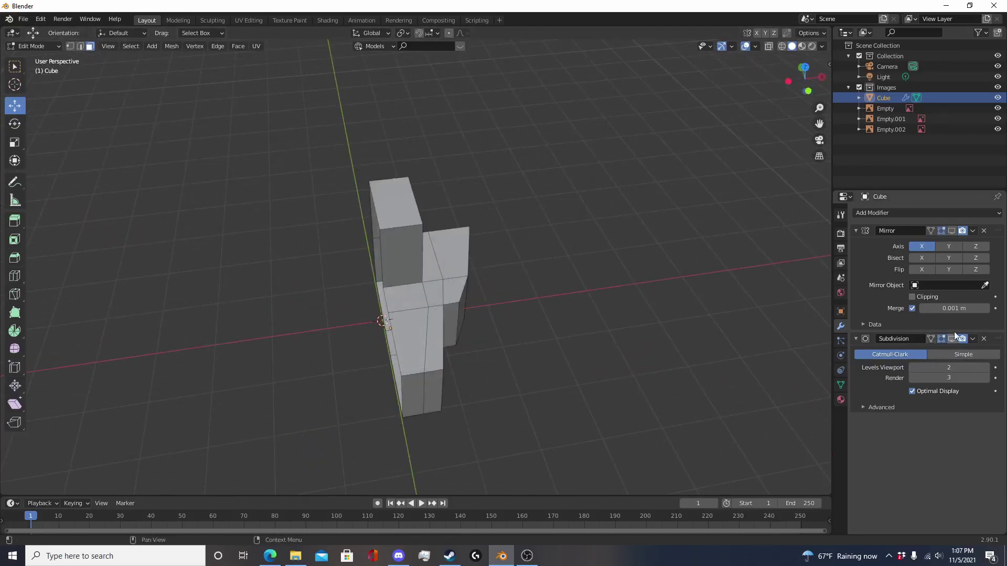
{"action": "left_click", "coordinate": [951, 231]}
{"action": "middle_click_drag", "start_coordinate": [551, 246], "coordinate": [379, 238]}
Add a horizontal loop cut around the airbox block in the front view and slide it to the airbox's base above the helmet.
{"action": "key", "text": "KP_3"}
{"action": "scroll", "coordinate": [365, 232], "scroll_direction": "up", "scroll_amount": 5}
{"action": "left_click", "coordinate": [69, 46]}
{"action": "middle_click_drag", "start_coordinate": [347, 221], "coordinate": [367, 202]}
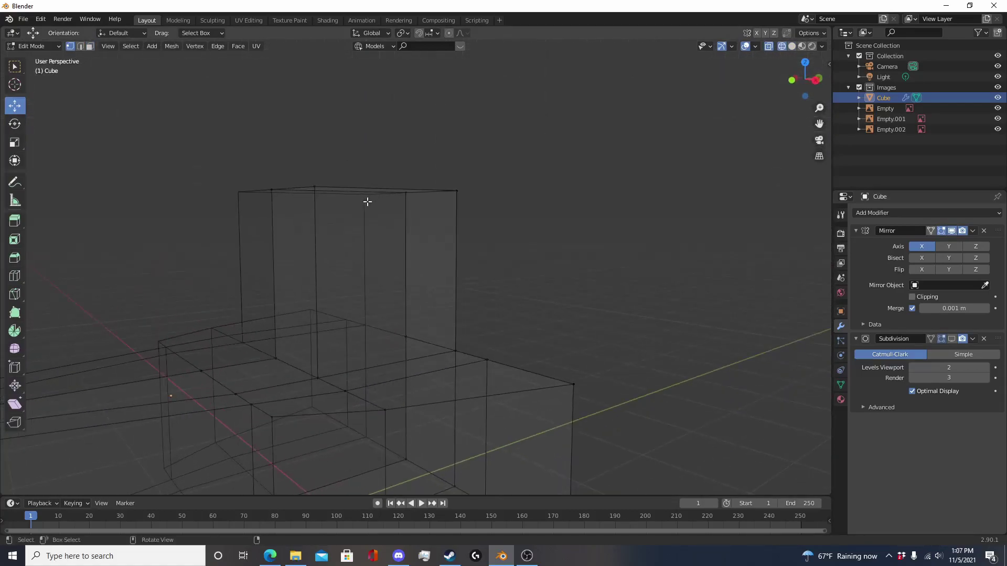
{"action": "key", "text": "KP_1"}
{"action": "scroll", "coordinate": [378, 203], "scroll_direction": "down", "scroll_amount": 2}
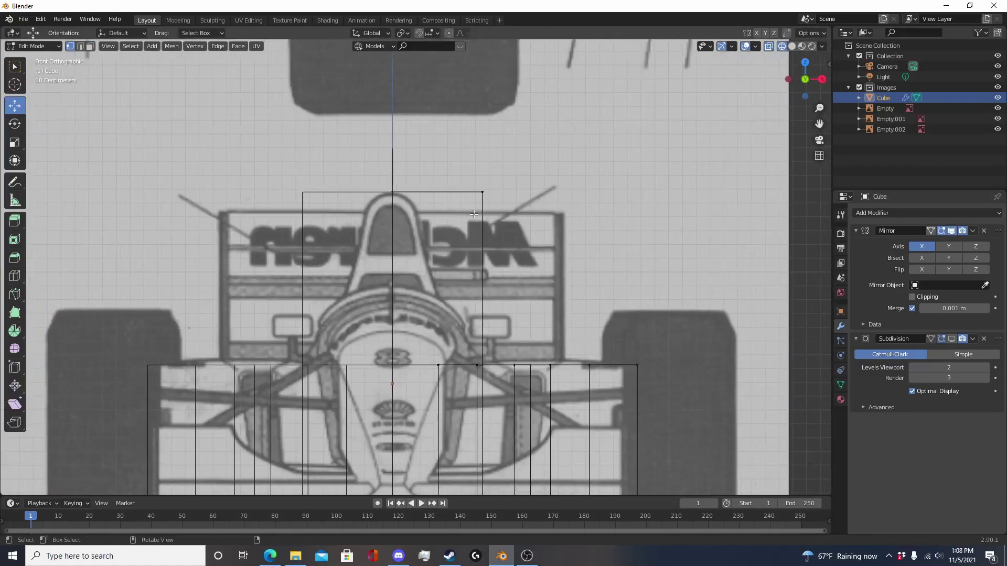
{"action": "key", "text": "ctrl+r"}
{"action": "left_click", "coordinate": [505, 293]}
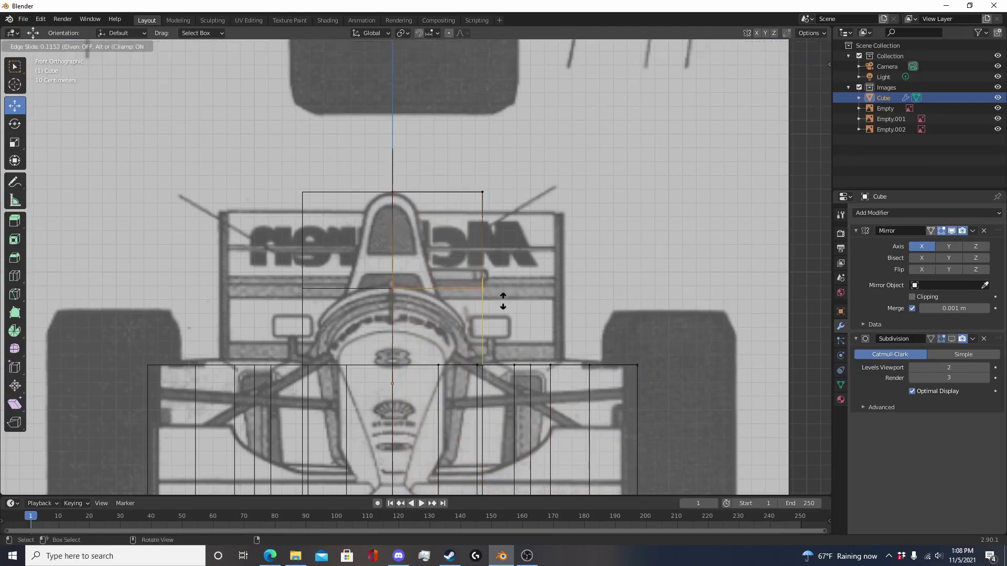
{"action": "left_click", "coordinate": [506, 308]}
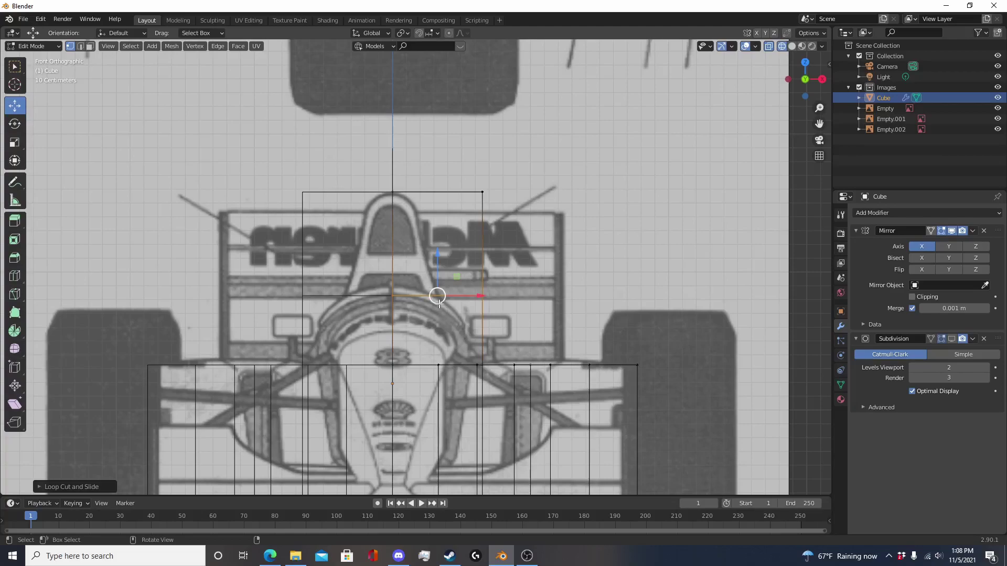
Move the new loop's outer vertices inward to the airbox's base outline and the block's top outer vertices nearly to the centre line.
{"action": "scroll", "coordinate": [439, 303], "scroll_direction": "up", "scroll_amount": 2}
{"action": "key", "text": "g"}
{"action": "left_click_drag", "start_coordinate": [491, 318], "coordinate": [471, 318]}
{"action": "key", "text": "c"}
{"action": "mouse_move", "coordinate": [497, 205]}
{"action": "left_mouse_down"}
{"action": "mouse_move", "coordinate": [517, 165]}
{"action": "mouse_move", "coordinate": [439, 155]}
{"action": "mouse_move", "coordinate": [424, 171]}
{"action": "left_mouse_up"}
{"action": "key", "text": "Escape"}
Add a loop cut near the airbox's top and move its outer vertices outward to the blueprint outline.
{"action": "key", "text": "ctrl+r"}
{"action": "left_click", "coordinate": [402, 178]}
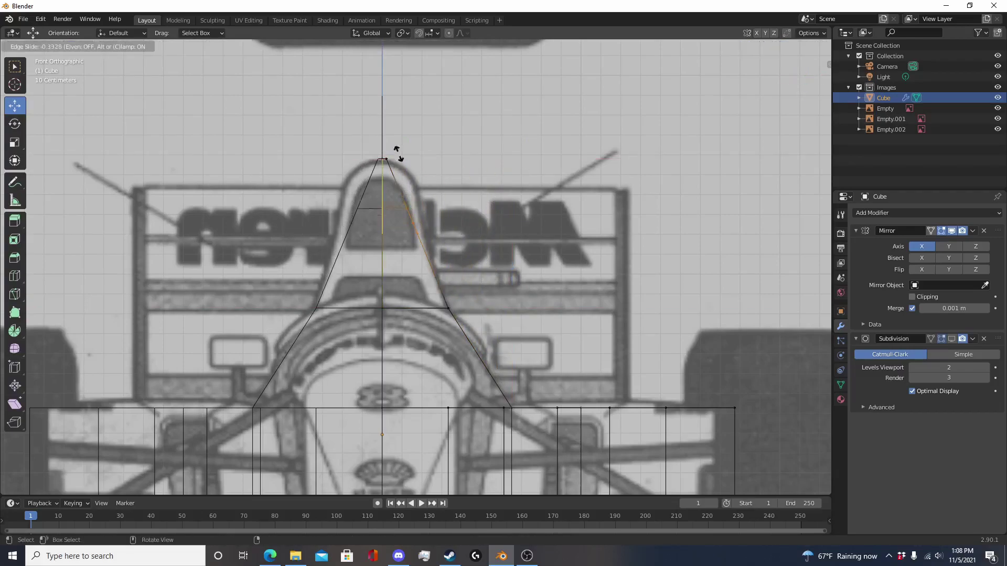
{"action": "left_click", "coordinate": [407, 128]}
{"action": "key", "text": "c"}
{"action": "key", "text": "Escape"}
{"action": "mouse_move", "coordinate": [428, 190]}
{"action": "left_mouse_down"}
{"action": "mouse_move", "coordinate": [455, 190]}
{"action": "mouse_move", "coordinate": [445, 190]}
{"action": "left_mouse_up"}
Add another loop cut just below the airbox's peak and shape its outer vertices to round the outline.
{"action": "key", "text": "ctrl+r"}
{"action": "left_click", "coordinate": [411, 169]}
{"action": "left_click", "coordinate": [411, 169]}
{"action": "key", "text": "c"}
{"action": "left_click", "coordinate": [412, 171]}
{"action": "key", "text": "Escape"}
{"action": "key", "text": "Tab"}
Examine the shaped airbox against the side, top and front blueprints and in solid shading.
{"action": "scroll", "coordinate": [500, 314], "scroll_direction": "down", "scroll_amount": 1}
{"action": "scroll", "coordinate": [499, 314], "scroll_direction": "down", "scroll_amount": 2}
{"action": "key", "text": "shift+z"}
{"action": "mouse_move", "coordinate": [519, 319]}
{"action": "middle_mouse_down"}
{"action": "mouse_move", "coordinate": [402, 355]}
{"action": "mouse_move", "coordinate": [459, 293]}
{"action": "mouse_move", "coordinate": [510, 294]}
{"action": "middle_mouse_up"}
{"action": "key", "text": "KP_3"}
{"action": "key", "text": "shift+z"}
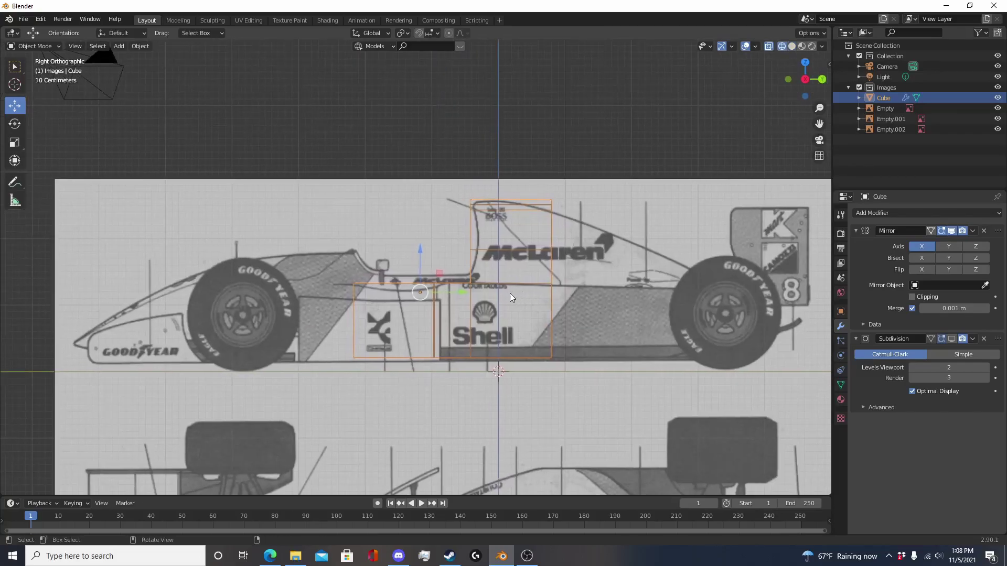
{"action": "key", "text": "KP_7"}
{"action": "key", "text": "Tab"}
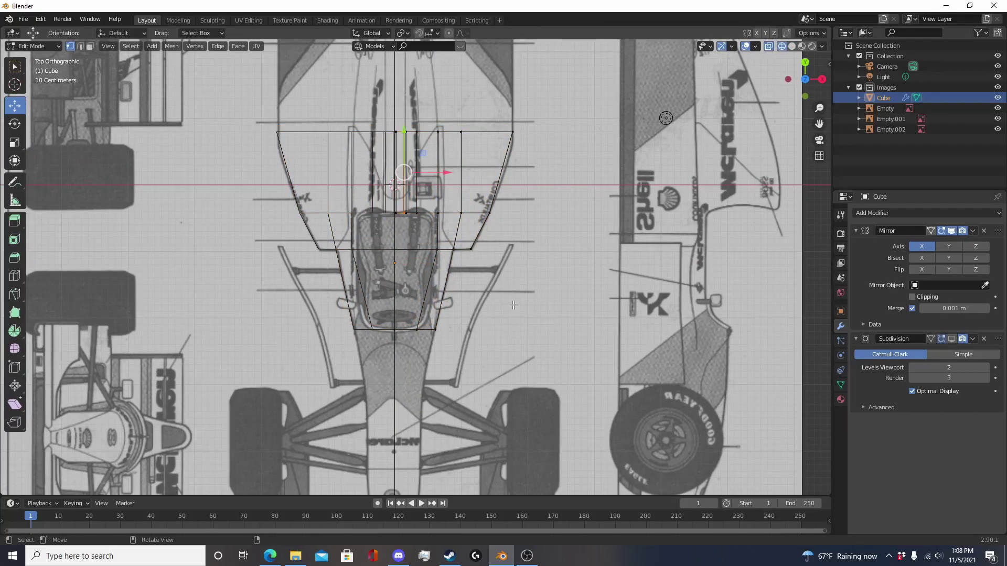
{"action": "scroll", "coordinate": [510, 295], "scroll_direction": "down", "scroll_amount": 2}
{"action": "key", "text": "KP_1"}
{"action": "key", "text": "KP_3"}
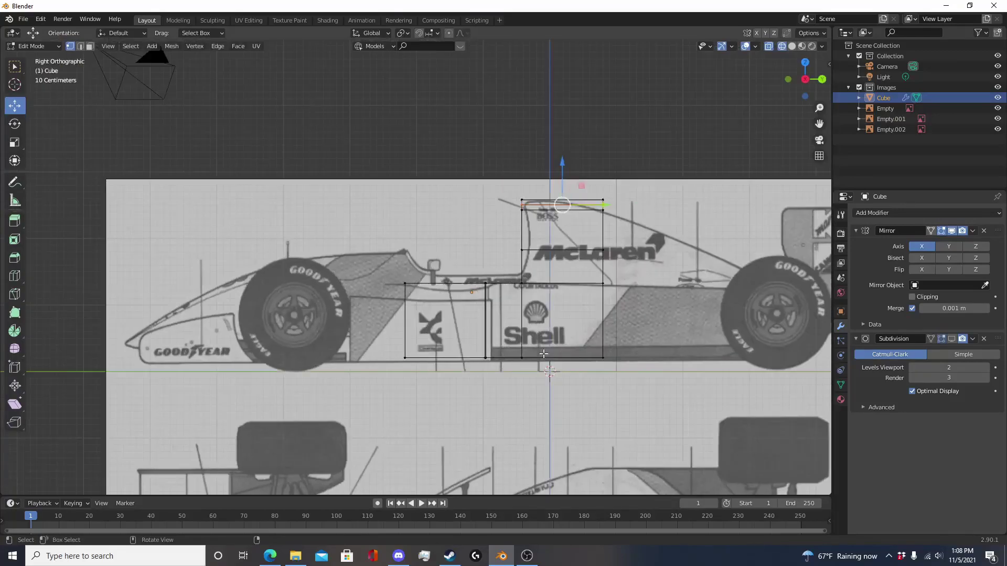
{"action": "scroll", "coordinate": [556, 352], "scroll_direction": "up", "scroll_amount": 5}
{"action": "middle_click_drag", "start_coordinate": [459, 327], "coordinate": [435, 274], "text": "shift"}
{"action": "key", "text": "a"}
{"action": "key", "text": "a"}
{"action": "mouse_move", "coordinate": [658, 263]}
{"action": "middle_mouse_down", "text": "shift"}
{"action": "mouse_move", "coordinate": [486, 297]}
{"action": "mouse_move", "coordinate": [507, 307]}
{"action": "middle_mouse_up", "text": "shift"}
{"action": "scroll", "coordinate": [502, 295], "scroll_direction": "down", "scroll_amount": 1}
{"action": "key", "text": "a"}
{"action": "key", "text": "shift+z"}
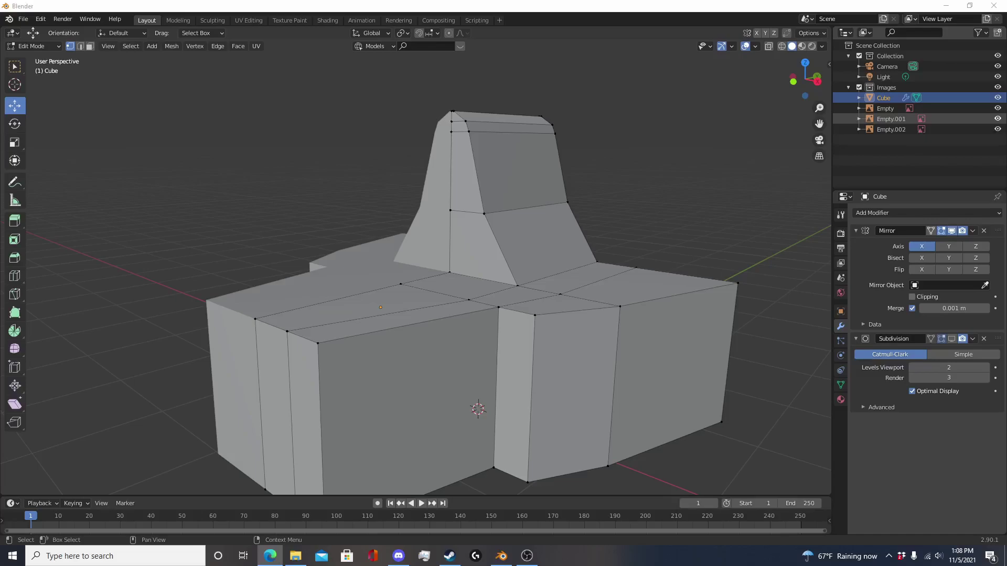
Switch to the browser's McLaren MP4/8 reference photo and compare it with the body model from a similar angle.
{"action": "left_click_drag", "start_coordinate": [1006, 202], "coordinate": [419, 0]}
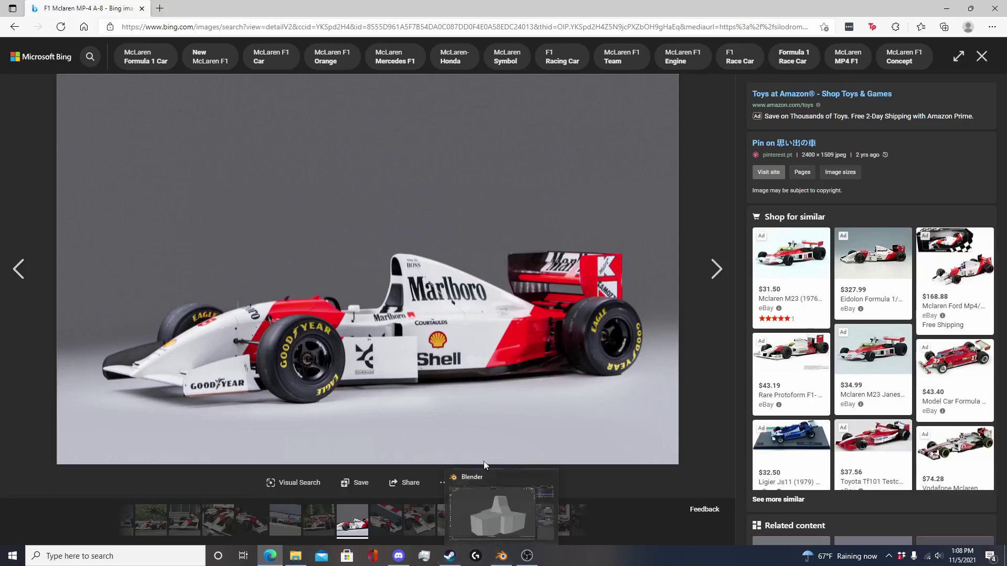
{"action": "left_click_drag", "start_coordinate": [263, 10], "coordinate": [230, 94]}
{"action": "scroll", "coordinate": [635, 312], "scroll_direction": "down", "scroll_amount": 3}
{"action": "middle_click_drag", "start_coordinate": [521, 310], "coordinate": [497, 309]}
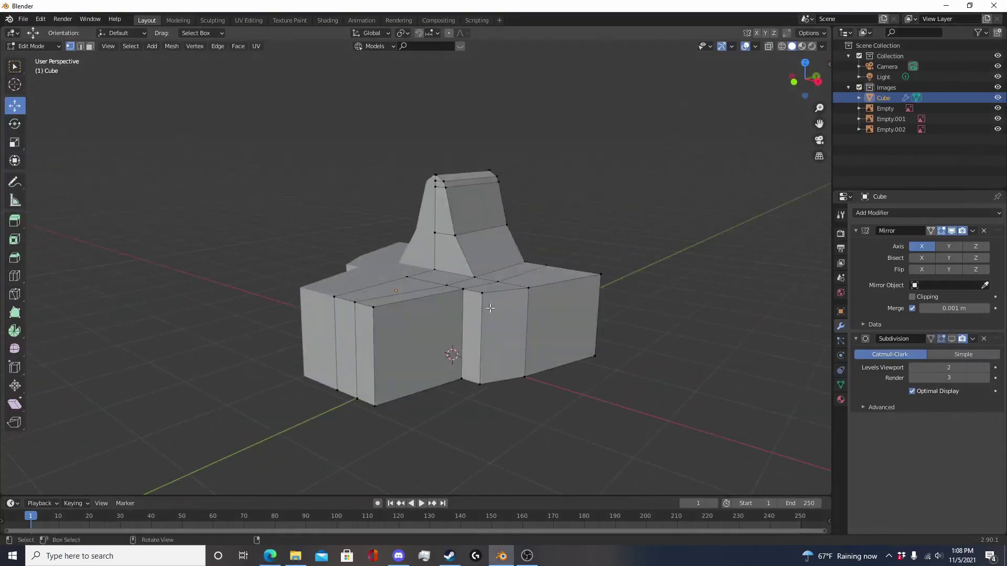
{"action": "middle_click_drag", "start_coordinate": [389, 313], "coordinate": [472, 264], "text": "shift"}
{"action": "scroll", "coordinate": [541, 338], "scroll_direction": "up", "scroll_amount": 4}
{"action": "scroll", "coordinate": [409, 247], "scroll_direction": "down", "scroll_amount": 5}
{"action": "left_click", "coordinate": [271, 557]}
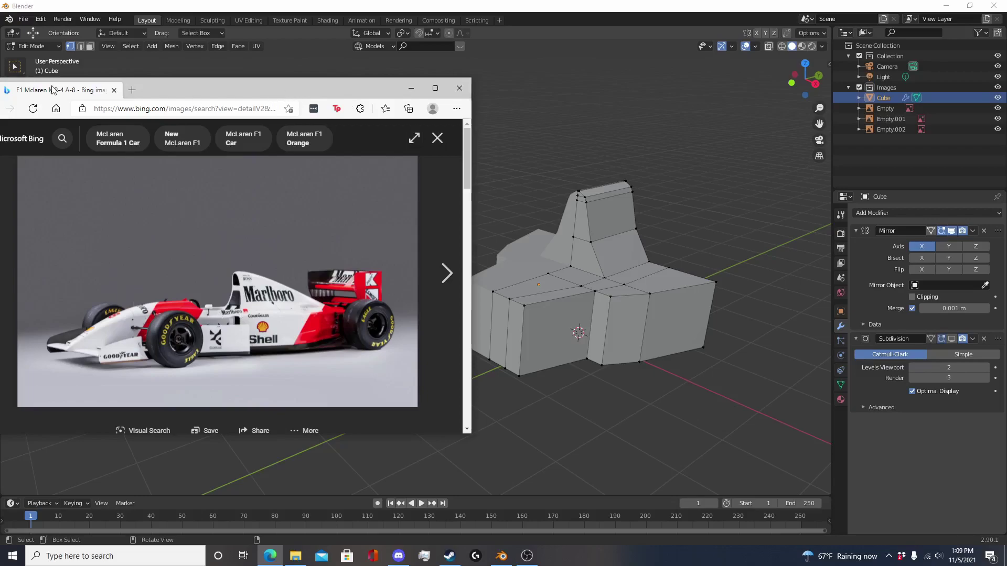
{"action": "left_click_drag", "start_coordinate": [54, 90], "coordinate": [0, 102]}
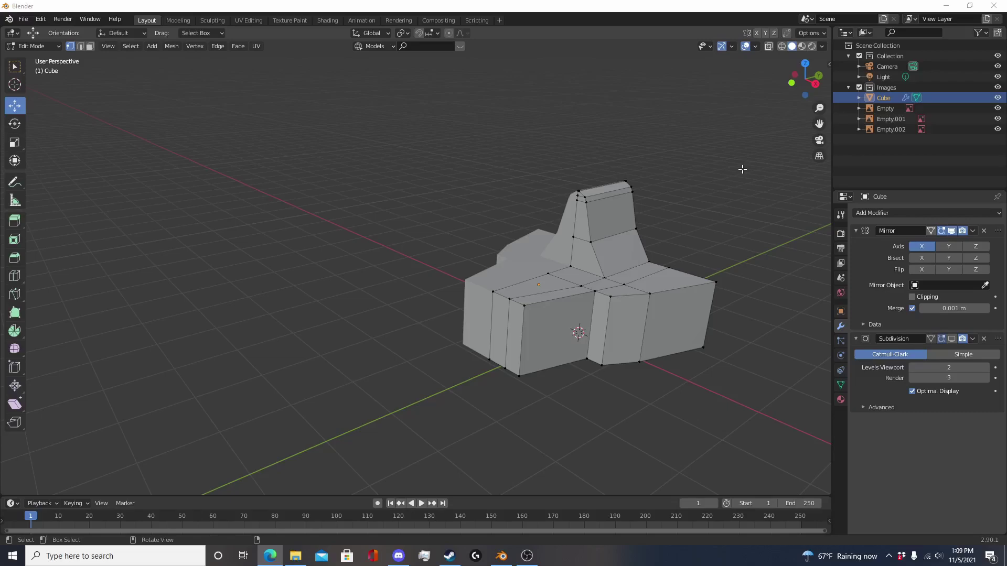
Add a centred vertical loop cut through the body section beside the cockpit in the side view.
{"action": "middle_click_drag", "start_coordinate": [655, 293], "coordinate": [557, 274]}
{"action": "key", "text": "KP_3"}
{"action": "key", "text": "shift+z"}
{"action": "scroll", "coordinate": [487, 305], "scroll_direction": "up", "scroll_amount": 3, "text": "shift"}
{"action": "scroll", "coordinate": [482, 289], "scroll_direction": "up", "scroll_amount": 2}
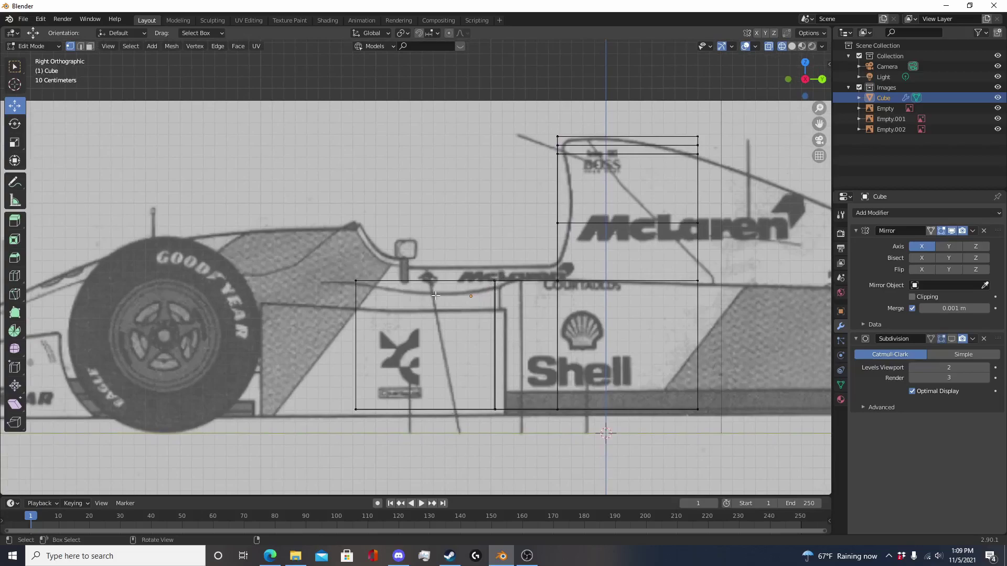
{"action": "scroll", "coordinate": [435, 296], "scroll_direction": "up", "scroll_amount": 3}
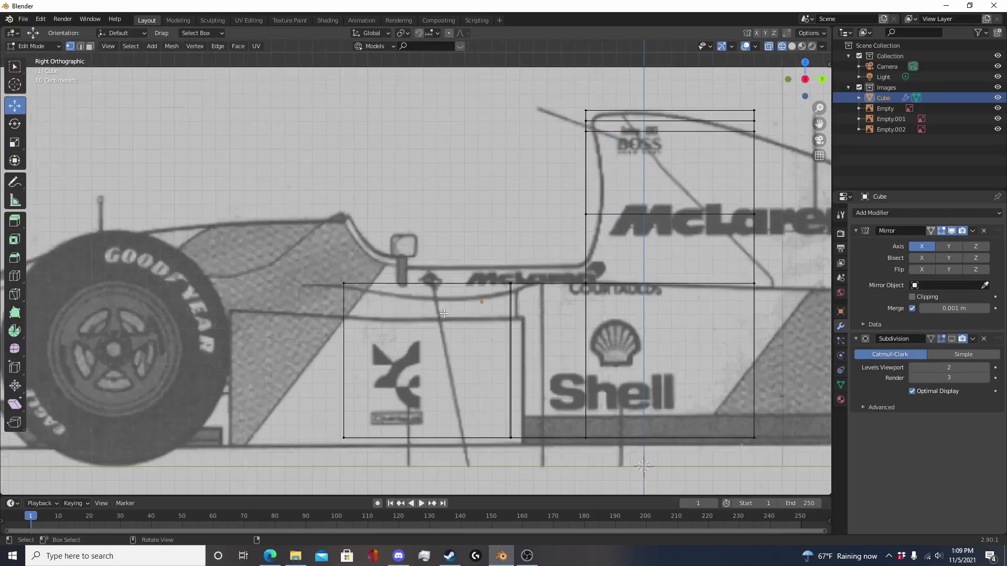
{"action": "scroll", "coordinate": [472, 280], "scroll_direction": "down", "scroll_amount": 2}
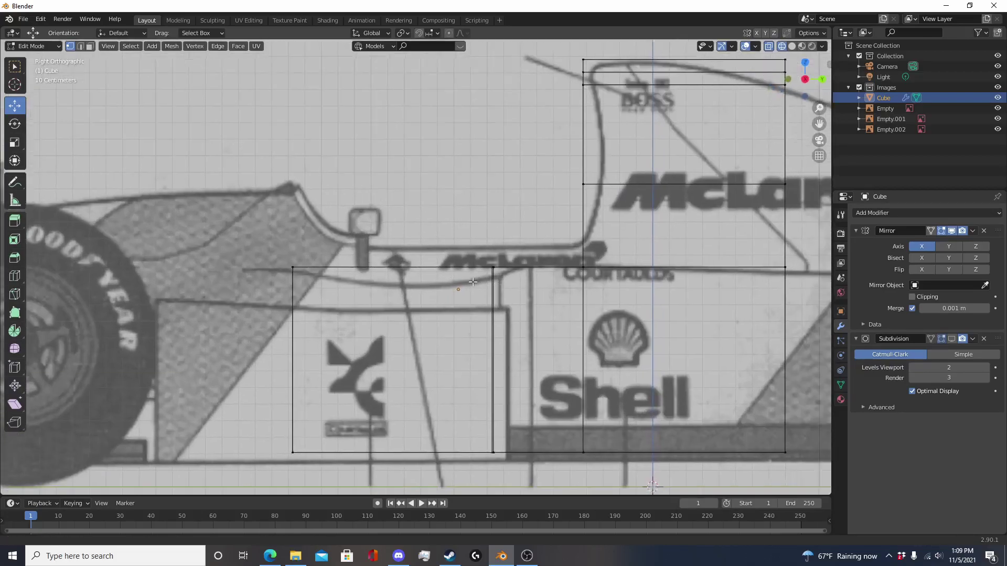
{"action": "key", "text": "shift+z"}
{"action": "key", "text": "shift+z"}
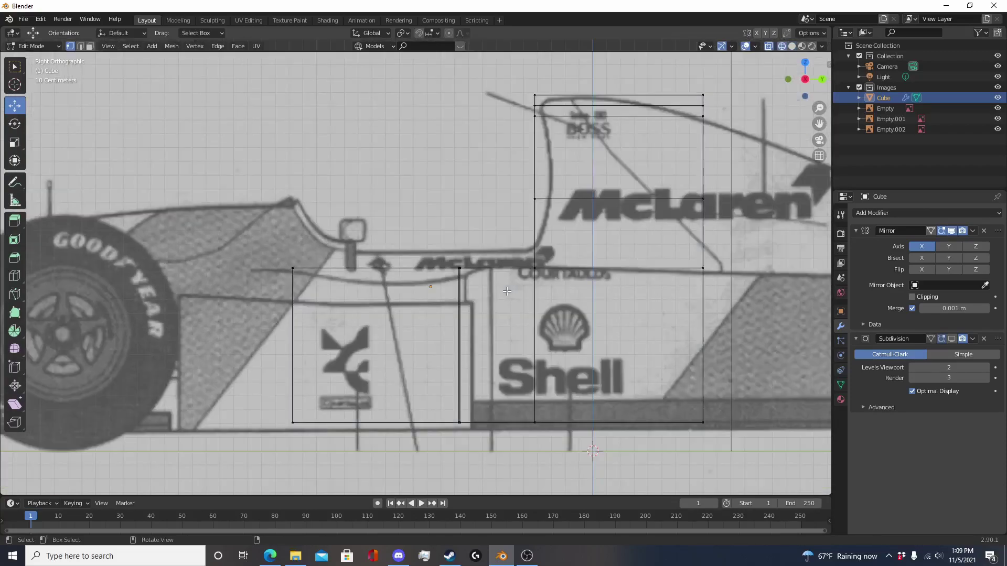
{"action": "scroll", "coordinate": [506, 290], "scroll_direction": "down", "scroll_amount": 4}
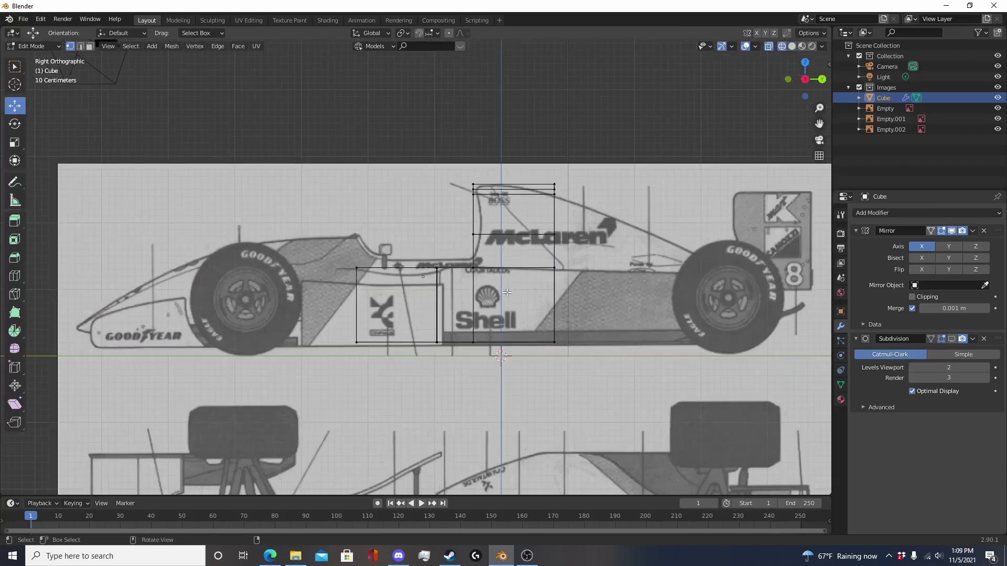
{"action": "scroll", "coordinate": [507, 292], "scroll_direction": "up", "scroll_amount": 5}
{"action": "key", "text": "ctrl+r"}
{"action": "left_click", "coordinate": [412, 256]}
{"action": "right_click", "coordinate": [412, 256]}
Lower the new loop's top vertices and the front end's top vertices to the curved line below the cockpit.
{"action": "left_click_drag", "start_coordinate": [400, 256], "coordinate": [386, 241]}
{"action": "left_click", "coordinate": [267, 248]}
{"action": "left_click_drag", "start_coordinate": [268, 212], "coordinate": [274, 217]}
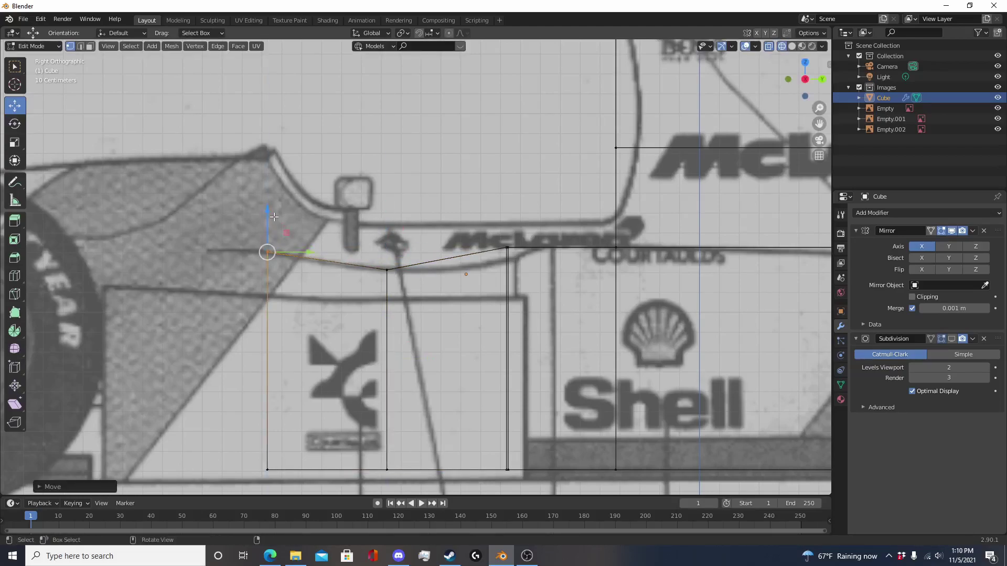
{"action": "key", "text": "KP_1"}
{"action": "scroll", "coordinate": [407, 215], "scroll_direction": "down", "scroll_amount": 6}
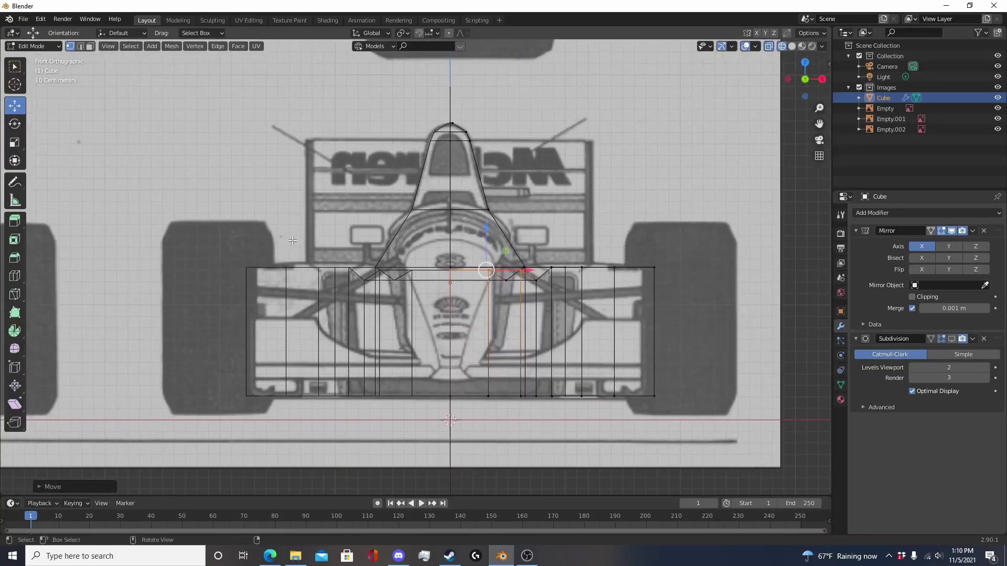
Add a vertical loop cut just ahead of the sidepod's front edge and lower its top vertices to the blueprint's curve.
{"action": "key", "text": "KP_3"}
{"action": "scroll", "coordinate": [379, 298], "scroll_direction": "up", "scroll_amount": 3}
{"action": "key", "text": "ctrl+r"}
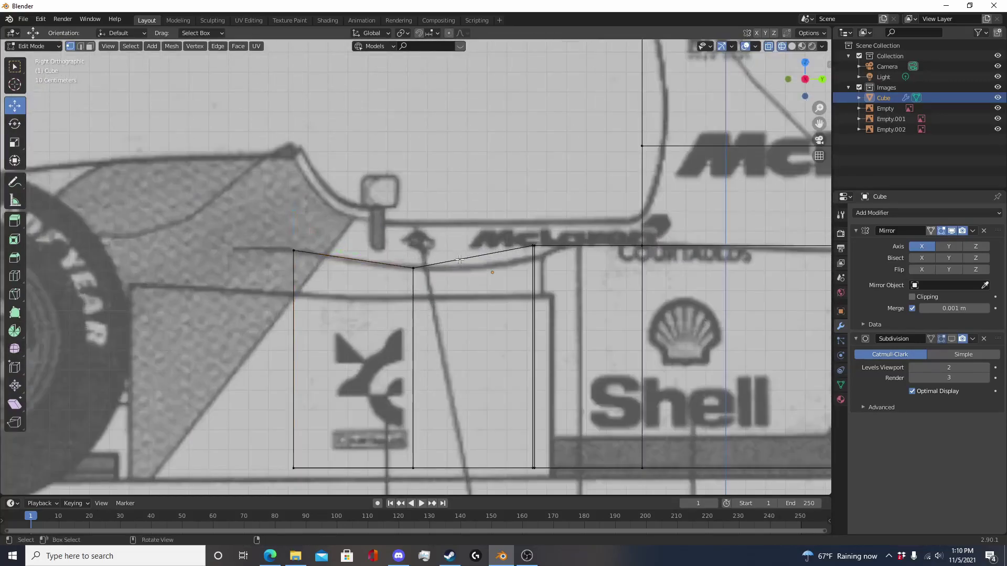
{"action": "left_click", "coordinate": [472, 254]}
{"action": "left_click", "coordinate": [509, 254]}
{"action": "left_click", "coordinate": [508, 259]}
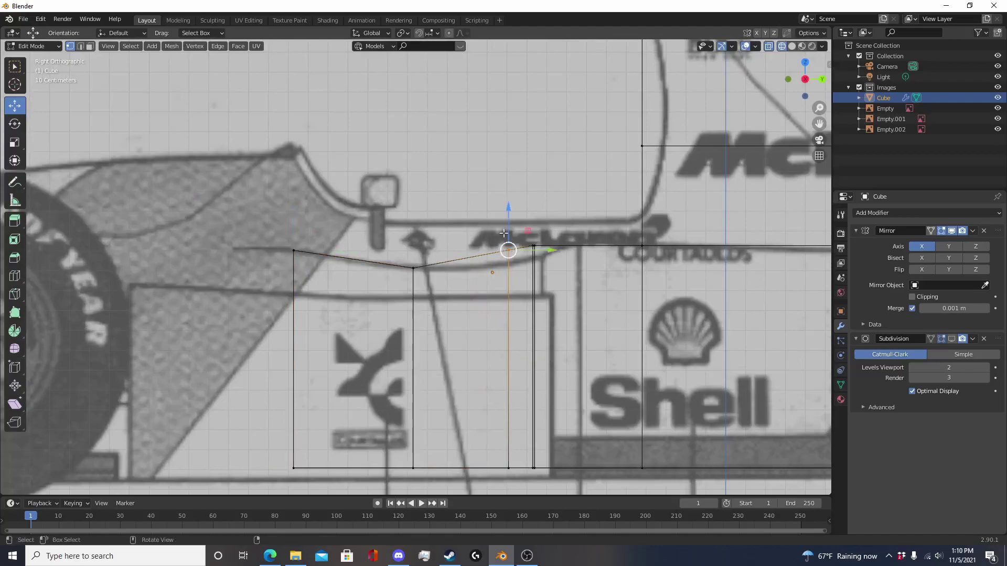
{"action": "key", "text": "g"}
{"action": "key", "text": "z"}
{"action": "scroll", "coordinate": [503, 225], "scroll_direction": "down", "scroll_amount": 3}
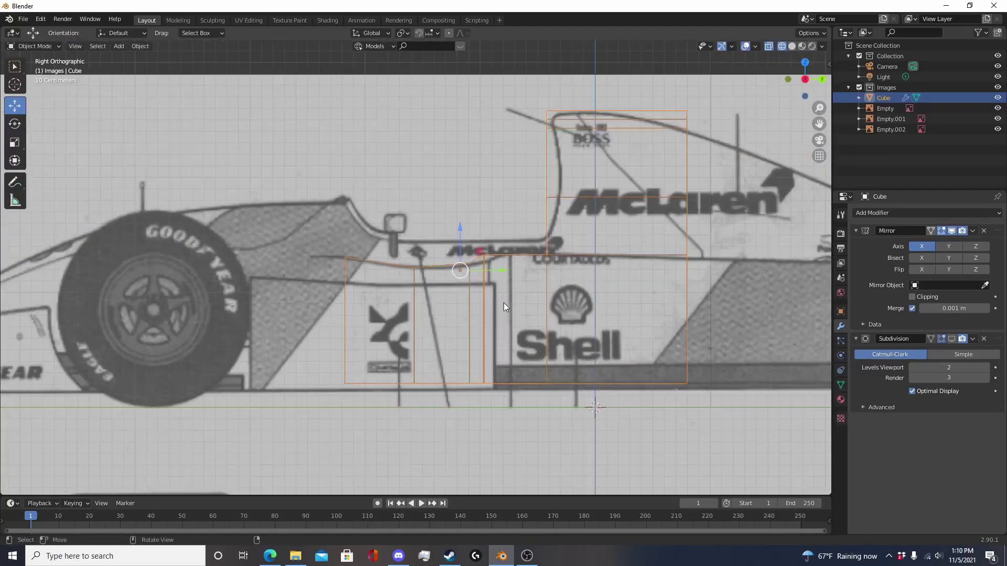
{"action": "left_click", "coordinate": [466, 222]}
{"action": "key", "text": "Tab"}
{"action": "scroll", "coordinate": [362, 262], "scroll_direction": "up", "scroll_amount": 3}
{"action": "middle_click_drag", "start_coordinate": [353, 258], "coordinate": [512, 213], "text": "shift"}
{"action": "key", "text": "Tab"}
{"action": "scroll", "coordinate": [497, 262], "scroll_direction": "down", "scroll_amount": 2}
Select all vertices of the body's front end and extrude them a short distance forward in the side view.
{"action": "key", "text": "a"}
{"action": "key", "text": "a"}
{"action": "key", "text": "a"}
{"action": "key", "text": "c"}
{"action": "left_click_drag", "start_coordinate": [456, 354], "coordinate": [446, 231]}
{"action": "key", "text": "Escape"}
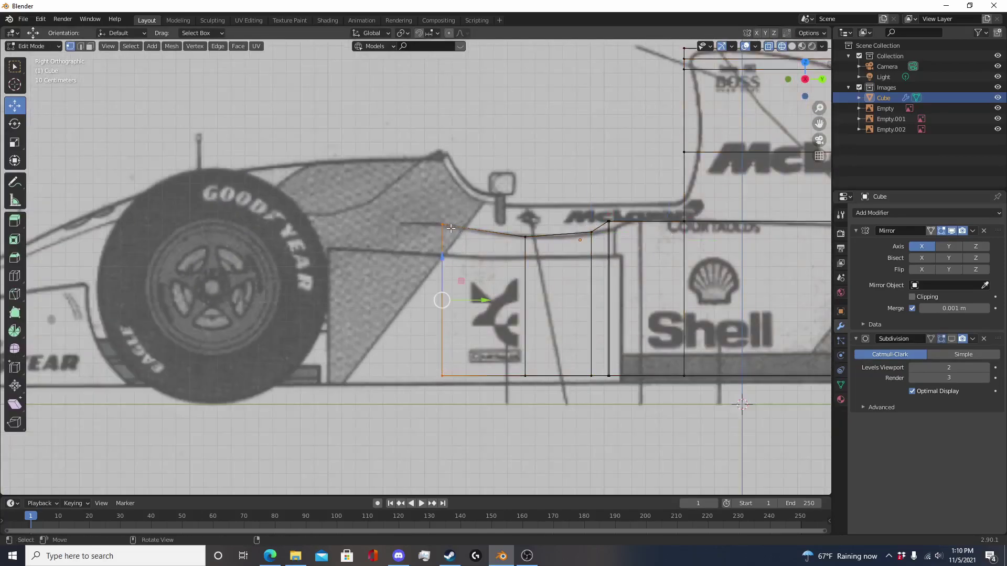
{"action": "key", "text": "g"}
{"action": "key", "text": "z"}
{"action": "key", "text": "z"}
{"action": "left_click", "coordinate": [466, 270]}
{"action": "middle_click_drag", "start_coordinate": [294, 269], "coordinate": [479, 314]}
Delete the new front section's inner face along the mirror plane.
{"action": "key", "text": "3"}
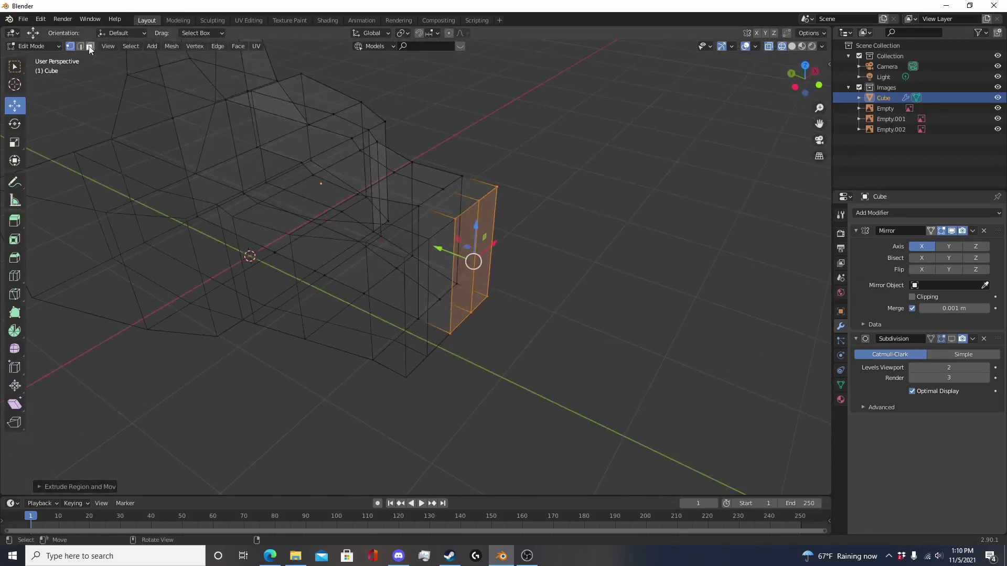
{"action": "left_click", "coordinate": [438, 268]}
{"action": "middle_click_drag", "start_coordinate": [438, 267], "coordinate": [404, 258]}
{"action": "key", "text": "x"}
{"action": "left_click", "coordinate": [405, 261]}
{"action": "key", "text": "KP_3"}
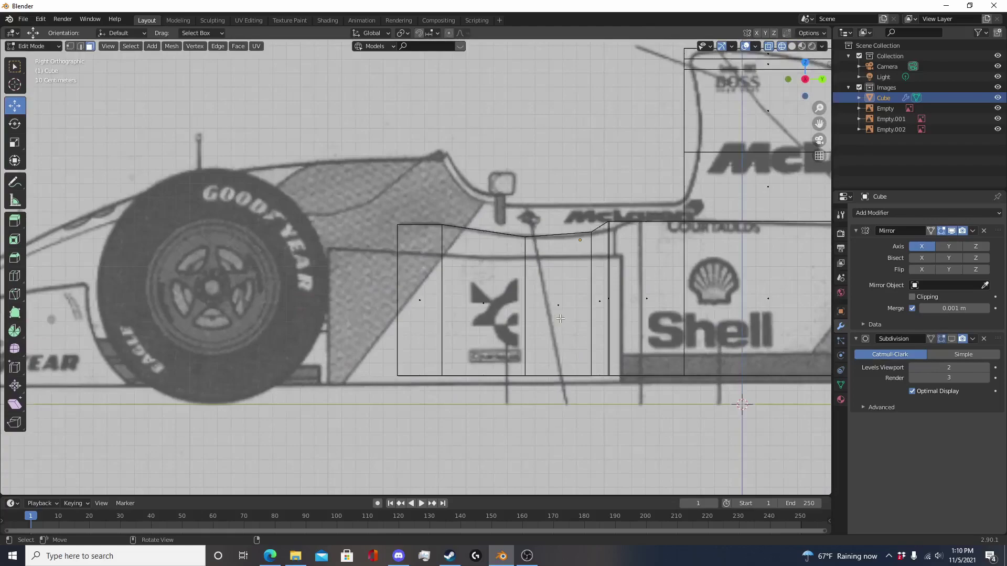
Select the front end's top vertices and examine the extended front section from several angles in wireframe and solid shading.
{"action": "left_click", "coordinate": [69, 47]}
{"action": "key", "text": "a"}
{"action": "key", "text": "a"}
{"action": "left_click_drag", "start_coordinate": [383, 211], "coordinate": [411, 239]}
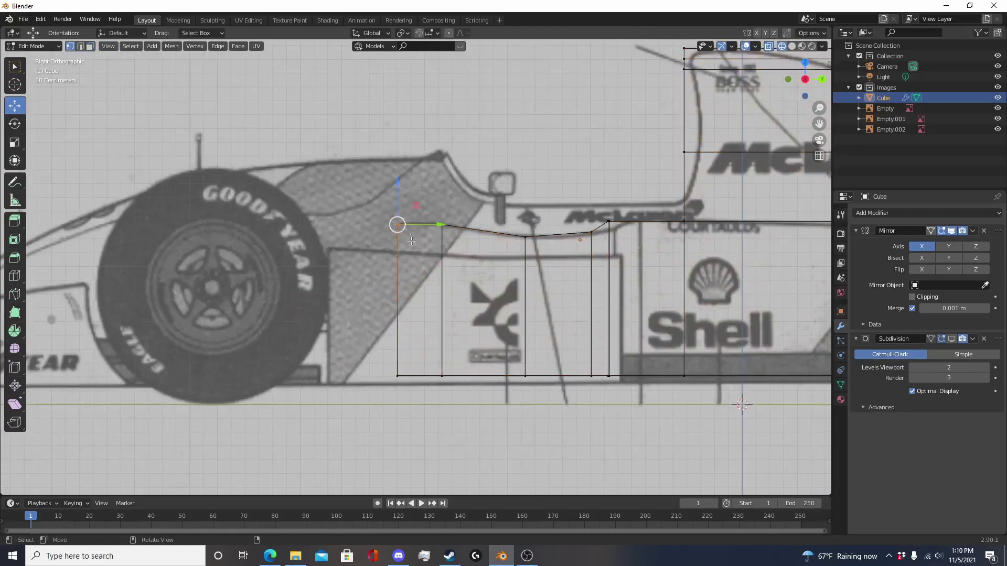
{"action": "left_click_drag", "start_coordinate": [407, 382], "coordinate": [387, 333], "text": "shift"}
{"action": "left_click", "coordinate": [395, 225]}
{"action": "middle_click_drag", "start_coordinate": [389, 212], "coordinate": [456, 246]}
{"action": "key", "text": "shift+z"}
{"action": "middle_click_drag", "start_coordinate": [516, 247], "coordinate": [439, 256], "text": "shift"}
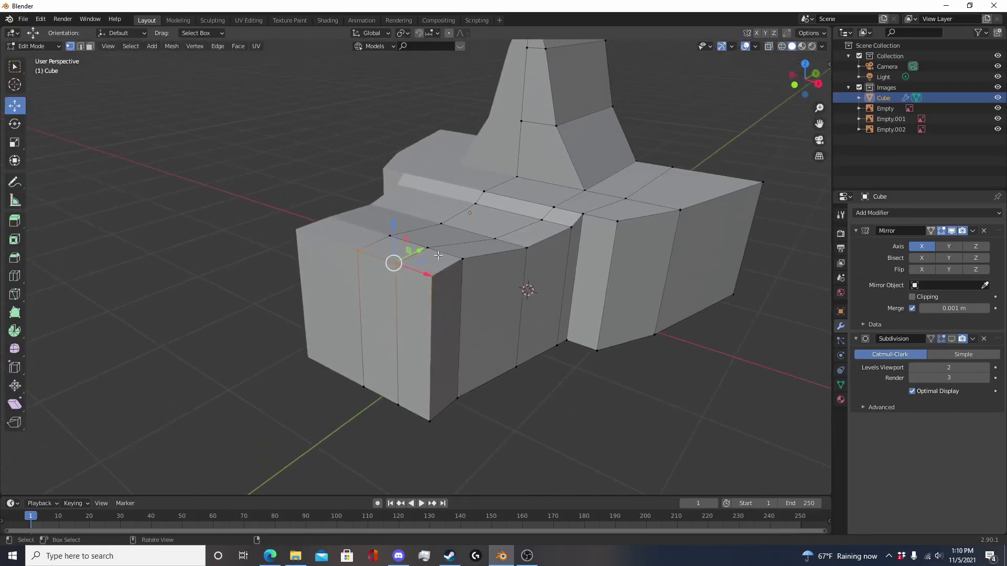
{"action": "key", "text": "KP_1"}
{"action": "key", "text": "KP_3"}
{"action": "key", "text": "shift+z"}
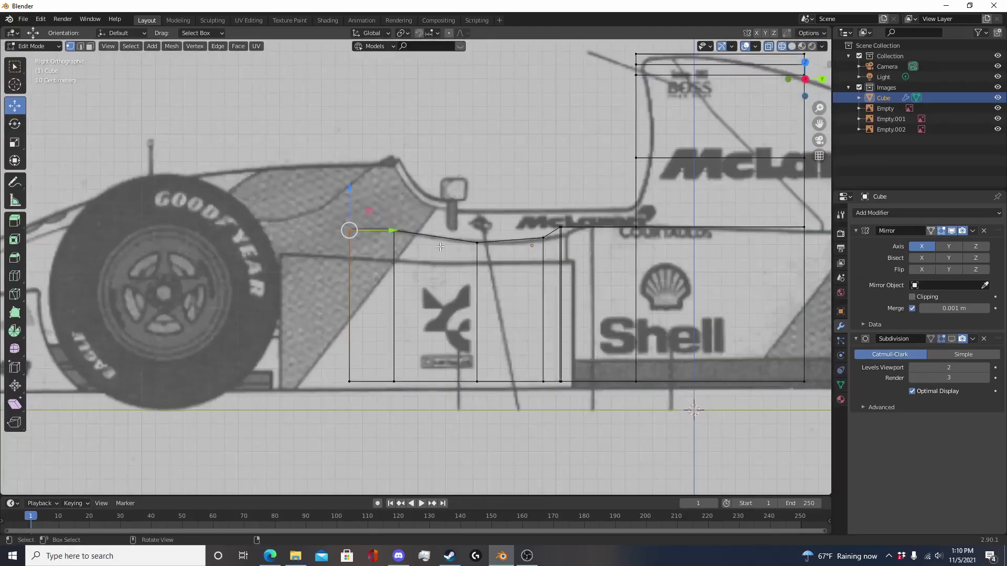
{"action": "mouse_move", "coordinate": [442, 238]}
{"action": "middle_mouse_down"}
{"action": "mouse_move", "coordinate": [386, 283]}
{"action": "mouse_move", "coordinate": [353, 291]}
{"action": "middle_mouse_up"}
{"action": "key", "text": "shift+z"}
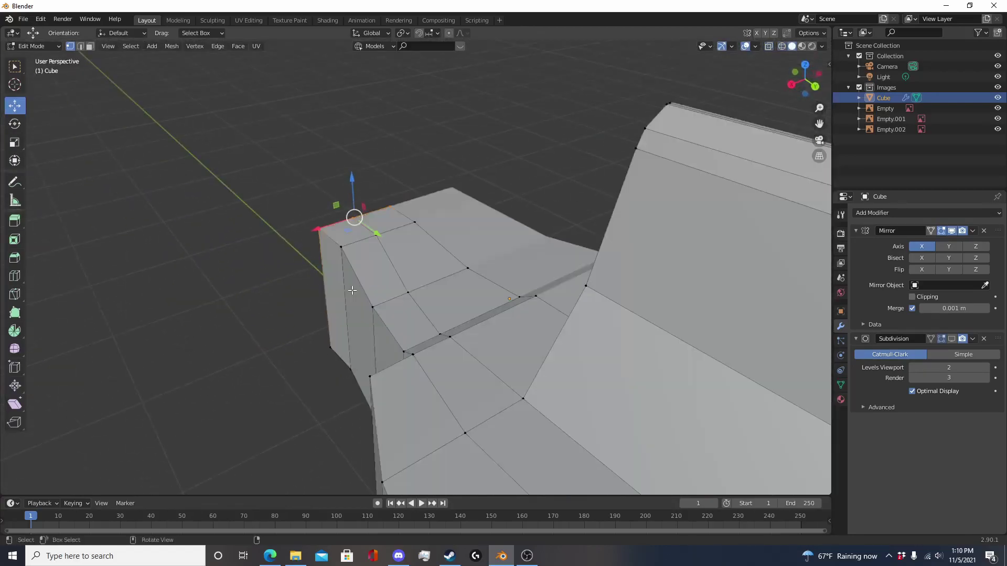
In the top view, slide the cockpit-side vertex in the row just behind the mirrors outward toward the body's outer edge.
{"action": "key", "text": "KP_7"}
{"action": "key", "text": "shift+z"}
{"action": "scroll", "coordinate": [454, 290], "scroll_direction": "up", "scroll_amount": 1}
{"action": "middle_click_drag", "start_coordinate": [497, 233], "coordinate": [455, 290], "text": "shift"}
{"action": "scroll", "coordinate": [455, 290], "scroll_direction": "up", "scroll_amount": 1}
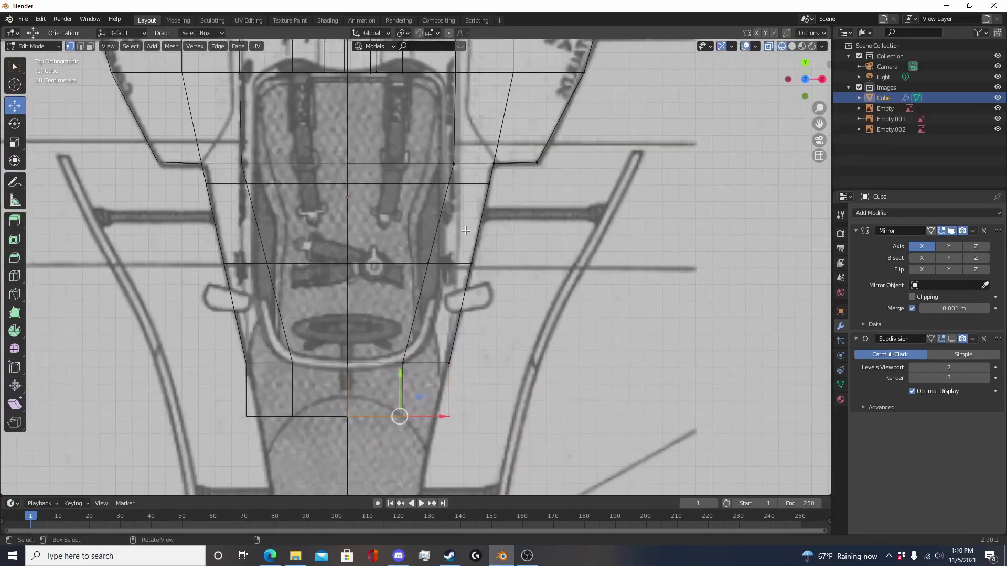
{"action": "scroll", "coordinate": [463, 232], "scroll_direction": "down", "scroll_amount": 3}
{"action": "middle_click_drag", "start_coordinate": [457, 242], "coordinate": [448, 247], "text": "shift"}
{"action": "scroll", "coordinate": [447, 247], "scroll_direction": "up", "scroll_amount": 2}
{"action": "key", "text": "alt+a"}
{"action": "key", "text": "c"}
{"action": "left_click", "coordinate": [391, 348]}
{"action": "key", "text": "Escape"}
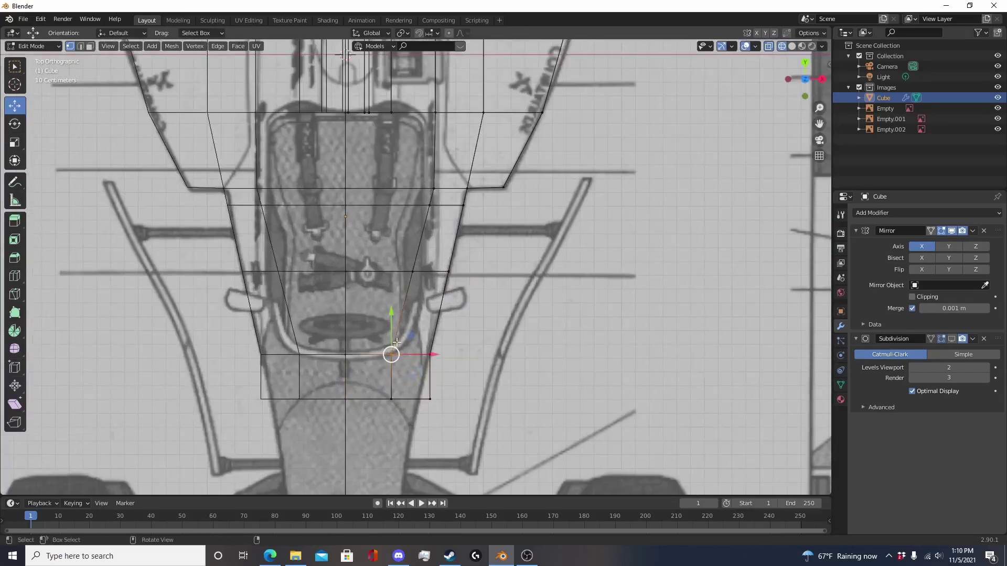
{"action": "scroll", "coordinate": [412, 271], "scroll_direction": "up", "scroll_amount": 4}
{"action": "key", "text": "shift+v"}
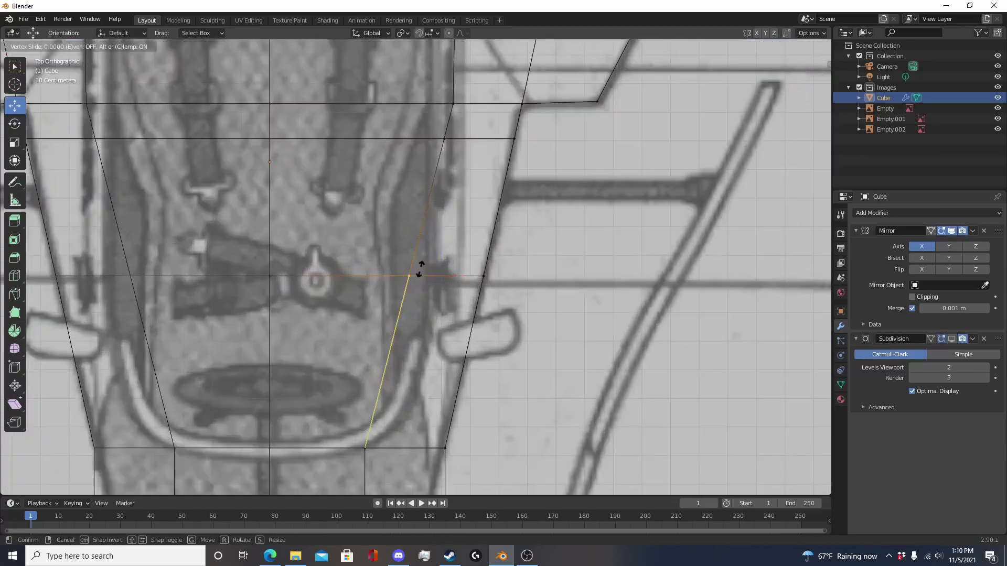
{"action": "left_click", "coordinate": [460, 274]}
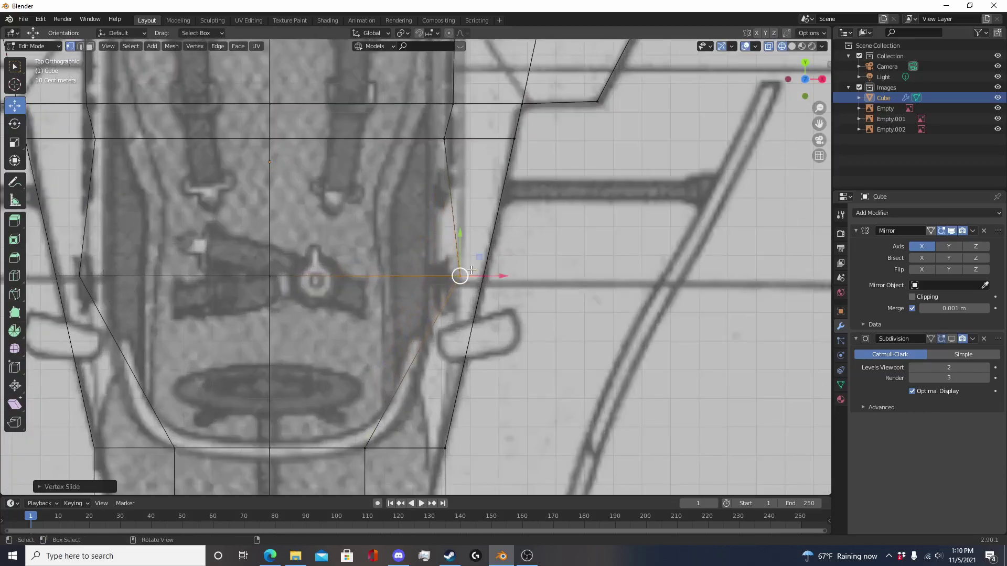
Shift the cockpit-side vertices in the row ahead of the sidepod and at the sidepod's front edge outward, aligning them with the cockpit side.
{"action": "left_click", "coordinate": [442, 140]}
{"action": "key", "text": "g"}
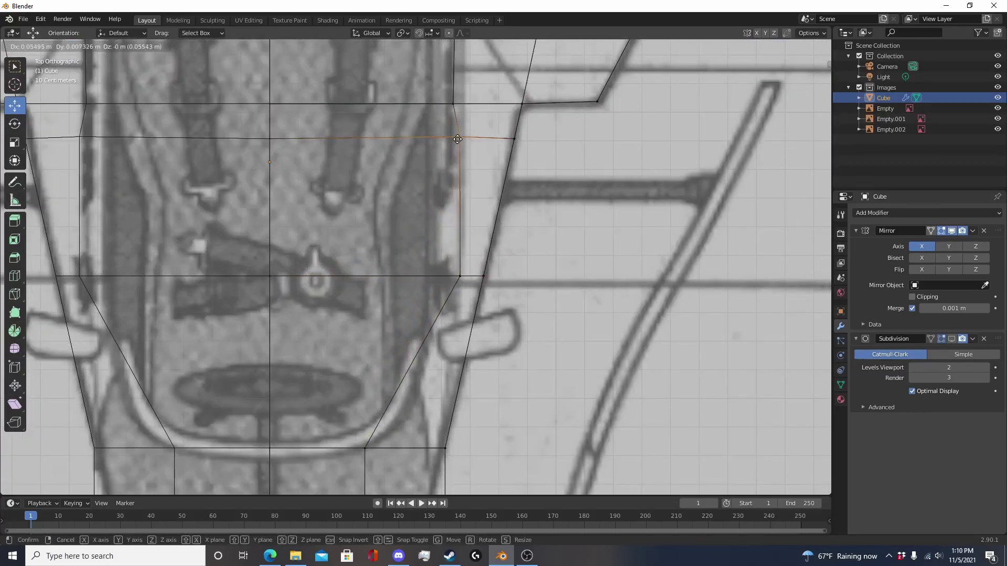
{"action": "key", "text": "g"}
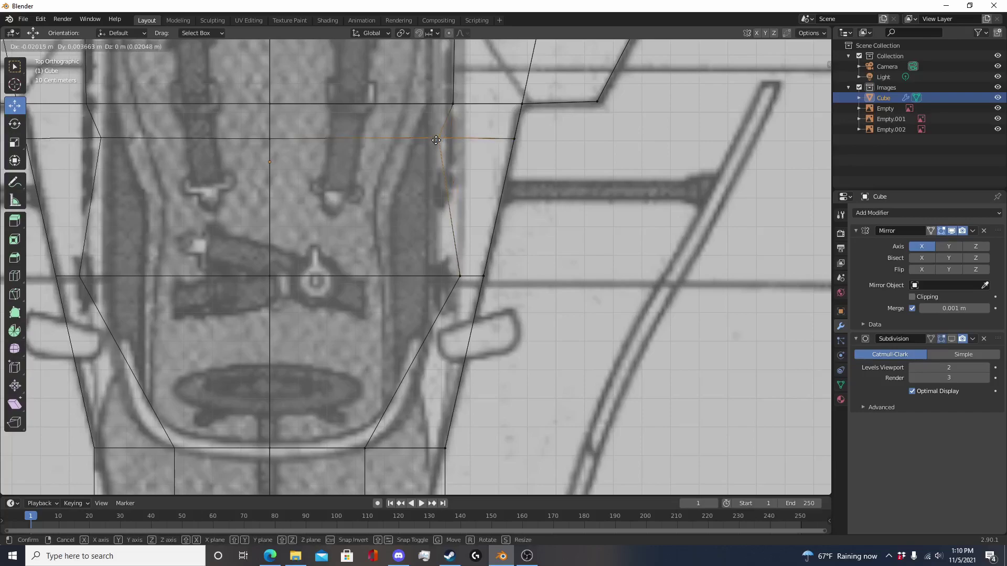
{"action": "left_click", "coordinate": [461, 140]}
{"action": "middle_click_drag", "start_coordinate": [462, 140], "coordinate": [425, 209], "text": "shift"}
{"action": "left_click", "coordinate": [418, 172]}
{"action": "key", "text": "g"}
{"action": "key", "text": "g"}
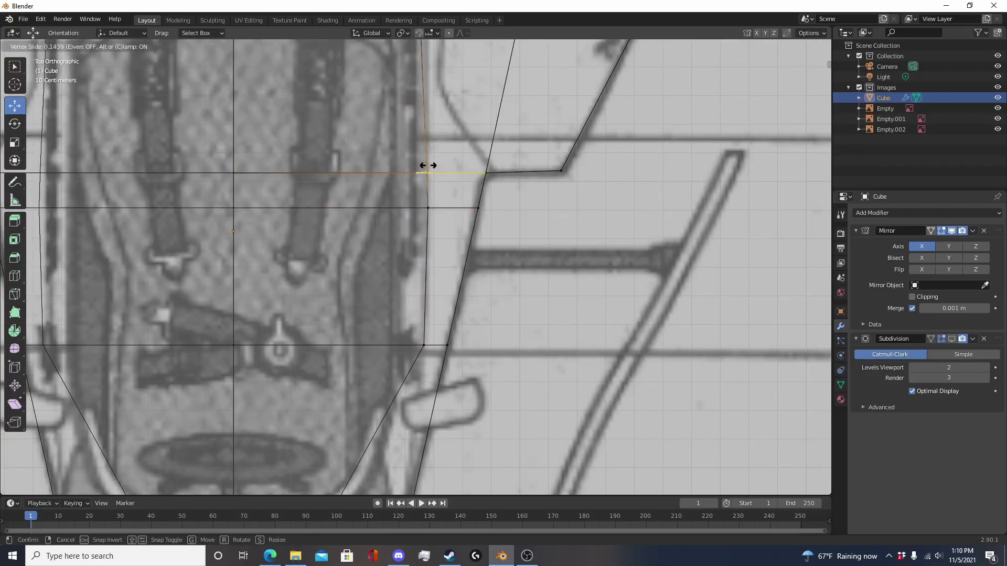
{"action": "left_click", "coordinate": [430, 165]}
Slide the cockpit-side vertex level with the cockpit's rear edge slightly outward to straighten the line along the cockpit.
{"action": "scroll", "coordinate": [427, 171], "scroll_direction": "down", "scroll_amount": 5}
{"action": "scroll", "coordinate": [425, 181], "scroll_direction": "up", "scroll_amount": 5}
{"action": "key", "text": "c"}
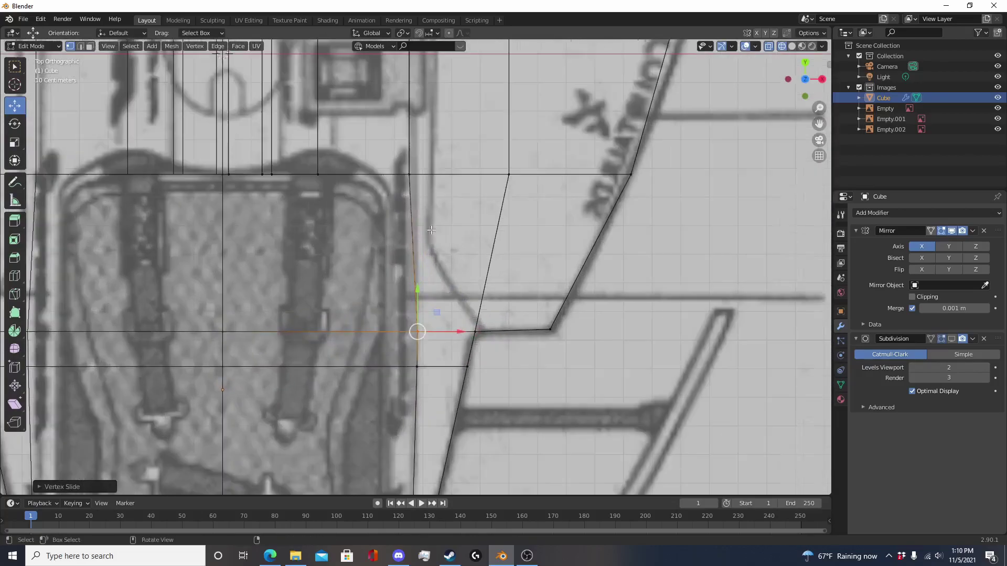
{"action": "left_click", "coordinate": [412, 175]}
{"action": "key", "text": "Escape"}
{"action": "key", "text": "g"}
{"action": "key", "text": "g"}
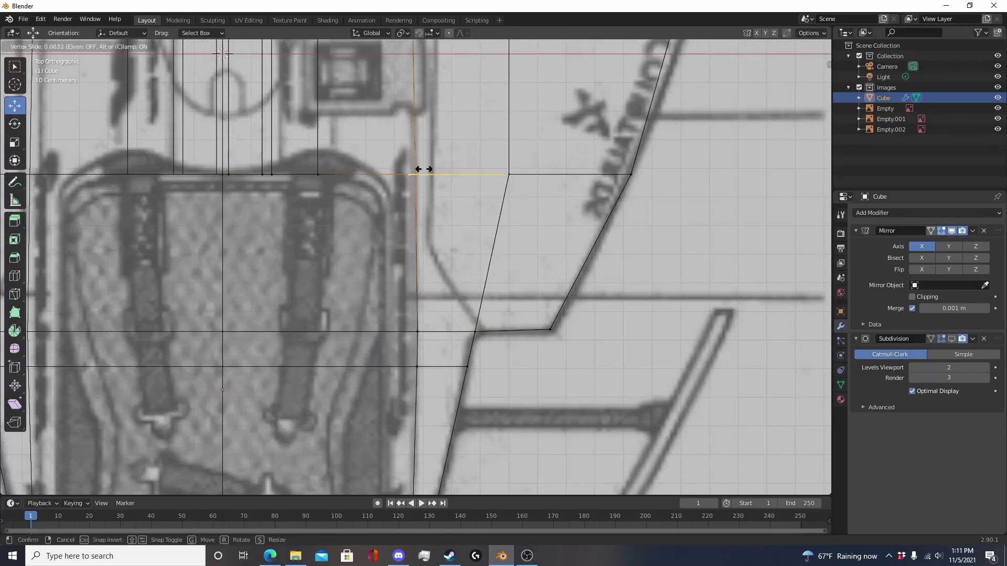
{"action": "left_click", "coordinate": [424, 169]}
{"action": "scroll", "coordinate": [442, 209], "scroll_direction": "down", "scroll_amount": 5}
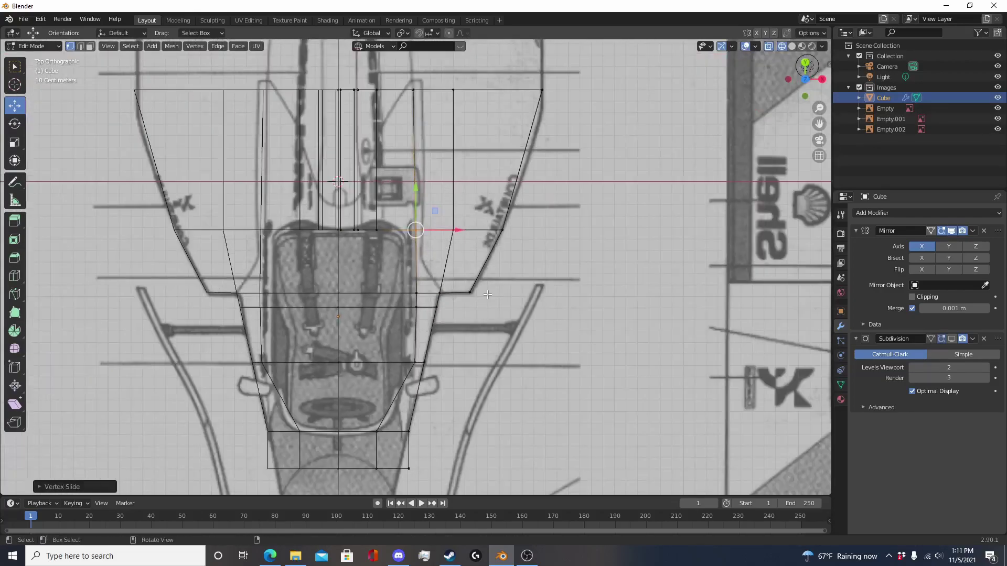
{"action": "scroll", "coordinate": [486, 305], "scroll_direction": "up", "scroll_amount": 4}
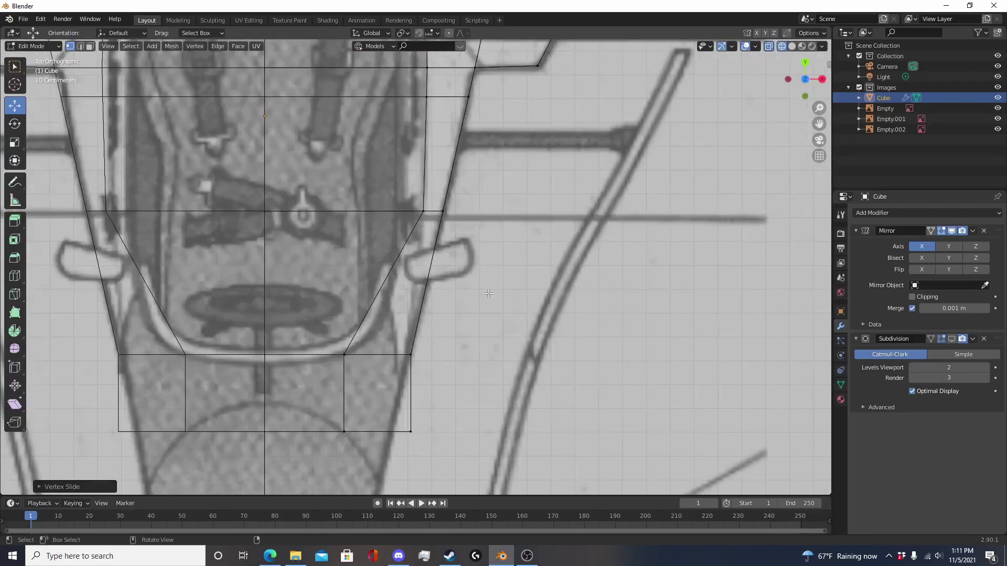
{"action": "middle_click_drag", "start_coordinate": [445, 304], "coordinate": [430, 283], "text": "shift"}
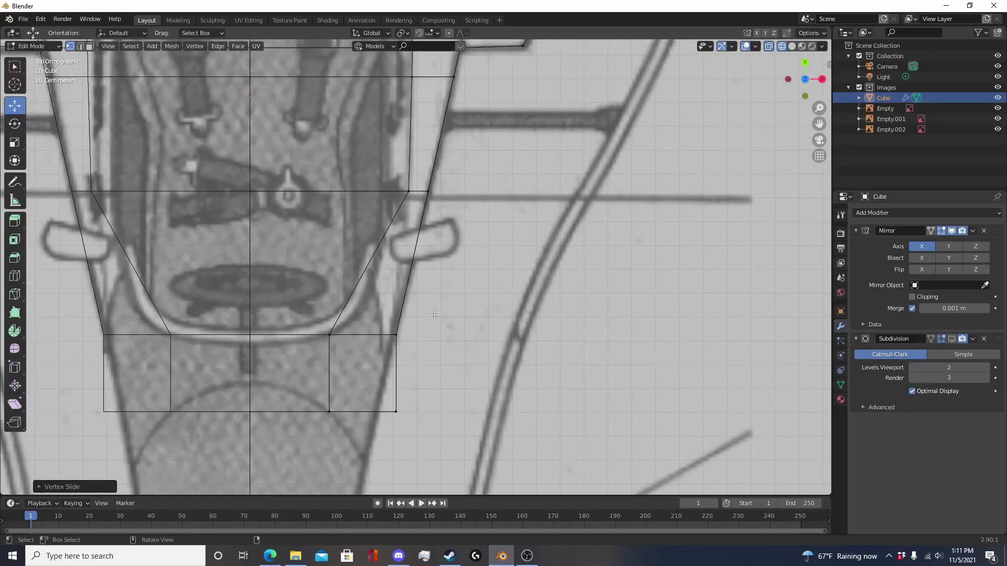
{"action": "key", "text": "a"}
{"action": "key", "text": "a"}
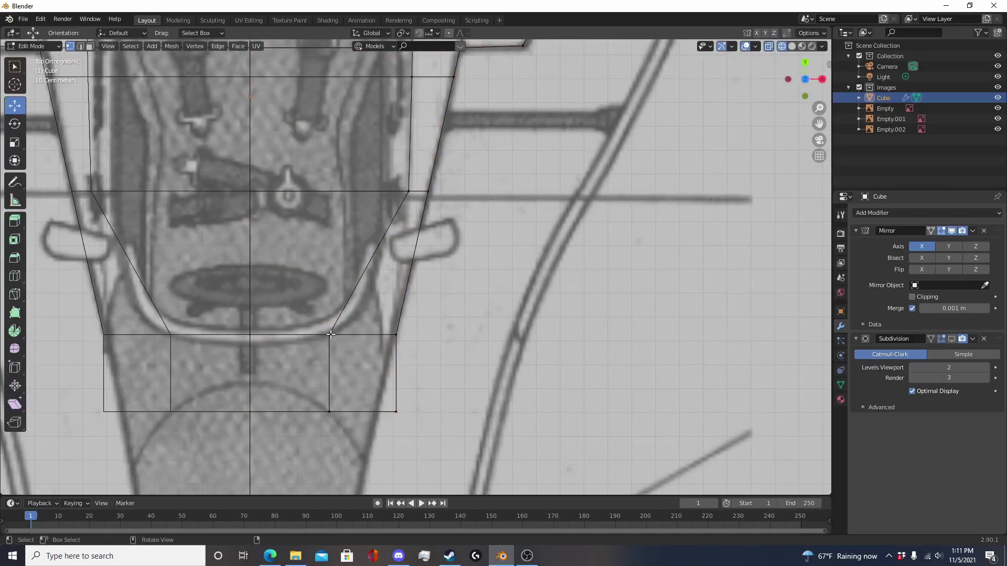
{"action": "key", "text": "Escape"}
Add a lengthwise loop cut on the body's top, close to the outer side of the cockpit edge line.
{"action": "key", "text": "shift+z"}
{"action": "mouse_move", "coordinate": [350, 343]}
{"action": "middle_mouse_down"}
{"action": "mouse_move", "coordinate": [346, 330]}
{"action": "mouse_move", "coordinate": [229, 254]}
{"action": "middle_mouse_up"}
{"action": "mouse_move", "coordinate": [455, 266]}
{"action": "middle_mouse_down", "text": "shift"}
{"action": "mouse_move", "coordinate": [310, 297]}
{"action": "mouse_move", "coordinate": [398, 270]}
{"action": "mouse_move", "coordinate": [475, 259]}
{"action": "mouse_move", "coordinate": [490, 270]}
{"action": "middle_mouse_up", "text": "shift"}
{"action": "key", "text": "KP_7"}
{"action": "middle_click_drag", "start_coordinate": [510, 306], "coordinate": [329, 194]}
{"action": "left_click", "coordinate": [90, 46]}
{"action": "middle_click_drag", "start_coordinate": [226, 141], "coordinate": [288, 180]}
{"action": "left_click", "coordinate": [378, 235]}
{"action": "left_click", "coordinate": [451, 228], "text": "shift"}
{"action": "middle_click_drag", "start_coordinate": [451, 229], "coordinate": [526, 233]}
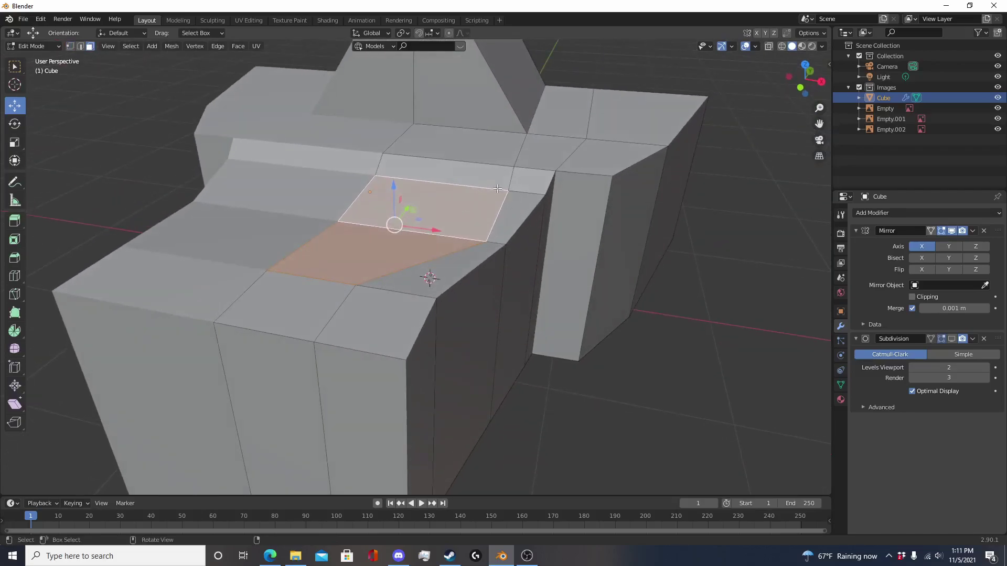
{"action": "key", "text": "ctrl+r"}
{"action": "left_click", "coordinate": [493, 239]}
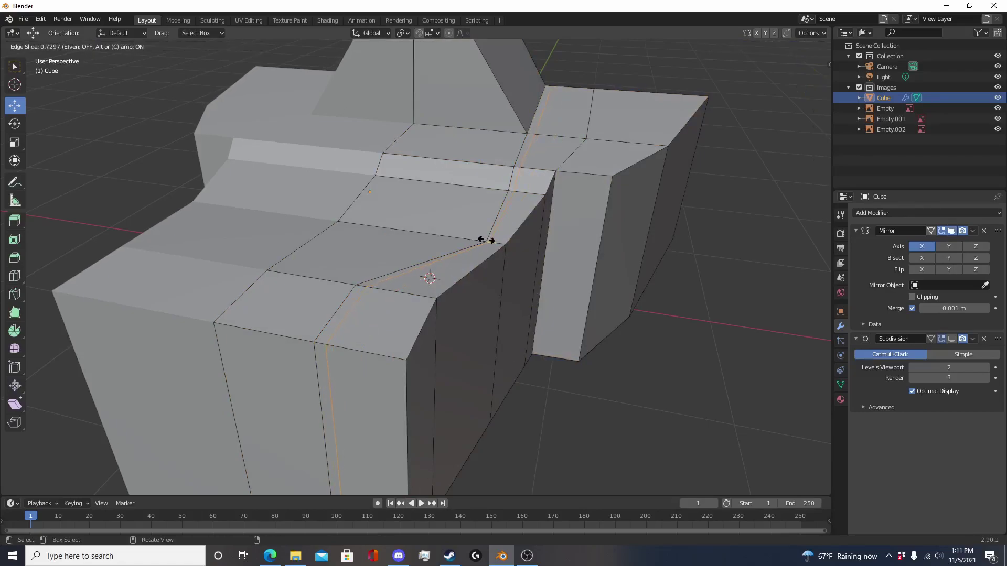
{"action": "left_click", "coordinate": [486, 241]}
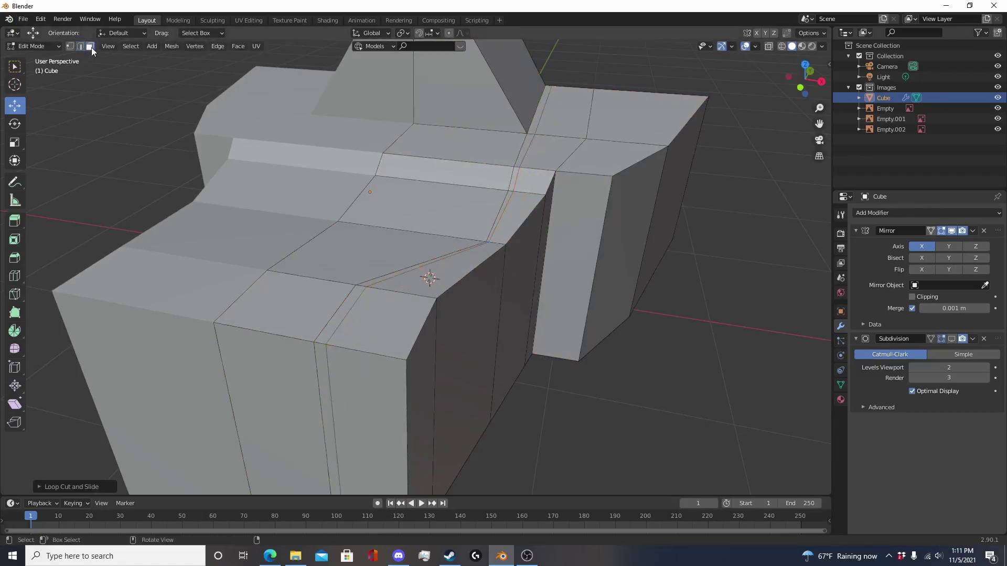
Select the top faces inside the cockpit edge line and raise them toward the blueprint's cockpit rim in the side view.
{"action": "left_click_drag", "start_coordinate": [301, 292], "coordinate": [337, 271]}
{"action": "key", "text": "Escape"}
{"action": "key", "text": "KP_3"}
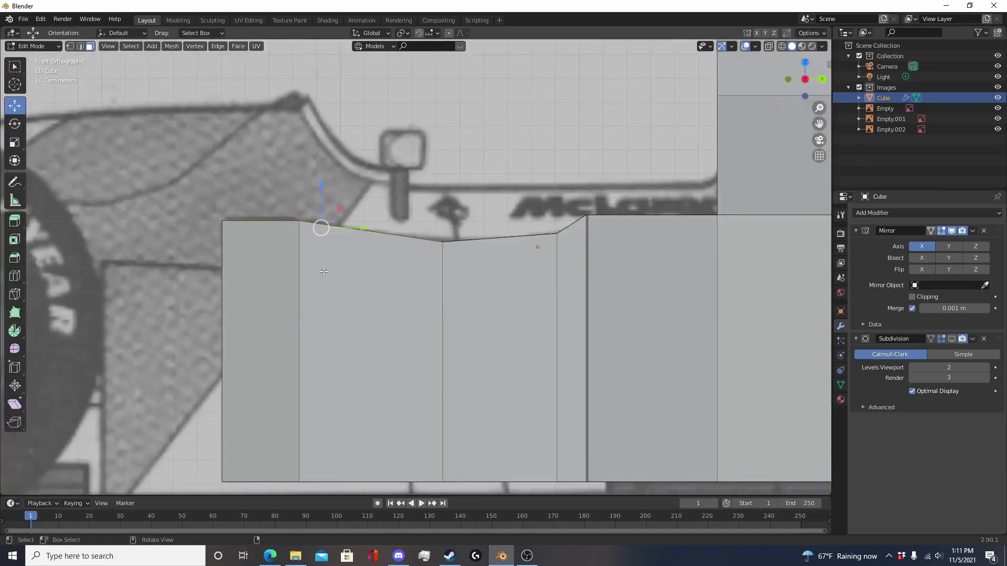
{"action": "mouse_move", "coordinate": [362, 245]}
{"action": "middle_mouse_down"}
{"action": "mouse_move", "coordinate": [454, 266]}
{"action": "mouse_move", "coordinate": [445, 220]}
{"action": "middle_mouse_up"}
{"action": "key", "text": "c"}
{"action": "left_click", "coordinate": [446, 218]}
{"action": "key", "text": "Escape"}
{"action": "key", "text": "shift+z"}
{"action": "key", "text": "c"}
{"action": "key", "text": "KP_3"}
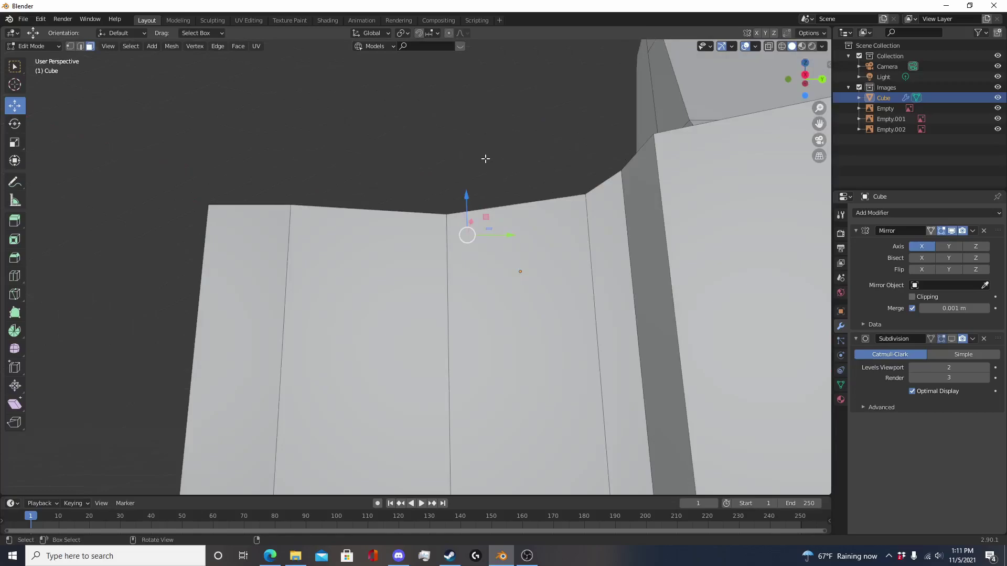
{"action": "key", "text": "shift+z"}
{"action": "scroll", "coordinate": [553, 204], "scroll_direction": "down", "scroll_amount": 1}
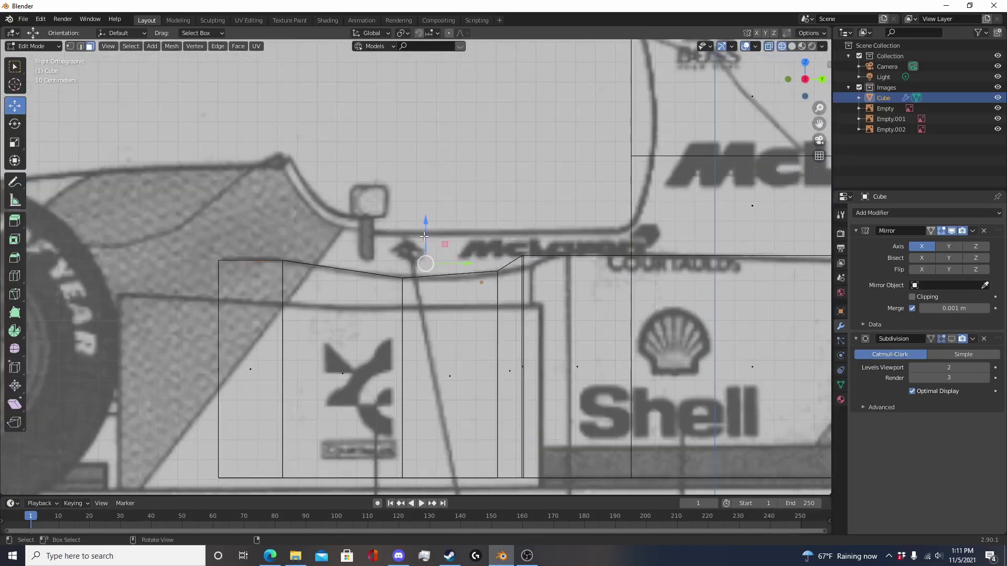
{"action": "left_click_drag", "start_coordinate": [426, 226], "coordinate": [430, 204]}
Flatten the raised top faces by scaling them to 0 along Z, and lift them to the blueprint's cockpit rim line.
{"action": "scroll", "coordinate": [429, 203], "scroll_direction": "down", "scroll_amount": 3}
{"action": "key", "text": "shift+z"}
{"action": "middle_click_drag", "start_coordinate": [463, 230], "coordinate": [518, 257]}
{"action": "key", "text": "s"}
{"action": "key", "text": "z"}
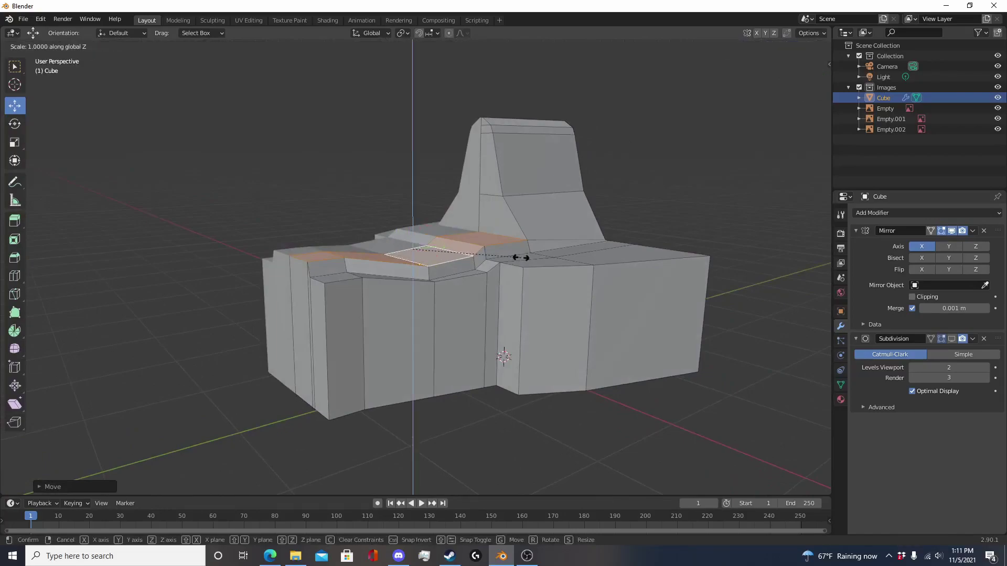
{"action": "key", "text": "0"}
{"action": "key", "text": "Return"}
{"action": "key", "text": "KP_3"}
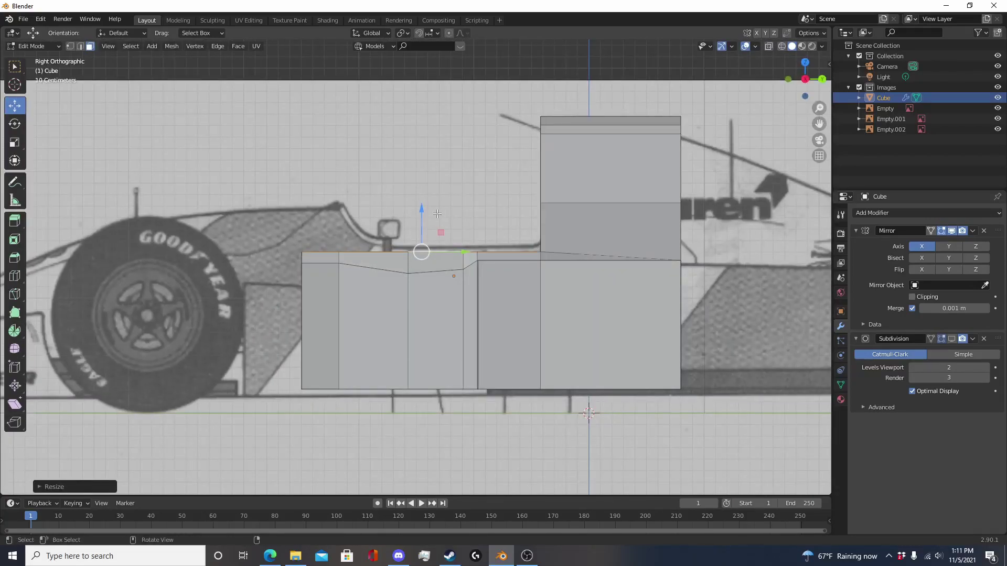
{"action": "left_click_drag", "start_coordinate": [420, 210], "coordinate": [428, 205]}
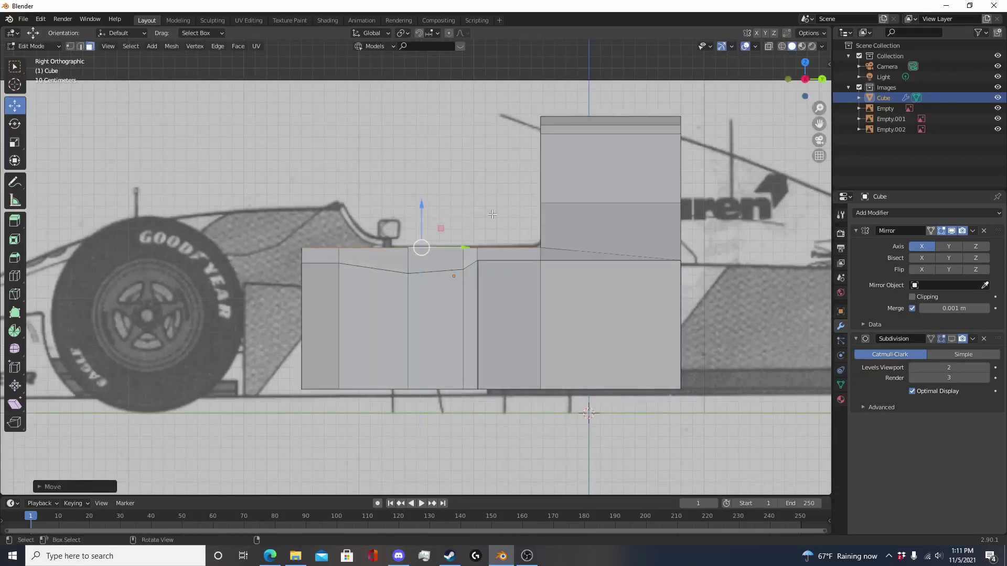
{"action": "key", "text": "shift+z"}
{"action": "key", "text": "shift+z"}
Select the vertices at the body's rear end where the airbox base meets the sidepod top and raise them slightly.
{"action": "middle_click_drag", "start_coordinate": [773, 283], "coordinate": [450, 323], "text": "shift"}
{"action": "scroll", "coordinate": [450, 323], "scroll_direction": "up", "scroll_amount": 3}
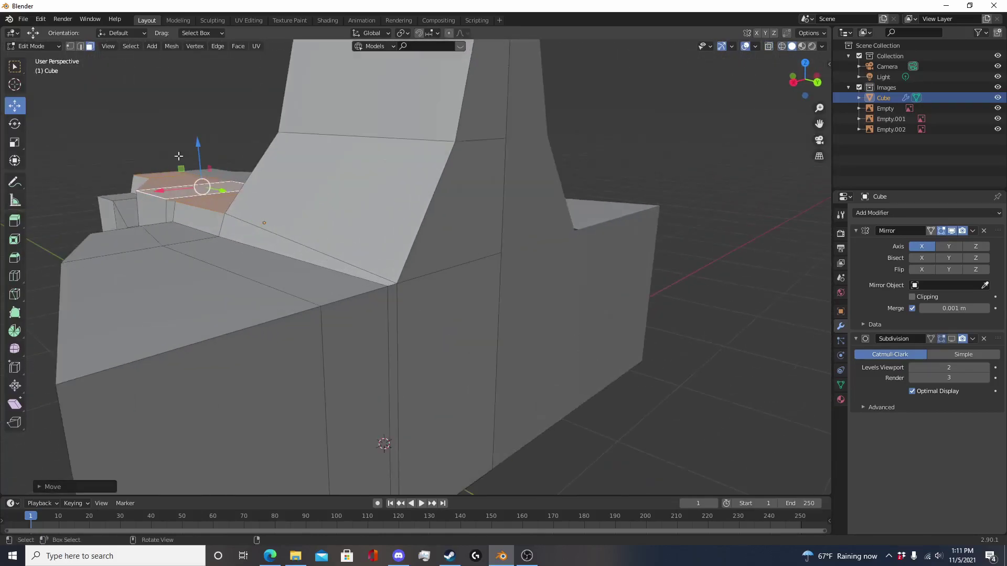
{"action": "left_click", "coordinate": [398, 282]}
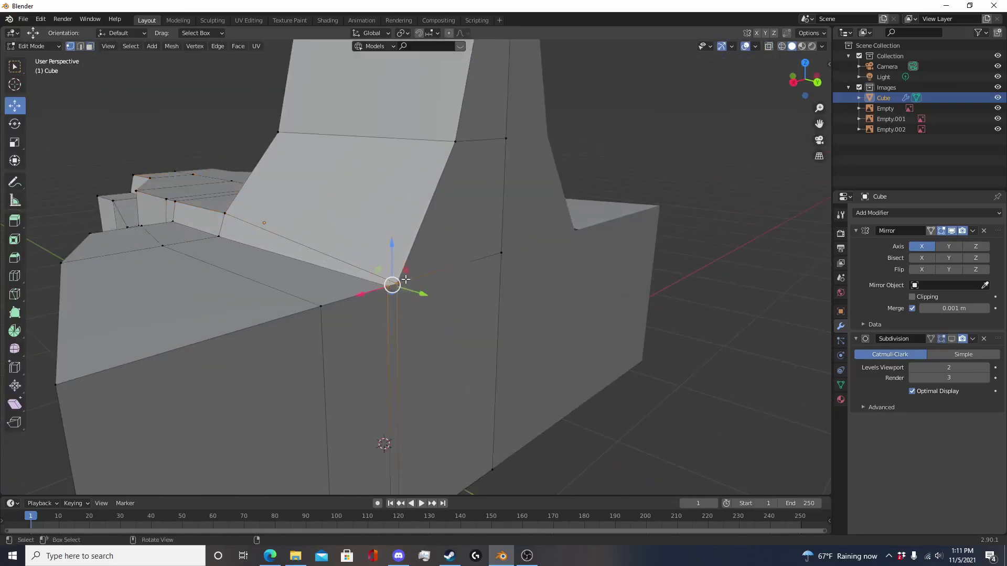
{"action": "left_click_drag", "start_coordinate": [398, 254], "coordinate": [406, 243]}
Examine the stepped cockpit side against the side blueprint and in solid view, checking the front section's inner step vertices.
{"action": "key", "text": "Tab"}
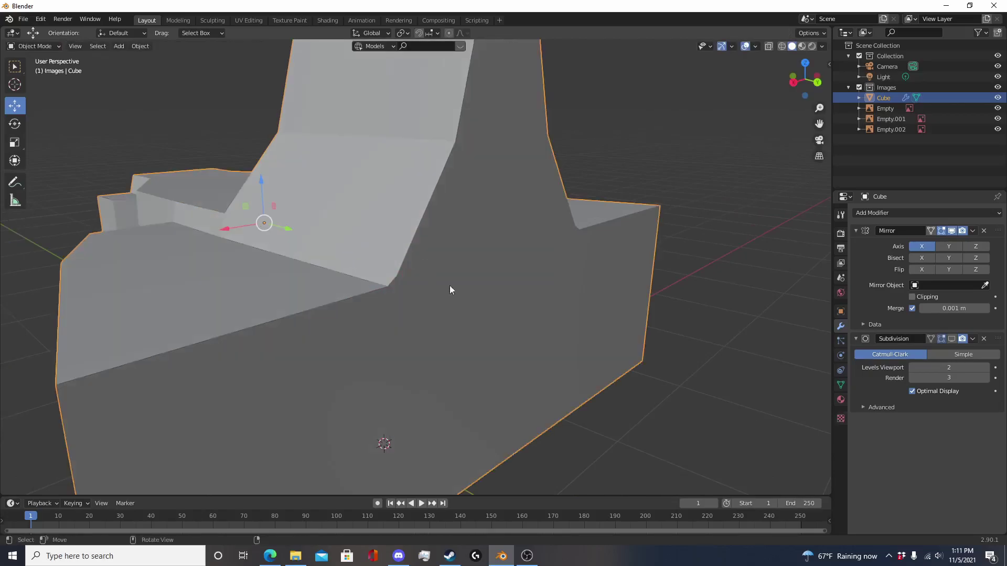
{"action": "scroll", "coordinate": [439, 277], "scroll_direction": "down", "scroll_amount": 4}
{"action": "middle_click_drag", "start_coordinate": [247, 263], "coordinate": [310, 259]}
{"action": "key", "text": "KP_3"}
{"action": "key", "text": "shift+z"}
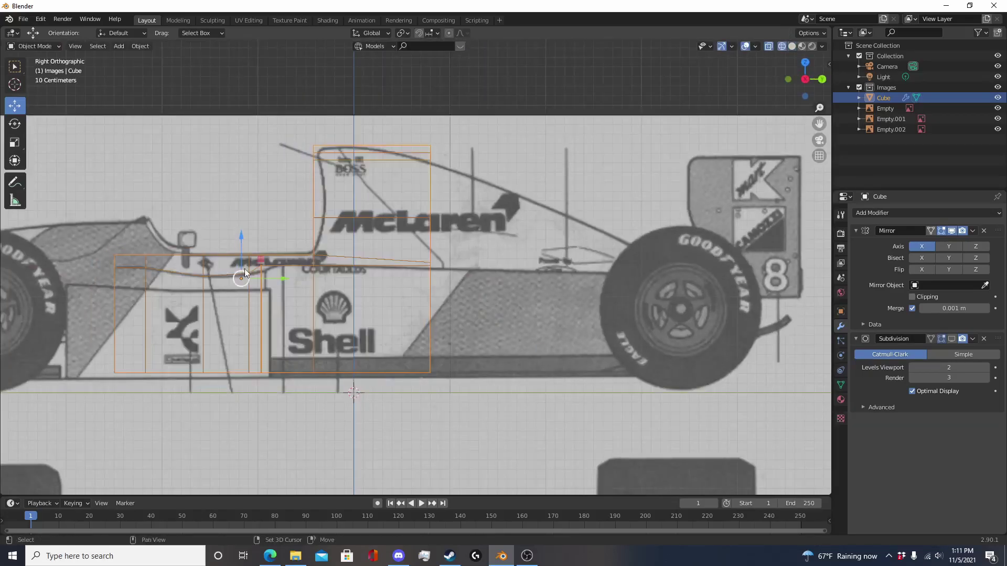
{"action": "middle_click_drag", "start_coordinate": [240, 266], "coordinate": [444, 278], "text": "shift"}
{"action": "key", "text": "Tab"}
{"action": "scroll", "coordinate": [444, 277], "scroll_direction": "up", "scroll_amount": 3}
{"action": "middle_click_drag", "start_coordinate": [339, 313], "coordinate": [489, 313], "text": "shift"}
{"action": "scroll", "coordinate": [489, 314], "scroll_direction": "up", "scroll_amount": 2}
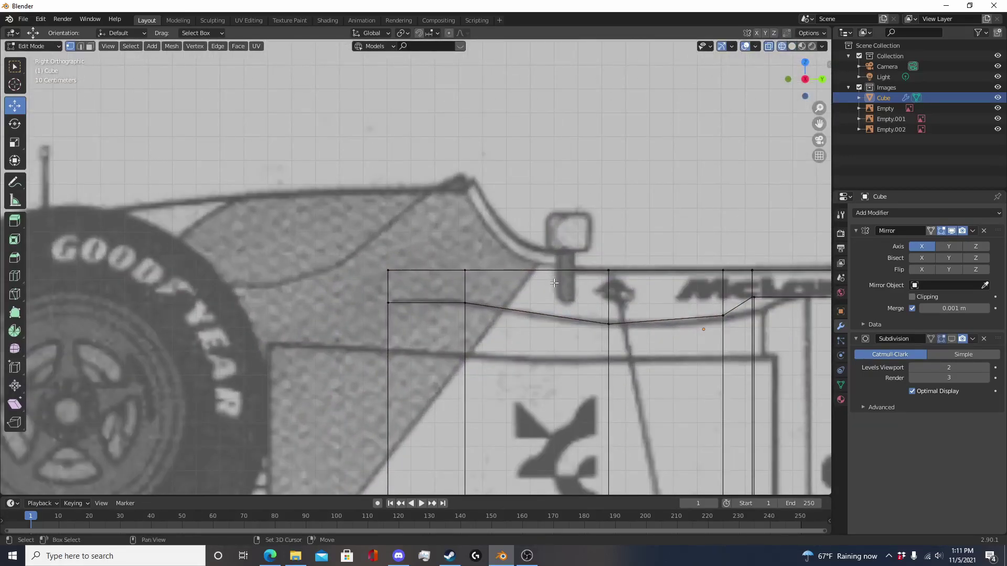
{"action": "key", "text": "shift+z"}
{"action": "middle_click_drag", "start_coordinate": [554, 284], "coordinate": [461, 320]}
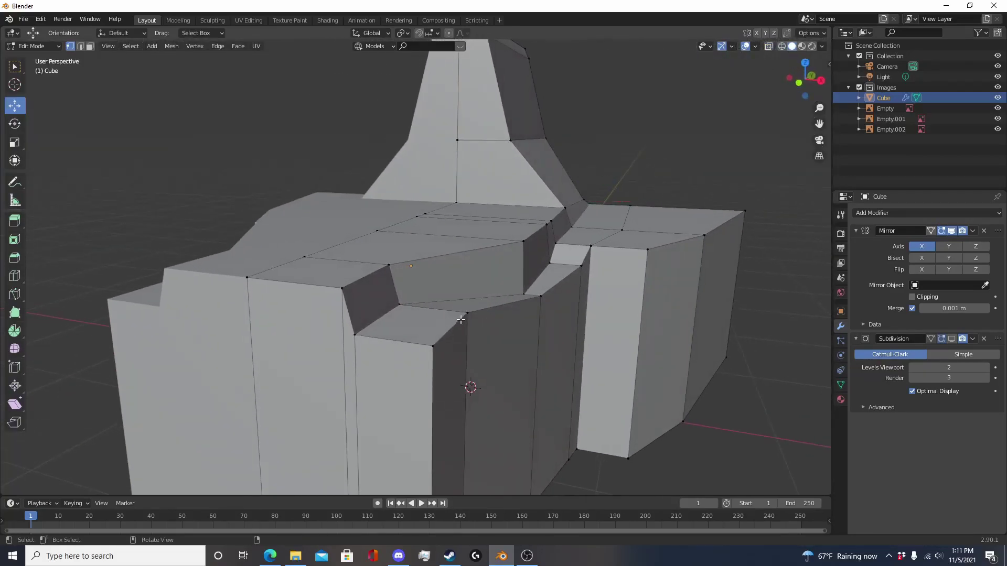
{"action": "scroll", "coordinate": [444, 327], "scroll_direction": "up", "scroll_amount": 2}
{"action": "key", "text": "c"}
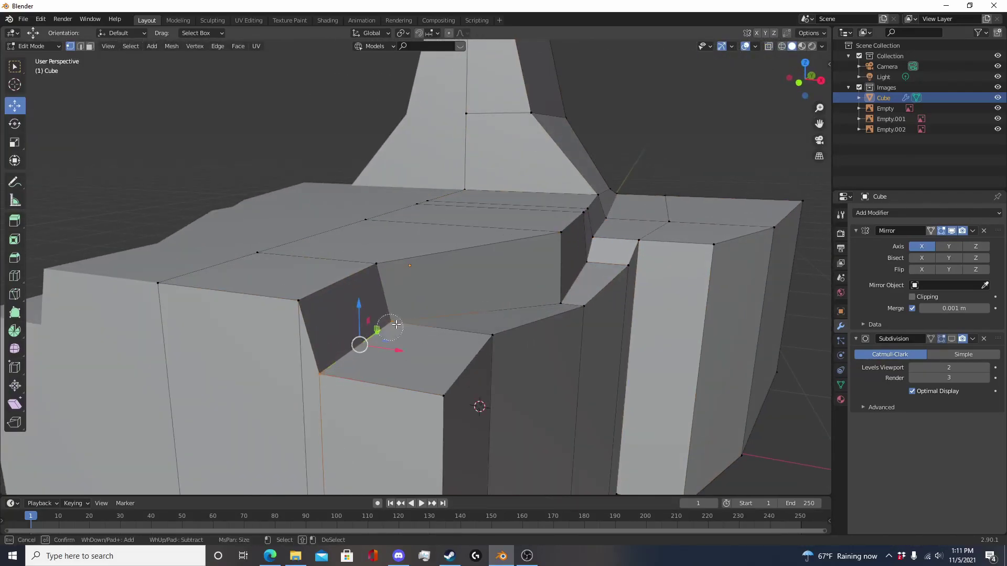
{"action": "key", "text": "Escape"}
{"action": "scroll", "coordinate": [392, 327], "scroll_direction": "down", "scroll_amount": 5}
Preview the smoothed body with the Subdivision modifier's viewport display enabled, and switch that display off again.
{"action": "key", "text": "Tab"}
{"action": "left_click", "coordinate": [952, 339]}
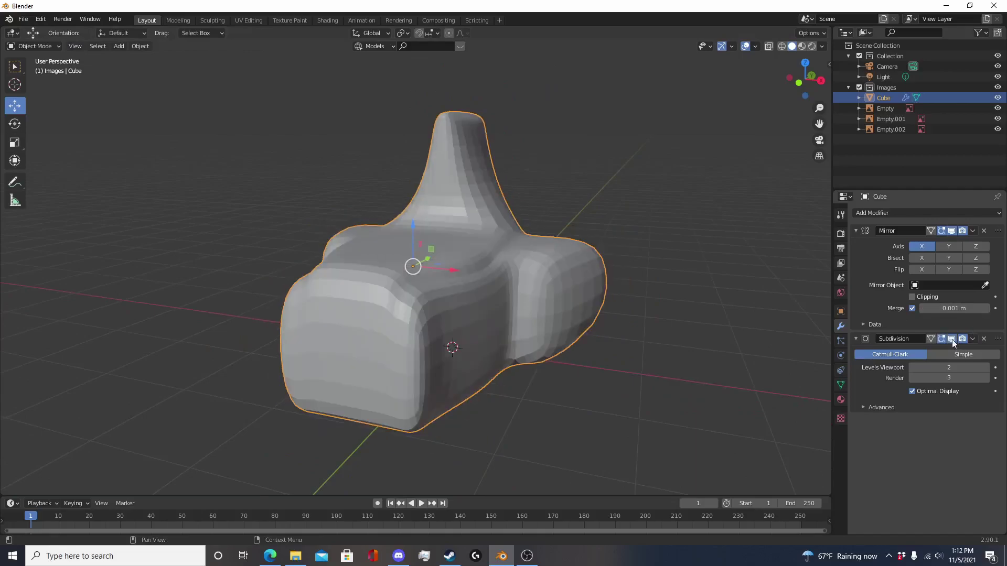
{"action": "middle_click_drag", "start_coordinate": [685, 323], "coordinate": [596, 344]}
{"action": "key", "text": "Tab"}
{"action": "key", "text": "Tab"}
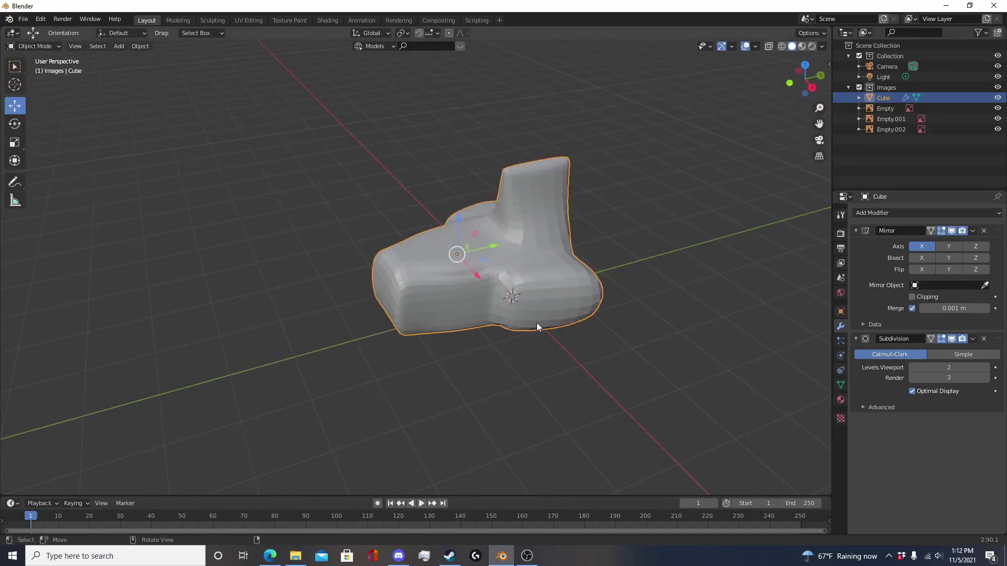
{"action": "left_click", "coordinate": [952, 339]}
Add a vertical loop cut through the front section in the side view, placed at the blueprint's mirror post.
{"action": "scroll", "coordinate": [435, 316], "scroll_direction": "up", "scroll_amount": 5}
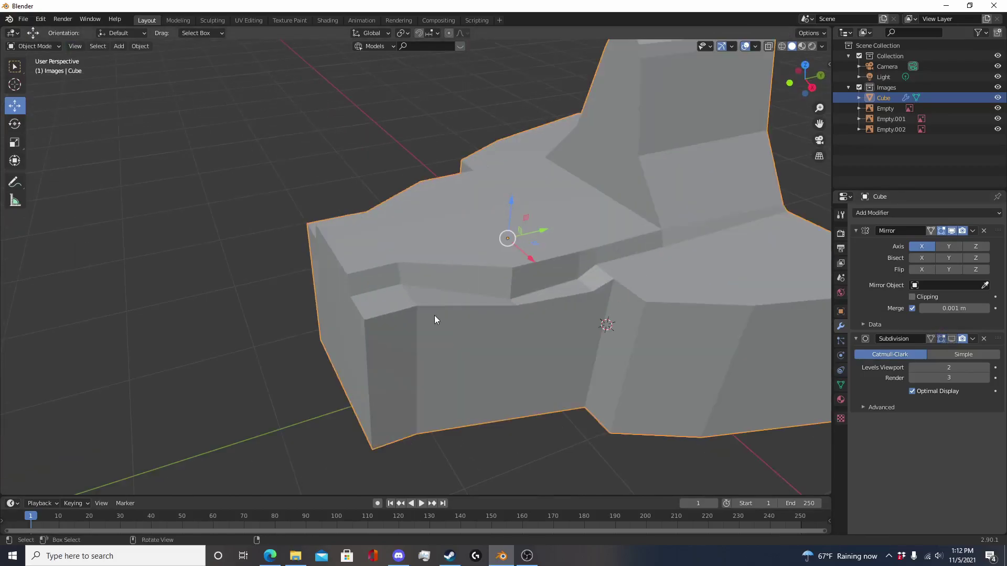
{"action": "key", "text": "KP_3"}
{"action": "key", "text": "shift+z"}
{"action": "key", "text": "Tab"}
{"action": "scroll", "coordinate": [396, 280], "scroll_direction": "up", "scroll_amount": 2}
{"action": "mouse_move", "coordinate": [396, 280]}
{"action": "middle_mouse_down", "text": "shift"}
{"action": "mouse_move", "coordinate": [475, 293]}
{"action": "mouse_move", "coordinate": [461, 279]}
{"action": "middle_mouse_up", "text": "shift"}
{"action": "key", "text": "ctrl+r"}
{"action": "left_click", "coordinate": [487, 275]}
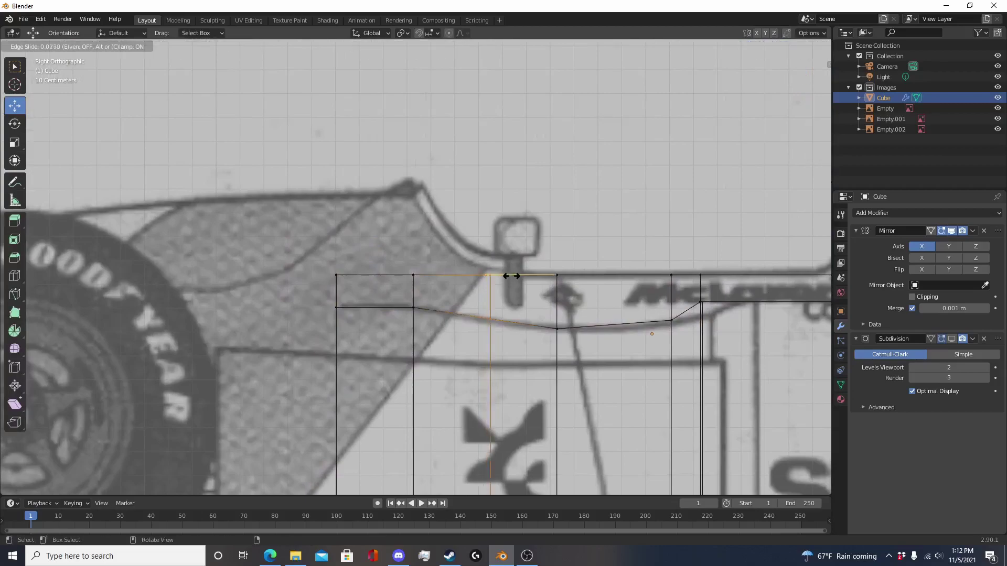
{"action": "left_click", "coordinate": [539, 272]}
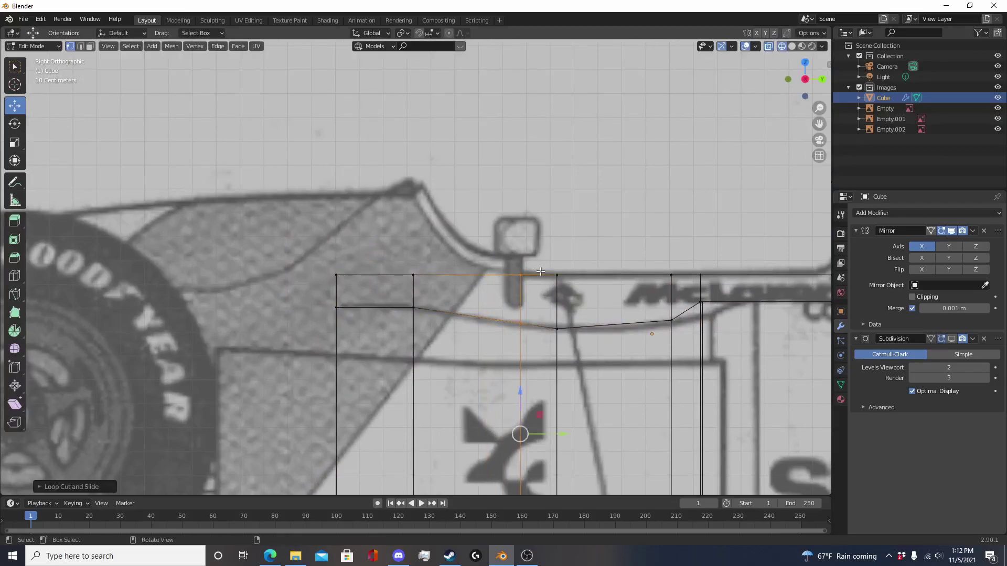
{"action": "scroll", "coordinate": [538, 272], "scroll_direction": "up", "scroll_amount": 3}
{"action": "middle_click_drag", "start_coordinate": [435, 293], "coordinate": [383, 297], "text": "shift"}
{"action": "scroll", "coordinate": [373, 299], "scroll_direction": "down", "scroll_amount": 4}
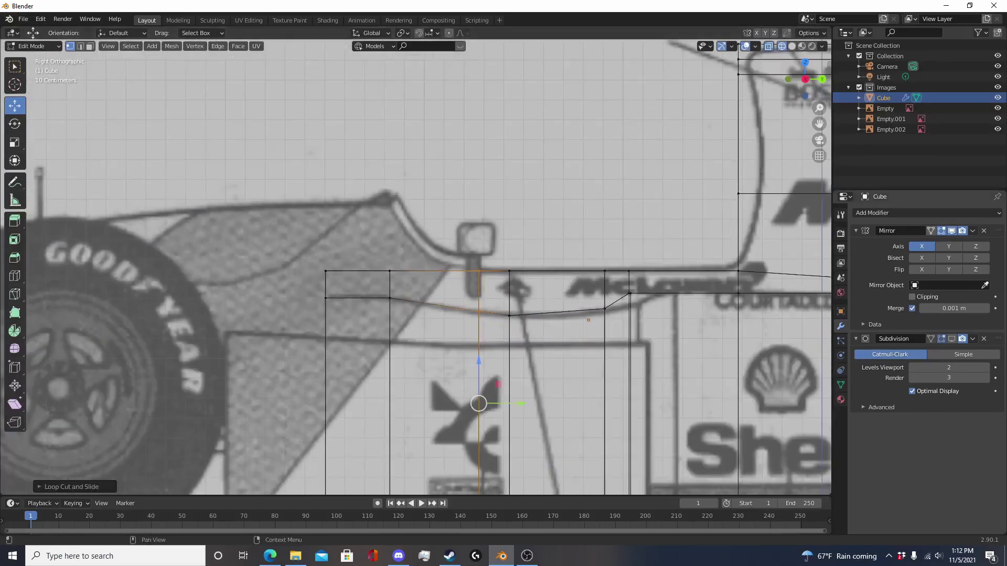
Move the inner step vertices on the front section's top outward along X, narrowing the ledge beside the raised cockpit side.
{"action": "mouse_move", "coordinate": [294, 336]}
{"action": "middle_mouse_down"}
{"action": "mouse_move", "coordinate": [400, 343]}
{"action": "mouse_move", "coordinate": [382, 338]}
{"action": "middle_mouse_up"}
{"action": "key", "text": "shift+z"}
{"action": "key", "text": "c"}
{"action": "left_click", "coordinate": [375, 333]}
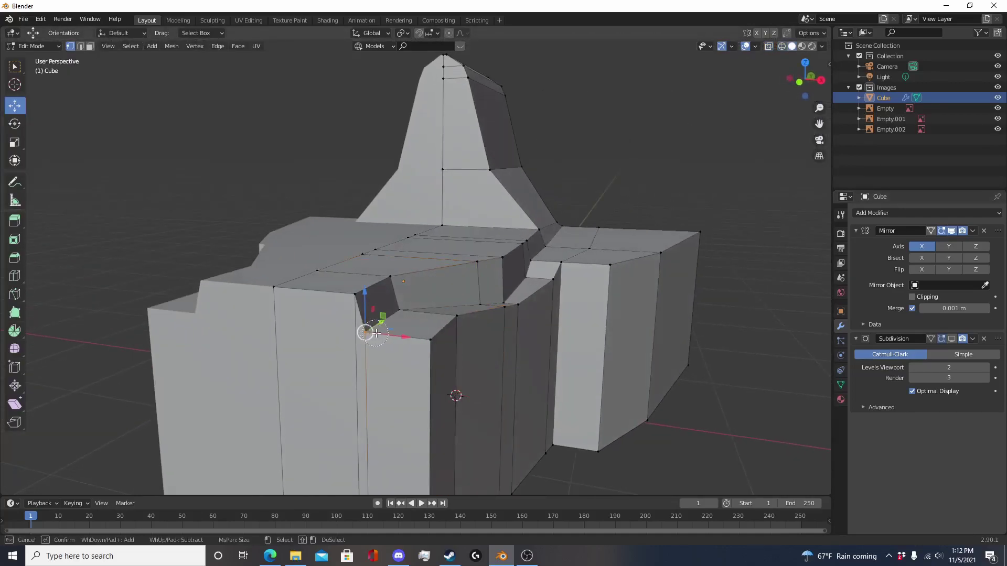
{"action": "key", "text": "Escape"}
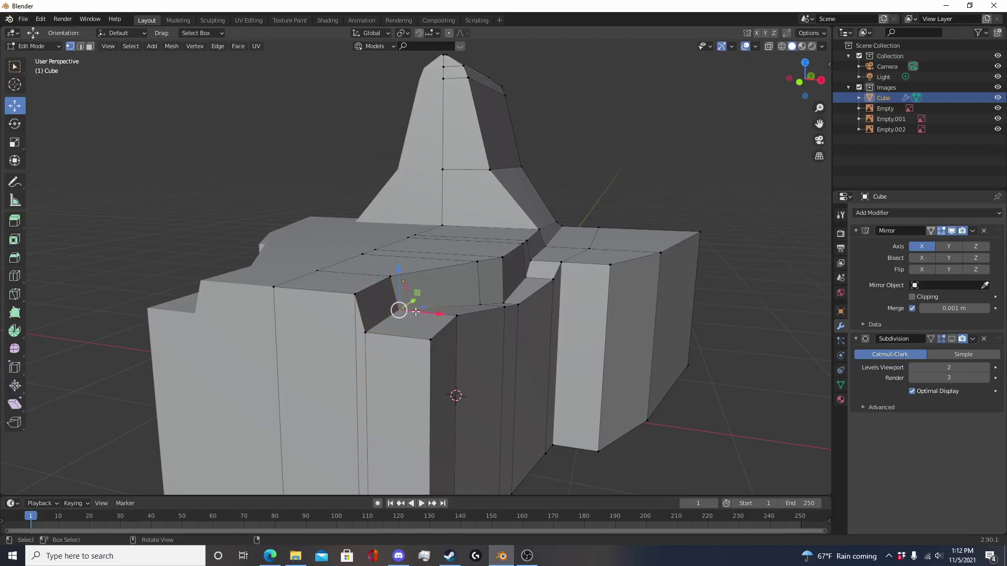
{"action": "left_click_drag", "start_coordinate": [417, 312], "coordinate": [440, 314]}
{"action": "key", "text": "Escape"}
{"action": "key", "text": "c"}
{"action": "left_click_drag", "start_coordinate": [395, 340], "coordinate": [441, 337]}
Move the bottom vertex beneath the front section's inner step outward along X, close to the body's outer edge.
{"action": "scroll", "coordinate": [469, 362], "scroll_direction": "down", "scroll_amount": 3}
{"action": "middle_click_drag", "start_coordinate": [481, 371], "coordinate": [480, 351]}
{"action": "key", "text": "c"}
{"action": "left_click", "coordinate": [397, 414]}
{"action": "key", "text": "Escape"}
{"action": "left_click_drag", "start_coordinate": [426, 416], "coordinate": [449, 421]}
{"action": "key", "text": "Tab"}
Raise a vertex on the front section's step slightly along Z.
{"action": "middle_click_drag", "start_coordinate": [485, 367], "coordinate": [524, 367]}
{"action": "key", "text": "Tab"}
{"action": "scroll", "coordinate": [472, 315], "scroll_direction": "up", "scroll_amount": 3}
{"action": "key", "text": "c"}
{"action": "left_click", "coordinate": [440, 279]}
{"action": "key", "text": "Escape"}
{"action": "left_click_drag", "start_coordinate": [445, 257], "coordinate": [445, 249]}
{"action": "key", "text": "Tab"}
{"action": "scroll", "coordinate": [473, 267], "scroll_direction": "down", "scroll_amount": 3}
{"action": "middle_click_drag", "start_coordinate": [482, 310], "coordinate": [436, 352]}
{"action": "key", "text": "KP_3"}
{"action": "key", "text": "Tab"}
{"action": "key", "text": "shift+z"}
{"action": "key", "text": "c"}
{"action": "left_click_drag", "start_coordinate": [384, 276], "coordinate": [385, 244]}
{"action": "key", "text": "Escape"}
{"action": "middle_click_drag", "start_coordinate": [392, 246], "coordinate": [376, 260]}
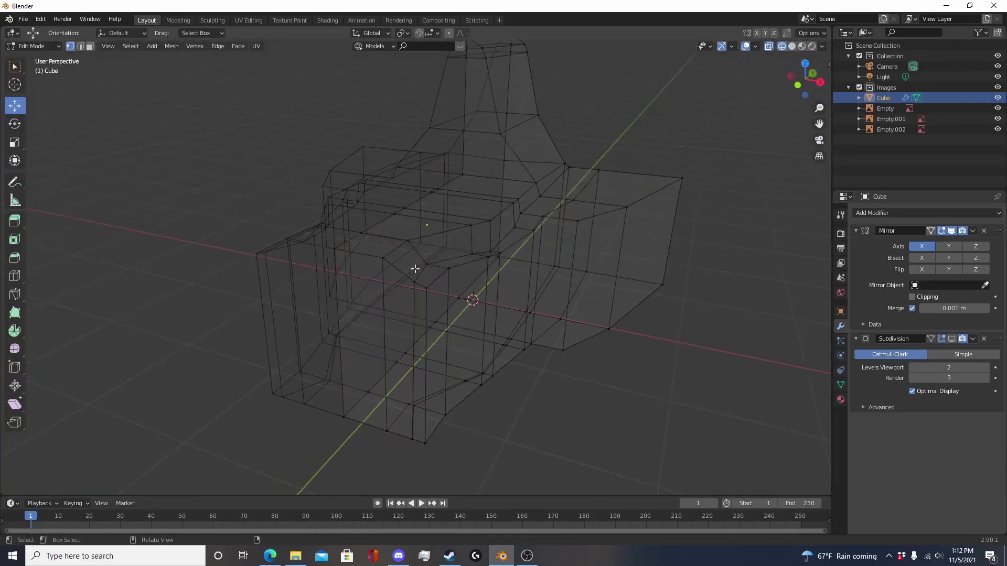
{"action": "key", "text": "shift+z"}
{"action": "key", "text": "x"}
{"action": "key", "text": "Escape"}
Select the top vertices at the front end of the raised body and raise them to the blueprint's upper cowl line.
{"action": "key", "text": "x"}
{"action": "left_click", "coordinate": [326, 259]}
{"action": "key", "text": "c"}
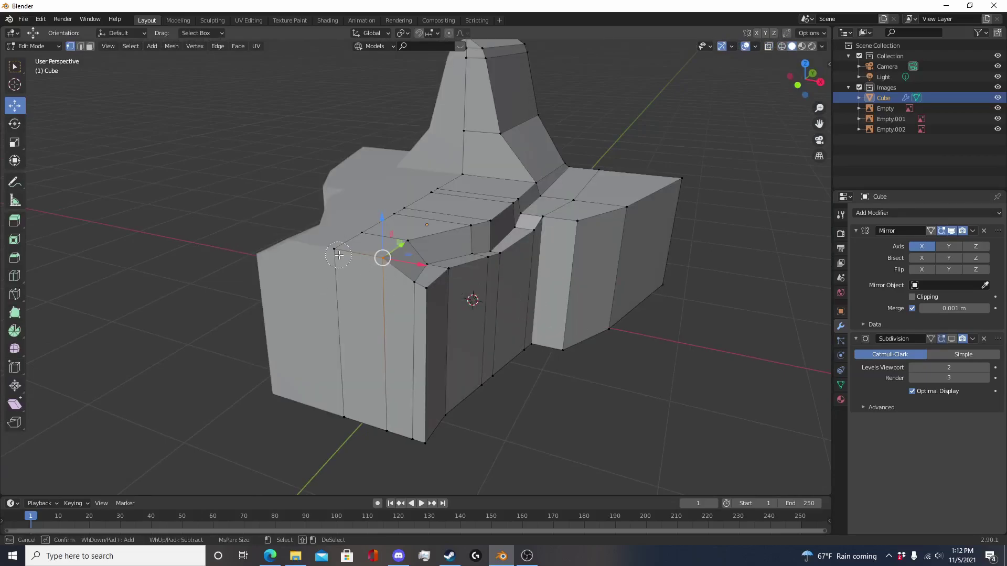
{"action": "left_click_drag", "start_coordinate": [359, 220], "coordinate": [397, 156]}
{"action": "key", "text": "KP_3"}
{"action": "middle_click_drag", "start_coordinate": [452, 226], "coordinate": [472, 239]}
{"action": "key", "text": "KP_3"}
{"action": "key", "text": "KP_Decimal"}
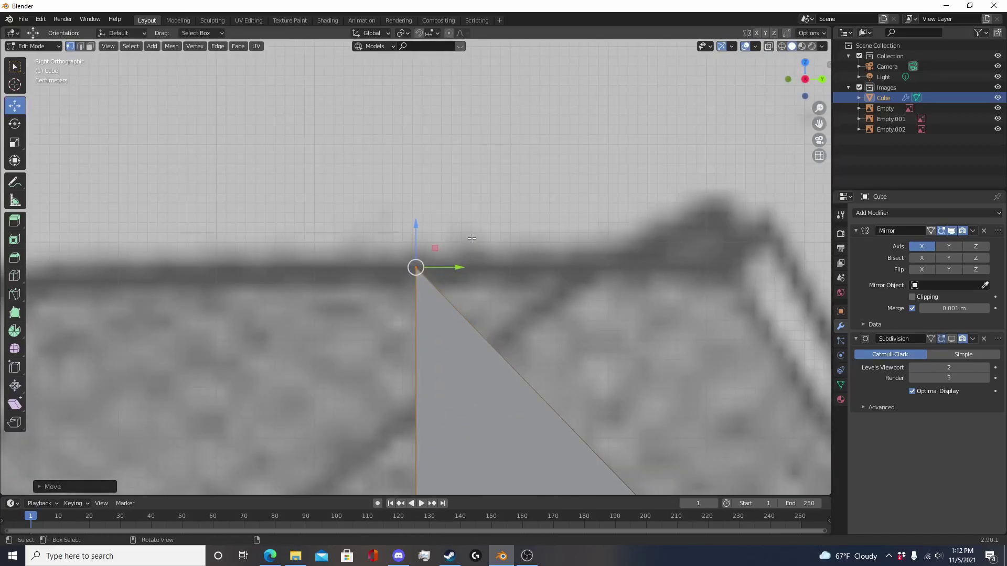
Raise the top vertices of the next column behind the front end about 0.34 m, to the cowl height ahead of the cockpit.
{"action": "scroll", "coordinate": [472, 238], "scroll_direction": "down", "scroll_amount": 4}
{"action": "scroll", "coordinate": [395, 308], "scroll_direction": "up", "scroll_amount": 2}
{"action": "key", "text": "c"}
{"action": "left_click", "coordinate": [395, 308]}
{"action": "key", "text": "Escape"}
{"action": "left_click_drag", "start_coordinate": [388, 281], "coordinate": [389, 278]}
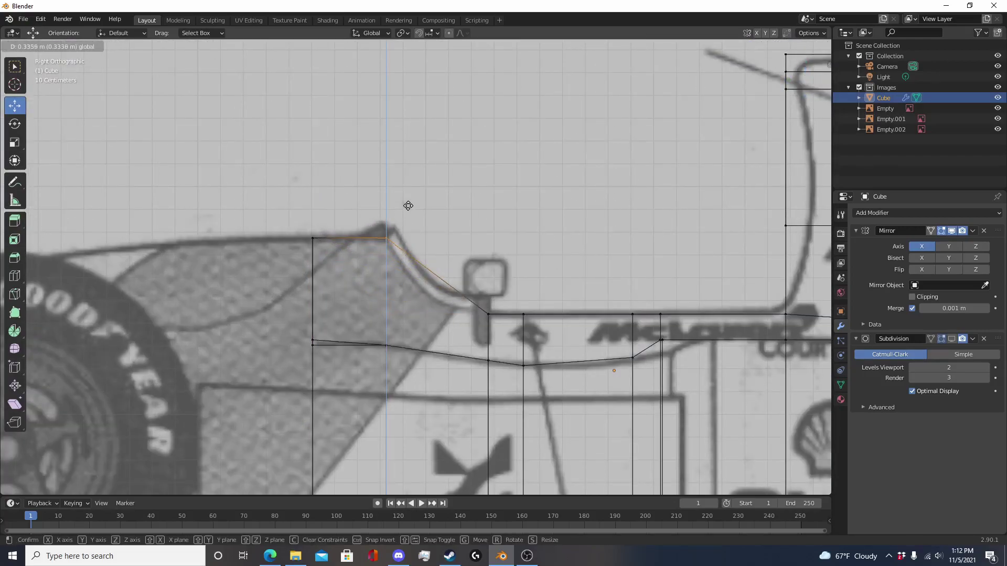
{"action": "left_click_drag", "start_coordinate": [408, 206], "coordinate": [408, 205]}
{"action": "middle_click_drag", "start_coordinate": [420, 220], "coordinate": [390, 208], "text": "shift"}
Add two loop cuts between the cowl peak and the mirror post, shaping the first along Z to the blueprint's curved cockpit edge.
{"action": "key", "text": "ctrl+r"}
{"action": "double_click", "coordinate": [422, 253]}
{"action": "key", "text": "g"}
{"action": "key", "text": "z"}
{"action": "left_click_drag", "start_coordinate": [415, 244], "coordinate": [381, 227]}
{"action": "key", "text": "ctrl+r"}
{"action": "double_click", "coordinate": [375, 228]}
{"action": "key", "text": "Tab"}
{"action": "scroll", "coordinate": [414, 323], "scroll_direction": "down", "scroll_amount": 6}
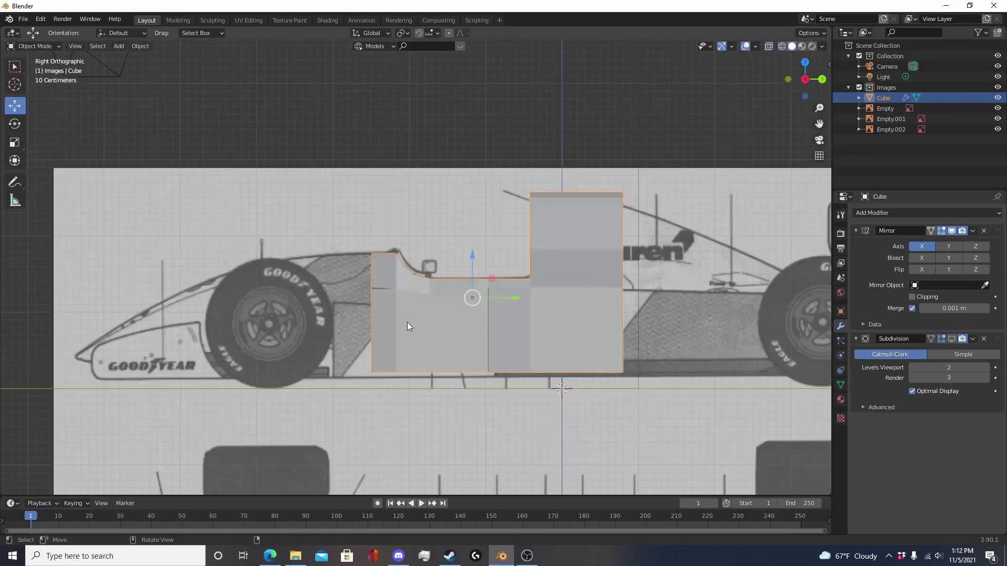
{"action": "key", "text": "shift+z"}
{"action": "key", "text": "shift+z"}
{"action": "mouse_move", "coordinate": [413, 318]}
{"action": "middle_mouse_down"}
{"action": "mouse_move", "coordinate": [450, 303]}
{"action": "mouse_move", "coordinate": [499, 314]}
{"action": "mouse_move", "coordinate": [448, 323]}
{"action": "mouse_move", "coordinate": [453, 332]}
{"action": "mouse_move", "coordinate": [404, 313]}
{"action": "middle_mouse_up"}
Add a lengthwise loop cut through the cowl top and airbox, midway between the centre line and the outer edge.
{"action": "key", "text": "Tab"}
{"action": "key", "text": "KP_1"}
{"action": "key", "text": "shift+z"}
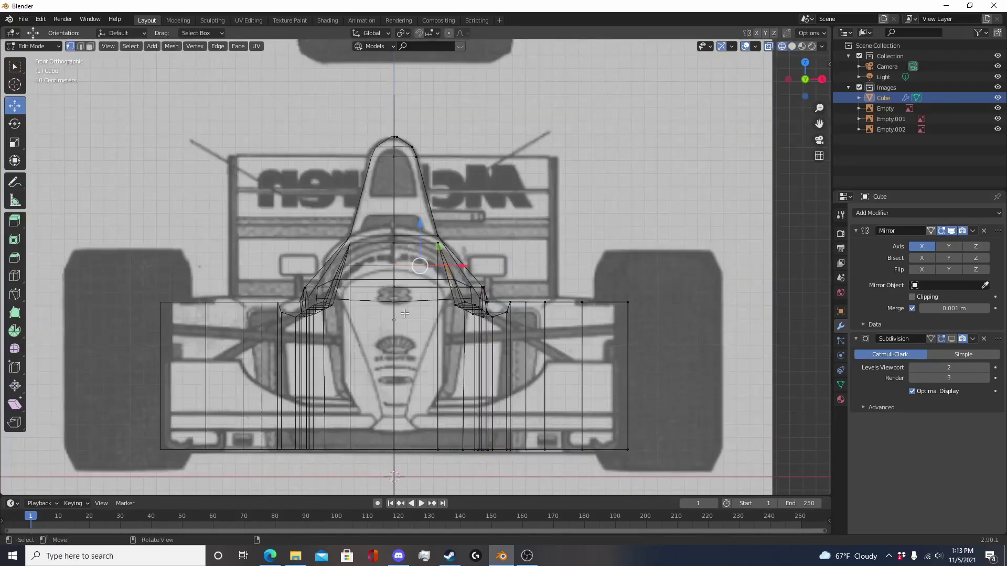
{"action": "key", "text": "shift+z"}
{"action": "scroll", "coordinate": [443, 247], "scroll_direction": "up", "scroll_amount": 3}
{"action": "key", "text": "c"}
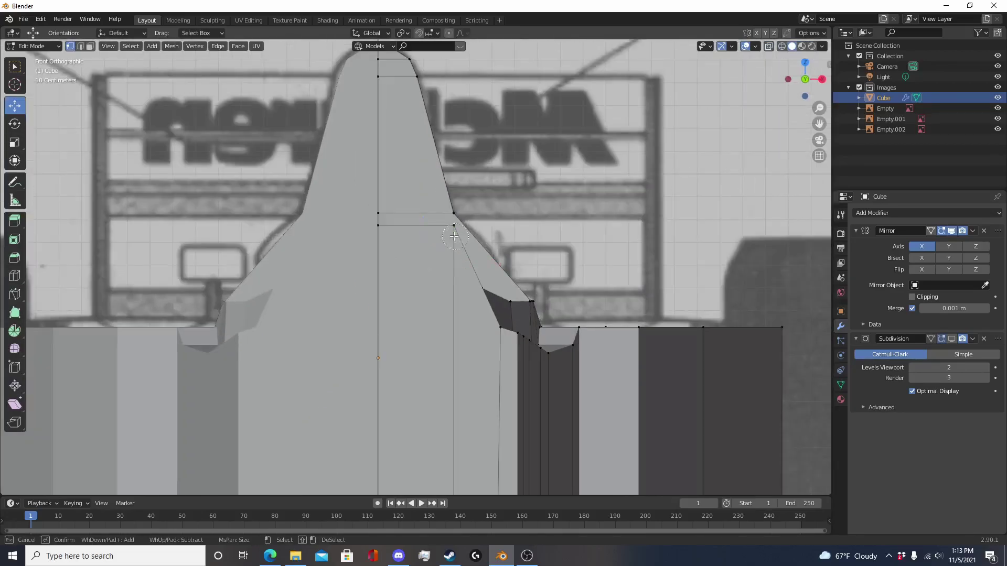
{"action": "key", "text": "shift+z"}
{"action": "key", "text": "shift+z"}
{"action": "key", "text": "ctrl+r"}
{"action": "left_click", "coordinate": [429, 227]}
{"action": "key", "text": "shift+z"}
{"action": "middle_click_drag", "start_coordinate": [429, 231], "coordinate": [457, 279]}
{"action": "key", "text": "shift+z"}
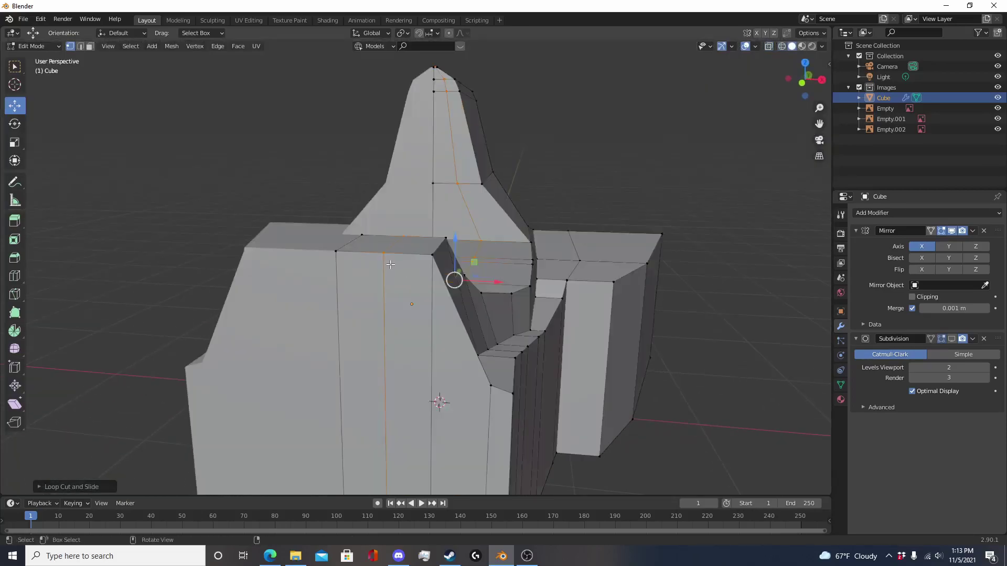
Lower the new loop's cowl-top vertices slightly and the outer top edge's vertices further to round the cowl.
{"action": "key", "text": "g"}
{"action": "left_click_drag", "start_coordinate": [396, 208], "coordinate": [396, 216]}
{"action": "left_click_drag", "start_coordinate": [455, 234], "coordinate": [427, 267]}
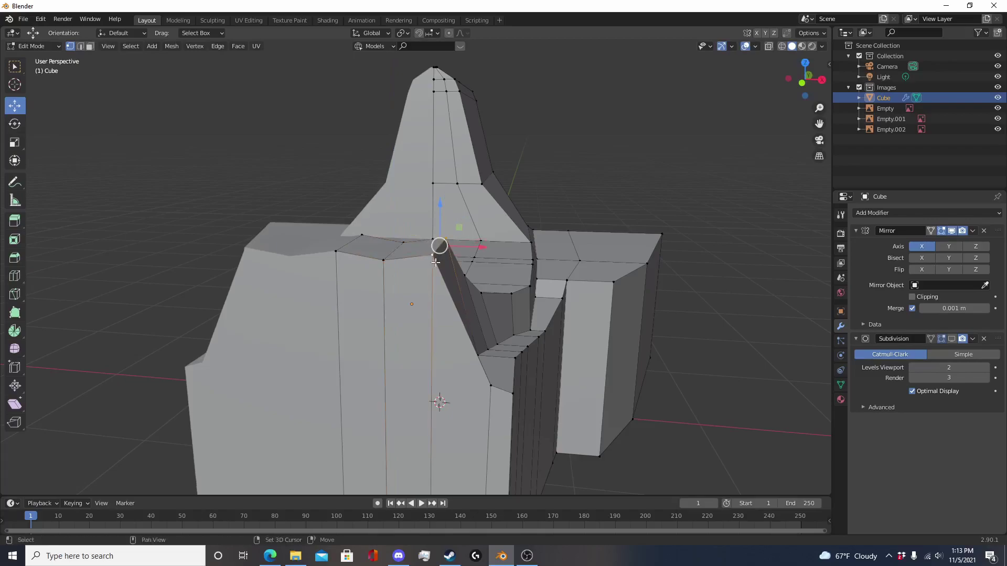
{"action": "left_click_drag", "start_coordinate": [439, 214], "coordinate": [439, 246]}
Shift the front end's inner step vertex outward toward the body's outer edge.
{"action": "middle_click_drag", "start_coordinate": [455, 261], "coordinate": [260, 268]}
{"action": "key", "text": "Tab"}
{"action": "scroll", "coordinate": [280, 315], "scroll_direction": "down", "scroll_amount": 4}
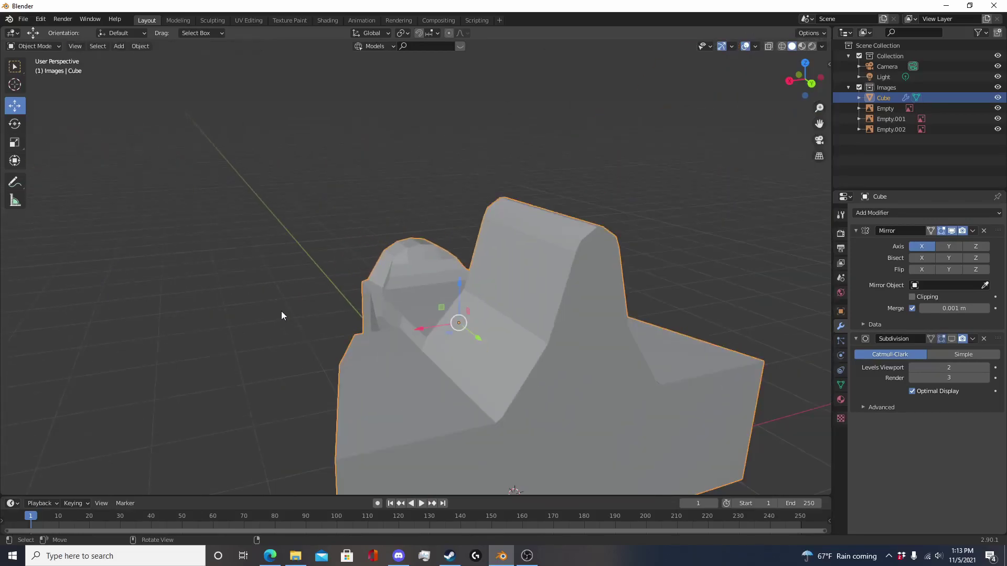
{"action": "scroll", "coordinate": [281, 310], "scroll_direction": "down", "scroll_amount": 3}
{"action": "middle_click_drag", "start_coordinate": [282, 306], "coordinate": [457, 322]}
{"action": "scroll", "coordinate": [403, 321], "scroll_direction": "up", "scroll_amount": 5}
{"action": "key", "text": "Tab"}
{"action": "scroll", "coordinate": [459, 330], "scroll_direction": "up", "scroll_amount": 3}
{"action": "left_click_drag", "start_coordinate": [485, 364], "coordinate": [519, 383]}
{"action": "key", "text": "Tab"}
{"action": "mouse_move", "coordinate": [543, 386]}
{"action": "middle_mouse_down"}
{"action": "mouse_move", "coordinate": [449, 409]}
{"action": "mouse_move", "coordinate": [410, 404]}
{"action": "middle_mouse_up"}
{"action": "key", "text": "Tab"}
Extrude the front end forward about 0.57 m in the side view, up to the rear of the front wheel.
{"action": "key", "text": "KP_3"}
{"action": "key", "text": "shift+z"}
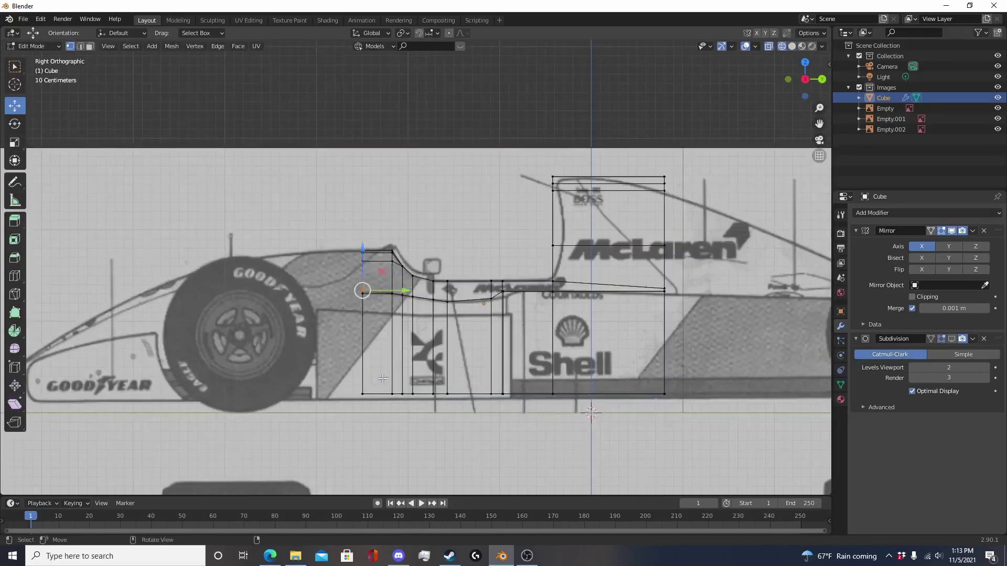
{"action": "left_click_drag", "start_coordinate": [363, 274], "coordinate": [363, 250]}
{"action": "right_click", "coordinate": [362, 250]}
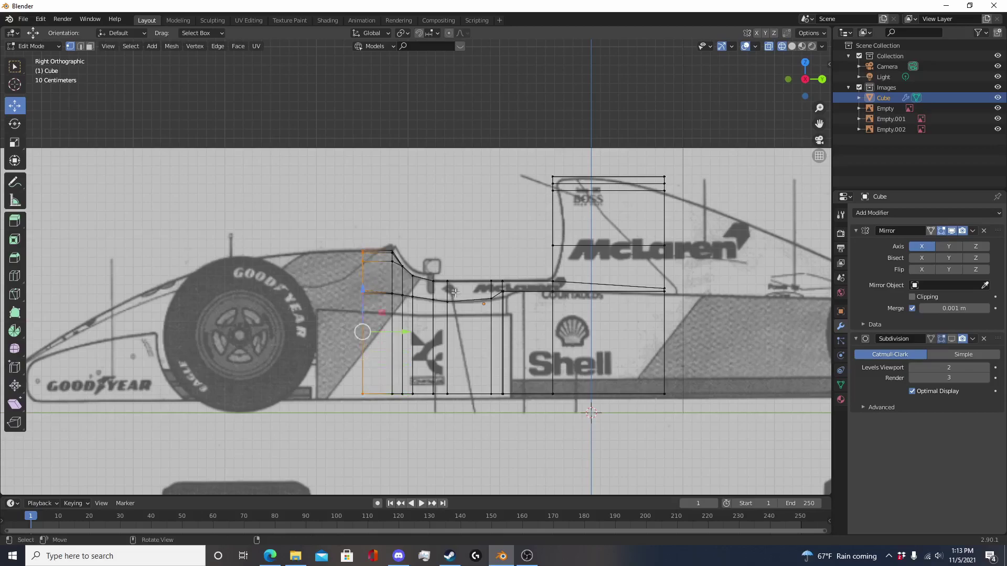
{"action": "key", "text": "e"}
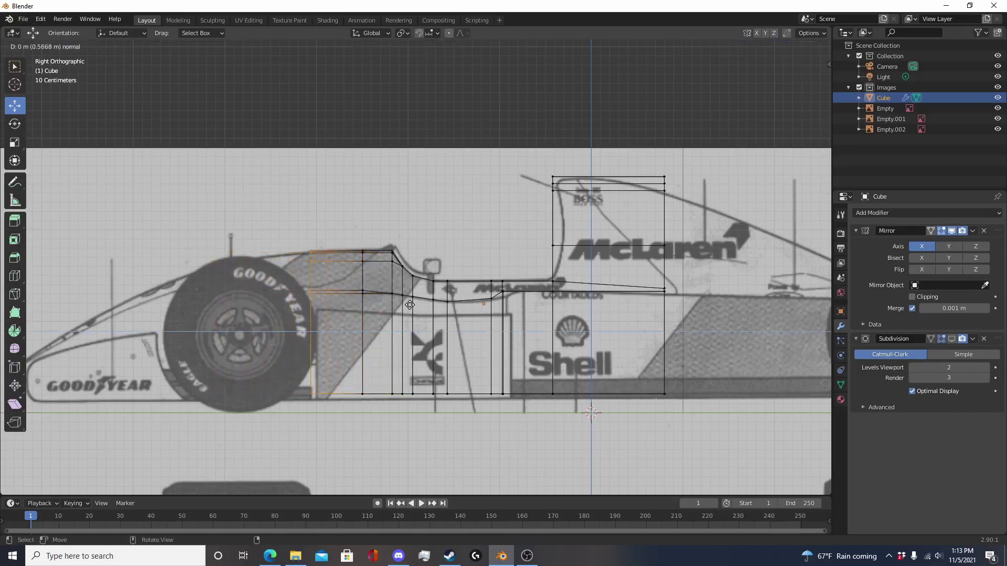
{"action": "left_click", "coordinate": [408, 306]}
Slide the front end's inner step vertex up along its edge and raise it slightly to round the arched profile.
{"action": "middle_click_drag", "start_coordinate": [408, 306], "coordinate": [539, 258], "text": "shift"}
{"action": "scroll", "coordinate": [535, 267], "scroll_direction": "up", "scroll_amount": 3}
{"action": "key", "text": "shift+z"}
{"action": "mouse_move", "coordinate": [512, 326]}
{"action": "middle_mouse_down"}
{"action": "mouse_move", "coordinate": [584, 332]}
{"action": "mouse_move", "coordinate": [580, 242]}
{"action": "middle_mouse_up"}
{"action": "key", "text": "c"}
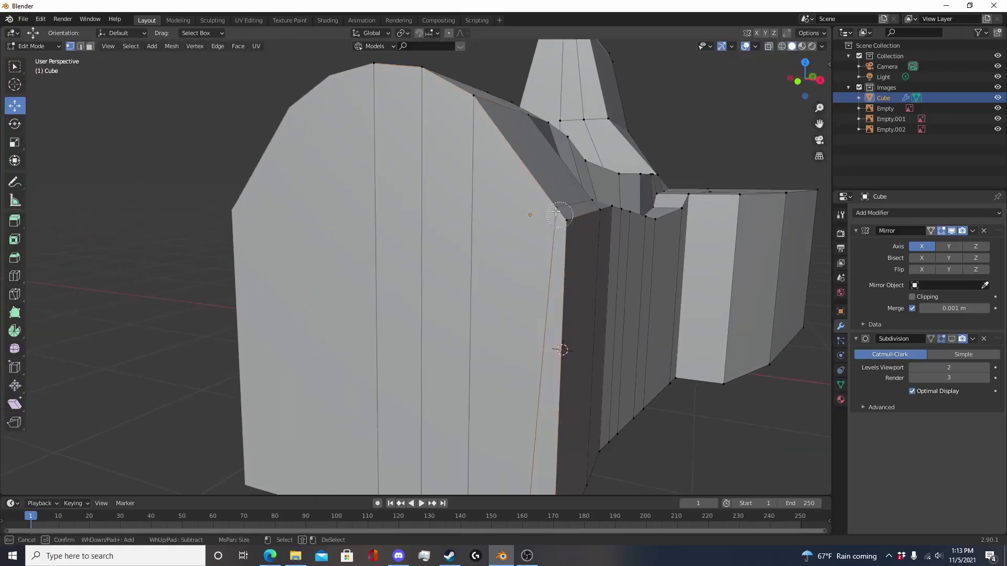
{"action": "key", "text": "shift+v"}
{"action": "left_click", "coordinate": [523, 166]}
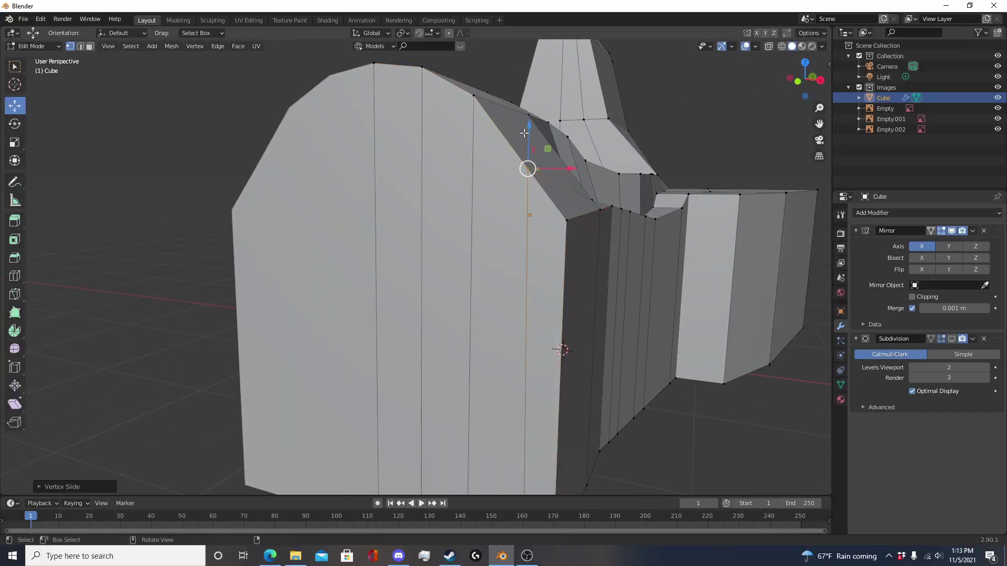
{"action": "left_click_drag", "start_coordinate": [528, 166], "coordinate": [538, 119]}
Examine the extended front section against the side blueprint and in solid view.
{"action": "key", "text": "Escape"}
{"action": "left_click", "coordinate": [574, 223]}
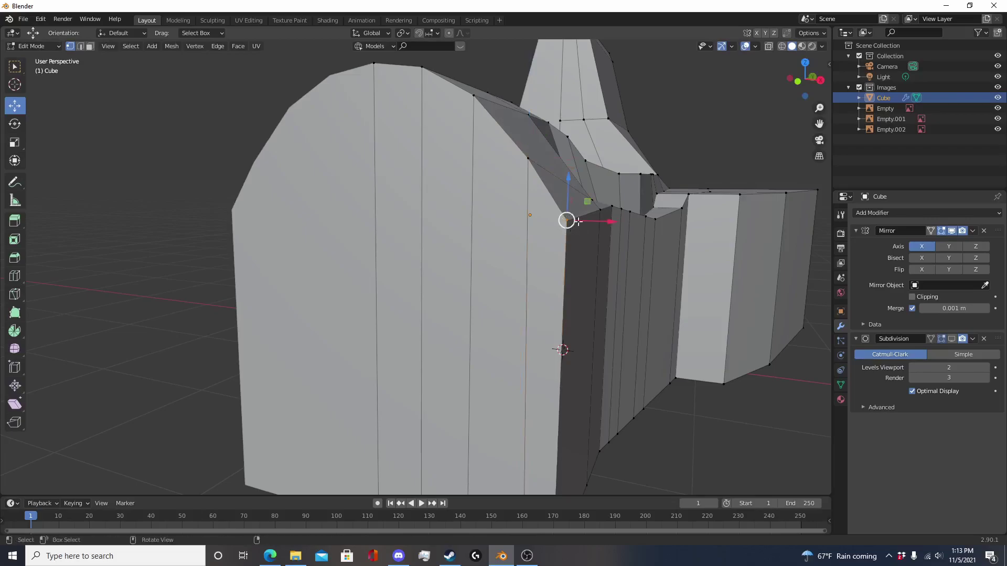
{"action": "key", "text": "Tab"}
{"action": "scroll", "coordinate": [620, 269], "scroll_direction": "down", "scroll_amount": 6}
{"action": "middle_click_drag", "start_coordinate": [634, 304], "coordinate": [398, 322]}
{"action": "key", "text": "KP_3"}
{"action": "key", "text": "alt+z"}
{"action": "key", "text": "shift+z"}
{"action": "middle_click_drag", "start_coordinate": [425, 288], "coordinate": [449, 390]}
{"action": "scroll", "coordinate": [456, 401], "scroll_direction": "up", "scroll_amount": 5}
{"action": "key", "text": "Tab"}
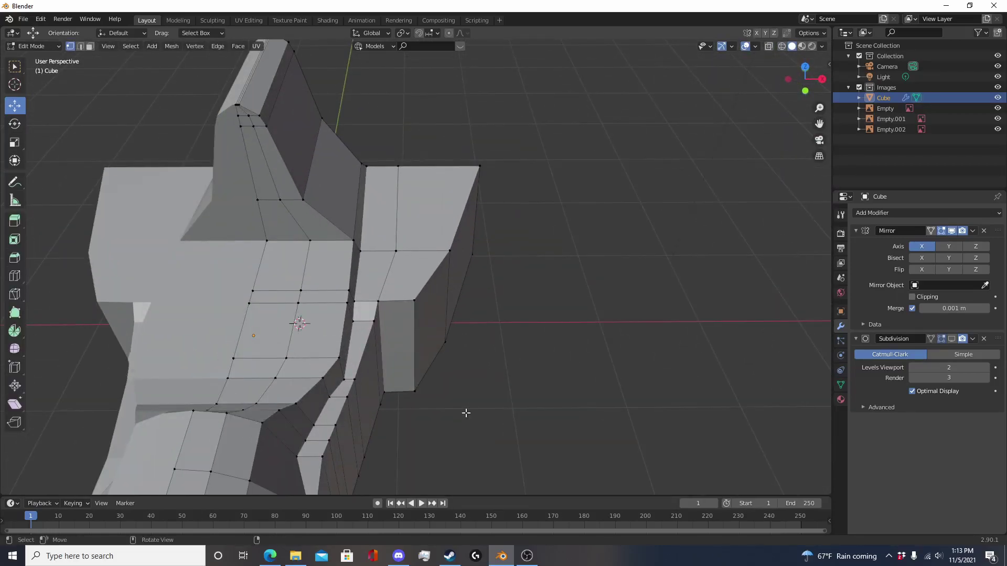
Add a crosswise loop cut in the top view, slid close to the rear end of the sidepods.
{"action": "key", "text": "KP_7"}
{"action": "key", "text": "alt+z"}
{"action": "left_click", "coordinate": [415, 232]}
{"action": "key", "text": "Tab"}
{"action": "scroll", "coordinate": [497, 284], "scroll_direction": "down", "scroll_amount": 5}
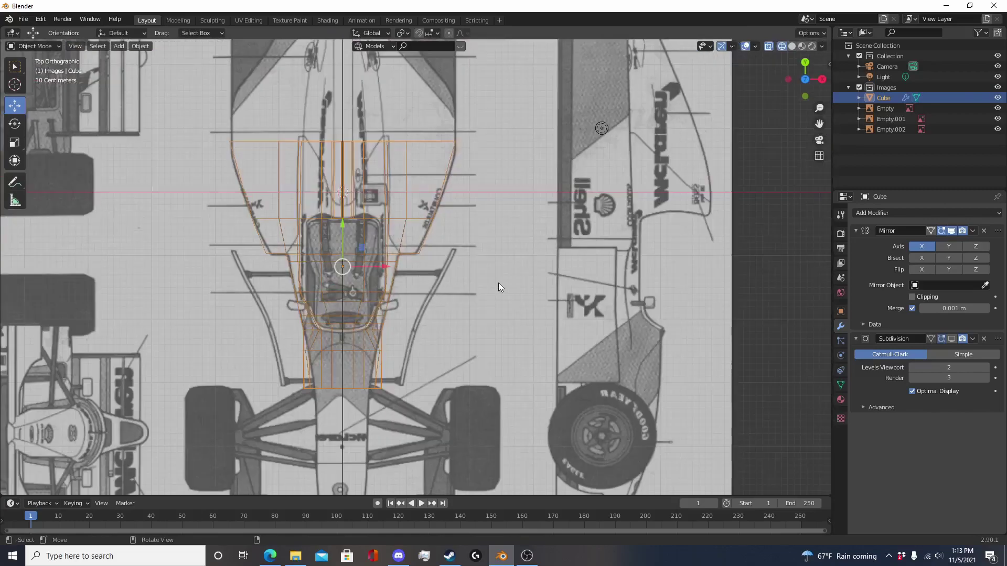
{"action": "scroll", "coordinate": [495, 313], "scroll_direction": "up", "scroll_amount": 3}
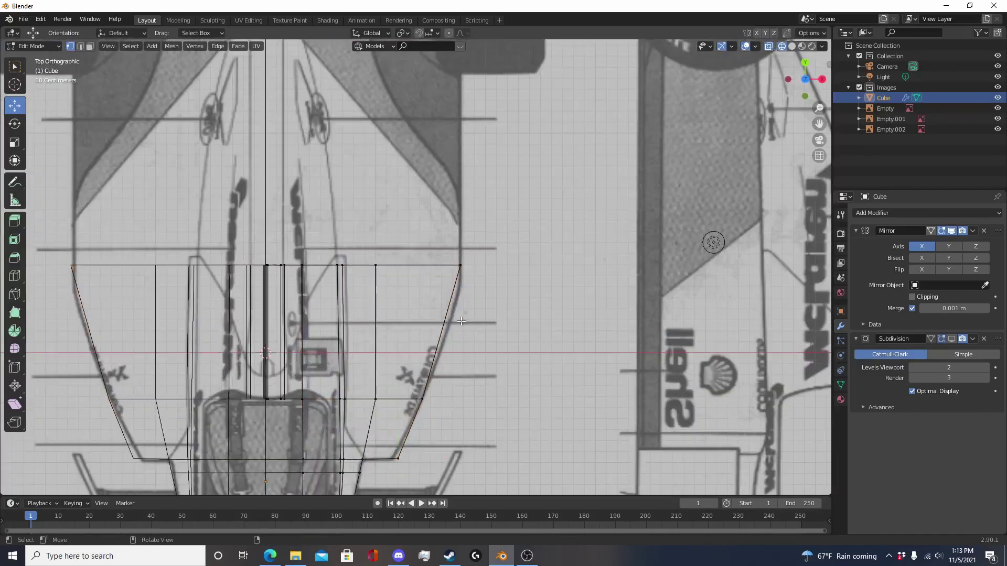
{"action": "key", "text": "ctrl+r"}
{"action": "left_click", "coordinate": [458, 314]}
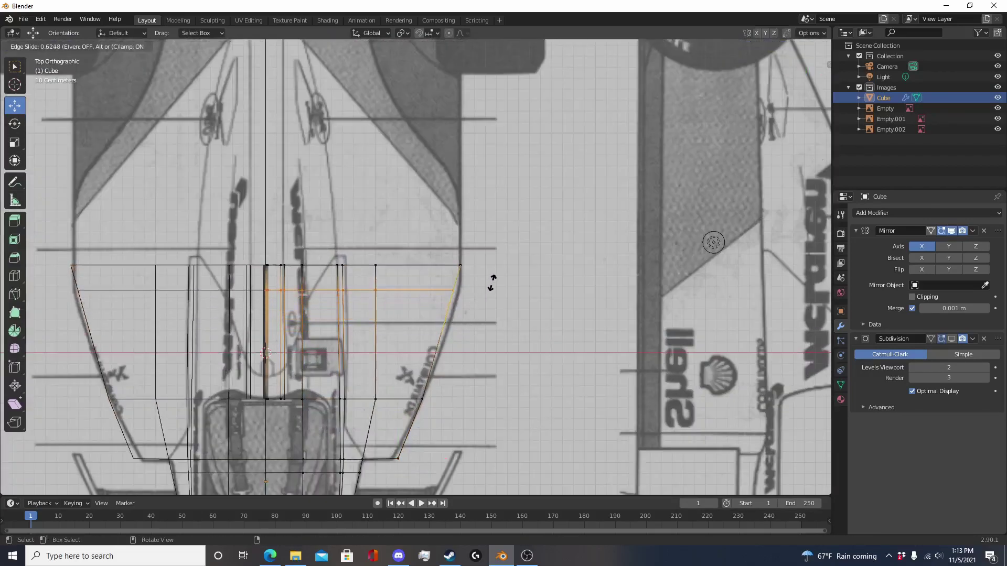
{"action": "left_click", "coordinate": [493, 283]}
Move the new loop's outer sidepod vertex outward along X about 0.03 m to match the blueprint outline.
{"action": "left_click", "coordinate": [454, 290]}
{"action": "key", "text": "g"}
{"action": "key", "text": "x"}
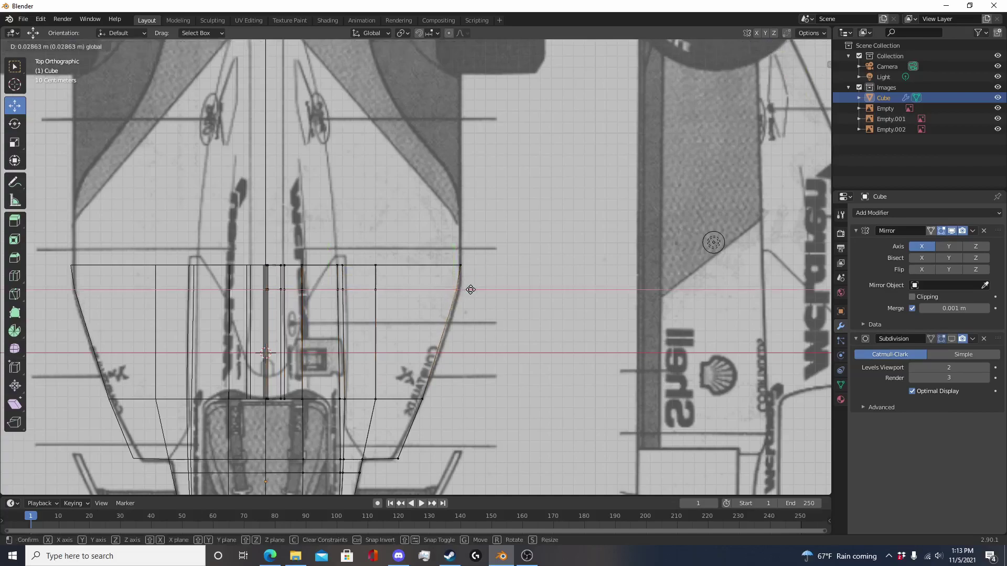
{"action": "left_click", "coordinate": [473, 290]}
{"action": "key", "text": "Tab"}
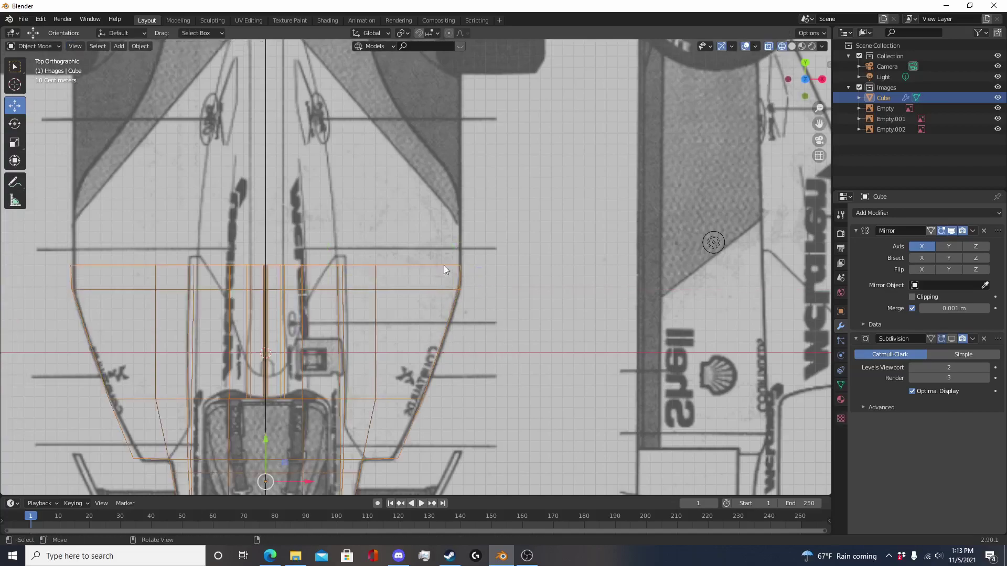
{"action": "key", "text": "shift+z"}
{"action": "scroll", "coordinate": [468, 236], "scroll_direction": "down", "scroll_amount": 5}
{"action": "middle_click_drag", "start_coordinate": [467, 234], "coordinate": [492, 265], "text": "shift"}
Select the airbox's upper vertices on the new loop in the side view and lower them to the blueprint's engine cover line.
{"action": "key", "text": "Tab"}
{"action": "key", "text": "shift+z"}
{"action": "key", "text": "KP_3"}
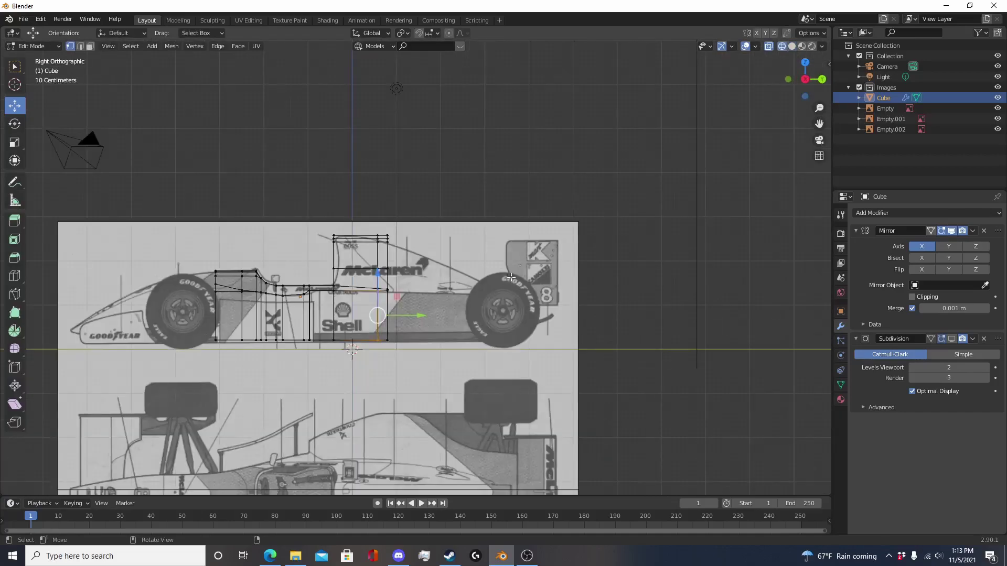
{"action": "scroll", "coordinate": [508, 278], "scroll_direction": "up", "scroll_amount": 7}
{"action": "key", "text": "a"}
{"action": "key", "text": "a"}
{"action": "left_click_drag", "start_coordinate": [389, 199], "coordinate": [414, 142]}
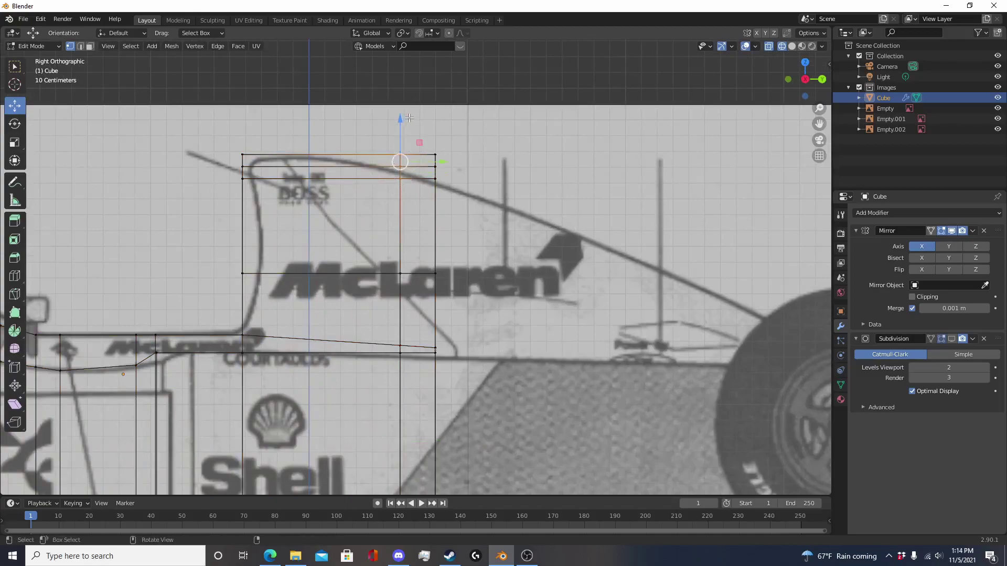
{"action": "key", "text": "g"}
{"action": "left_click", "coordinate": [405, 136]}
Lower the airbox's upper vertices at the body's rear end onto the blueprint's sloping engine cover line.
{"action": "key", "text": "c"}
{"action": "left_click", "coordinate": [439, 159]}
{"action": "key", "text": "Escape"}
{"action": "key", "text": "g"}
{"action": "left_click", "coordinate": [442, 160]}
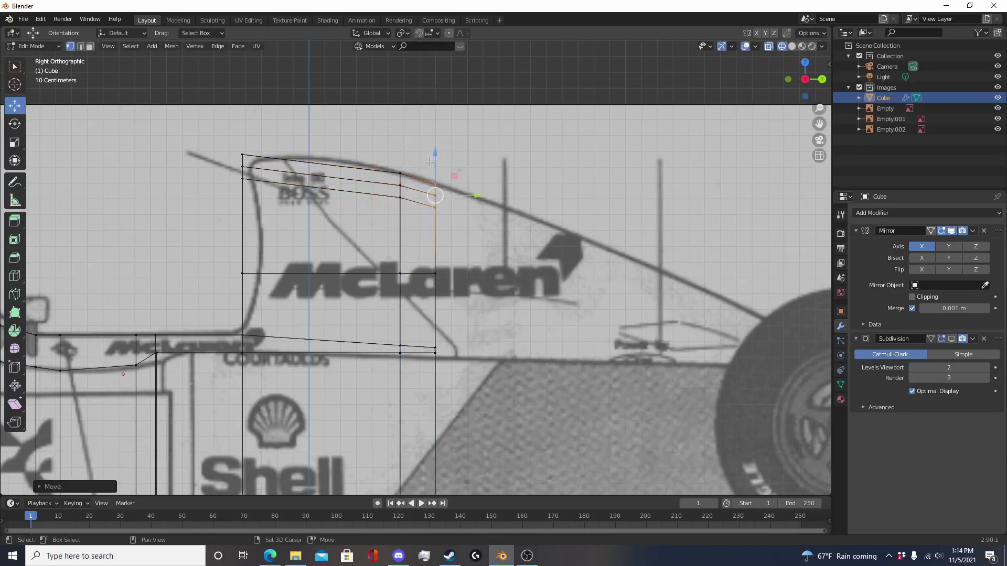
{"action": "middle_click_drag", "start_coordinate": [442, 160], "coordinate": [590, 202], "text": "shift"}
{"action": "key", "text": "c"}
{"action": "left_click", "coordinate": [391, 208]}
{"action": "key", "text": "Escape"}
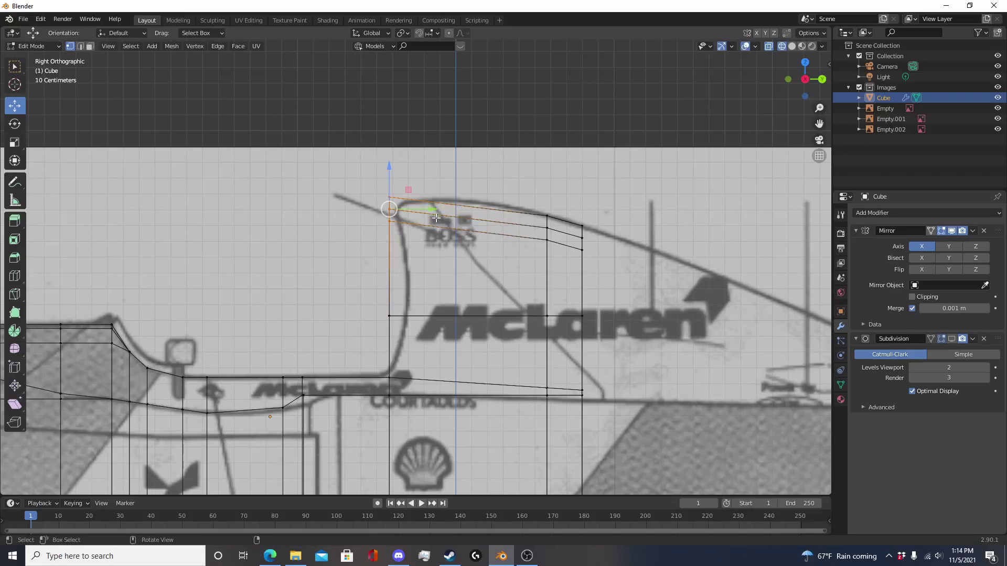
{"action": "key", "text": "alt+a"}
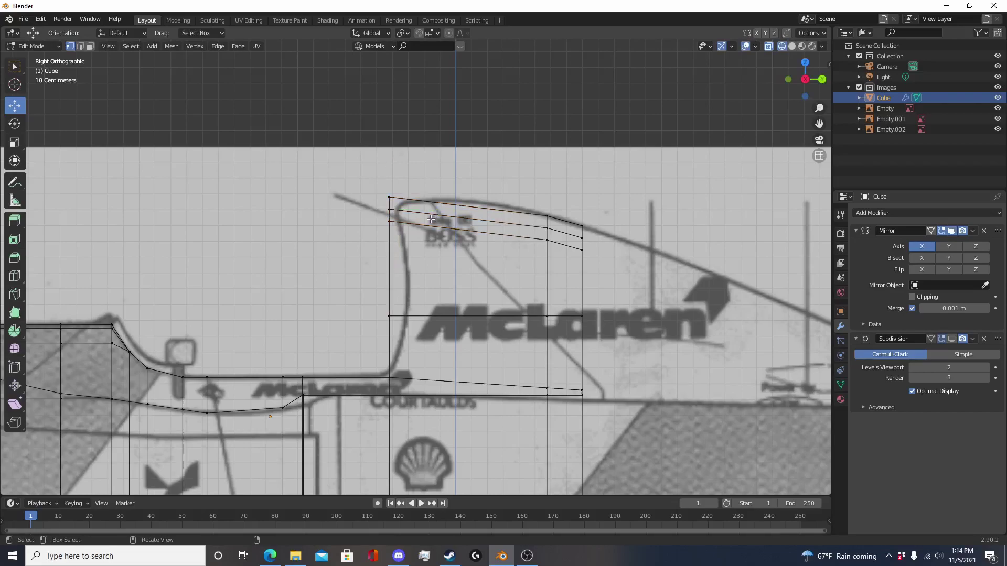
{"action": "key", "text": "c"}
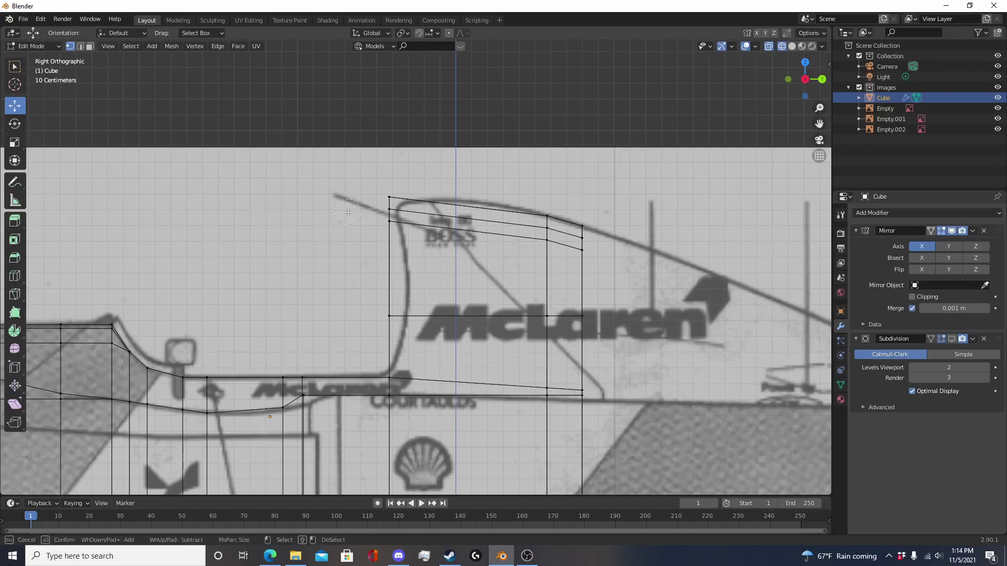
{"action": "mouse_move", "coordinate": [385, 224]}
{"action": "left_mouse_down"}
{"action": "mouse_move", "coordinate": [396, 210]}
{"action": "mouse_move", "coordinate": [592, 251]}
{"action": "left_mouse_up"}
{"action": "key", "text": "Escape"}
{"action": "key", "text": "alt+a"}
Select the airbox's front upper vertices and move them back and down onto the blueprint's intake top corner.
{"action": "key", "text": "c"}
{"action": "left_click_drag", "start_coordinate": [393, 225], "coordinate": [391, 197]}
{"action": "key", "text": "Escape"}
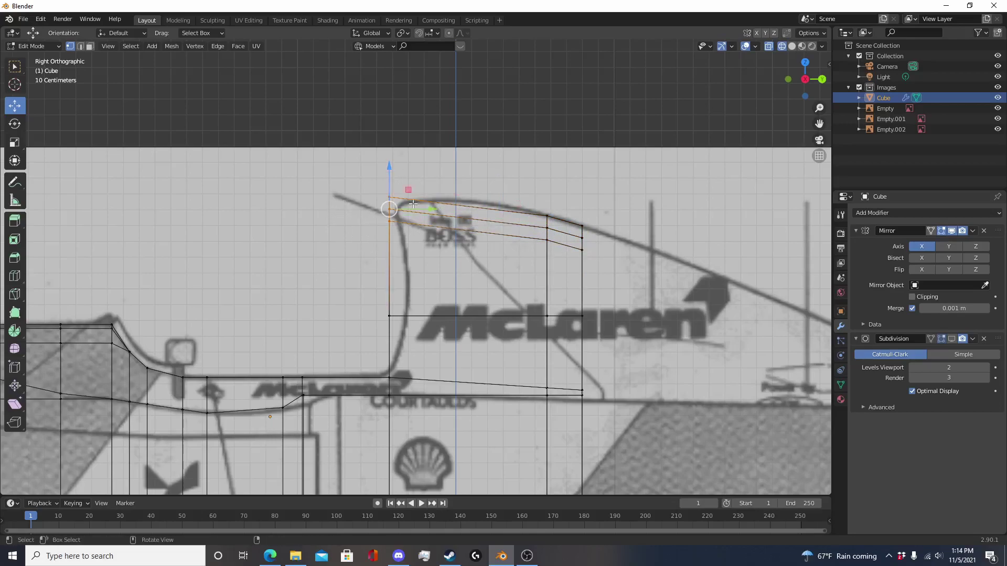
{"action": "scroll", "coordinate": [409, 195], "scroll_direction": "up", "scroll_amount": 4}
{"action": "middle_click_drag", "start_coordinate": [411, 194], "coordinate": [415, 235], "text": "shift"}
{"action": "left_click_drag", "start_coordinate": [402, 188], "coordinate": [425, 190]}
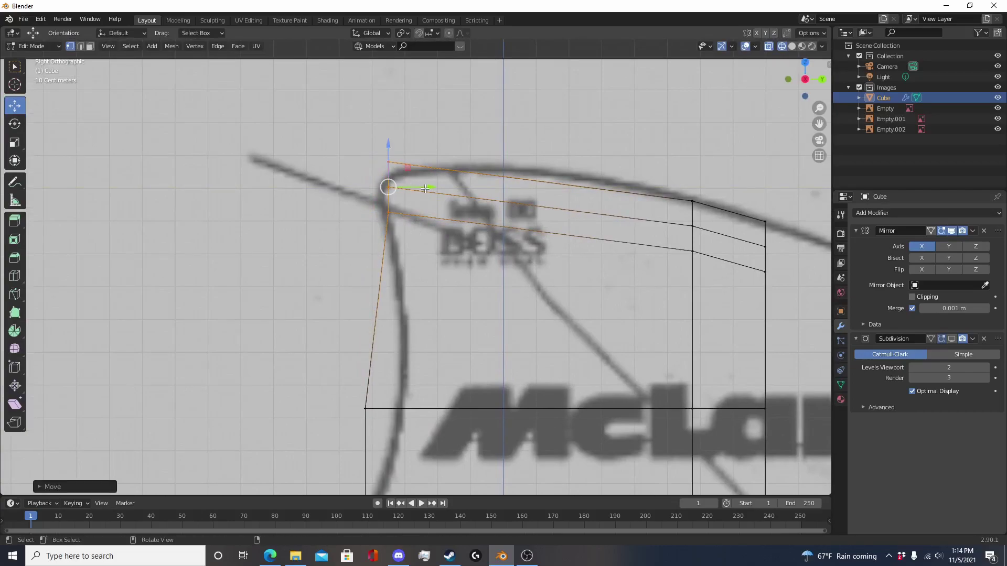
{"action": "key", "text": "g"}
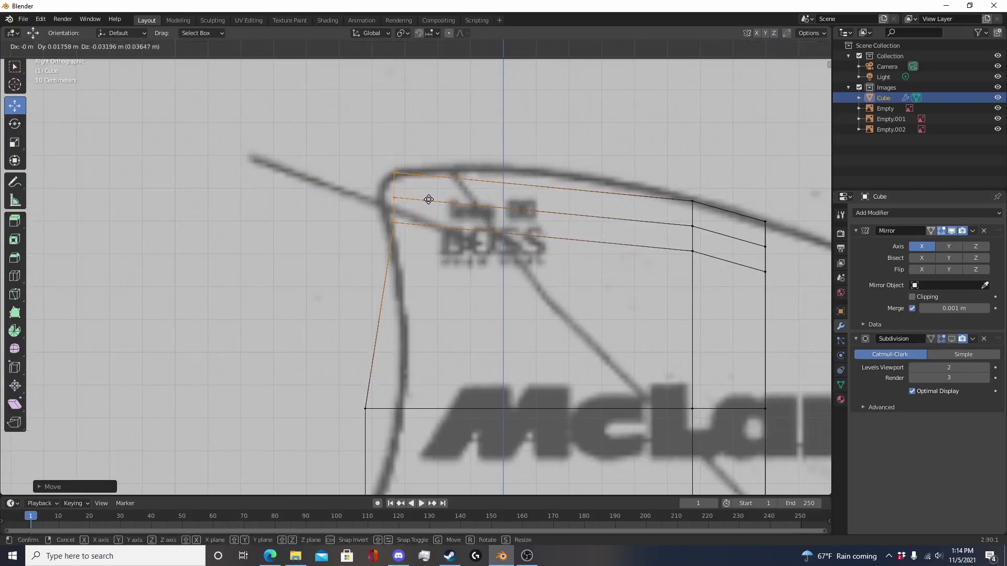
{"action": "left_click", "coordinate": [429, 199]}
Move the airbox's mid-height front vertices back along Y onto the blueprint's curved front edge.
{"action": "left_click", "coordinate": [443, 272]}
{"action": "middle_click_drag", "start_coordinate": [450, 354], "coordinate": [434, 218], "text": "shift"}
{"action": "key", "text": "c"}
{"action": "left_click", "coordinate": [350, 270]}
{"action": "key", "text": "Escape"}
{"action": "key", "text": "g"}
{"action": "left_click_drag", "start_coordinate": [424, 276], "coordinate": [426, 277]}
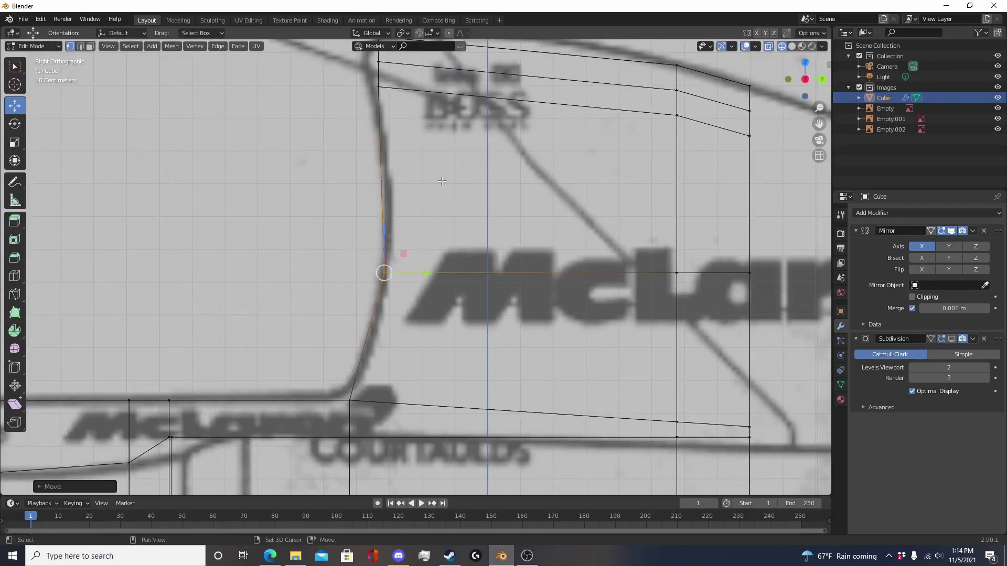
Adjust the airbox's upper front vertices individually to follow the rounded intake lip on the blueprint.
{"action": "middle_click_drag", "start_coordinate": [425, 210], "coordinate": [427, 355], "text": "shift"}
{"action": "left_click", "coordinate": [431, 336]}
{"action": "key", "text": "c"}
{"action": "left_click", "coordinate": [380, 232]}
{"action": "key", "text": "Escape"}
{"action": "left_click_drag", "start_coordinate": [410, 235], "coordinate": [404, 233]}
{"action": "left_click_drag", "start_coordinate": [342, 196], "coordinate": [407, 206]}
{"action": "left_click", "coordinate": [380, 183]}
{"action": "left_click_drag", "start_coordinate": [379, 139], "coordinate": [381, 140]}
Add a crosswise loop cut midway along the airbox and scale it flat into a straight vertical line.
{"action": "key", "text": "ctrl+r"}
{"action": "left_click", "coordinate": [524, 174]}
{"action": "left_click", "coordinate": [529, 175]}
{"action": "scroll", "coordinate": [529, 174], "scroll_direction": "down", "scroll_amount": 6}
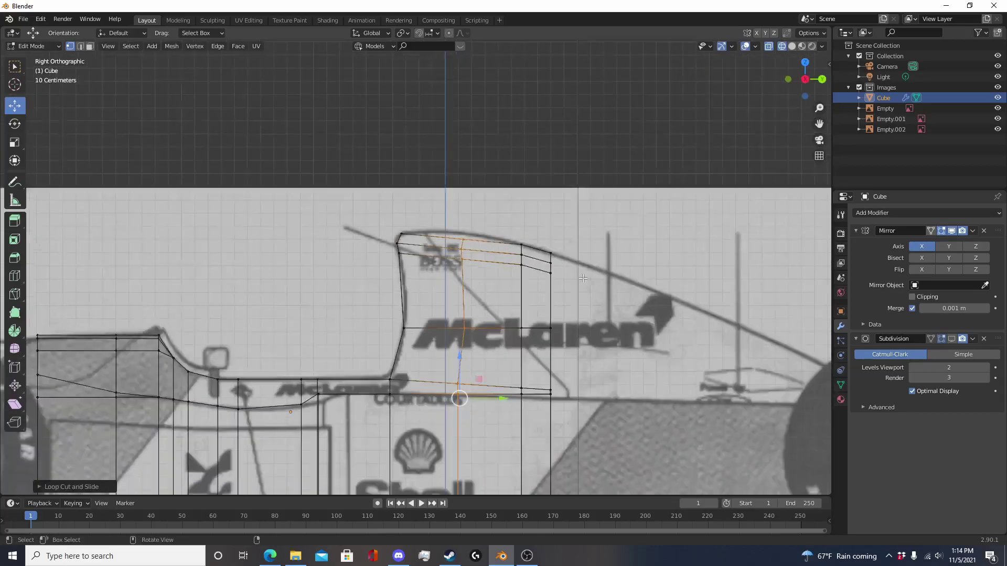
{"action": "key", "text": "s"}
{"action": "left_click", "coordinate": [585, 278]}
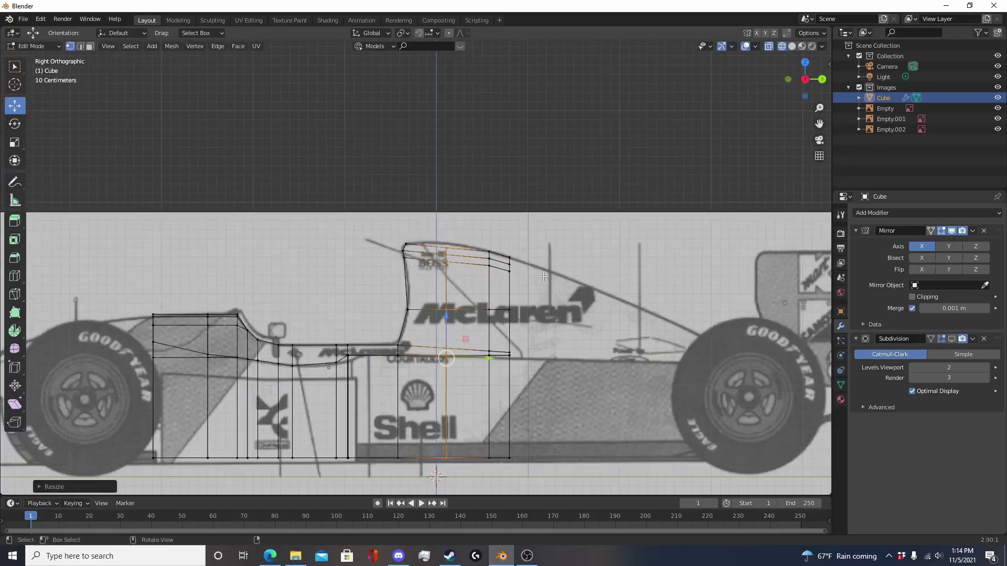
Raise the upper airbox vertices of the new loop about 0.05 m along Z to the blueprint's top curve.
{"action": "scroll", "coordinate": [547, 282], "scroll_direction": "up", "scroll_amount": 5}
{"action": "key", "text": "g"}
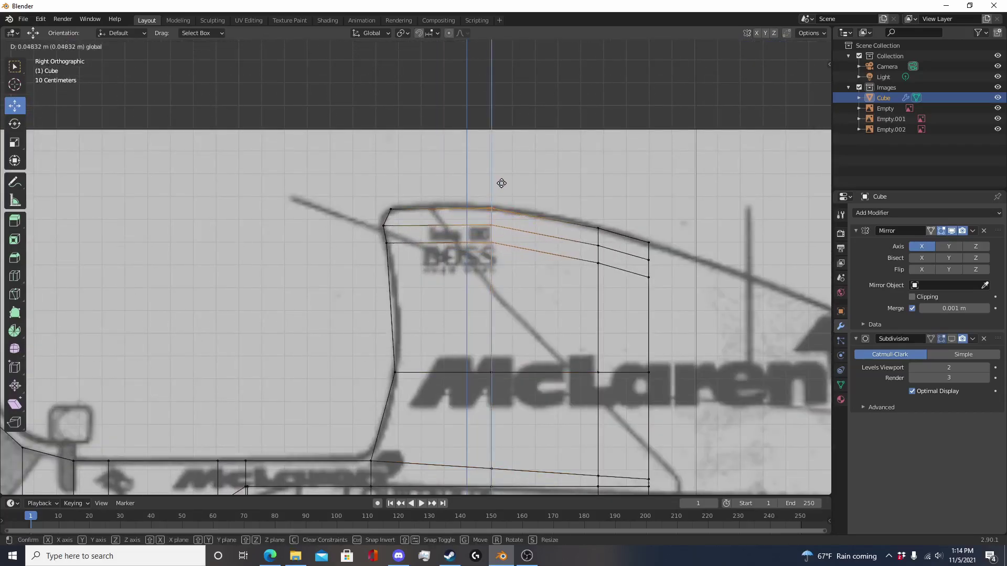
{"action": "left_click_drag", "start_coordinate": [502, 183], "coordinate": [501, 183]}
Inspect the airbox and body shape from several angles in solid shading, both in Edit Mode and Object Mode.
{"action": "scroll", "coordinate": [611, 291], "scroll_direction": "down", "scroll_amount": 6}
{"action": "middle_click_drag", "start_coordinate": [611, 287], "coordinate": [534, 218], "text": "shift"}
{"action": "key", "text": "Tab"}
{"action": "key", "text": "shift+z"}
{"action": "middle_click_drag", "start_coordinate": [423, 238], "coordinate": [538, 253]}
{"action": "key", "text": "Tab"}
{"action": "scroll", "coordinate": [474, 286], "scroll_direction": "up", "scroll_amount": 5}
{"action": "middle_click_drag", "start_coordinate": [474, 286], "coordinate": [436, 296]}
{"action": "middle_click_drag", "start_coordinate": [368, 307], "coordinate": [268, 386]}
{"action": "scroll", "coordinate": [312, 346], "scroll_direction": "down", "scroll_amount": 5}
{"action": "key", "text": "Tab"}
{"action": "key", "text": "Tab"}
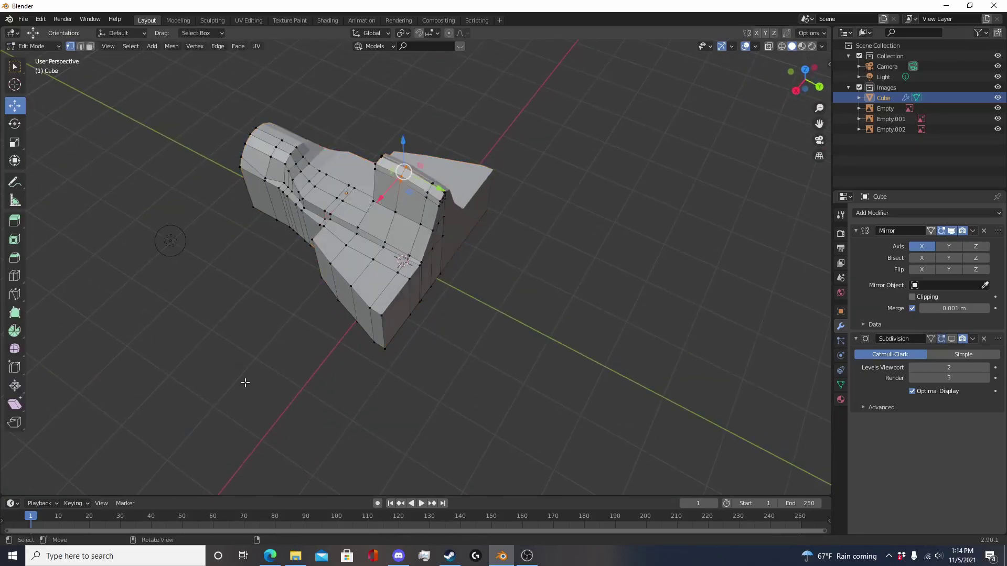
{"action": "middle_click_drag", "start_coordinate": [245, 383], "coordinate": [361, 345]}
{"action": "key", "text": "Tab"}
{"action": "middle_click_drag", "start_coordinate": [310, 374], "coordinate": [440, 321], "text": "shift"}
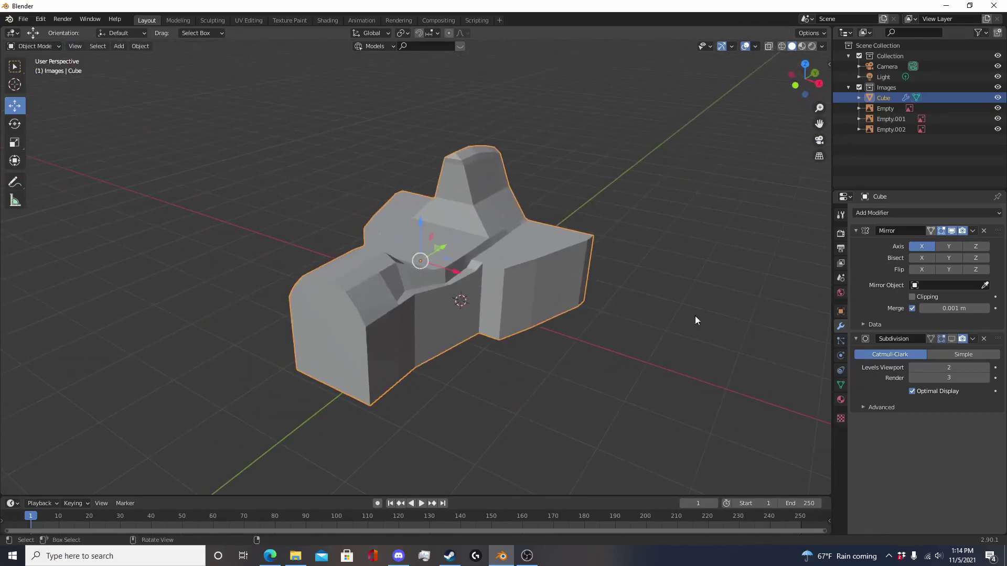
Enable the Subdivision modifier's viewport display with a viewport level of 1 and resume editing the body mesh.
{"action": "left_click", "coordinate": [952, 339]}
{"action": "left_click", "coordinate": [912, 367]}
{"action": "key", "text": "Tab"}
{"action": "mouse_move", "coordinate": [481, 364]}
{"action": "middle_mouse_down"}
{"action": "mouse_move", "coordinate": [479, 338]}
{"action": "mouse_move", "coordinate": [418, 337]}
{"action": "mouse_move", "coordinate": [495, 361]}
{"action": "middle_mouse_up"}
Select the body's front end vertices in the side view and extrude them forward to the blueprint's nose tip.
{"action": "key", "text": "KP_3"}
{"action": "key", "text": "a"}
{"action": "key", "text": "a"}
{"action": "key", "text": "c"}
{"action": "left_click", "coordinate": [349, 282]}
{"action": "key", "text": "Escape"}
{"action": "key", "text": "e"}
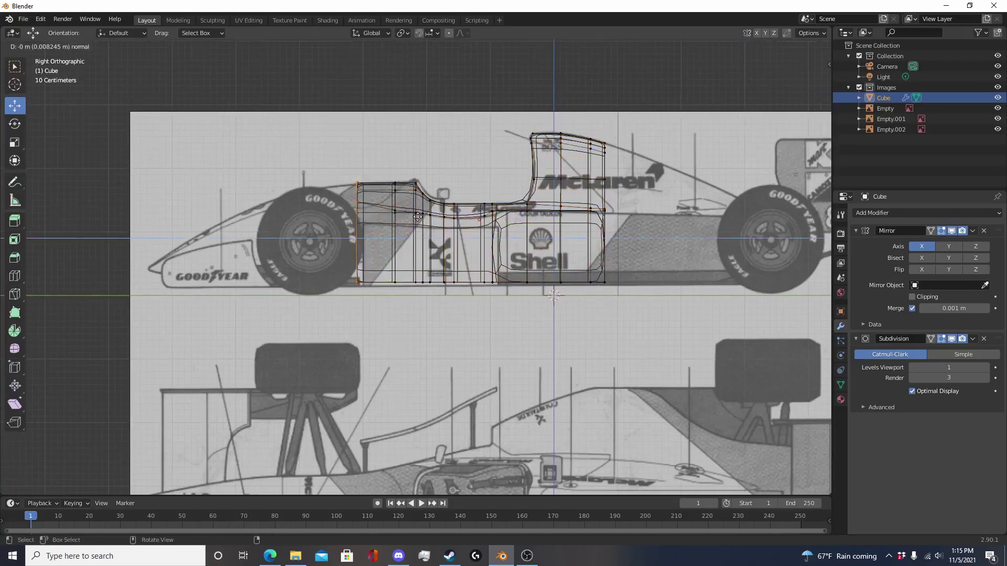
{"action": "left_click", "coordinate": [195, 291]}
Delete the extruded nose section's inner face along the mirror plane.
{"action": "middle_click_drag", "start_coordinate": [195, 292], "coordinate": [417, 336]}
{"action": "key", "text": "shift+z"}
{"action": "left_click", "coordinate": [91, 46]}
{"action": "left_click", "coordinate": [491, 367]}
{"action": "key", "text": "shift+z"}
{"action": "key", "text": "x"}
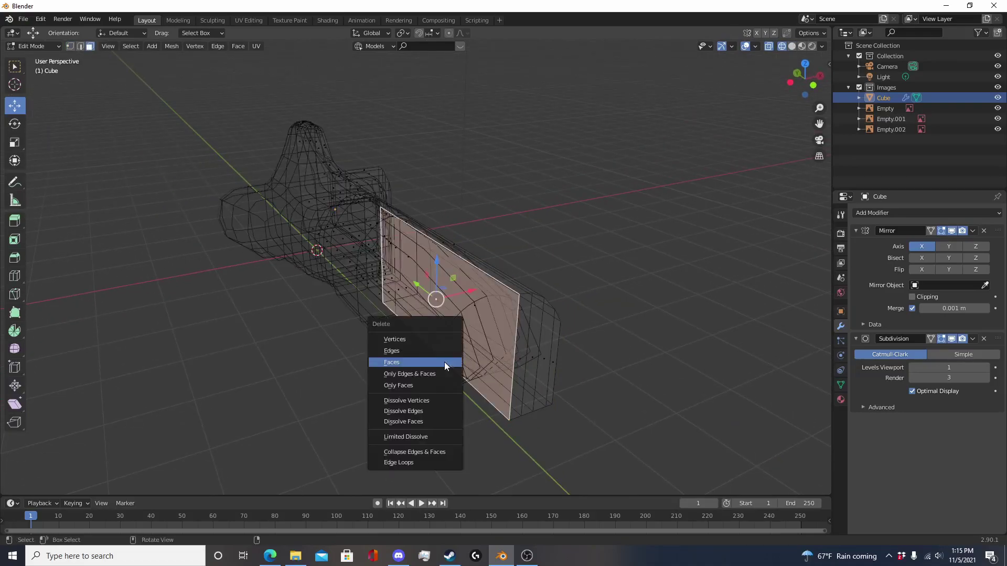
{"action": "left_click", "coordinate": [445, 362]}
Delete the other unwanted face inside the body behind the extruded nose and check the mesh in solid shading.
{"action": "middle_click_drag", "start_coordinate": [443, 360], "coordinate": [433, 326]}
{"action": "left_click", "coordinate": [379, 271]}
{"action": "middle_click_drag", "start_coordinate": [379, 271], "coordinate": [513, 262]}
{"action": "left_click", "coordinate": [423, 255]}
{"action": "key", "text": "x"}
{"action": "left_click", "coordinate": [423, 256]}
{"action": "middle_click_drag", "start_coordinate": [513, 309], "coordinate": [449, 339]}
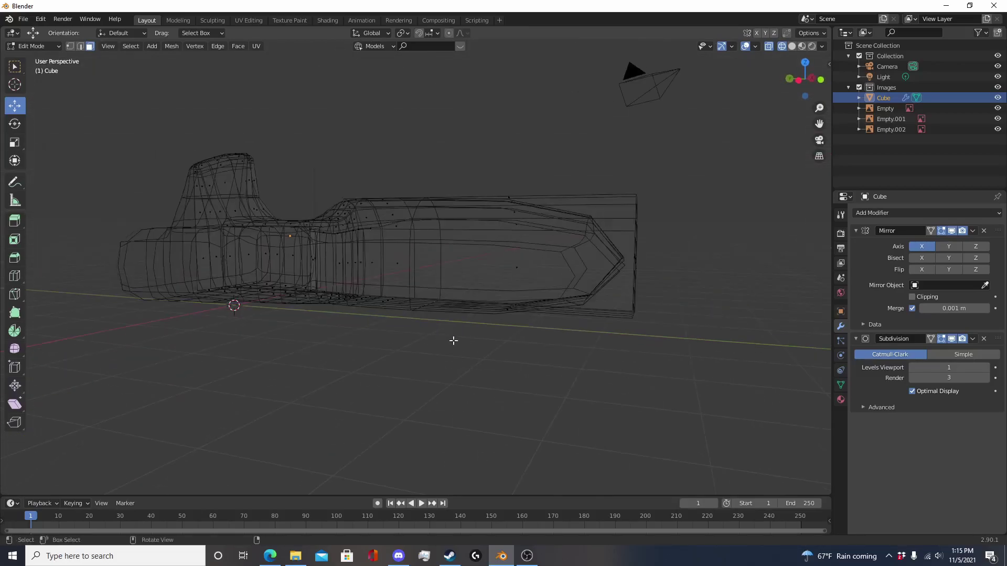
{"action": "key", "text": "a"}
{"action": "key", "text": "shift+z"}
{"action": "middle_click_drag", "start_coordinate": [505, 361], "coordinate": [465, 370]}
Select the upper vertices at the nose's front end in the side view and scale them closer together along Z.
{"action": "key", "text": "KP_3"}
{"action": "key", "text": "shift+z"}
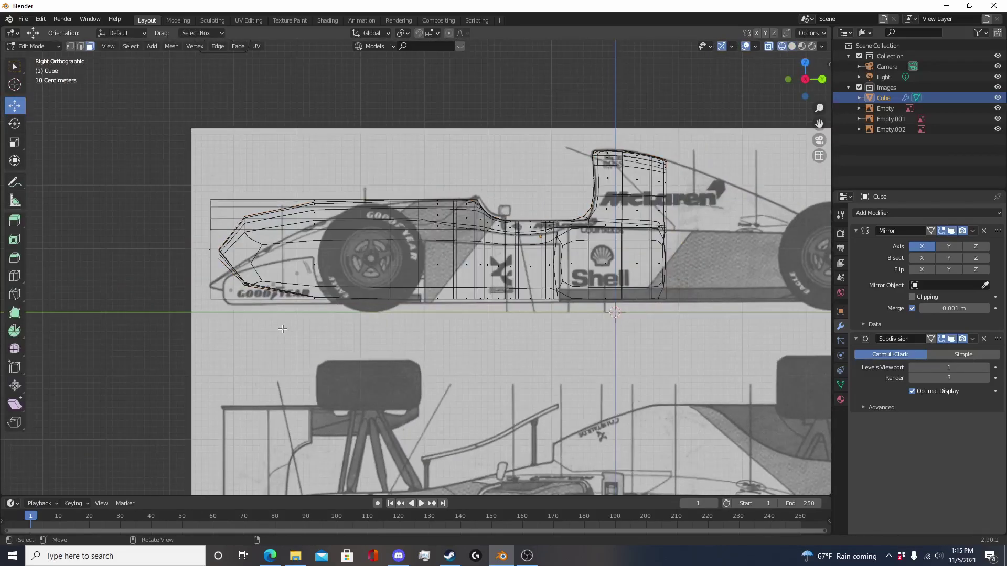
{"action": "middle_click_drag", "start_coordinate": [155, 259], "coordinate": [227, 247], "text": "shift"}
{"action": "scroll", "coordinate": [105, 91], "scroll_direction": "up", "scroll_amount": 4}
{"action": "key", "text": "a"}
{"action": "key", "text": "a"}
{"action": "key", "text": "c"}
{"action": "left_click_drag", "start_coordinate": [142, 164], "coordinate": [141, 104]}
{"action": "right_click", "coordinate": [142, 97]}
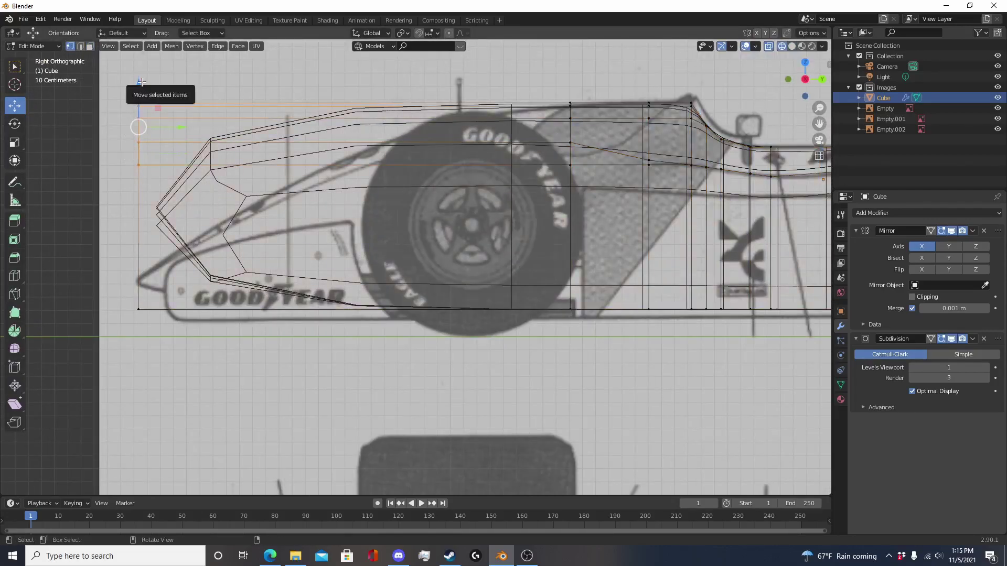
{"action": "key", "text": "s"}
{"action": "key", "text": "z"}
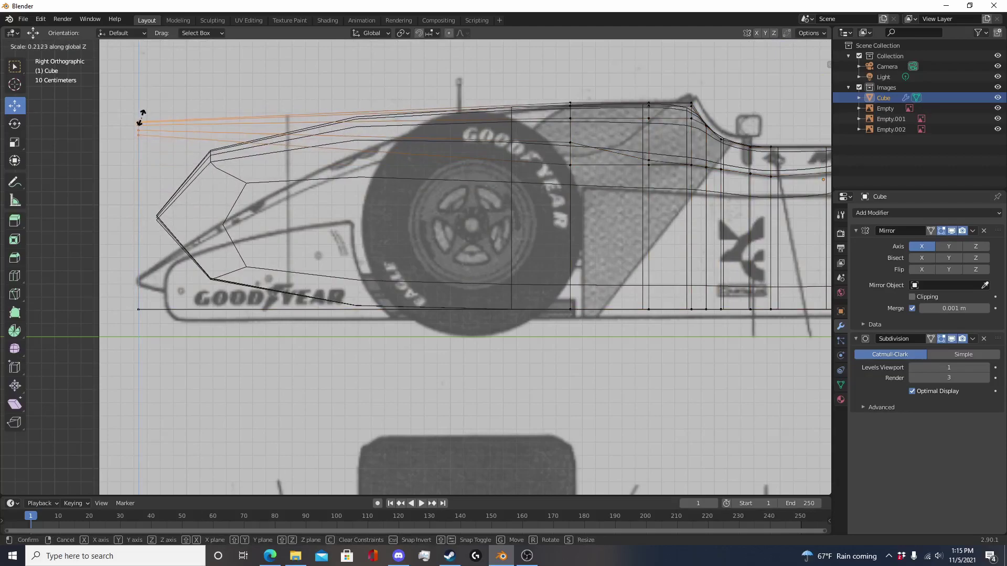
Flatten the nose's front vertices along Z and lower them to match the nose tip in the side blueprint.
{"action": "left_click", "coordinate": [143, 114]}
{"action": "key", "text": "g"}
{"action": "left_click_drag", "start_coordinate": [138, 257], "coordinate": [138, 264]}
{"action": "key", "text": "s"}
{"action": "key", "text": "z"}
{"action": "left_click", "coordinate": [137, 274]}
{"action": "key", "text": "g"}
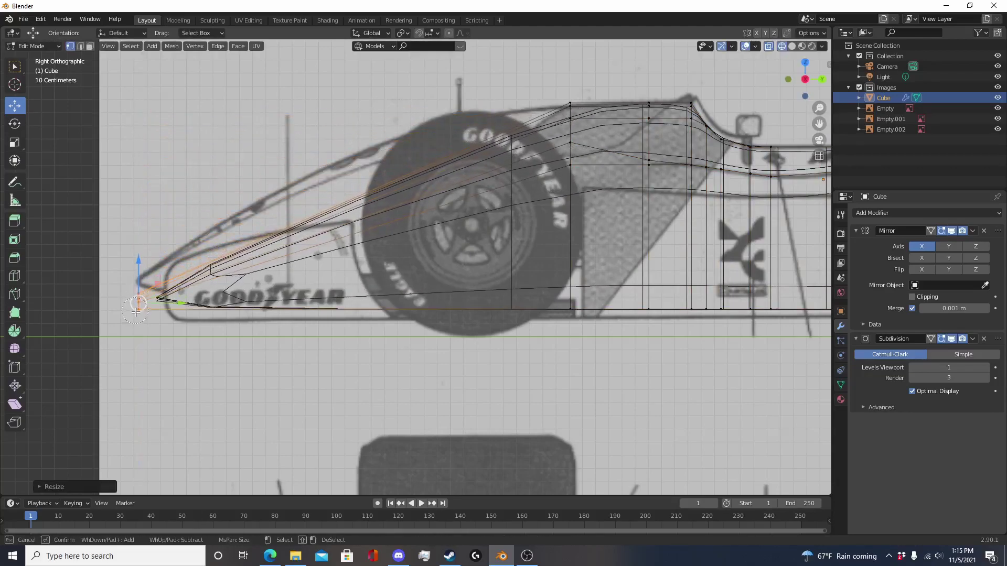
{"action": "left_click", "coordinate": [154, 250]}
Compare the smoothed car body's side profile with the side blueprint.
{"action": "key", "text": "Tab"}
{"action": "scroll", "coordinate": [344, 382], "scroll_direction": "down", "scroll_amount": 6}
{"action": "key", "text": "z"}
{"action": "middle_click_drag", "start_coordinate": [517, 344], "coordinate": [375, 352], "text": "shift"}
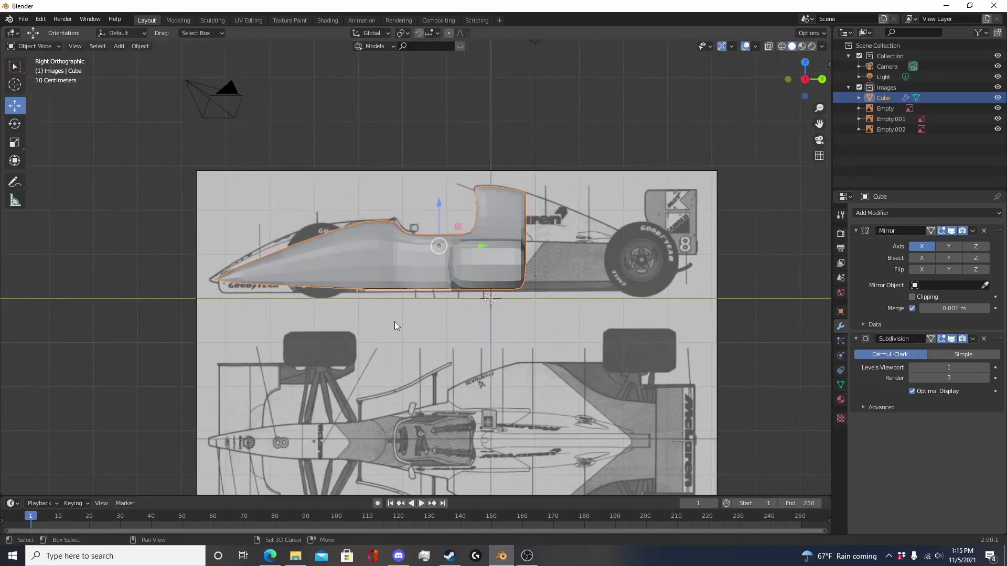
{"action": "key", "text": "Tab"}
{"action": "key", "text": "z"}
{"action": "middle_click_drag", "start_coordinate": [491, 311], "coordinate": [432, 309], "text": "shift"}
{"action": "key", "text": "alt+a"}
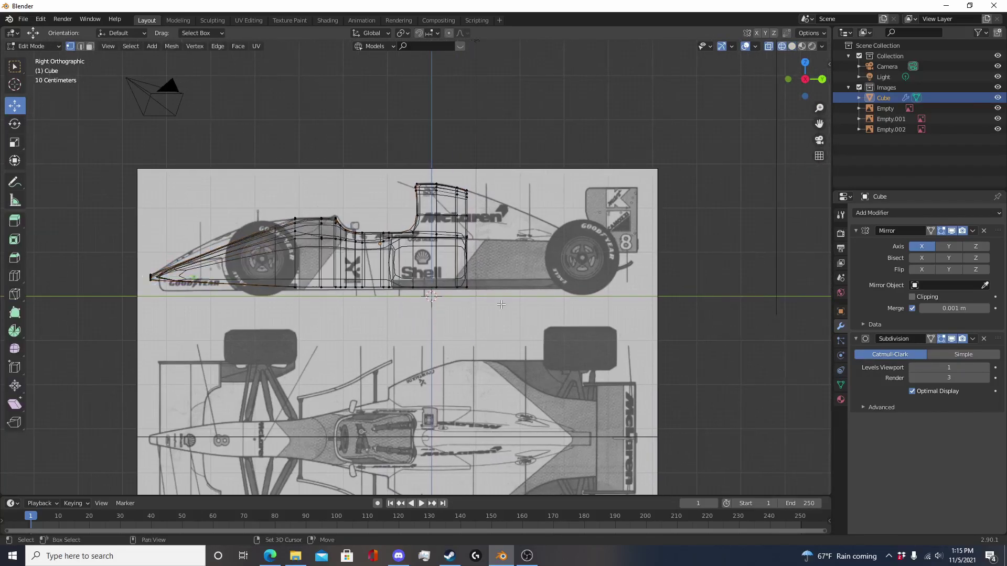
{"action": "middle_click_drag", "start_coordinate": [493, 304], "coordinate": [458, 306], "text": "shift"}
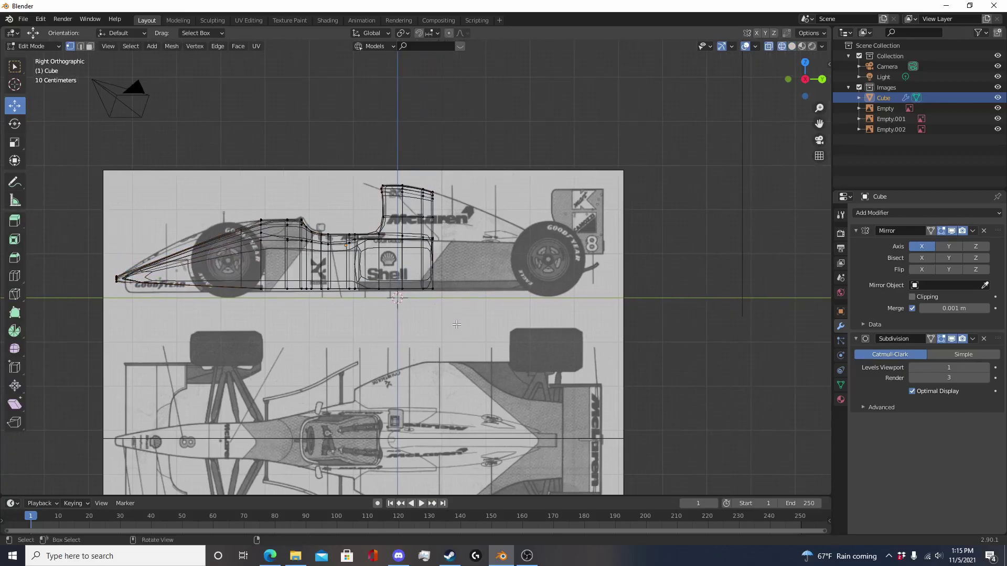
{"action": "middle_click_drag", "start_coordinate": [455, 294], "coordinate": [419, 299], "text": "shift"}
Crease the run of edges along the cockpit side and above the sidepod, back to the rear of the engine cover's base.
{"action": "scroll", "coordinate": [418, 304], "scroll_direction": "up", "scroll_amount": 3}
{"action": "key", "text": "shift+z"}
{"action": "mouse_move", "coordinate": [302, 297]}
{"action": "middle_mouse_down"}
{"action": "mouse_move", "coordinate": [381, 328]}
{"action": "mouse_move", "coordinate": [438, 266]}
{"action": "middle_mouse_up"}
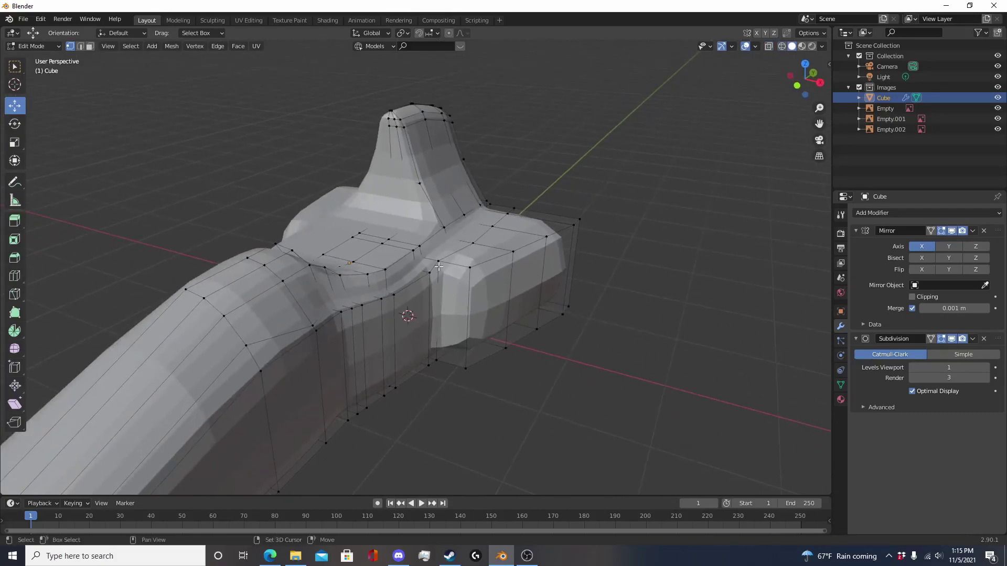
{"action": "scroll", "coordinate": [438, 266], "scroll_direction": "up", "scroll_amount": 2}
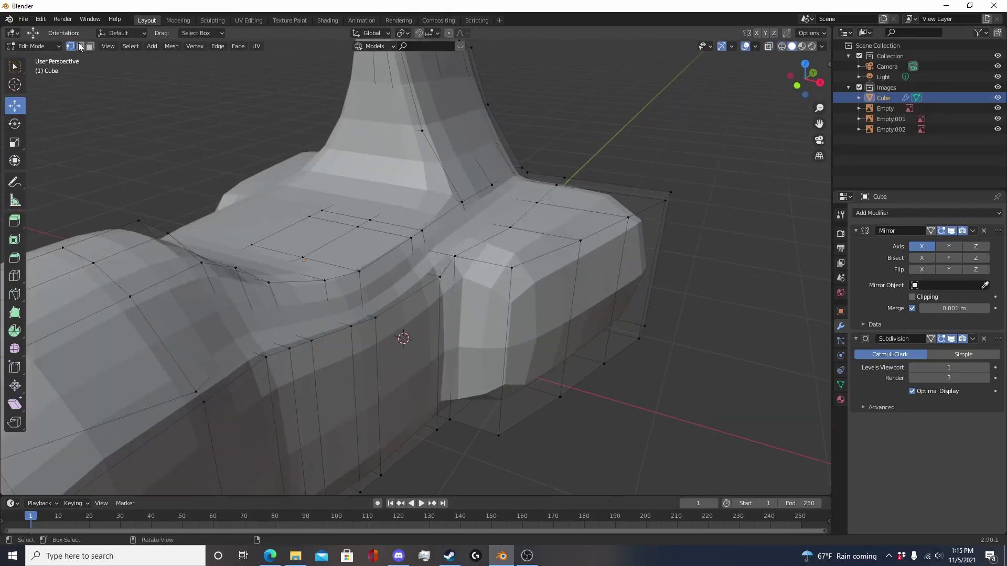
{"action": "key", "text": "shift+z"}
{"action": "left_click", "coordinate": [258, 340], "text": "shift"}
{"action": "left_click", "coordinate": [316, 328], "text": "shift"}
{"action": "left_click", "coordinate": [343, 319], "text": "shift"}
{"action": "left_click", "coordinate": [386, 292], "text": "shift"}
{"action": "left_click", "coordinate": [423, 257], "text": "shift"}
{"action": "left_click", "coordinate": [447, 230], "text": "shift"}
{"action": "left_click", "coordinate": [455, 230], "text": "shift"}
{"action": "left_click", "coordinate": [447, 220], "text": "shift"}
{"action": "left_click", "coordinate": [482, 210], "text": "shift"}
{"action": "left_click", "coordinate": [481, 205], "text": "shift"}
{"action": "left_click", "coordinate": [487, 204], "text": "shift"}
{"action": "left_click", "coordinate": [510, 187], "text": "shift"}
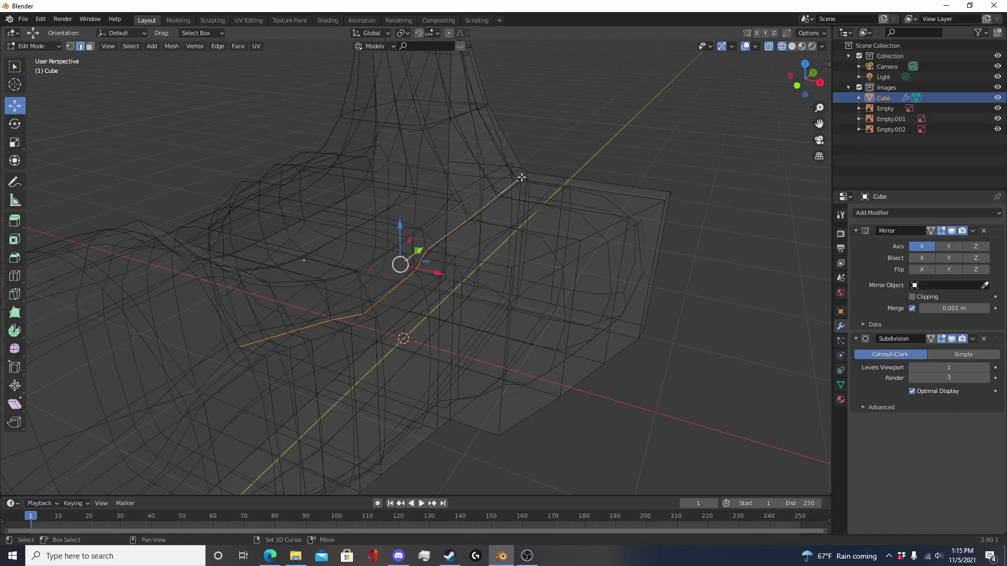
{"action": "left_click", "coordinate": [521, 175], "text": "shift"}
{"action": "key", "text": "shift+z"}
{"action": "middle_click_drag", "start_coordinate": [543, 219], "coordinate": [410, 225]}
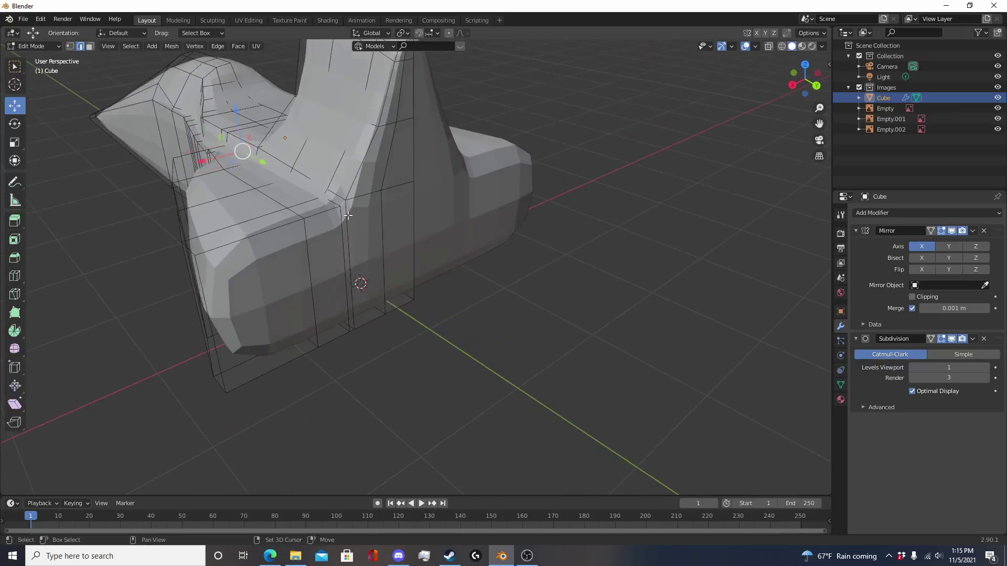
{"action": "key", "text": "shift+z"}
{"action": "scroll", "coordinate": [319, 288], "scroll_direction": "down", "scroll_amount": 4}
{"action": "key", "text": "shift+z"}
{"action": "mouse_move", "coordinate": [286, 290]}
{"action": "middle_mouse_down"}
{"action": "mouse_move", "coordinate": [344, 270]}
{"action": "mouse_move", "coordinate": [397, 297]}
{"action": "middle_mouse_up"}
{"action": "scroll", "coordinate": [398, 298], "scroll_direction": "up", "scroll_amount": 5}
{"action": "key", "text": "shift+z"}
{"action": "key", "text": "shift+z"}
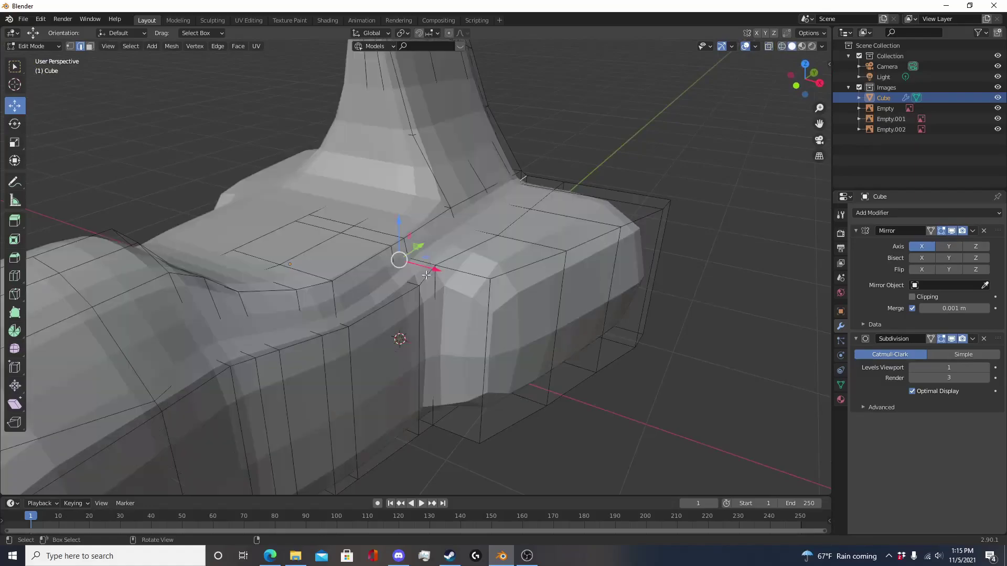
{"action": "key", "text": "shift+e"}
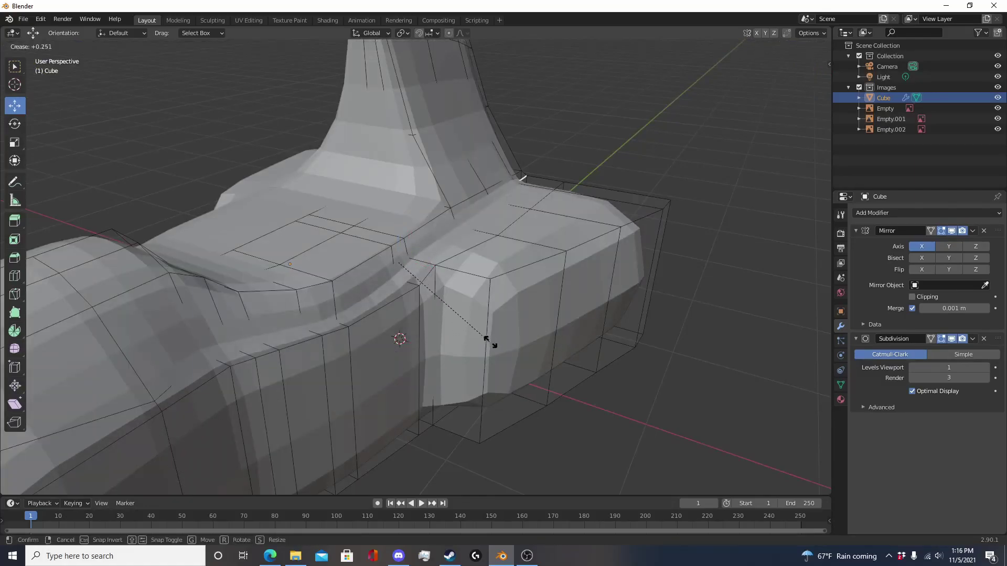
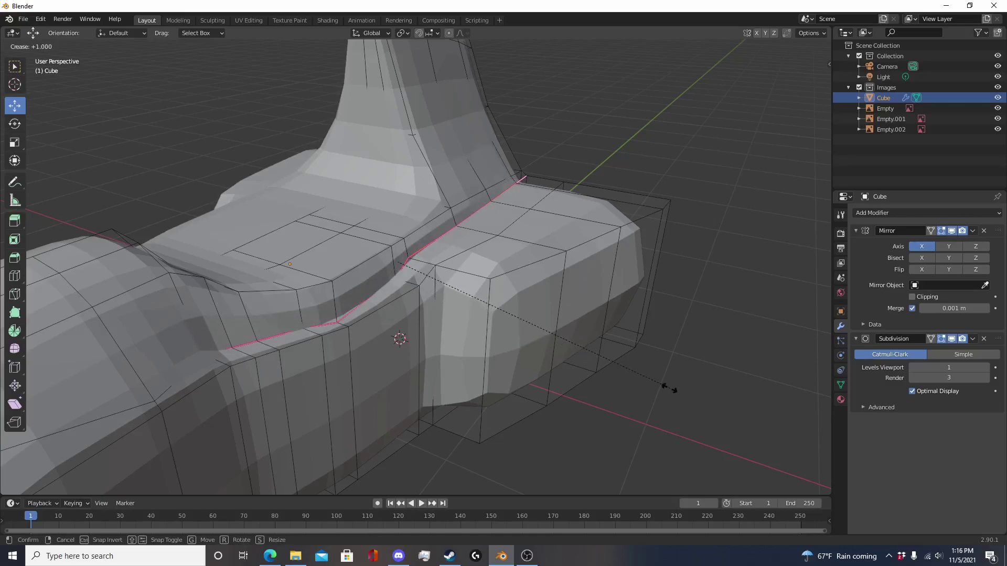
{"action": "left_click", "coordinate": [518, 317]}
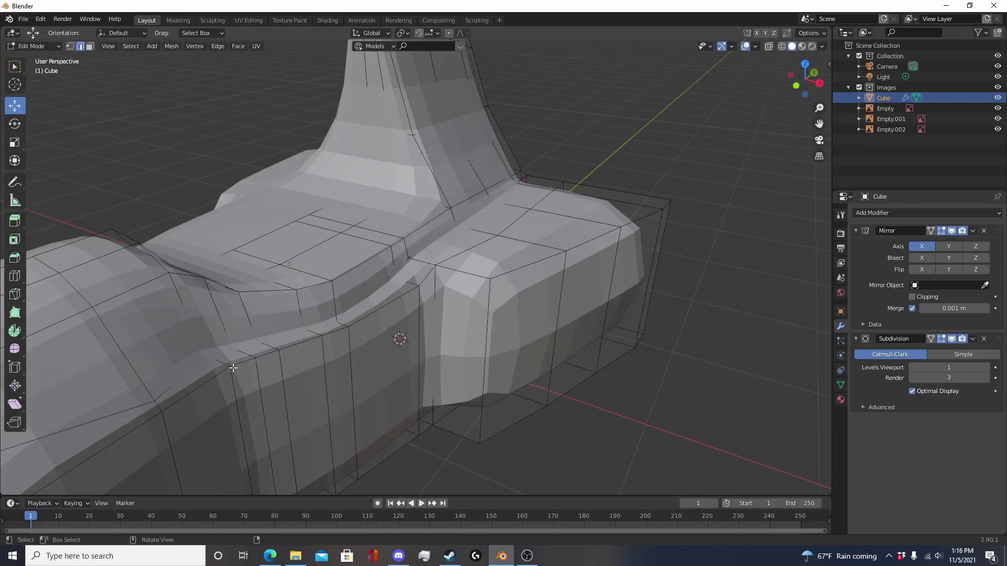
Crease the edge loop running along the upper body side from the nose to the sidepod.
{"action": "left_click", "coordinate": [297, 348], "text": "alt"}
{"action": "scroll", "coordinate": [317, 362], "scroll_direction": "down", "scroll_amount": 4}
{"action": "scroll", "coordinate": [330, 370], "scroll_direction": "up", "scroll_amount": 3}
{"action": "key", "text": "s"}
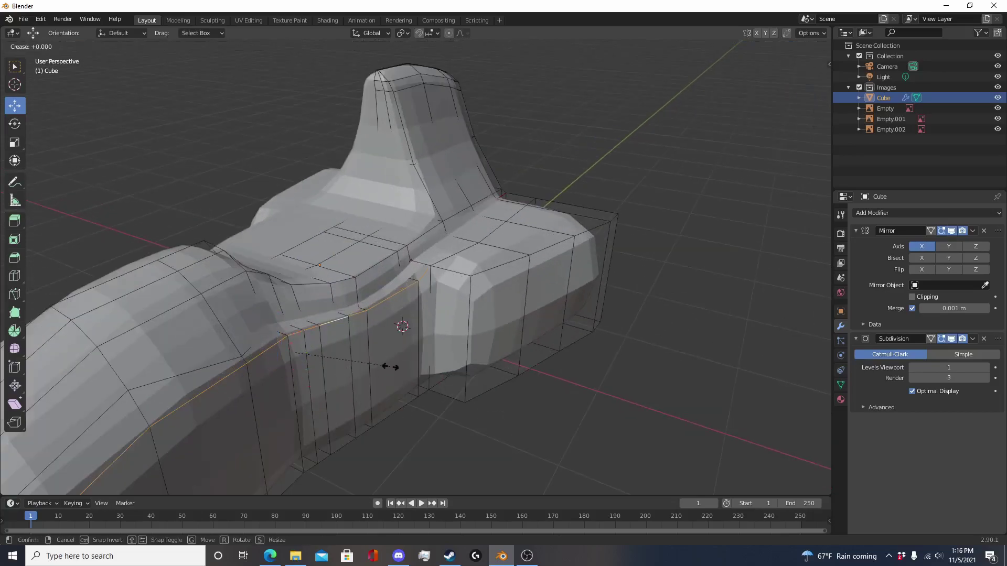
{"action": "left_click", "coordinate": [425, 372]}
{"action": "key", "text": "Tab"}
{"action": "mouse_move", "coordinate": [425, 373]}
{"action": "middle_mouse_down"}
{"action": "mouse_move", "coordinate": [445, 350]}
{"action": "mouse_move", "coordinate": [428, 355]}
{"action": "middle_mouse_up"}
{"action": "key", "text": "Tab"}
{"action": "middle_click_drag", "start_coordinate": [452, 322], "coordinate": [400, 371], "text": "shift"}
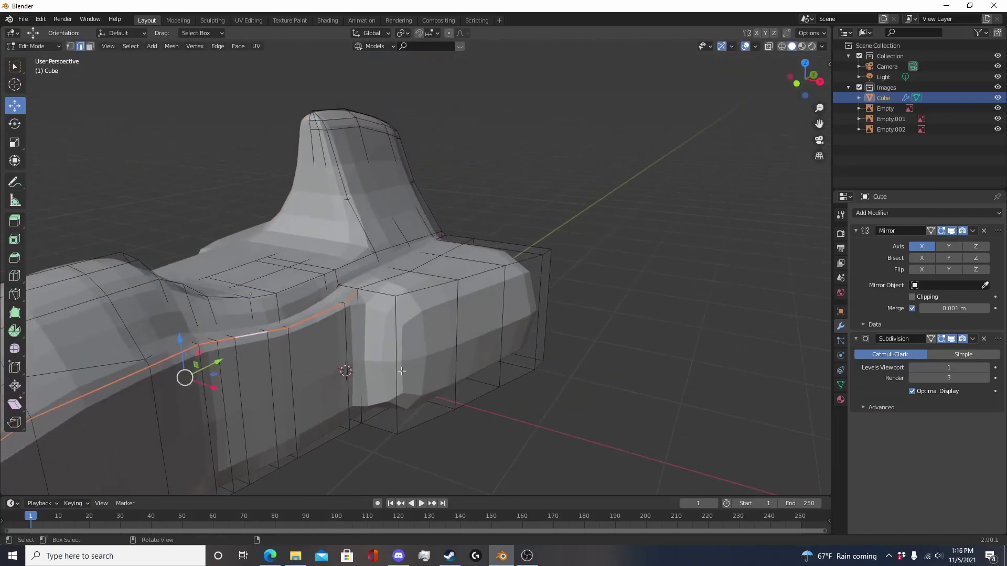
Crease the edges outlining the sidepod's front face.
{"action": "key", "text": "alt+a"}
{"action": "scroll", "coordinate": [392, 371], "scroll_direction": "up", "scroll_amount": 1}
{"action": "left_click", "coordinate": [361, 298], "text": "shift"}
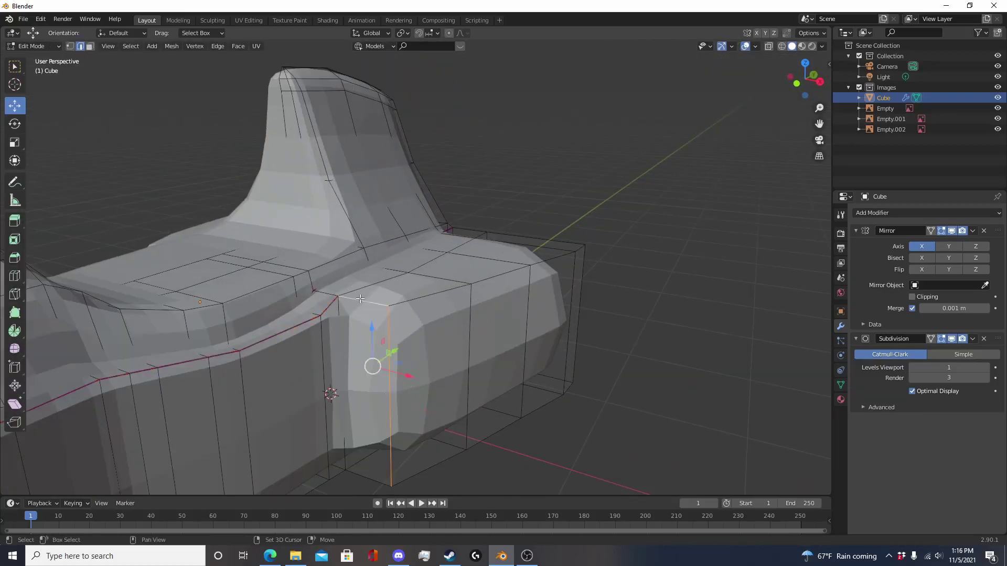
{"action": "left_click", "coordinate": [373, 479], "text": "shift"}
{"action": "middle_click_drag", "start_coordinate": [443, 458], "coordinate": [450, 418], "text": "shift"}
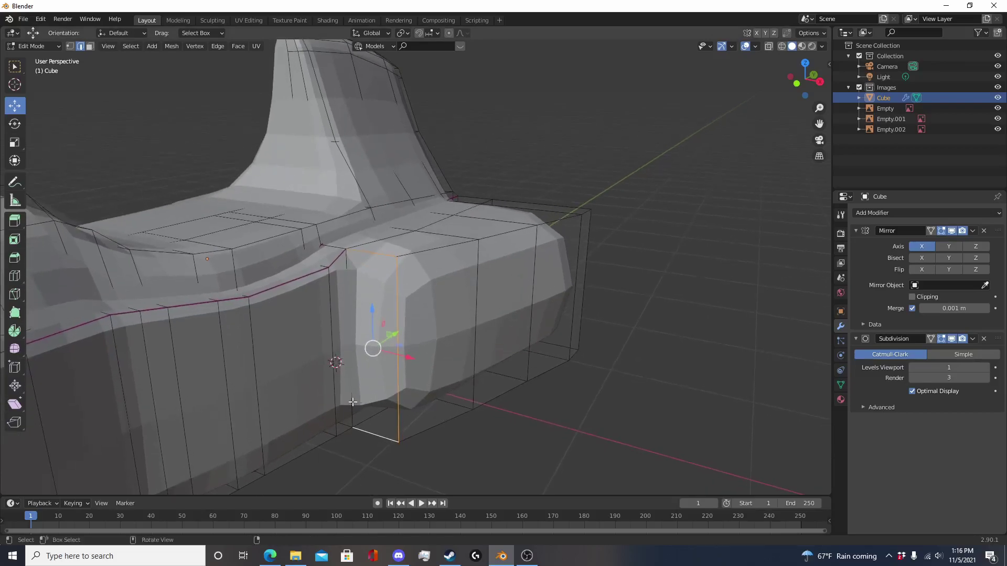
{"action": "left_click", "coordinate": [351, 402], "text": "shift"}
{"action": "key", "text": "shift+e"}
{"action": "left_click", "coordinate": [566, 440]}
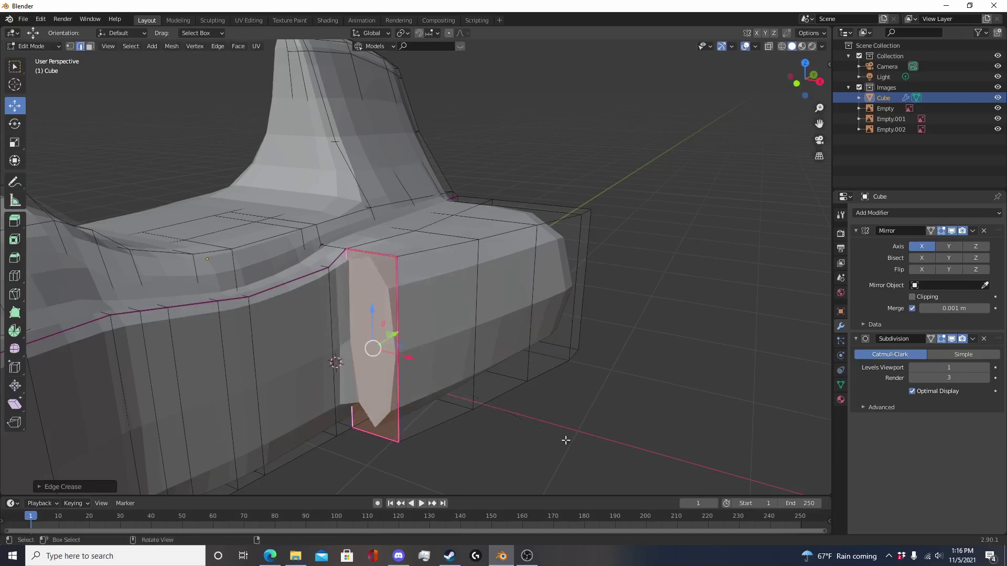
Crease the lower and upper outer edge segments directly behind the sidepod's front face.
{"action": "left_click", "coordinate": [476, 453]}
{"action": "key", "text": "shift+e"}
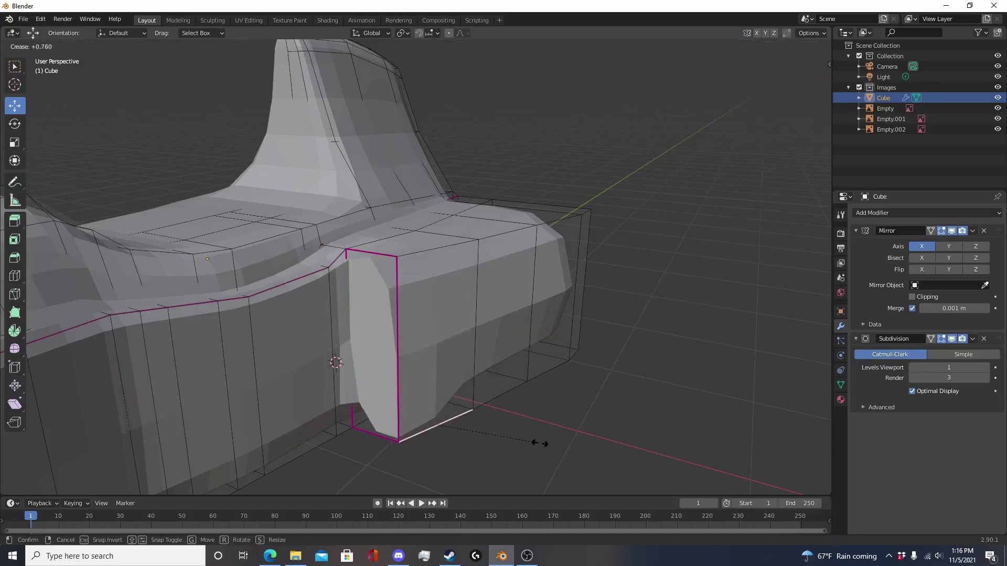
{"action": "left_click", "coordinate": [546, 443]}
{"action": "left_click", "coordinate": [435, 253]}
{"action": "key", "text": "shift+e"}
{"action": "left_click", "coordinate": [540, 235]}
Crease the short edges joining the sidepod's front face to the body at its lower and upper inner corners.
{"action": "left_click", "coordinate": [399, 337]}
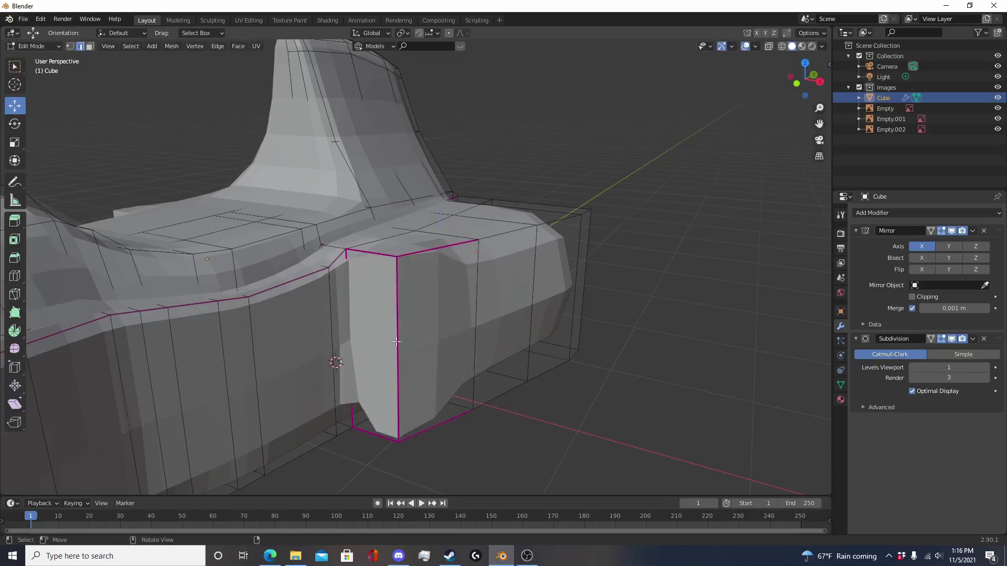
{"action": "left_click", "coordinate": [347, 435]}
{"action": "key", "text": "shift+e"}
{"action": "left_click", "coordinate": [368, 479]}
{"action": "left_click", "coordinate": [340, 273]}
{"action": "left_click", "coordinate": [337, 260]}
{"action": "key", "text": "shift+e"}
{"action": "left_click", "coordinate": [339, 244]}
{"action": "key", "text": "Tab"}
{"action": "middle_click_drag", "start_coordinate": [455, 341], "coordinate": [410, 357]}
{"action": "key", "text": "Tab"}
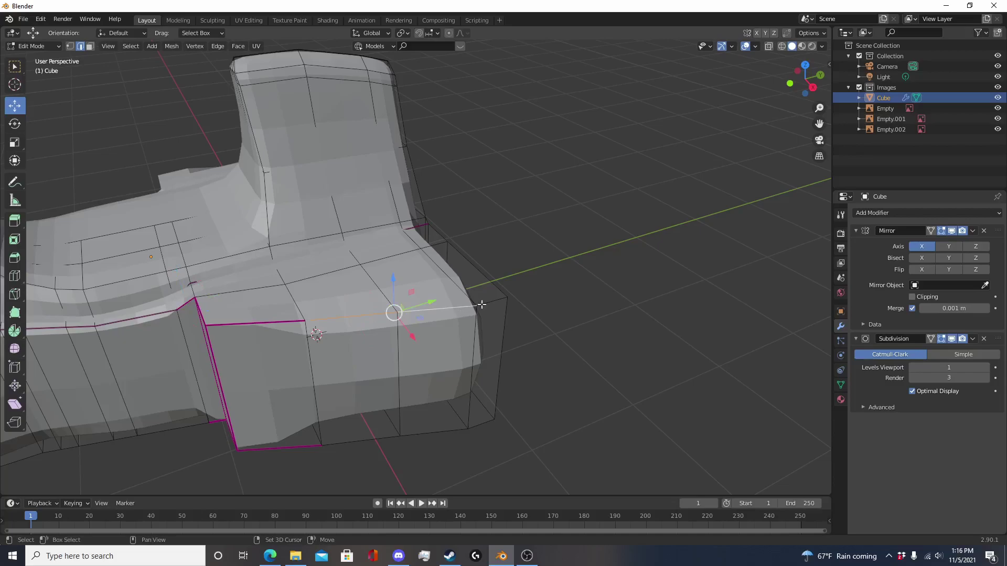
Crease the remaining upper and lower outer edges of the sidepod toward its rear.
{"action": "left_click", "coordinate": [479, 305], "text": "alt"}
{"action": "key", "text": "shift+e"}
{"action": "left_click", "coordinate": [529, 300]}
{"action": "left_click", "coordinate": [378, 440]}
{"action": "left_click", "coordinate": [439, 438], "text": "shift"}
{"action": "left_click", "coordinate": [485, 432], "text": "shift"}
{"action": "key", "text": "shift+e"}
{"action": "left_click", "coordinate": [512, 442]}
{"action": "key", "text": "Tab"}
{"action": "middle_click_drag", "start_coordinate": [512, 442], "coordinate": [461, 335]}
{"action": "key", "text": "Tab"}
Reduce the crease on the sidepod's upper outer edges toward the rear corner.
{"action": "left_click", "coordinate": [516, 299], "text": "shift"}
{"action": "left_click", "coordinate": [593, 254], "text": "shift"}
{"action": "left_click", "coordinate": [614, 263], "text": "shift"}
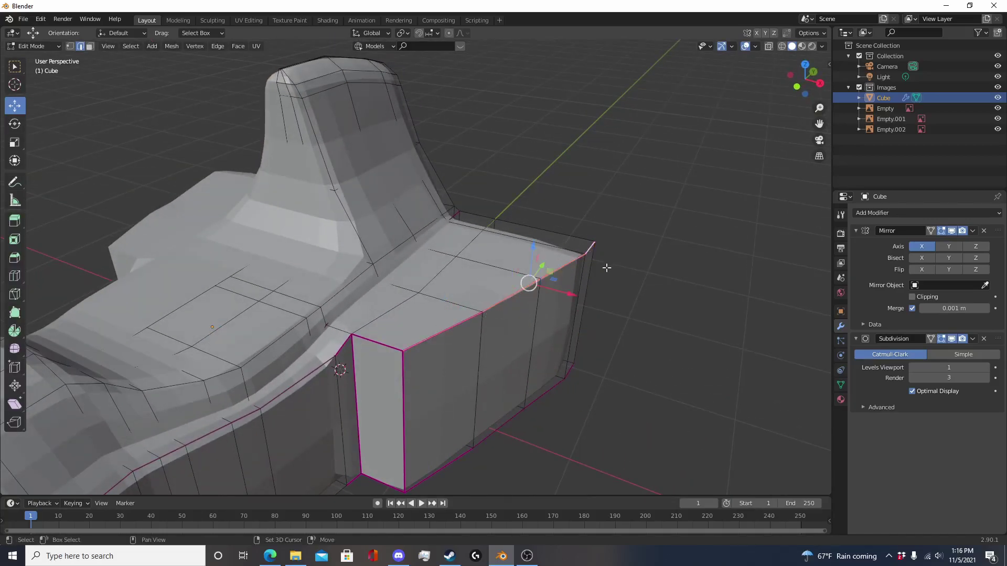
{"action": "key", "text": "shift+e"}
{"action": "left_click", "coordinate": [582, 278]}
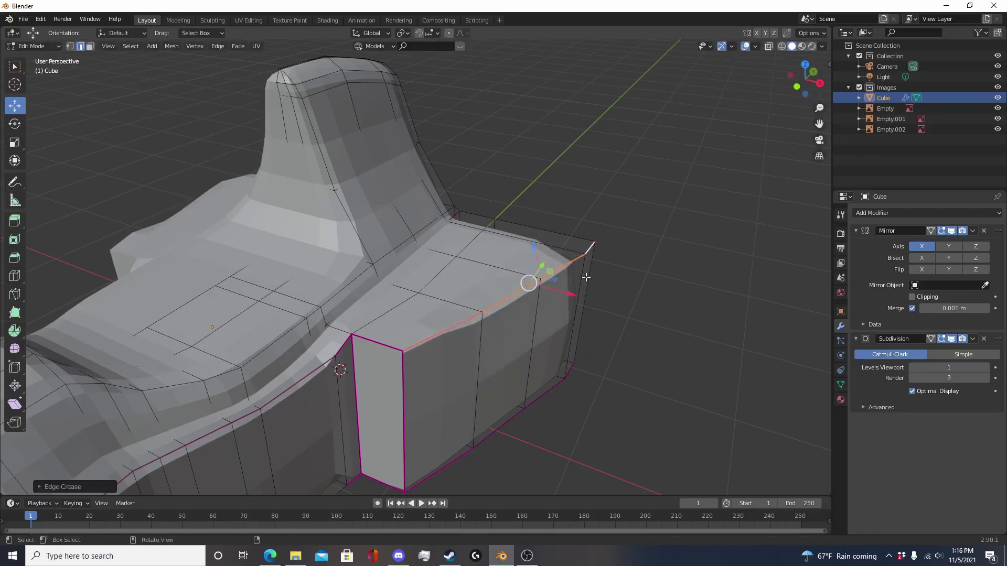
Add a lengthwise loop cut along the sidepod and slide it about 0.57 toward the outer edge.
{"action": "key", "text": "ctrl+r"}
{"action": "left_click", "coordinate": [535, 241]}
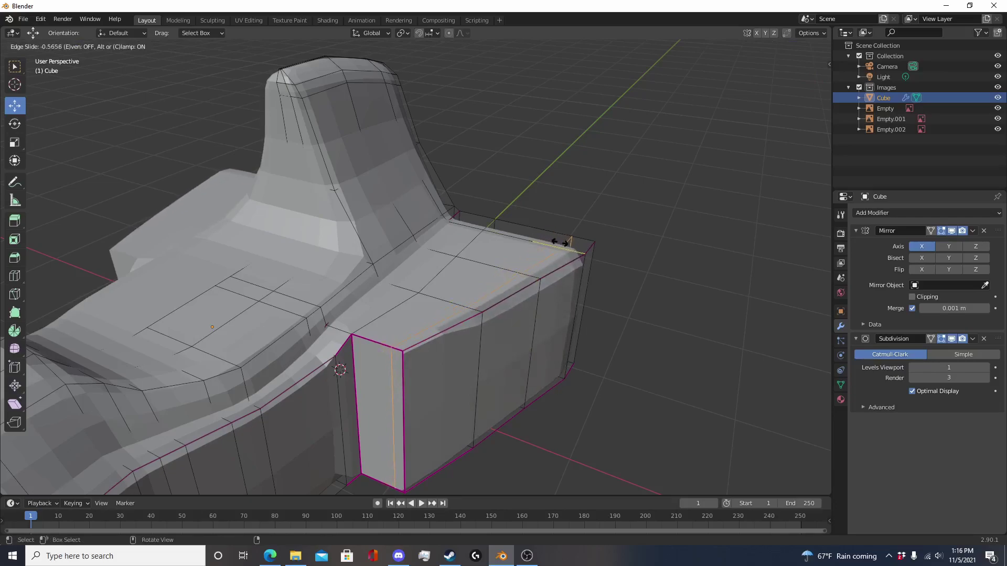
{"action": "left_click", "coordinate": [562, 243]}
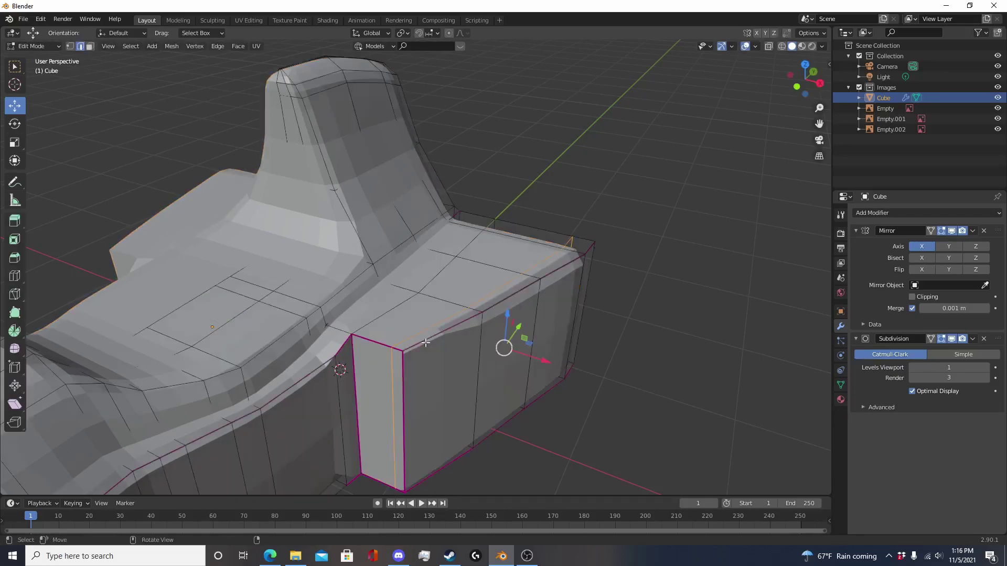
Lower the crease of the sidepod's foremost upper outer edge by about 0.22.
{"action": "left_click", "coordinate": [425, 342]}
{"action": "key", "text": "shift+e"}
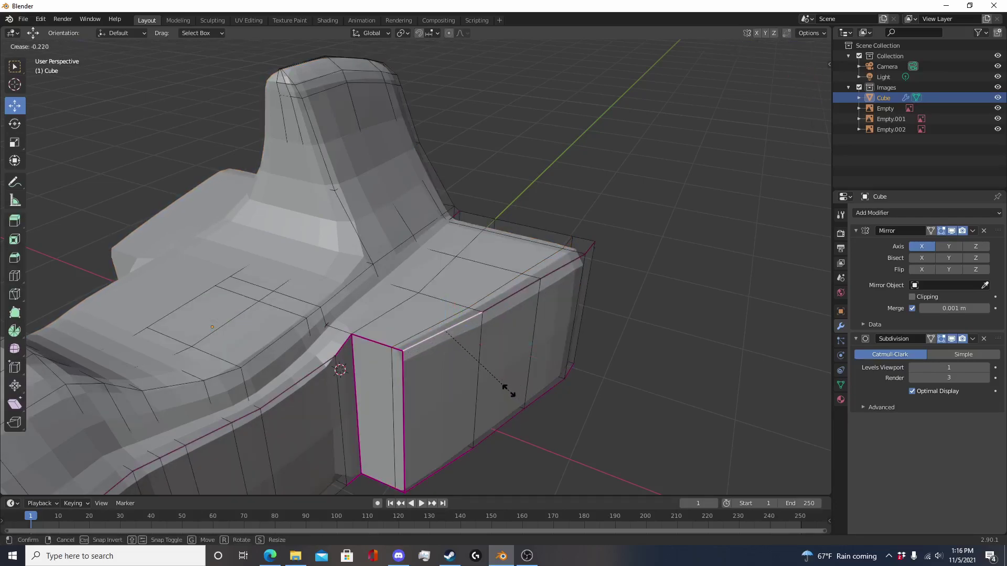
{"action": "left_click", "coordinate": [509, 392]}
{"action": "key", "text": "Tab"}
{"action": "scroll", "coordinate": [512, 393], "scroll_direction": "down", "scroll_amount": 6}
{"action": "mouse_move", "coordinate": [512, 393]}
{"action": "middle_mouse_down"}
{"action": "mouse_move", "coordinate": [458, 374]}
{"action": "mouse_move", "coordinate": [309, 360]}
{"action": "mouse_move", "coordinate": [380, 429]}
{"action": "mouse_move", "coordinate": [348, 481]}
{"action": "mouse_move", "coordinate": [472, 378]}
{"action": "mouse_move", "coordinate": [485, 310]}
{"action": "mouse_move", "coordinate": [422, 305]}
{"action": "mouse_move", "coordinate": [462, 341]}
{"action": "mouse_move", "coordinate": [443, 353]}
{"action": "mouse_move", "coordinate": [417, 340]}
{"action": "mouse_move", "coordinate": [469, 323]}
{"action": "middle_mouse_up"}
Crease the edges around the front corner of the engine cover's base, using 1.000 on the side edge.
{"action": "key", "text": "Tab"}
{"action": "scroll", "coordinate": [472, 378], "scroll_direction": "up", "scroll_amount": 6}
{"action": "scroll", "coordinate": [407, 360], "scroll_direction": "up", "scroll_amount": 5}
{"action": "key", "text": "shift+z"}
{"action": "key", "text": "shift+z"}
{"action": "left_click", "coordinate": [476, 309]}
{"action": "key", "text": "shift+z"}
{"action": "key", "text": "shift+z"}
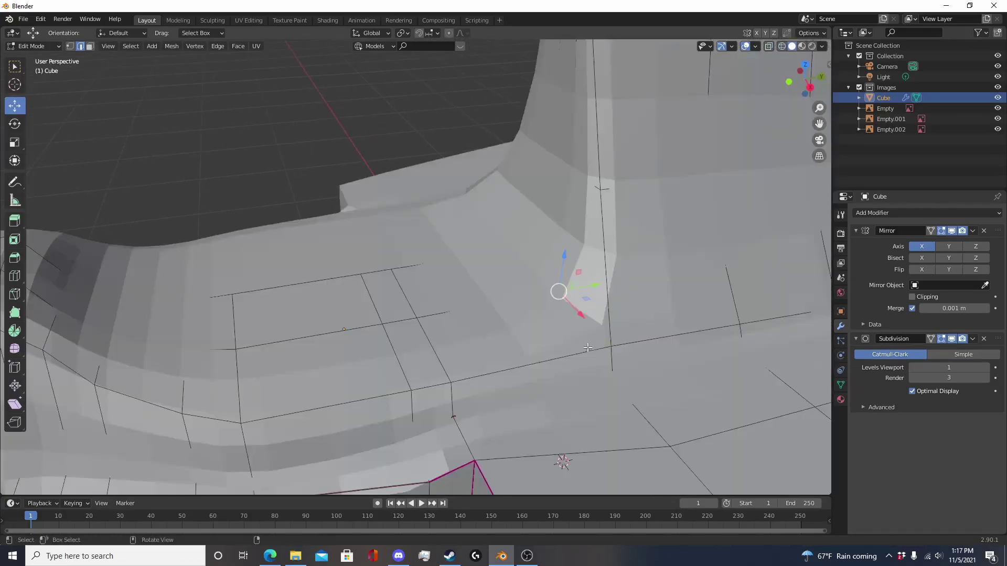
{"action": "key", "text": "shift+e"}
{"action": "left_click", "coordinate": [795, 119]}
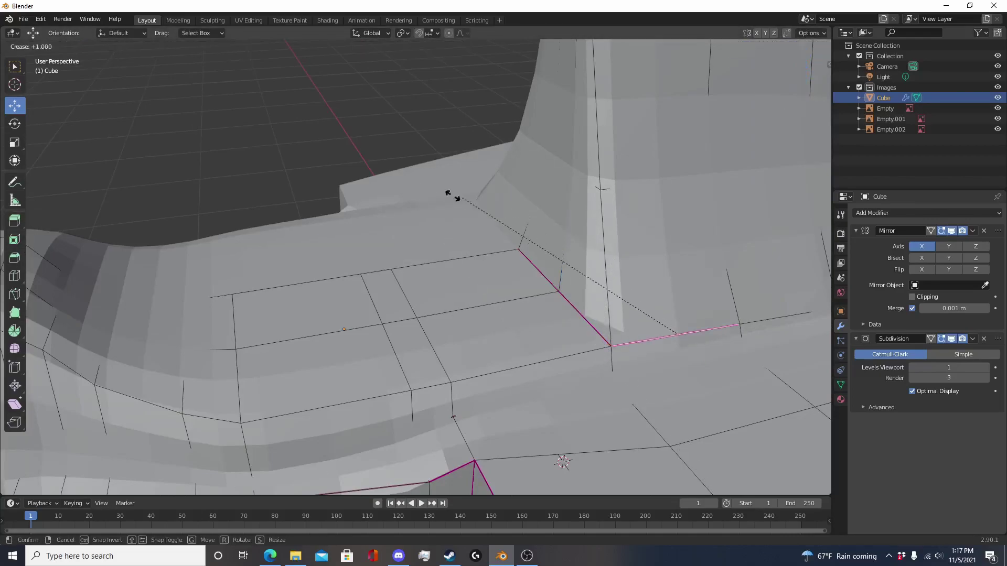
{"action": "key", "text": "Tab"}
{"action": "scroll", "coordinate": [482, 262], "scroll_direction": "down", "scroll_amount": 5}
{"action": "mouse_move", "coordinate": [482, 258]}
{"action": "middle_mouse_down"}
{"action": "mouse_move", "coordinate": [603, 280]}
{"action": "mouse_move", "coordinate": [480, 260]}
{"action": "middle_mouse_up"}
{"action": "key", "text": "Tab"}
Inset the sidepod's front face by about 0.025 m.
{"action": "middle_click_drag", "start_coordinate": [408, 241], "coordinate": [191, 64]}
{"action": "scroll", "coordinate": [604, 204], "scroll_direction": "up", "scroll_amount": 1}
{"action": "scroll", "coordinate": [542, 214], "scroll_direction": "up", "scroll_amount": 4}
{"action": "left_click", "coordinate": [90, 46]}
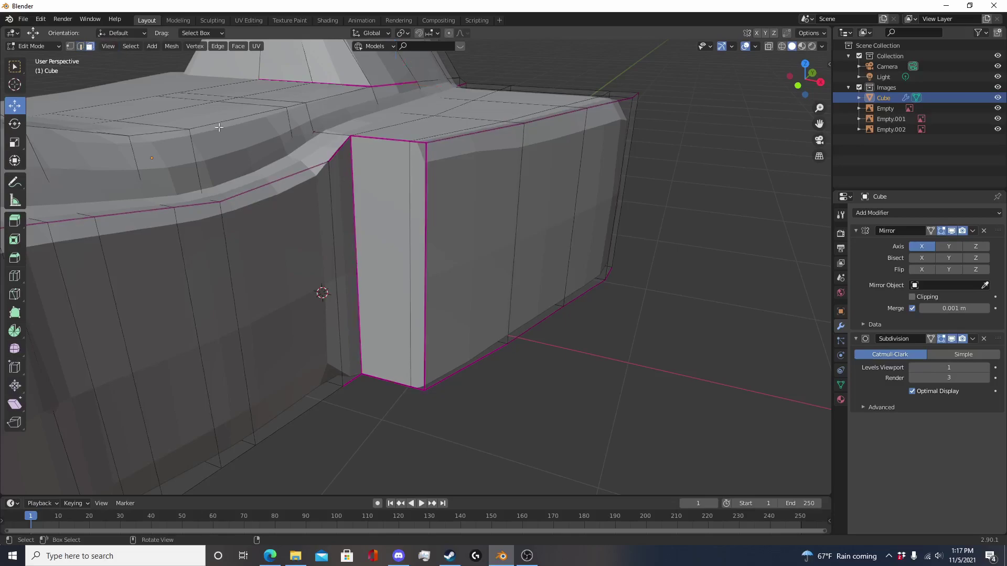
{"action": "left_click", "coordinate": [400, 253]}
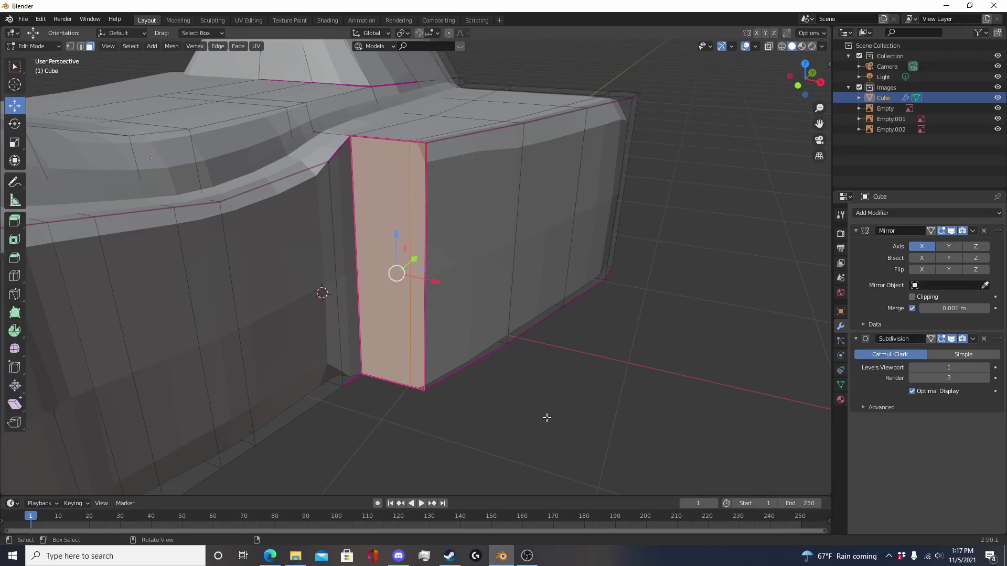
{"action": "key", "text": "i"}
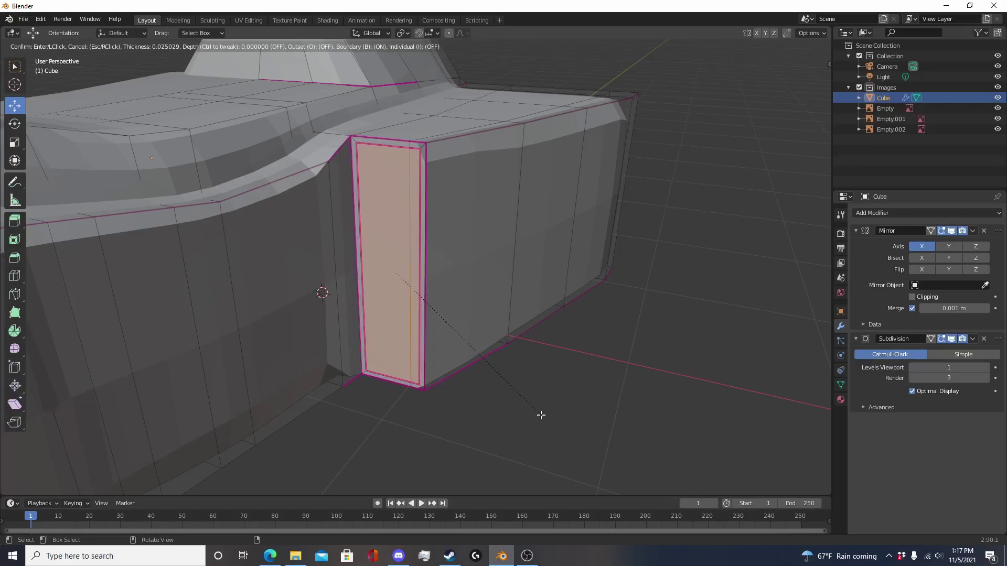
{"action": "left_click", "coordinate": [540, 415]}
Extrude the inset front face backward into the sidepod to form a deep air inlet.
{"action": "key", "text": "KP_3"}
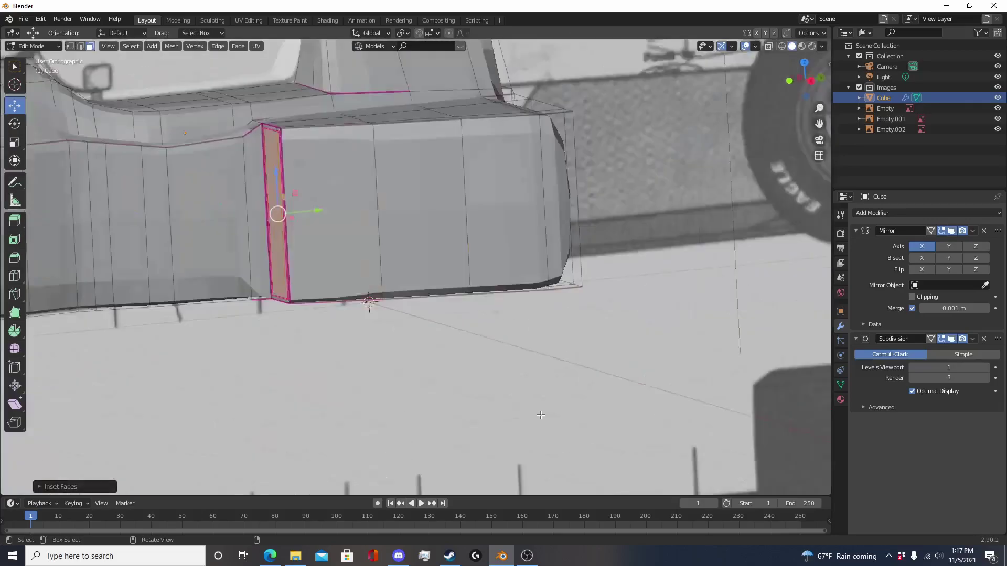
{"action": "key", "text": "shift+z"}
{"action": "key", "text": "e"}
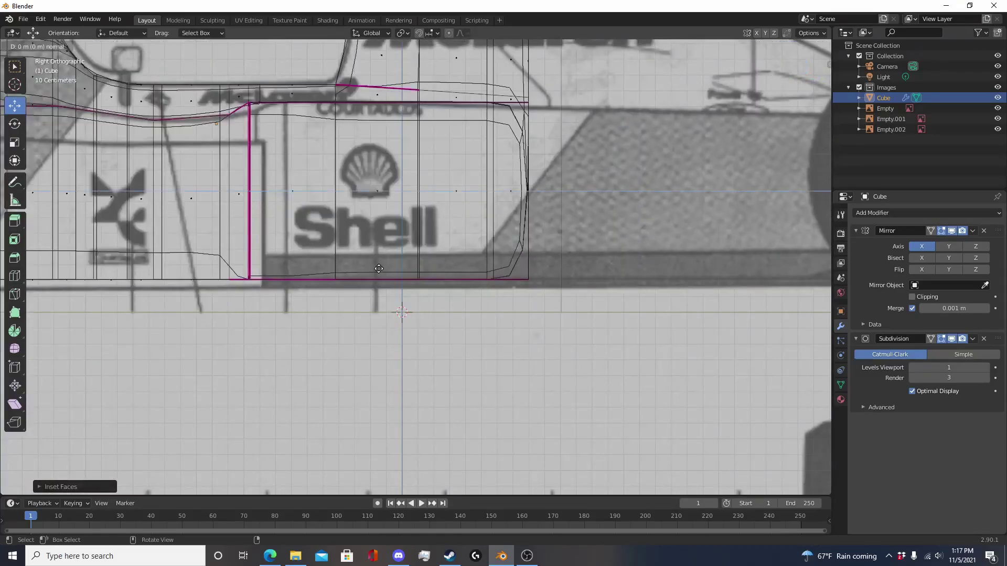
{"action": "left_click", "coordinate": [545, 265]}
{"action": "key", "text": "shift+z"}
{"action": "mouse_move", "coordinate": [544, 264]}
{"action": "middle_mouse_down"}
{"action": "mouse_move", "coordinate": [541, 386]}
{"action": "mouse_move", "coordinate": [517, 316]}
{"action": "mouse_move", "coordinate": [522, 302]}
{"action": "middle_mouse_up"}
{"action": "key", "text": "shift+z"}
{"action": "left_click_drag", "start_coordinate": [525, 228], "coordinate": [566, 233]}
{"action": "key", "text": "Tab"}
{"action": "mouse_move", "coordinate": [566, 232]}
{"action": "middle_mouse_down"}
{"action": "mouse_move", "coordinate": [584, 190]}
{"action": "mouse_move", "coordinate": [548, 206]}
{"action": "mouse_move", "coordinate": [514, 247]}
{"action": "middle_mouse_up"}
{"action": "key", "text": "shift+z"}
{"action": "scroll", "coordinate": [582, 188], "scroll_direction": "down", "scroll_amount": 5}
{"action": "key", "text": "Tab"}
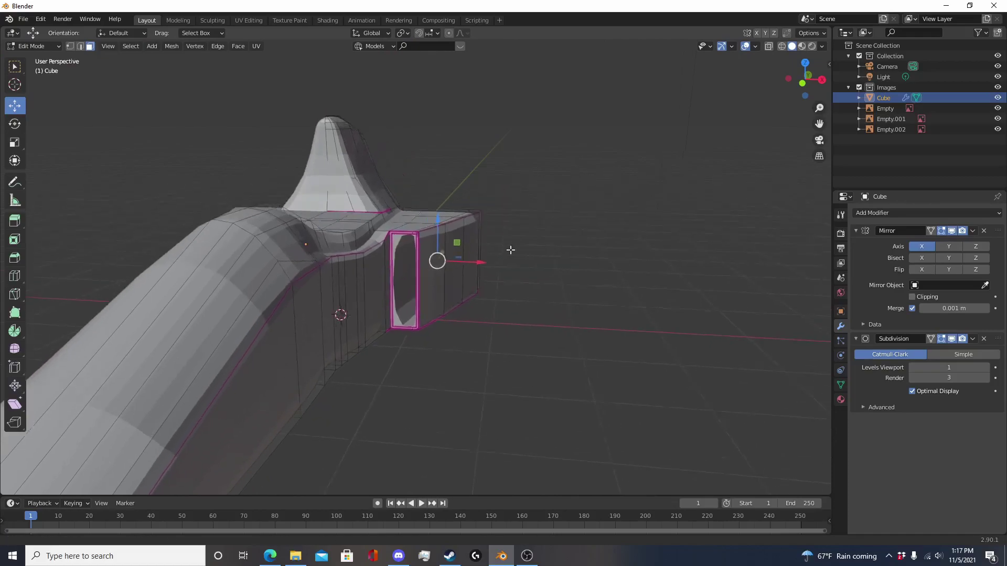
Hide the Subdivision modifier's effect in the viewport to expose the air inlet's base mesh.
{"action": "scroll", "coordinate": [514, 247], "scroll_direction": "up", "scroll_amount": 5}
{"action": "middle_click_drag", "start_coordinate": [442, 257], "coordinate": [466, 237], "text": "shift"}
{"action": "left_click", "coordinate": [952, 339]}
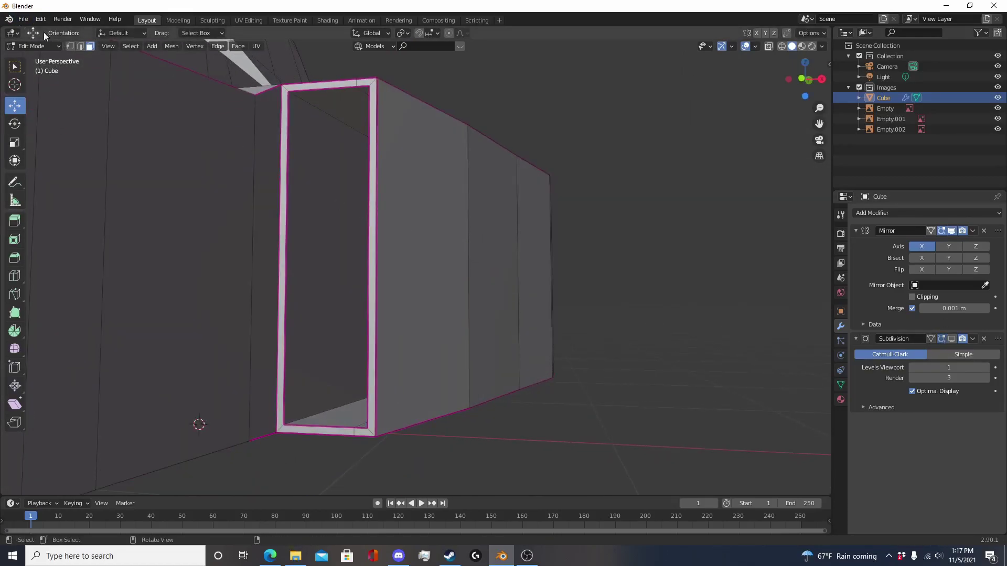
Crease the edges of the air inlet's recessed inner faces by 1.000, and show the subdivided surface again.
{"action": "middle_click_drag", "start_coordinate": [199, 140], "coordinate": [252, 169]}
{"action": "key", "text": "x"}
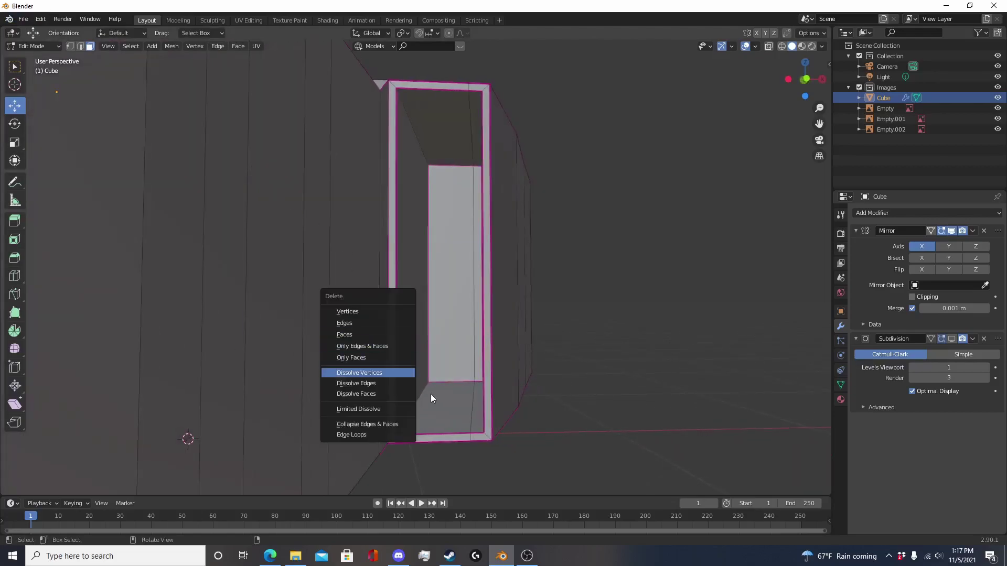
{"action": "key", "text": "c"}
{"action": "left_click_drag", "start_coordinate": [439, 379], "coordinate": [432, 148]}
{"action": "right_click", "coordinate": [431, 148]}
{"action": "mouse_move", "coordinate": [432, 147]}
{"action": "middle_mouse_down"}
{"action": "mouse_move", "coordinate": [465, 184]}
{"action": "mouse_move", "coordinate": [452, 175]}
{"action": "middle_mouse_up"}
{"action": "key", "text": "c"}
{"action": "left_click", "coordinate": [476, 170]}
{"action": "right_click", "coordinate": [484, 357]}
{"action": "key", "text": "shift+e"}
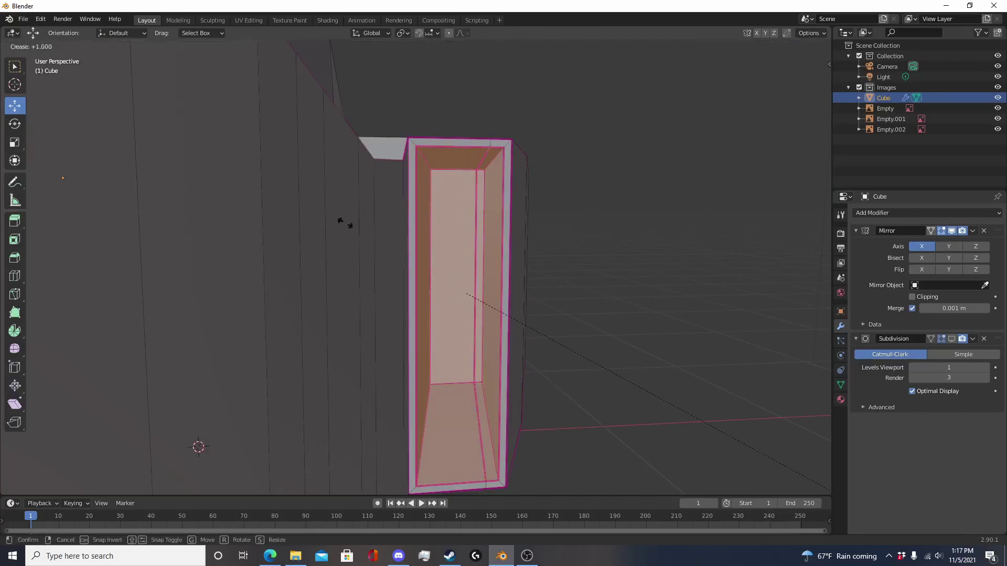
{"action": "left_click", "coordinate": [313, 207]}
{"action": "left_click", "coordinate": [954, 340]}
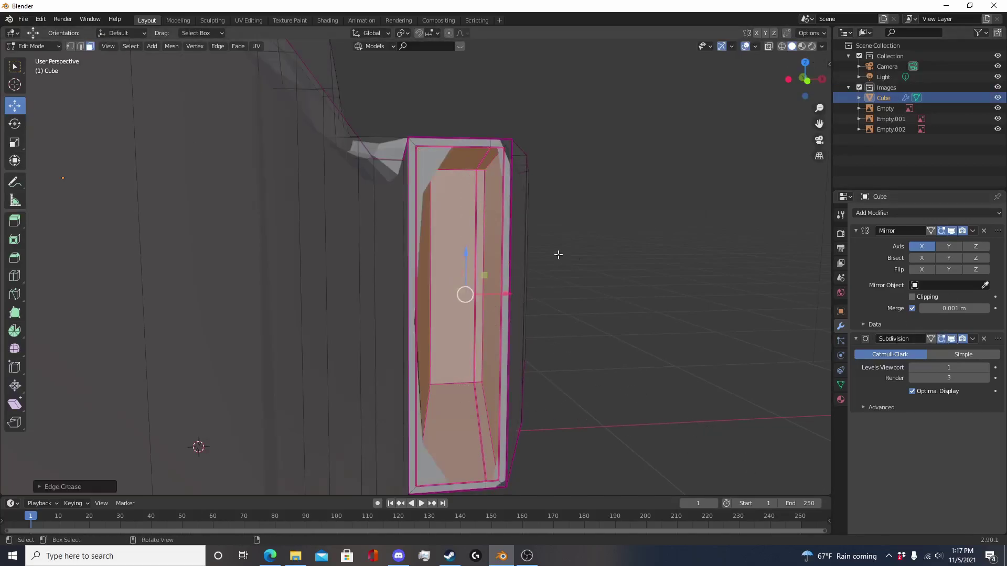
{"action": "key", "text": "Tab"}
{"action": "key", "text": "Tab"}
{"action": "middle_click_drag", "start_coordinate": [533, 247], "coordinate": [501, 267]}
{"action": "key", "text": "alt+a"}
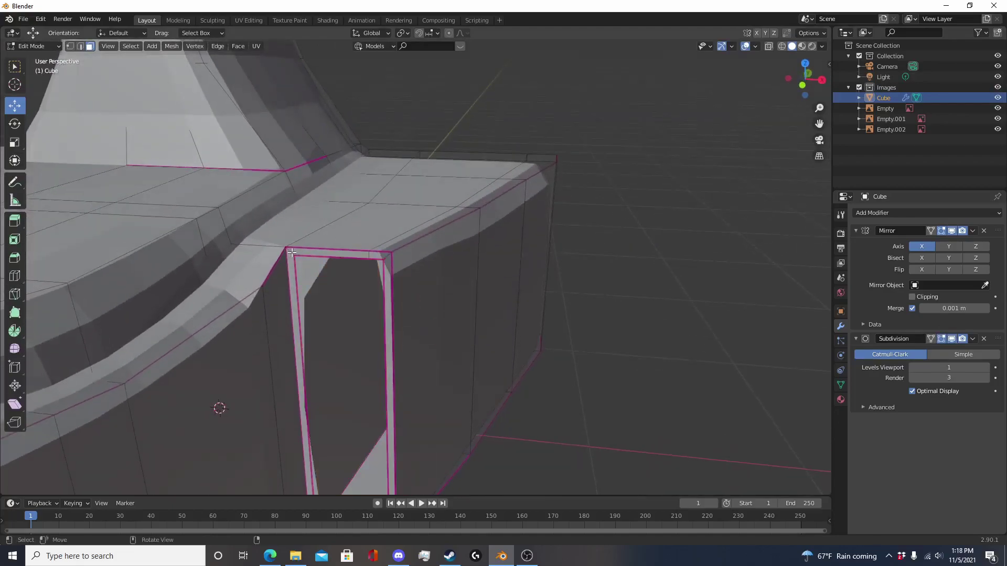
Crease the short diagonal edges at the upper and lower corners of the inlet frame nearest the cockpit.
{"action": "key", "text": "alt+a"}
{"action": "left_click", "coordinate": [81, 46]}
{"action": "middle_click_drag", "start_coordinate": [273, 315], "coordinate": [319, 264], "text": "shift"}
{"action": "scroll", "coordinate": [315, 394], "scroll_direction": "up", "scroll_amount": 2}
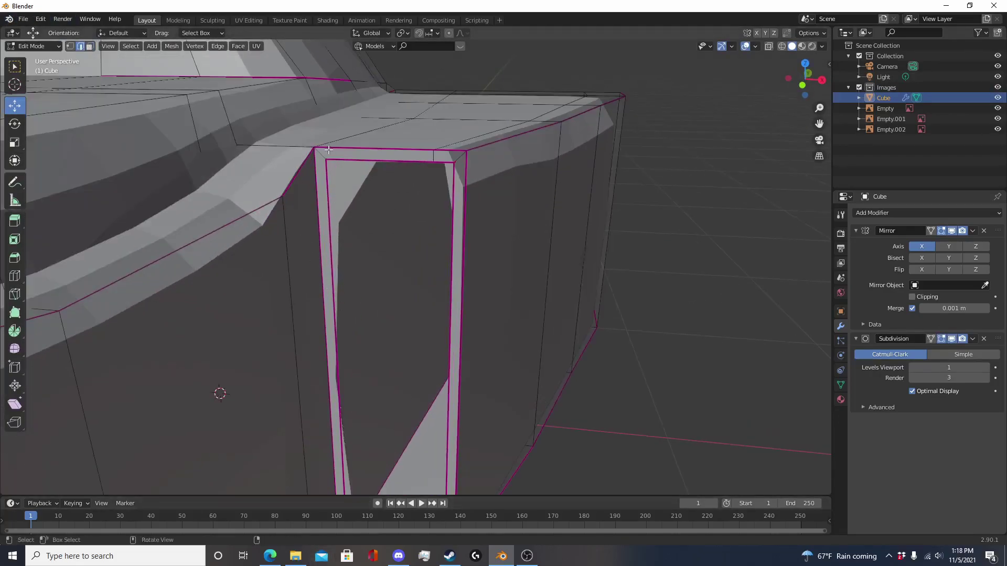
{"action": "key", "text": "shift+e"}
{"action": "left_click", "coordinate": [389, 285]}
{"action": "middle_click_drag", "start_coordinate": [389, 285], "coordinate": [400, 124], "text": "shift"}
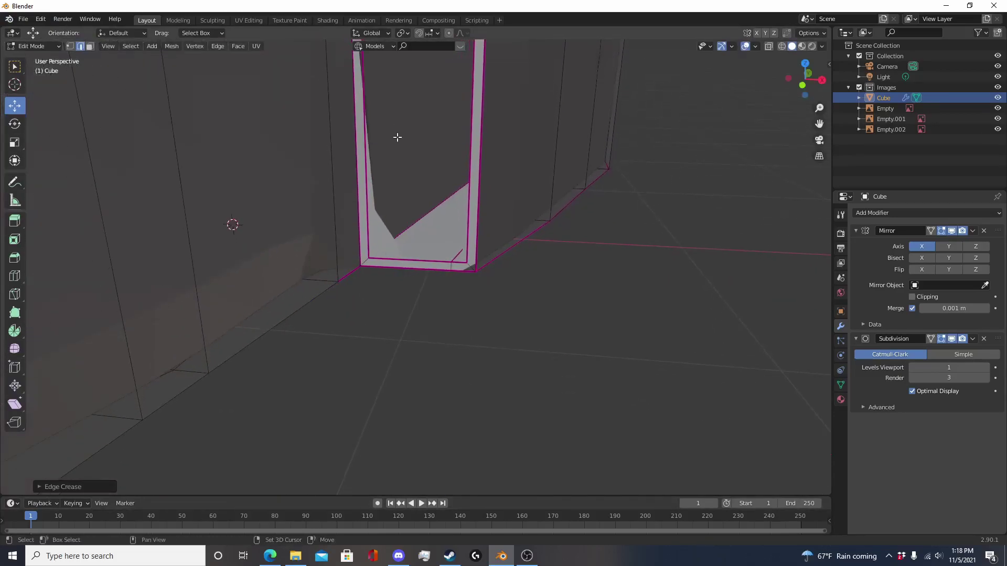
{"action": "left_click", "coordinate": [392, 299]}
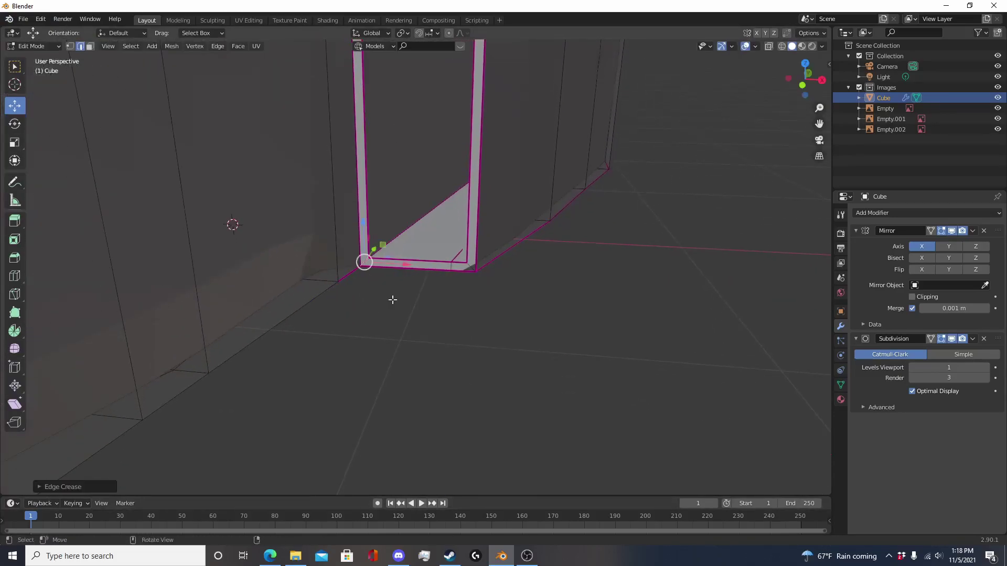
{"action": "key", "text": "Tab"}
{"action": "scroll", "coordinate": [499, 299], "scroll_direction": "down", "scroll_amount": 6}
{"action": "left_click", "coordinate": [511, 294]}
Extrude the body's rear-end vertices backward to the rear wheel area in the side blueprint.
{"action": "middle_click_drag", "start_coordinate": [514, 293], "coordinate": [326, 266]}
{"action": "scroll", "coordinate": [325, 267], "scroll_direction": "down", "scroll_amount": 5}
{"action": "middle_click_drag", "start_coordinate": [272, 233], "coordinate": [384, 342]}
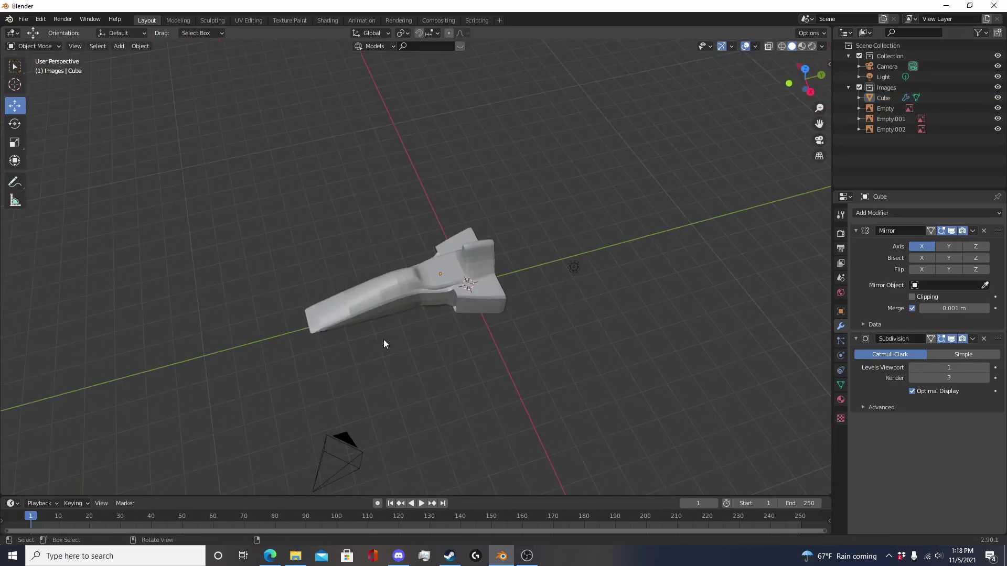
{"action": "key", "text": "KP_3"}
{"action": "key", "text": "Tab"}
{"action": "scroll", "coordinate": [462, 238], "scroll_direction": "up", "scroll_amount": 6}
{"action": "middle_click_drag", "start_coordinate": [503, 211], "coordinate": [222, 245], "text": "shift"}
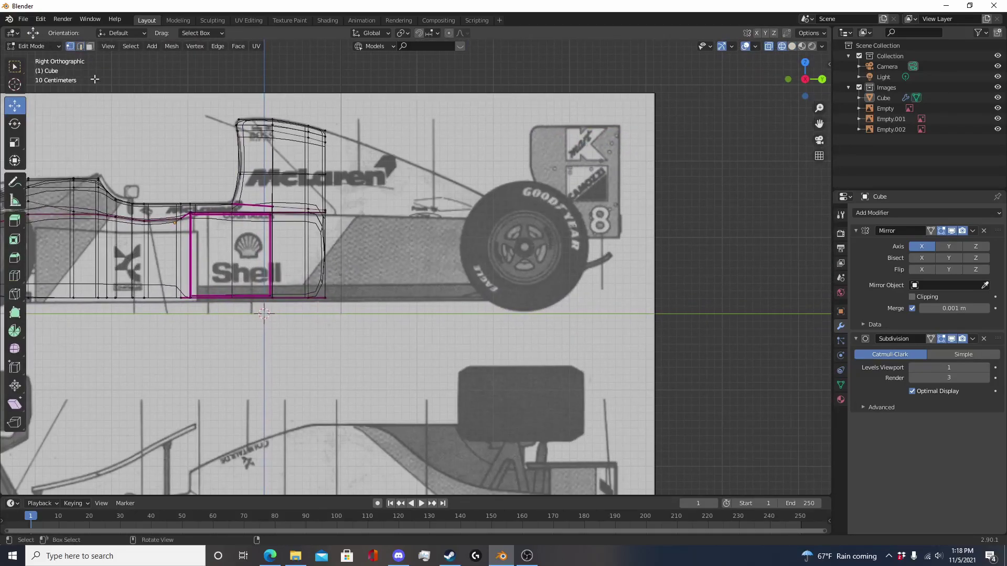
{"action": "key", "text": "a"}
{"action": "key", "text": "alt+a"}
{"action": "key", "text": "c"}
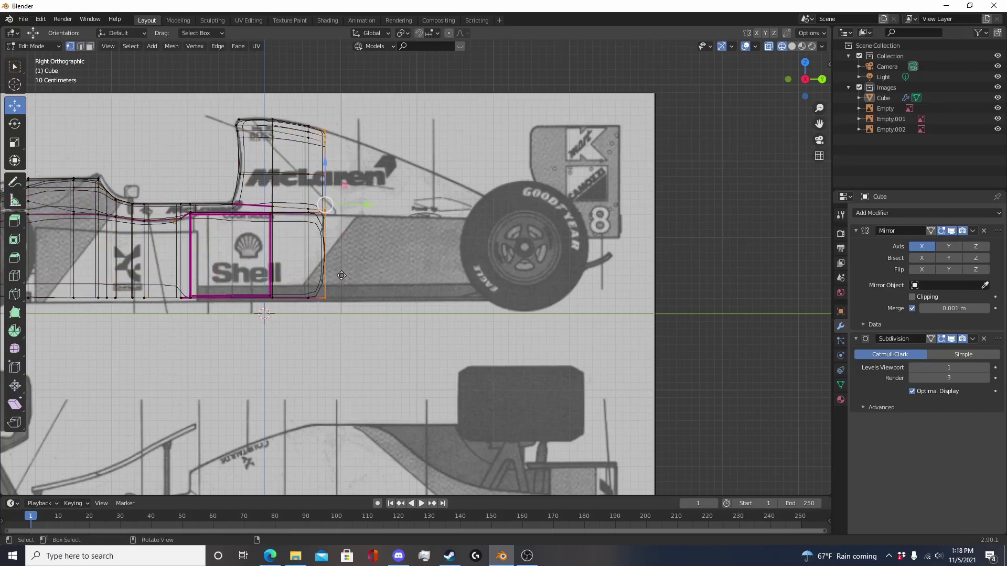
{"action": "key", "text": "e"}
{"action": "left_click", "coordinate": [562, 278]}
Delete the upper internal face along the centreline of the extruded rear section.
{"action": "middle_click_drag", "start_coordinate": [561, 278], "coordinate": [386, 354]}
{"action": "left_click", "coordinate": [90, 46]}
{"action": "left_click", "coordinate": [319, 226]}
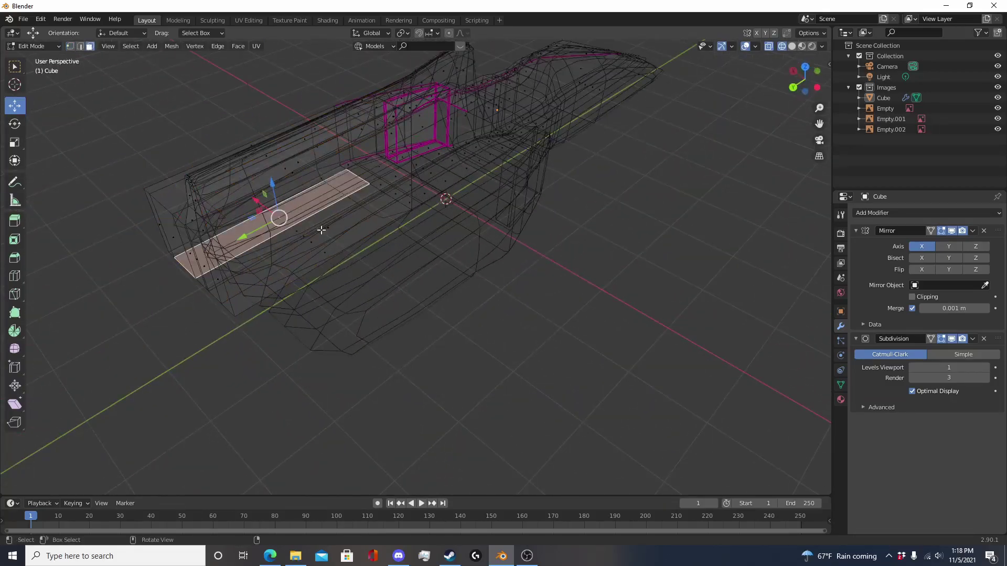
{"action": "middle_click_drag", "start_coordinate": [319, 227], "coordinate": [268, 311]}
{"action": "left_click", "coordinate": [355, 215]}
{"action": "mouse_move", "coordinate": [382, 213]}
{"action": "middle_mouse_down"}
{"action": "mouse_move", "coordinate": [346, 150]}
{"action": "mouse_move", "coordinate": [389, 133]}
{"action": "middle_mouse_up"}
{"action": "key", "text": "shift+z"}
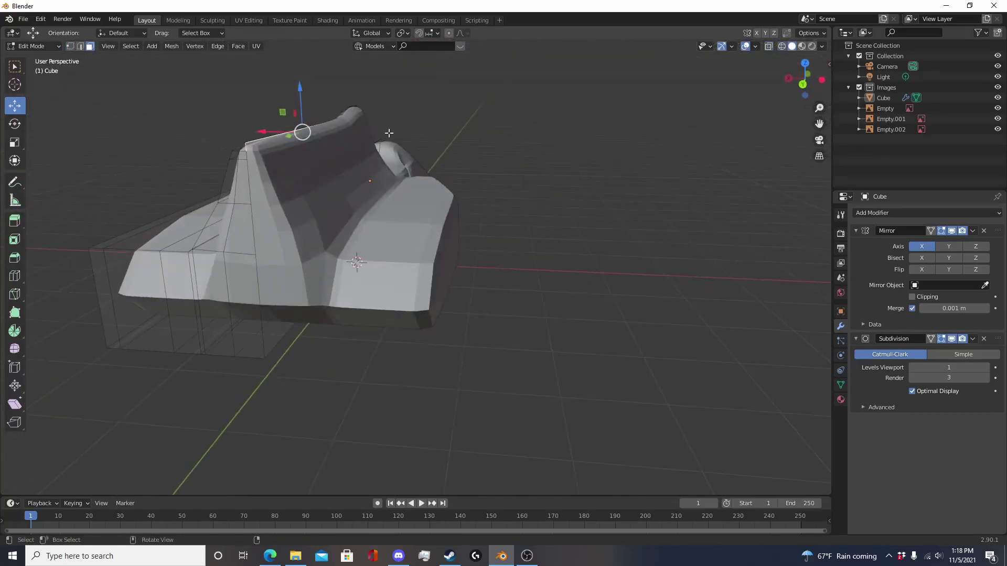
{"action": "key", "text": "x"}
{"action": "left_click", "coordinate": [269, 328]}
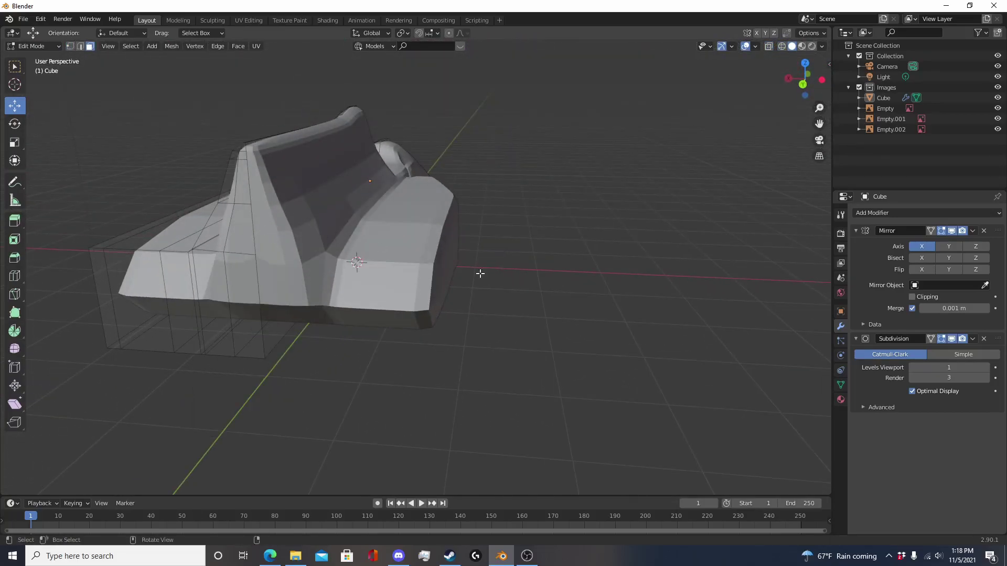
Hide the mirrored half in the viewport and delete the remaining internal faces on the rear section's centre plane.
{"action": "left_click", "coordinate": [953, 232]}
{"action": "middle_click_drag", "start_coordinate": [517, 224], "coordinate": [493, 296], "text": "shift"}
{"action": "scroll", "coordinate": [492, 297], "scroll_direction": "up", "scroll_amount": 3}
{"action": "key", "text": "c"}
{"action": "left_click_drag", "start_coordinate": [266, 203], "coordinate": [252, 134]}
{"action": "key", "text": "Escape"}
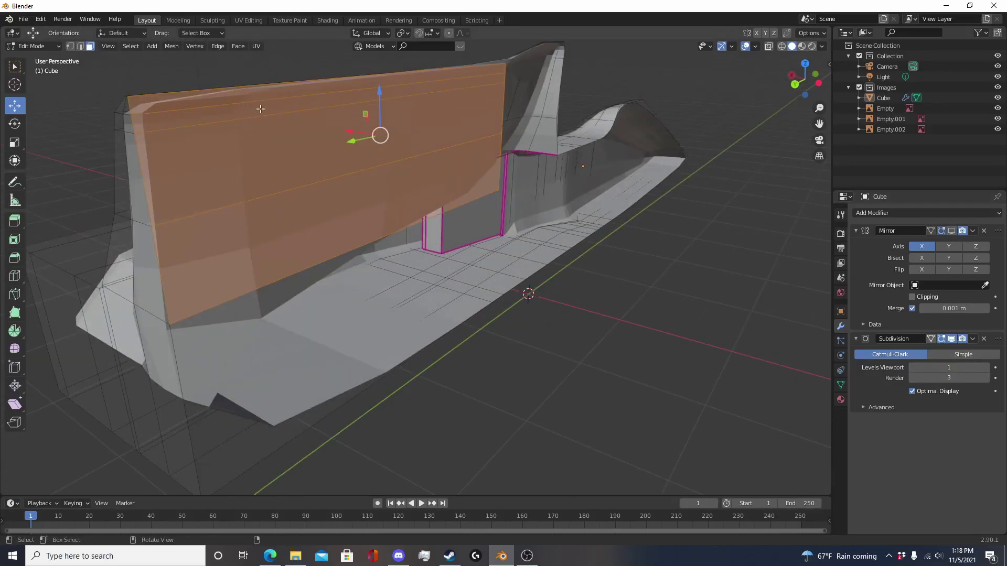
{"action": "middle_click_drag", "start_coordinate": [252, 106], "coordinate": [307, 118]}
{"action": "key", "text": "x"}
{"action": "left_click", "coordinate": [310, 135]}
Inspect the open half of the body in Object Mode and show the Mirror modifier in the viewport again.
{"action": "key", "text": "Tab"}
{"action": "middle_click_drag", "start_coordinate": [369, 215], "coordinate": [155, 228]}
{"action": "scroll", "coordinate": [155, 232], "scroll_direction": "down", "scroll_amount": 5}
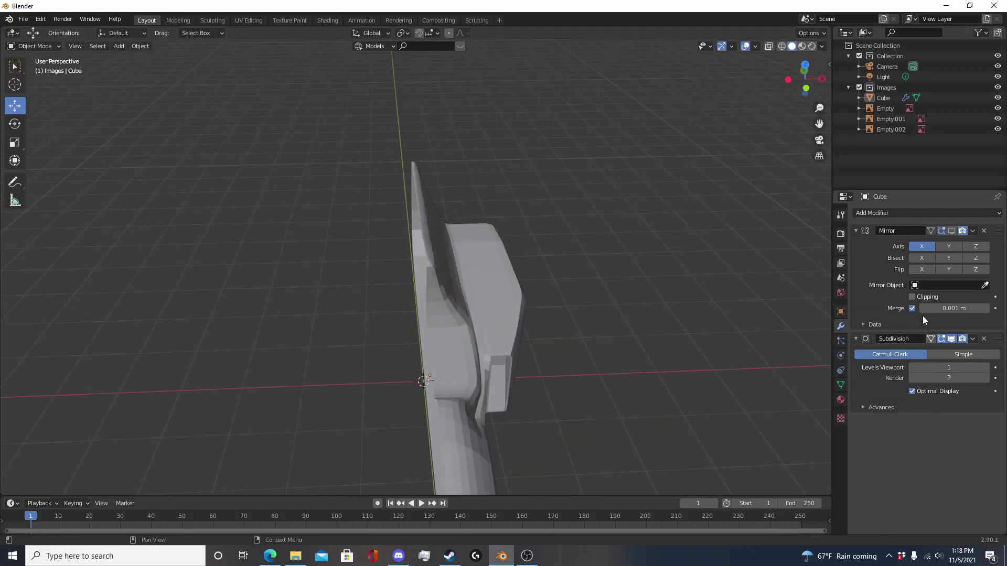
{"action": "left_click", "coordinate": [952, 233]}
{"action": "middle_click_drag", "start_coordinate": [265, 241], "coordinate": [381, 268]}
Move the body's rear-end vertices forward along Y by about 0.79 m to match the top blueprint.
{"action": "key", "text": "Tab"}
{"action": "key", "text": "KP_3"}
{"action": "key", "text": "alt+z"}
{"action": "scroll", "coordinate": [496, 256], "scroll_direction": "up", "scroll_amount": 6}
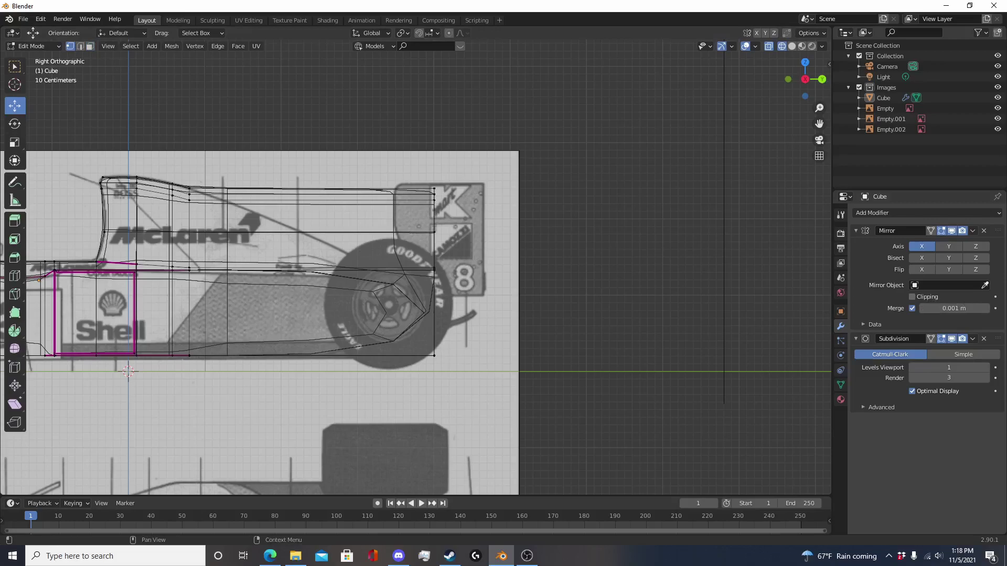
{"action": "key", "text": "KP_7"}
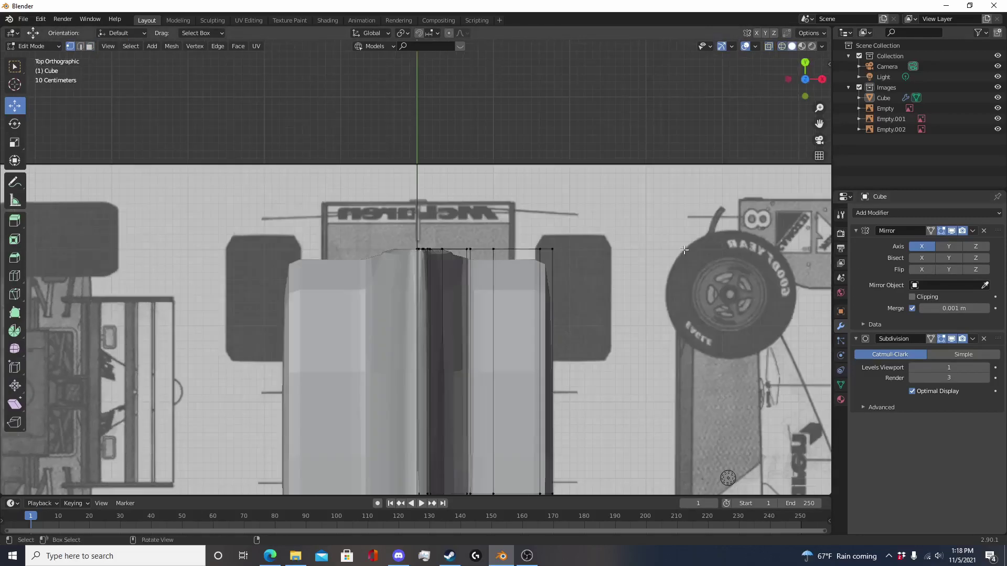
{"action": "key", "text": "c"}
{"action": "left_click_drag", "start_coordinate": [419, 251], "coordinate": [556, 252]}
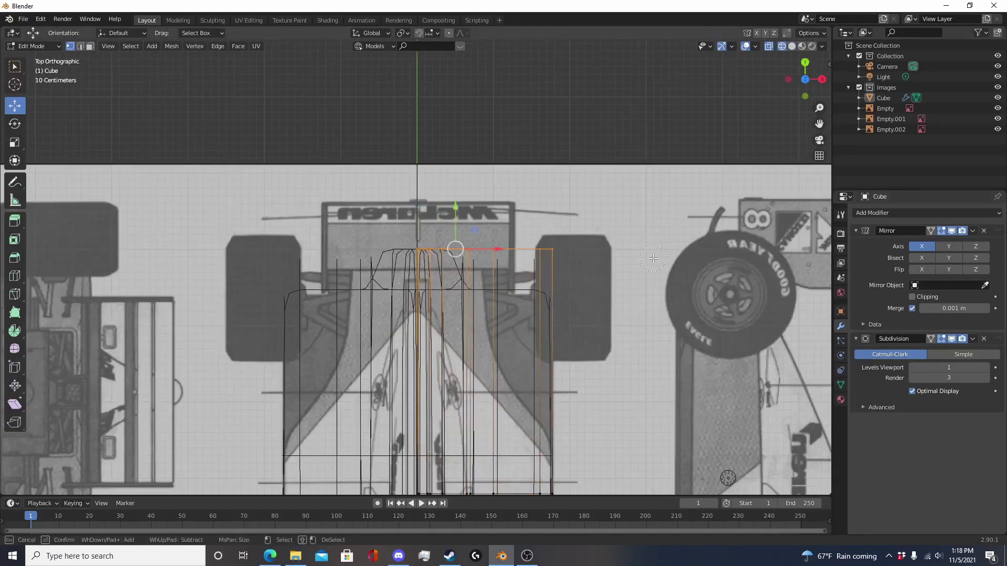
{"action": "key", "text": "Escape"}
{"action": "key", "text": "g"}
{"action": "key", "text": "y"}
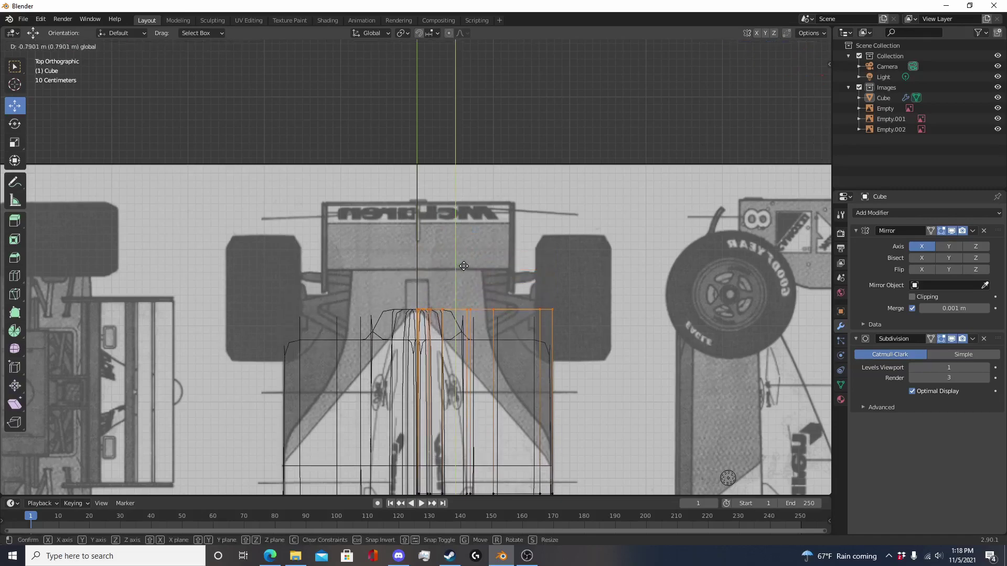
{"action": "left_click_drag", "start_coordinate": [461, 267], "coordinate": [461, 268]}
{"action": "middle_click_drag", "start_coordinate": [575, 333], "coordinate": [516, 250], "text": "shift"}
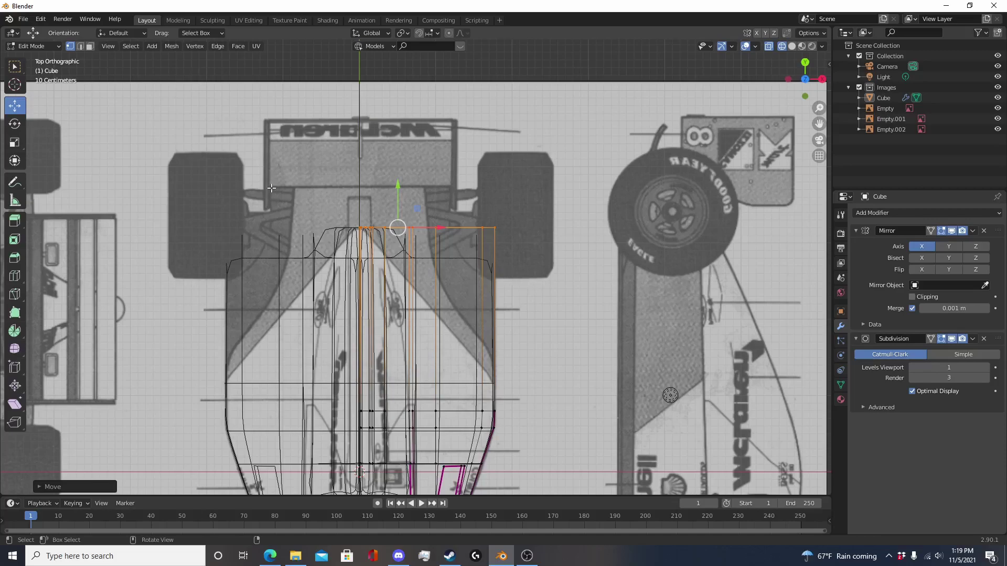
Scale the upper vertices of the engine cover's rear end along Z to about 0.29.
{"action": "key", "text": "KP_3"}
{"action": "scroll", "coordinate": [282, 171], "scroll_direction": "up", "scroll_amount": 2}
{"action": "middle_click_drag", "start_coordinate": [510, 169], "coordinate": [499, 214], "text": "shift"}
{"action": "left_click", "coordinate": [498, 214]}
{"action": "left_click", "coordinate": [461, 262], "text": "ctrl"}
{"action": "left_click", "coordinate": [462, 200], "text": "ctrl"}
{"action": "key", "text": "s"}
{"action": "key", "text": "z"}
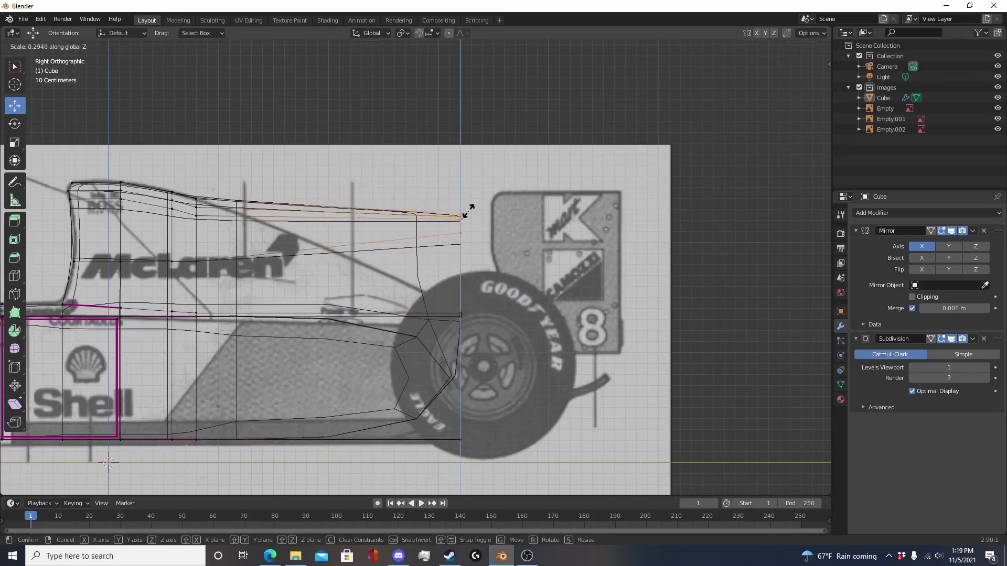
{"action": "left_click", "coordinate": [468, 211]}
Lower the engine cover's tail vertices along Z toward the sidepod's top level and flatten them further along Z.
{"action": "key", "text": "g"}
{"action": "key", "text": "z"}
{"action": "left_click", "coordinate": [460, 262]}
{"action": "key", "text": "s"}
{"action": "key", "text": "z"}
{"action": "left_click", "coordinate": [459, 276]}
{"action": "scroll", "coordinate": [481, 283], "scroll_direction": "up", "scroll_amount": 5}
{"action": "left_click_drag", "start_coordinate": [528, 318], "coordinate": [527, 332]}
{"action": "key", "text": "s"}
{"action": "key", "text": "z"}
{"action": "left_click", "coordinate": [530, 344]}
Try to move a vertex at the engine cover's tail outward.
{"action": "key", "text": "Tab"}
{"action": "scroll", "coordinate": [540, 294], "scroll_direction": "down", "scroll_amount": 7}
{"action": "key", "text": "shift+z"}
{"action": "middle_click_drag", "start_coordinate": [550, 264], "coordinate": [426, 279]}
{"action": "scroll", "coordinate": [426, 279], "scroll_direction": "up", "scroll_amount": 5}
{"action": "key", "text": "Tab"}
{"action": "mouse_move", "coordinate": [498, 294]}
{"action": "middle_mouse_down", "text": "shift"}
{"action": "mouse_move", "coordinate": [425, 221]}
{"action": "mouse_move", "coordinate": [462, 285]}
{"action": "middle_mouse_up", "text": "shift"}
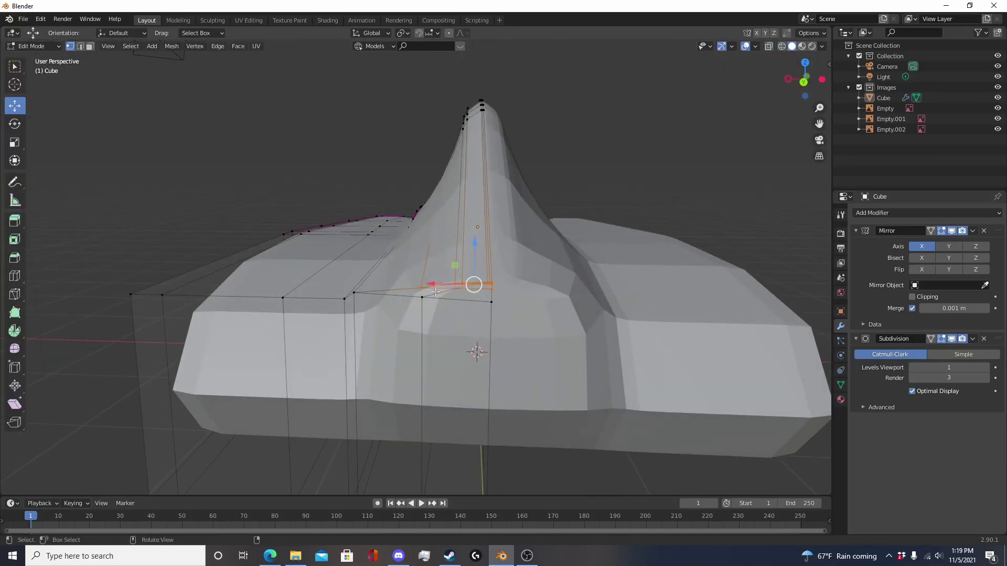
{"action": "key", "text": "Escape"}
{"action": "left_click_drag", "start_coordinate": [392, 285], "coordinate": [359, 274]}
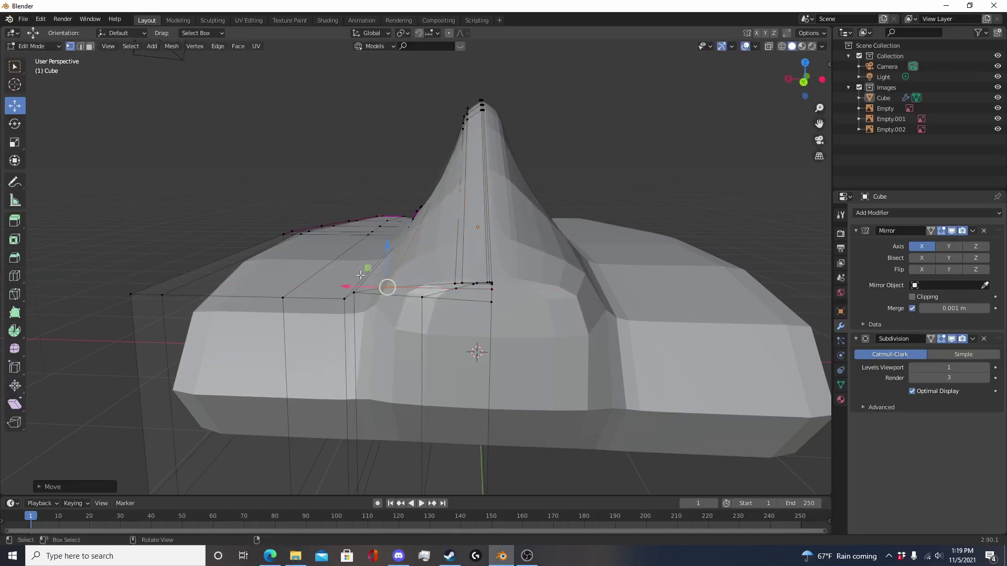
{"action": "key", "text": "ctrl+z"}
Slide two vertices along the rear end's upper edge toward the centreline to narrow the engine cover's base.
{"action": "left_click", "coordinate": [364, 301]}
{"action": "key", "text": "g"}
{"action": "key", "text": "g"}
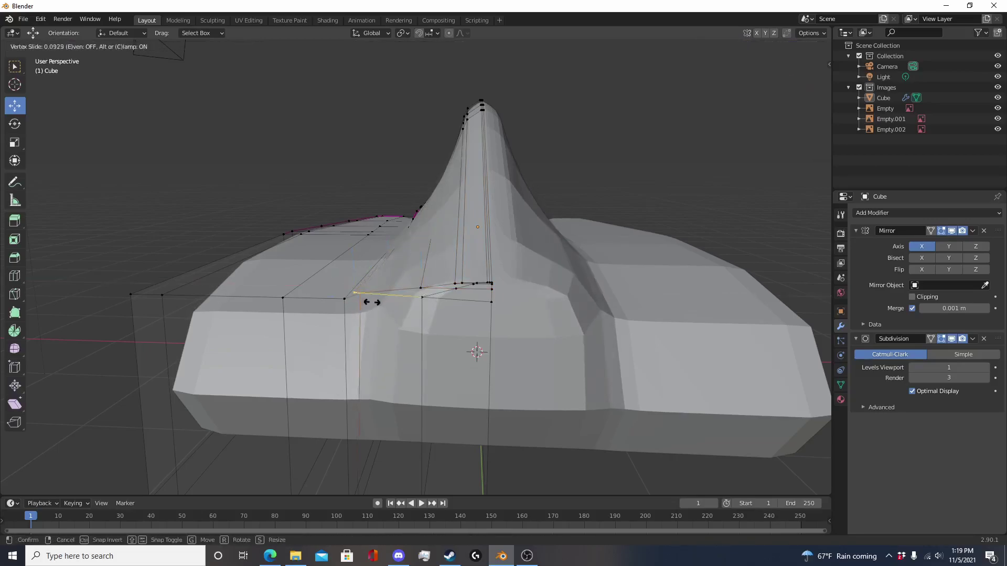
{"action": "left_click", "coordinate": [414, 310]}
{"action": "left_click", "coordinate": [421, 297]}
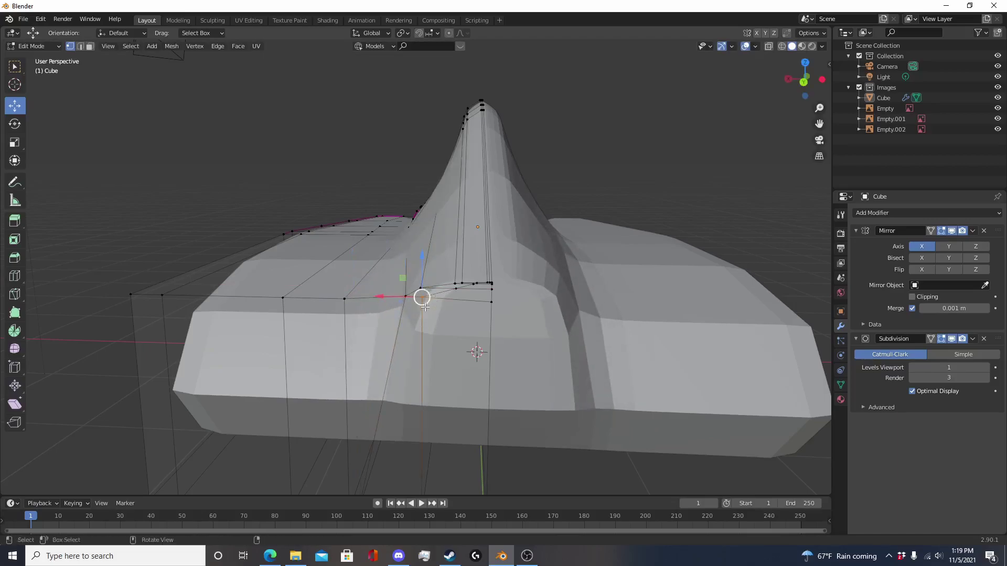
{"action": "key", "text": "g"}
{"action": "key", "text": "g"}
{"action": "left_click", "coordinate": [460, 310]}
Slide the slightly offset tail vertex inward along its edge to line up with the vertex just above it.
{"action": "scroll", "coordinate": [460, 309], "scroll_direction": "up", "scroll_amount": 5}
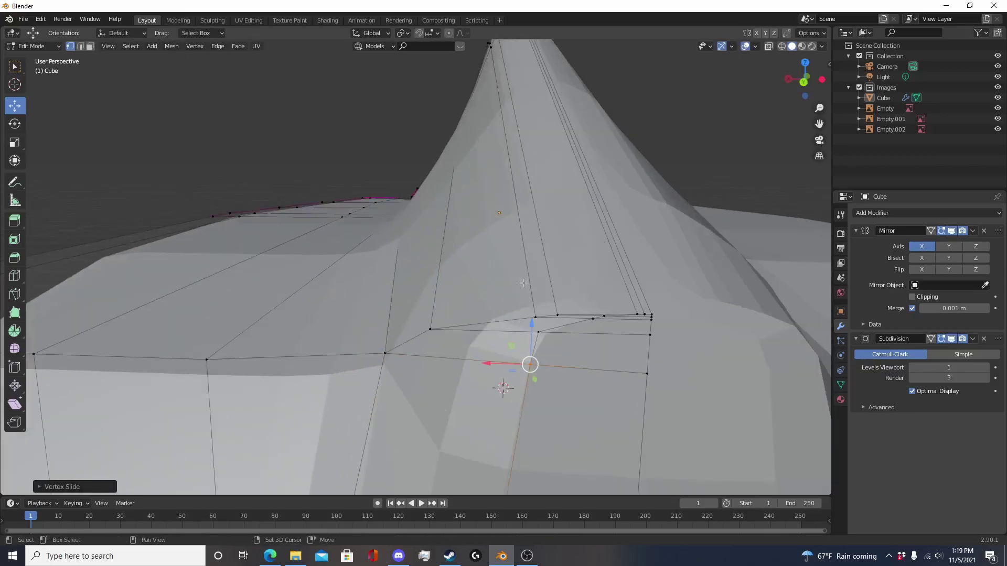
{"action": "middle_click_drag", "start_coordinate": [467, 305], "coordinate": [340, 229], "text": "shift"}
{"action": "scroll", "coordinate": [367, 220], "scroll_direction": "up", "scroll_amount": 3}
{"action": "key", "text": "c"}
{"action": "key", "text": "Escape"}
{"action": "key", "text": "g"}
{"action": "key", "text": "g"}
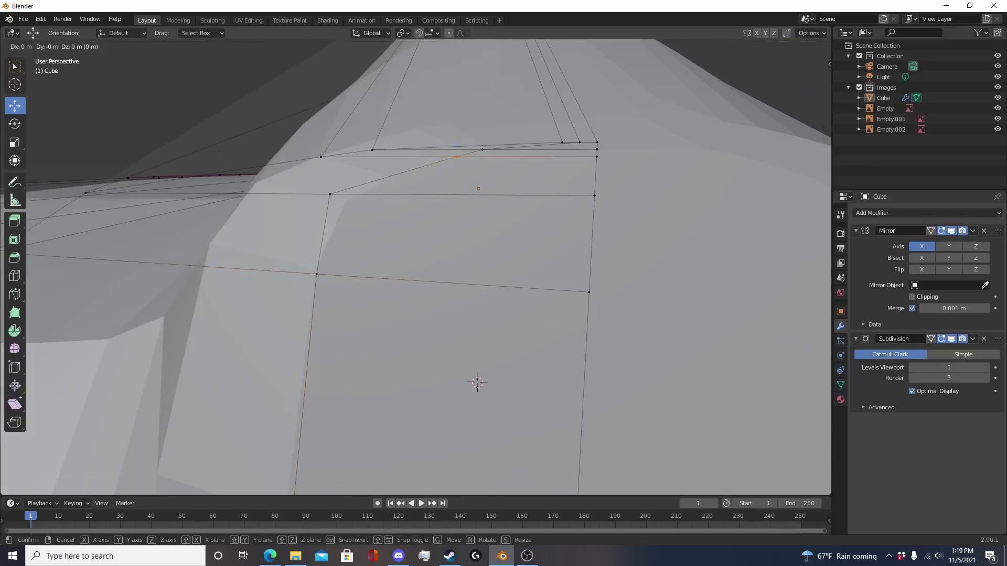
{"action": "left_click", "coordinate": [490, 172]}
Slide the two tail vertices below it toward the centreline to form one nearly vertical column.
{"action": "key", "text": "c"}
{"action": "left_click", "coordinate": [331, 196]}
{"action": "key", "text": "Escape"}
{"action": "key", "text": "g"}
{"action": "key", "text": "g"}
{"action": "left_click", "coordinate": [479, 196]}
{"action": "key", "text": "c"}
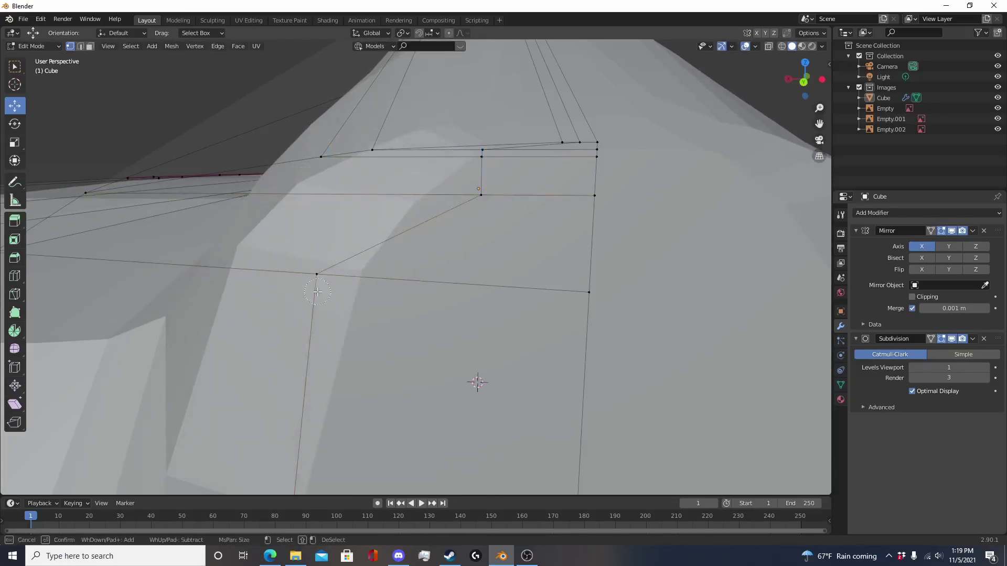
{"action": "left_click", "coordinate": [317, 278]}
{"action": "key", "text": "Escape"}
{"action": "key", "text": "g"}
{"action": "key", "text": "g"}
{"action": "left_click", "coordinate": [474, 284]}
Slide two crowded vertices near the centreline outward along the tail's top row to space them apart.
{"action": "key", "text": "c"}
{"action": "left_click", "coordinate": [557, 133]}
{"action": "key", "text": "Escape"}
{"action": "key", "text": "g"}
{"action": "key", "text": "g"}
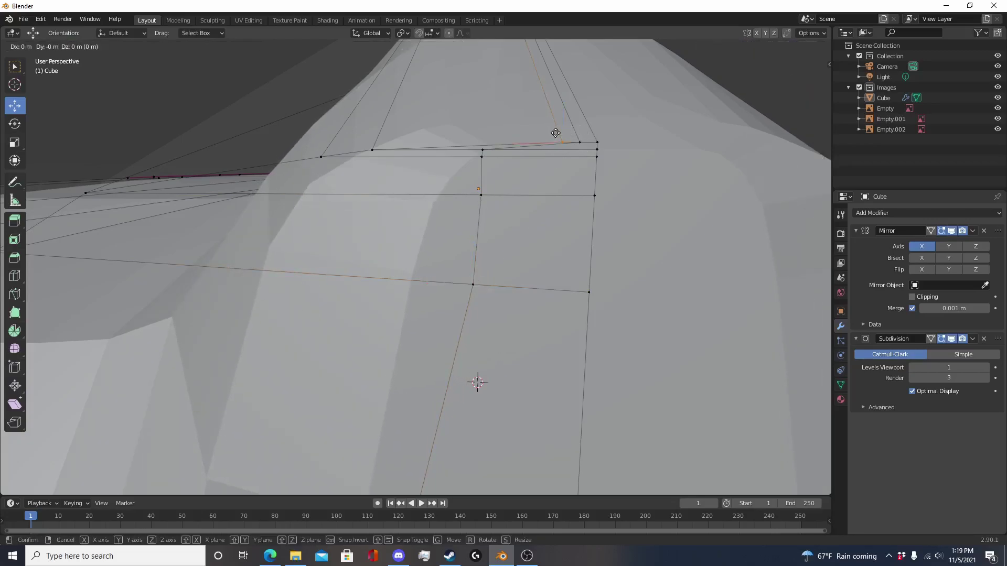
{"action": "left_click", "coordinate": [427, 145]}
{"action": "key", "text": "c"}
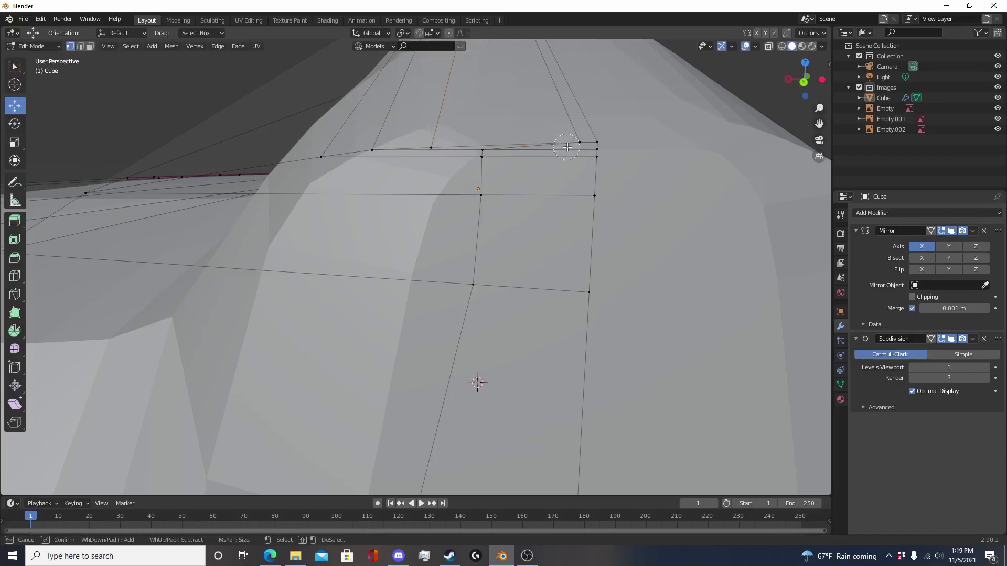
{"action": "left_click", "coordinate": [580, 143]}
{"action": "key", "text": "Escape"}
{"action": "key", "text": "g"}
{"action": "key", "text": "g"}
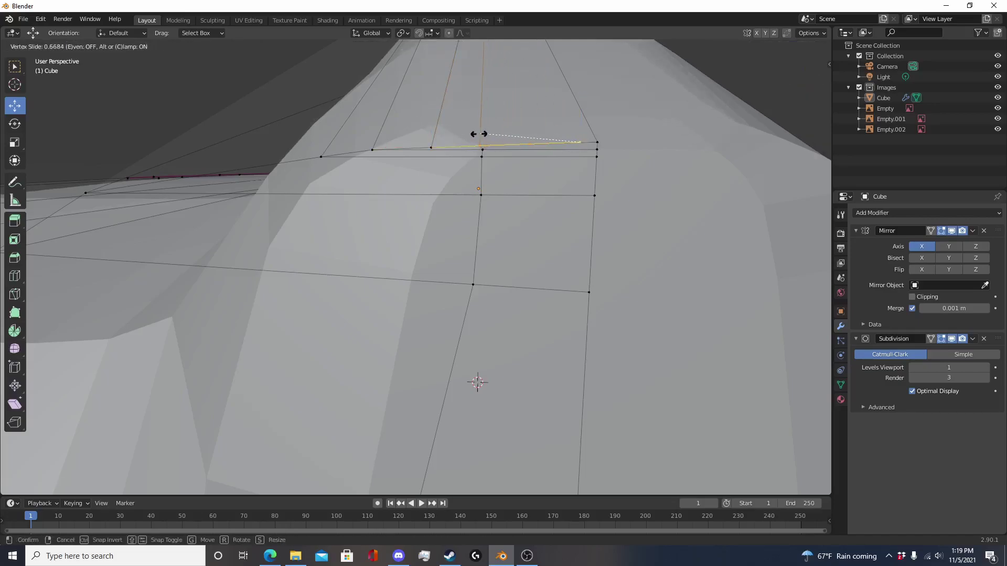
{"action": "left_click", "coordinate": [483, 134]}
Slide the outer of the two spaced top-row vertices slightly farther outward along its edge.
{"action": "key", "text": "c"}
{"action": "left_click", "coordinate": [431, 142]}
{"action": "key", "text": "Escape"}
{"action": "key", "text": "g"}
{"action": "key", "text": "g"}
{"action": "left_click", "coordinate": [396, 136]}
{"action": "scroll", "coordinate": [457, 183], "scroll_direction": "down", "scroll_amount": 10}
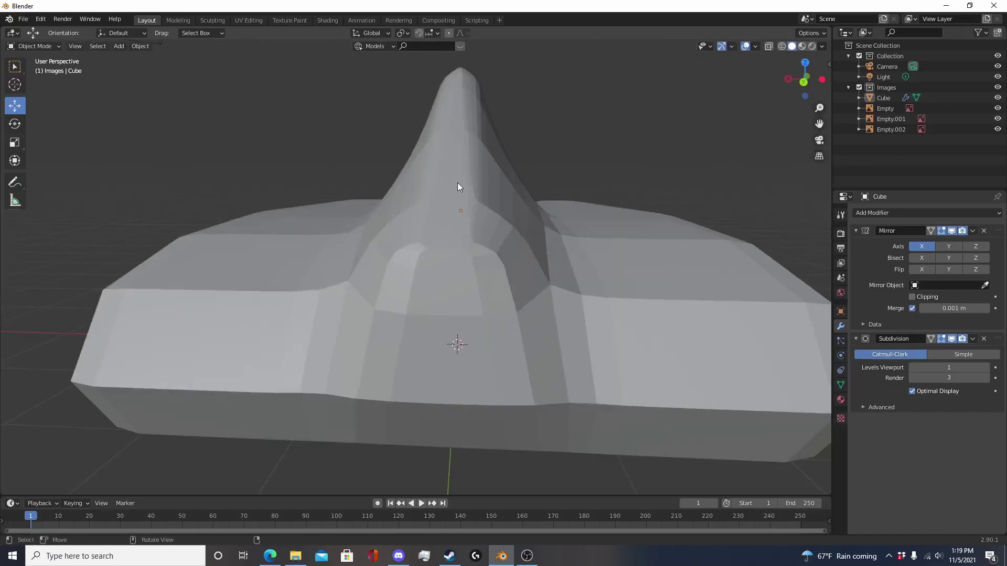
{"action": "middle_click_drag", "start_coordinate": [447, 190], "coordinate": [374, 260]}
{"action": "key", "text": "KP_3"}
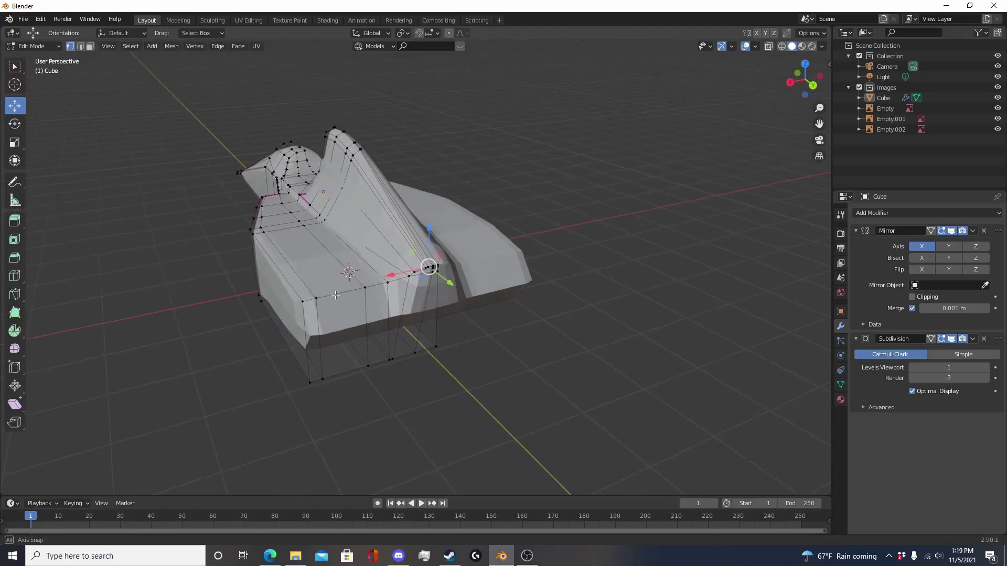
{"action": "middle_click_drag", "start_coordinate": [332, 295], "coordinate": [389, 299]}
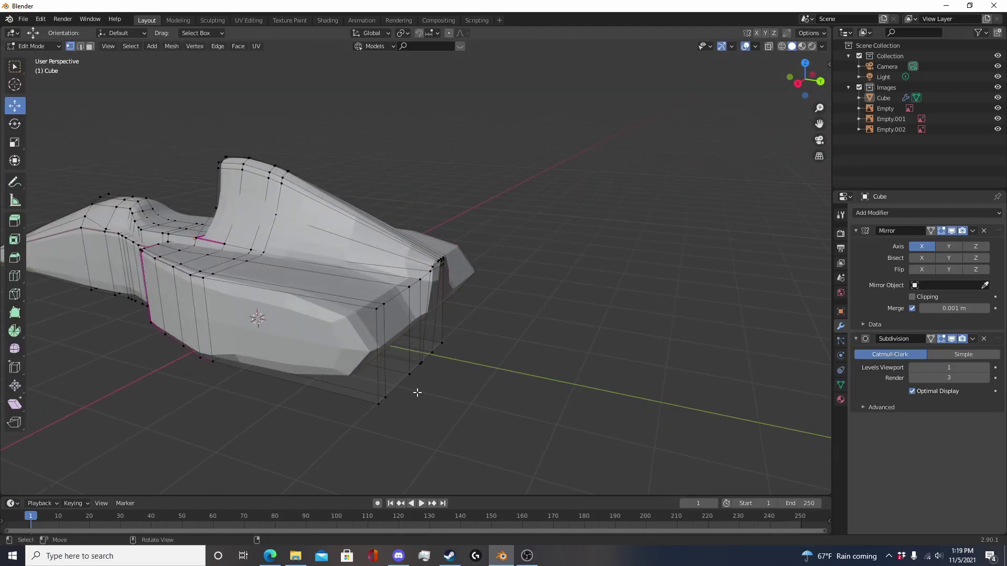
Extrude the rearmost column of body vertices backward along the Y axis, over the rear wheel in the side blueprint.
{"action": "key", "text": "KP_3"}
{"action": "key", "text": "alt+z"}
{"action": "key", "text": "c"}
{"action": "left_click_drag", "start_coordinate": [444, 268], "coordinate": [441, 341]}
{"action": "key", "text": "Escape"}
{"action": "key", "text": "alt+z"}
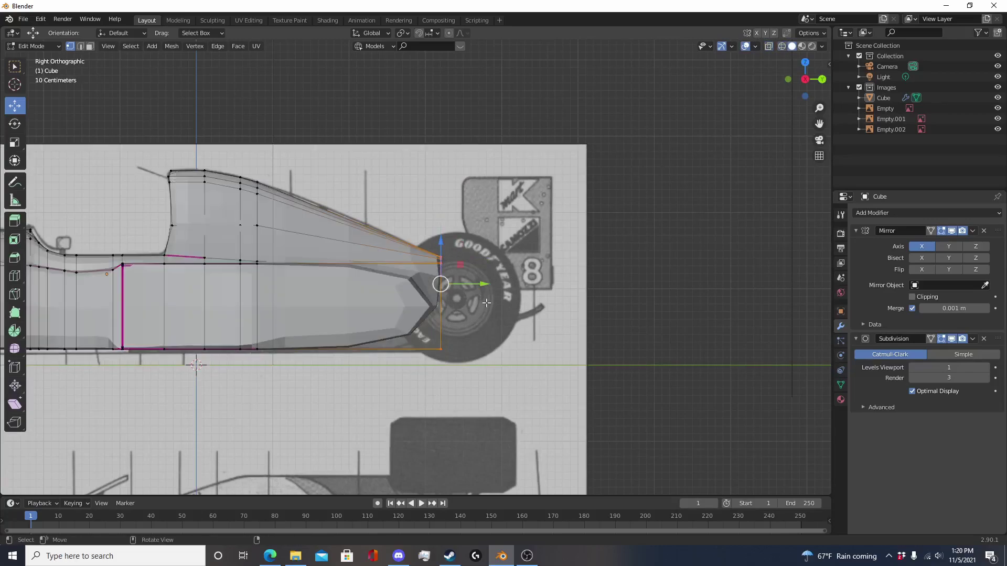
{"action": "key", "text": "e"}
{"action": "key", "text": "y"}
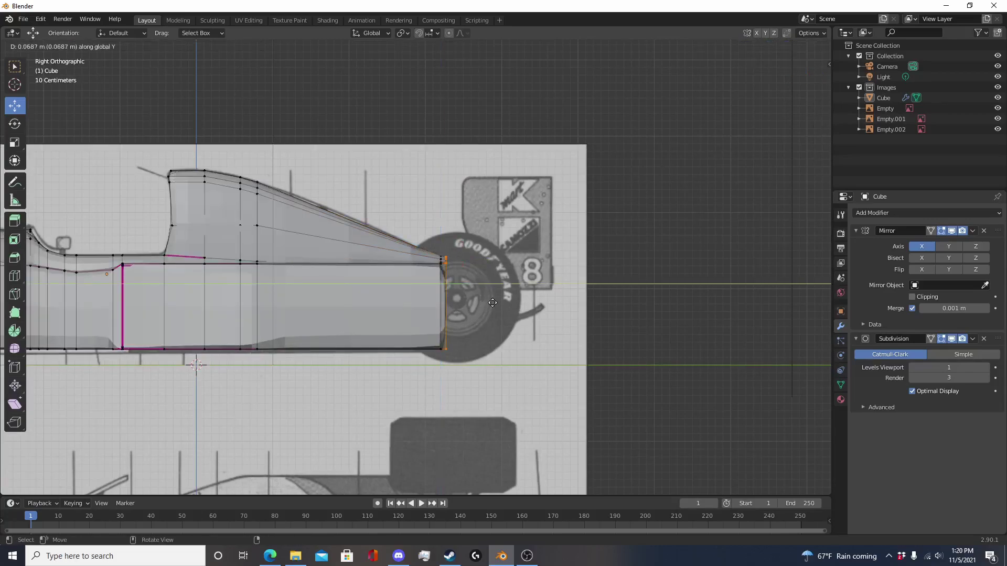
{"action": "left_click", "coordinate": [525, 304]}
Move the extruded rear end farther back along Y using the top-view blueprint as reference.
{"action": "key", "text": "KP_7"}
{"action": "key", "text": "alt+z"}
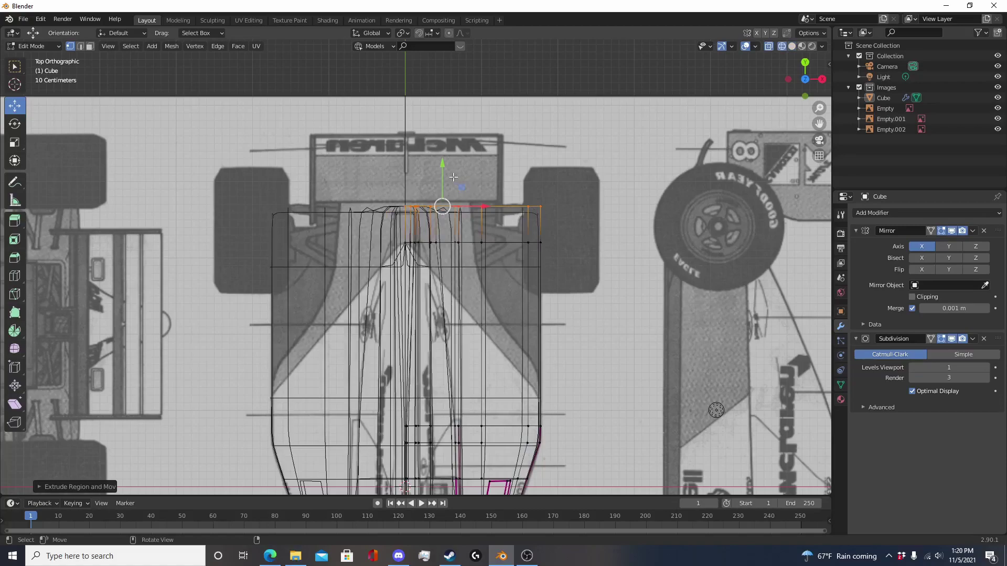
{"action": "left_click_drag", "start_coordinate": [439, 174], "coordinate": [454, 156]}
{"action": "key", "text": "alt+z"}
Delete the interior faces lying on the centre plane of the newly extruded rear section.
{"action": "middle_click_drag", "start_coordinate": [454, 156], "coordinate": [431, 187]}
{"action": "scroll", "coordinate": [431, 187], "scroll_direction": "up", "scroll_amount": 5}
{"action": "middle_click_drag", "start_coordinate": [355, 400], "coordinate": [378, 189], "text": "shift"}
{"action": "scroll", "coordinate": [468, 149], "scroll_direction": "down", "scroll_amount": 5}
{"action": "middle_click_drag", "start_coordinate": [468, 149], "coordinate": [460, 221]}
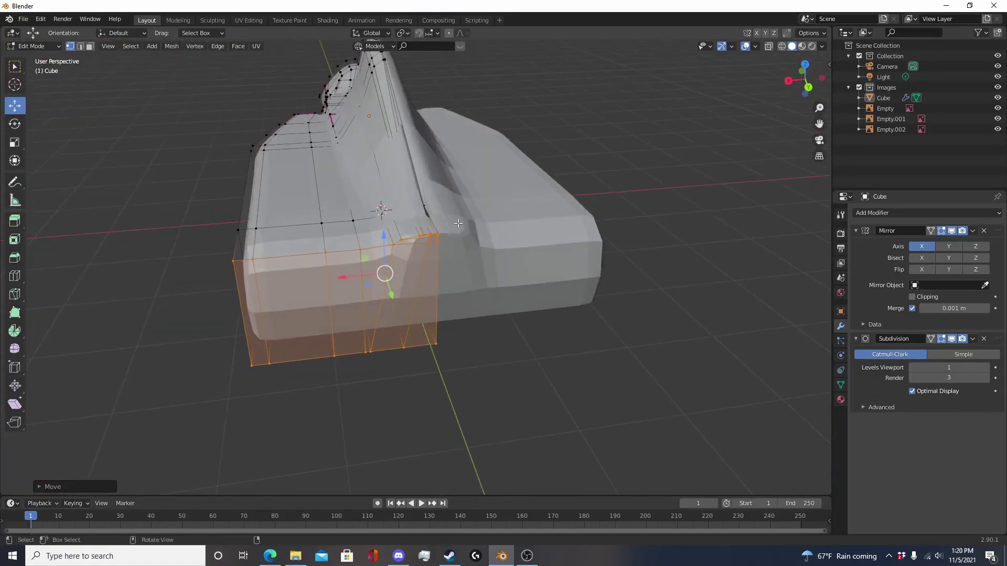
{"action": "scroll", "coordinate": [460, 221], "scroll_direction": "up", "scroll_amount": 6}
{"action": "middle_click_drag", "start_coordinate": [420, 189], "coordinate": [269, 268], "text": "shift"}
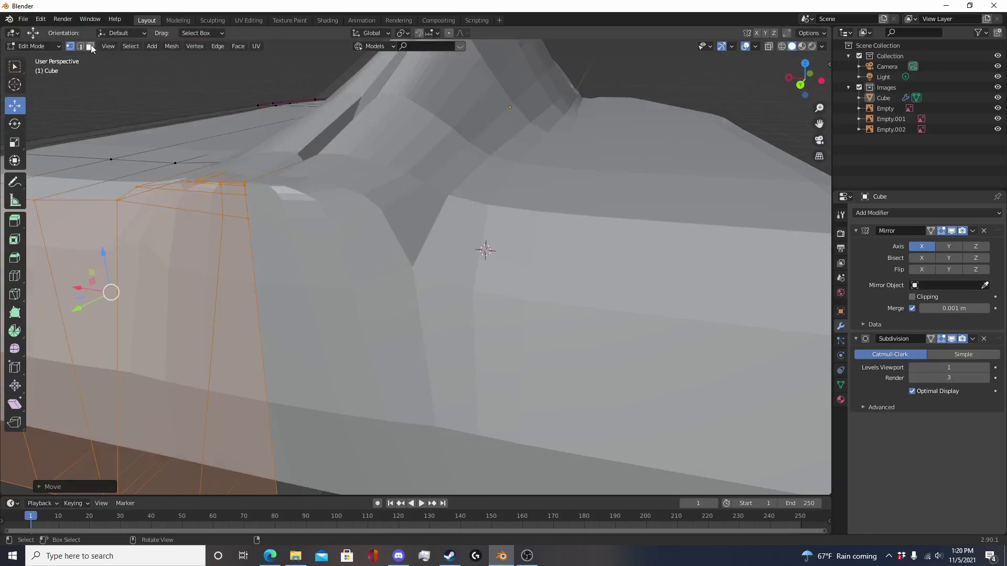
{"action": "key", "text": "alt+z"}
{"action": "scroll", "coordinate": [269, 269], "scroll_direction": "down", "scroll_amount": 8}
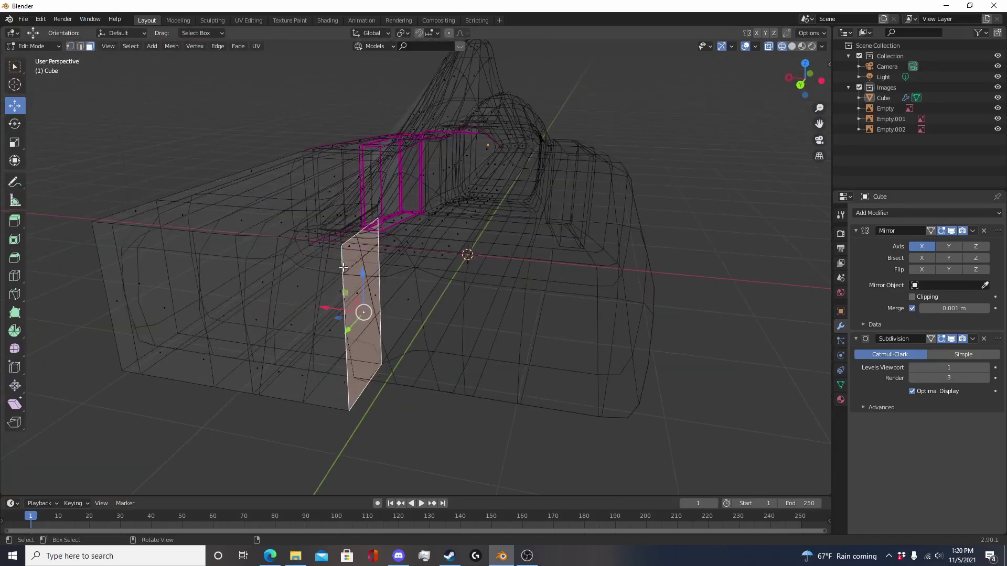
{"action": "left_click", "coordinate": [357, 230], "text": "shift"}
{"action": "middle_click_drag", "start_coordinate": [357, 230], "coordinate": [387, 256]}
{"action": "scroll", "coordinate": [386, 256], "scroll_direction": "up", "scroll_amount": 4}
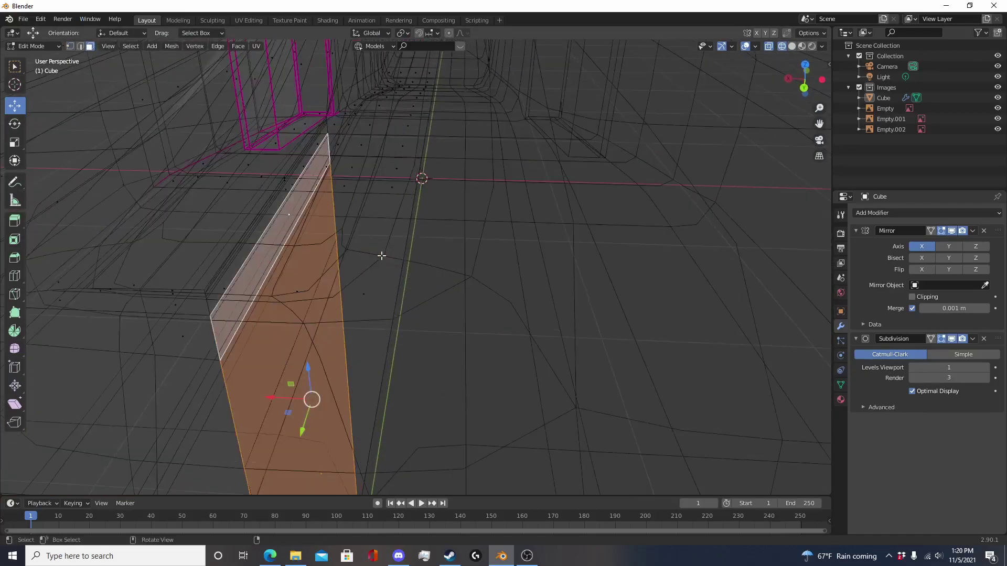
{"action": "middle_click_drag", "start_coordinate": [288, 198], "coordinate": [380, 288]}
{"action": "key", "text": "c"}
{"action": "left_click", "coordinate": [428, 409]}
{"action": "right_click", "coordinate": [426, 404]}
{"action": "key", "text": "x"}
{"action": "left_click", "coordinate": [426, 405]}
{"action": "scroll", "coordinate": [434, 407], "scroll_direction": "down", "scroll_amount": 4}
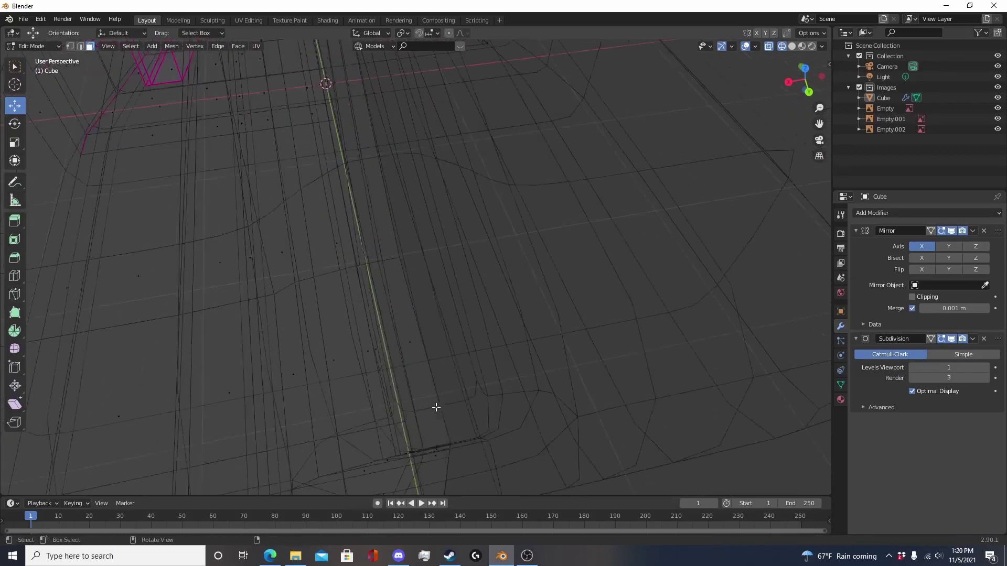
Return to solid shading and turn off the Subdivision modifier's viewport display.
{"action": "key", "text": "Tab"}
{"action": "key", "text": "shift+z"}
{"action": "scroll", "coordinate": [423, 317], "scroll_direction": "down", "scroll_amount": 4}
{"action": "middle_click_drag", "start_coordinate": [441, 381], "coordinate": [453, 340]}
{"action": "key", "text": "Tab"}
{"action": "scroll", "coordinate": [427, 303], "scroll_direction": "up", "scroll_amount": 5}
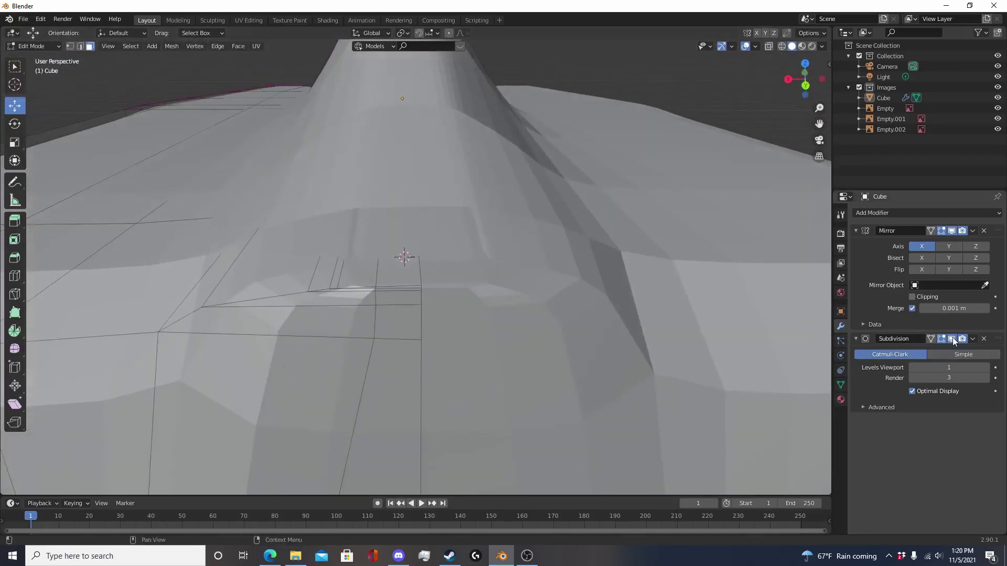
{"action": "left_click", "coordinate": [953, 339]}
Raise the second vertex beside the centreline group on the tail's upper rear edge about 0.004 m along Z.
{"action": "middle_click_drag", "start_coordinate": [309, 157], "coordinate": [382, 231], "text": "shift"}
{"action": "left_click", "coordinate": [72, 48]}
{"action": "key", "text": "c"}
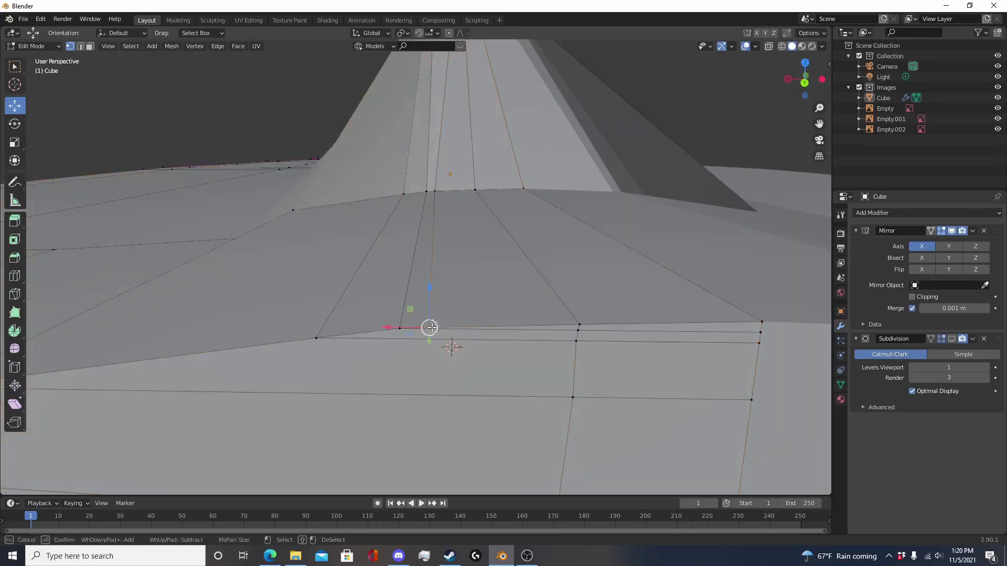
{"action": "key", "text": "Escape"}
{"action": "key", "text": "g"}
{"action": "key", "text": "z"}
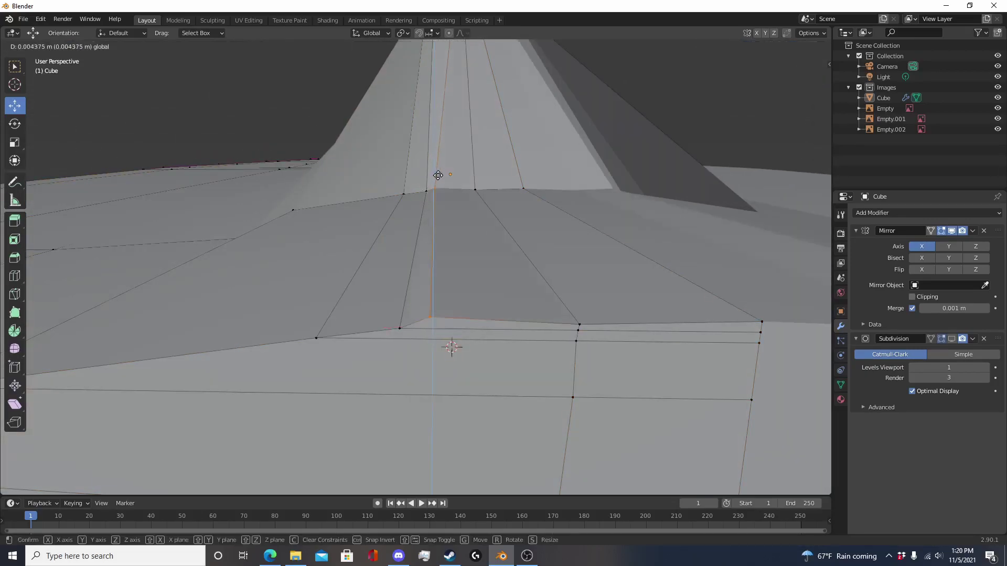
{"action": "left_click", "coordinate": [438, 175]}
Raise the adjacent inner vertex pair slightly so its rear vertex is level with the one just raised.
{"action": "key", "text": "c"}
{"action": "left_click", "coordinate": [478, 190]}
{"action": "key", "text": "Escape"}
{"action": "left_click_drag", "start_coordinate": [502, 182], "coordinate": [502, 181]}
{"action": "middle_click_drag", "start_coordinate": [569, 214], "coordinate": [546, 206]}
{"action": "middle_click_drag", "start_coordinate": [304, 249], "coordinate": [468, 289]}
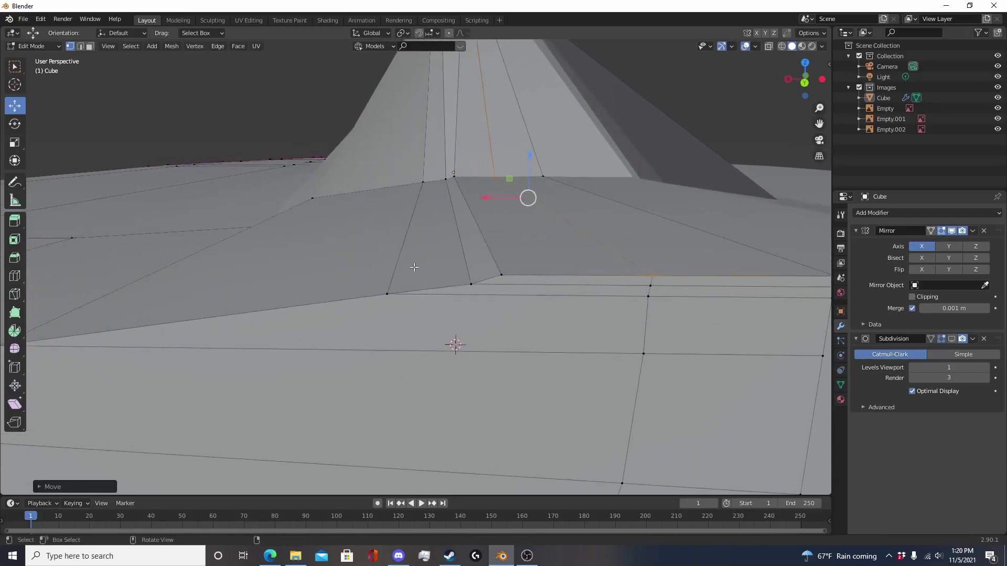
Slide the next outer pair of tail vertices along X toward the centreline, close to the neighbouring pair.
{"action": "key", "text": "c"}
{"action": "key", "text": "Escape"}
{"action": "mouse_move", "coordinate": [450, 200]}
{"action": "left_mouse_down"}
{"action": "mouse_move", "coordinate": [444, 179]}
{"action": "mouse_move", "coordinate": [418, 203]}
{"action": "left_mouse_up"}
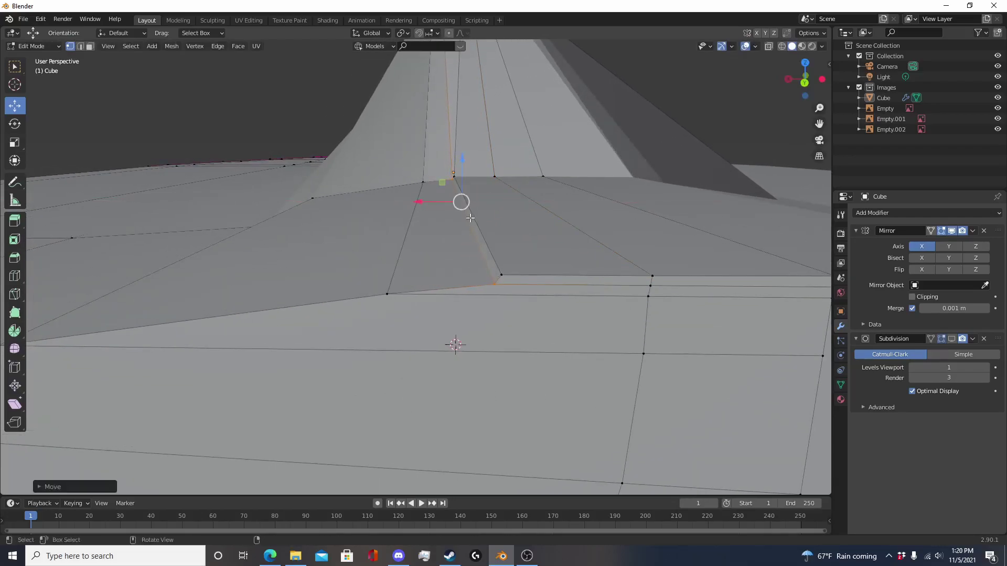
Raise the inner vertices at the engine cover's tail base, flatten them with a Z scale of 0, and fine-tune their height.
{"action": "key", "text": "c"}
{"action": "left_click_drag", "start_coordinate": [455, 153], "coordinate": [498, 136]}
{"action": "key", "text": "c"}
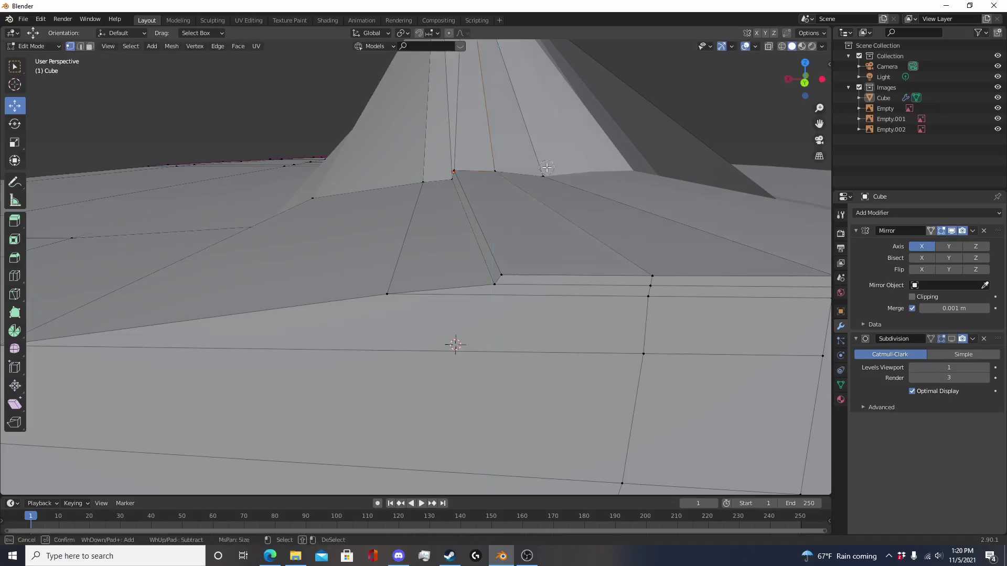
{"action": "key", "text": "c"}
{"action": "left_click", "coordinate": [544, 176]}
{"action": "key", "text": "s"}
{"action": "key", "text": "z"}
{"action": "key", "text": "0"}
{"action": "key", "text": "Return"}
{"action": "left_click_drag", "start_coordinate": [497, 136], "coordinate": [503, 132]}
{"action": "scroll", "coordinate": [506, 147], "scroll_direction": "down", "scroll_amount": 8}
{"action": "key", "text": "Tab"}
{"action": "middle_click_drag", "start_coordinate": [523, 206], "coordinate": [350, 267]}
{"action": "key", "text": "Tab"}
{"action": "scroll", "coordinate": [587, 224], "scroll_direction": "up", "scroll_amount": 4}
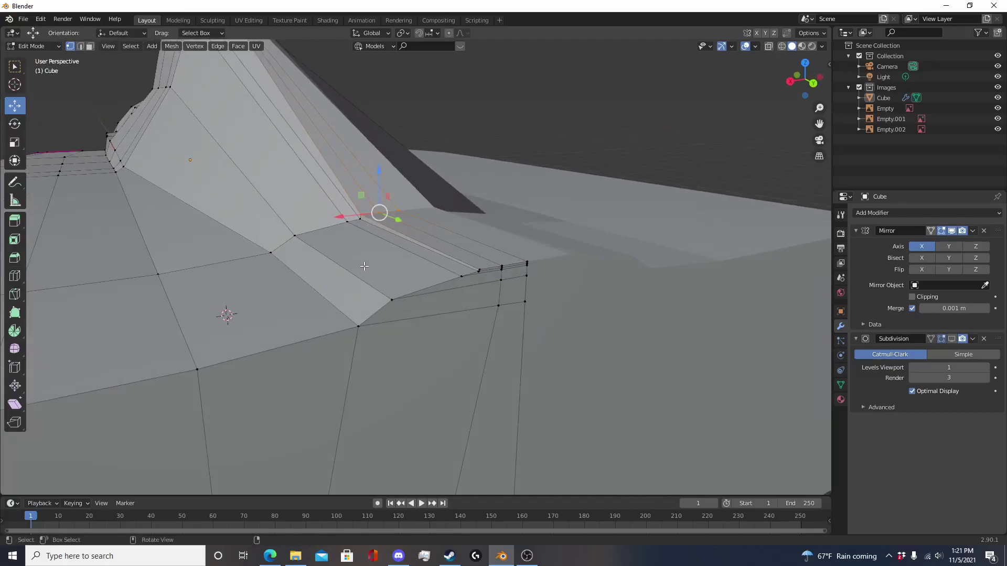
Flatten the row of vertices where the engine cover meets the sidepod top using a Z scale of 0.
{"action": "key", "text": "KP_7"}
{"action": "key", "text": "shift+z"}
{"action": "scroll", "coordinate": [479, 267], "scroll_direction": "down", "scroll_amount": 3}
{"action": "key", "text": "shift+z"}
{"action": "middle_click_drag", "start_coordinate": [459, 260], "coordinate": [353, 189]}
{"action": "left_click", "coordinate": [354, 191], "text": "alt"}
{"action": "key", "text": "Escape"}
{"action": "scroll", "coordinate": [310, 254], "scroll_direction": "down", "scroll_amount": 3}
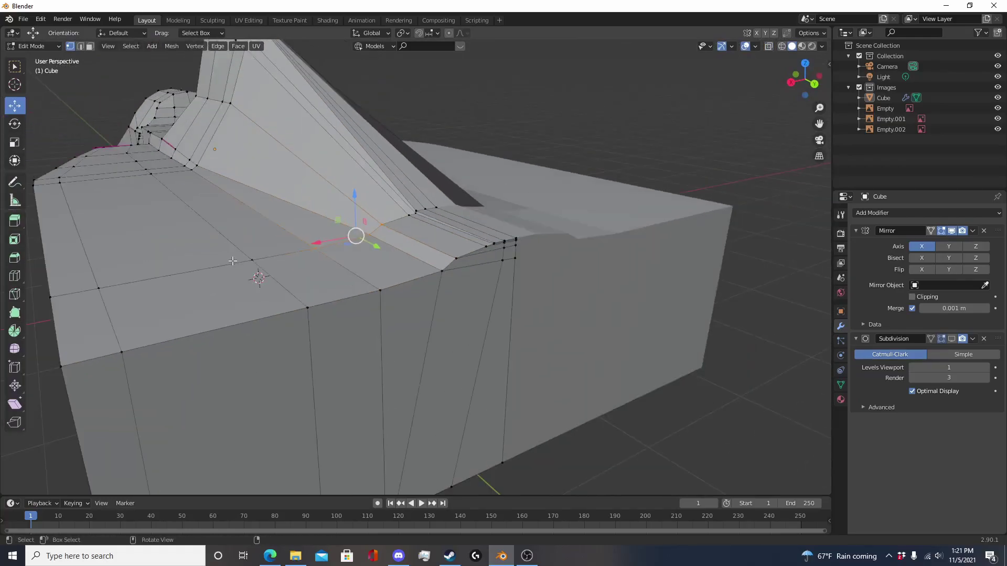
{"action": "key", "text": "s"}
{"action": "middle_click_drag", "start_coordinate": [469, 226], "coordinate": [348, 157]}
{"action": "key", "text": "z"}
{"action": "key", "text": "0"}
{"action": "left_click", "coordinate": [449, 227]}
Lower the flattened row between the engine cover and sidepod slightly along Z.
{"action": "scroll", "coordinate": [449, 227], "scroll_direction": "up", "scroll_amount": 4}
{"action": "key", "text": "g"}
{"action": "key", "text": "z"}
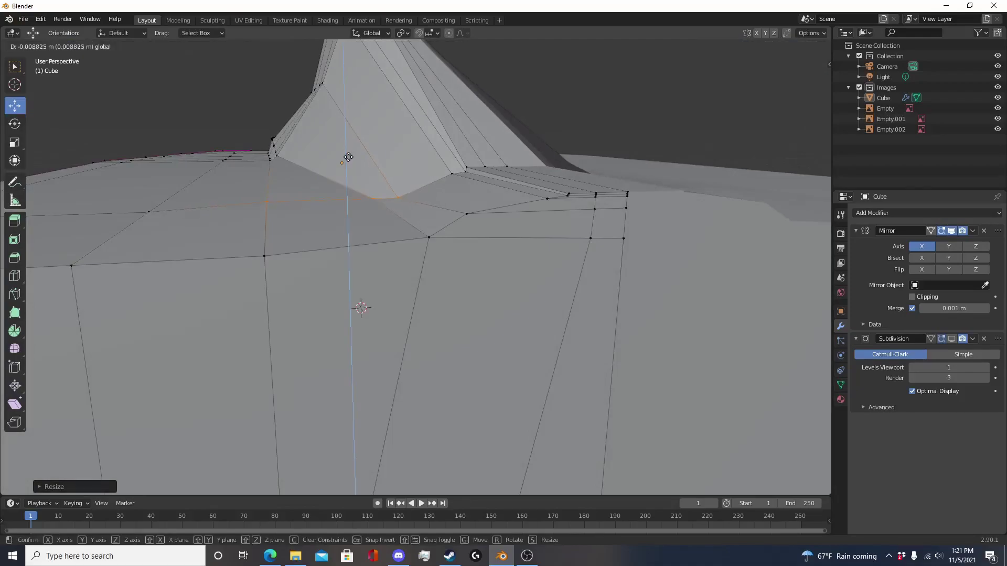
{"action": "left_click", "coordinate": [346, 163]}
{"action": "key", "text": "Tab"}
{"action": "key", "text": "Tab"}
{"action": "scroll", "coordinate": [391, 203], "scroll_direction": "down", "scroll_amount": 1}
Scale the three matching vertices on the rear top edge flat along Z to one height.
{"action": "key", "text": "alt+a"}
{"action": "key", "text": "c"}
{"action": "right_click", "coordinate": [302, 260]}
{"action": "key", "text": "s"}
{"action": "key", "text": "z"}
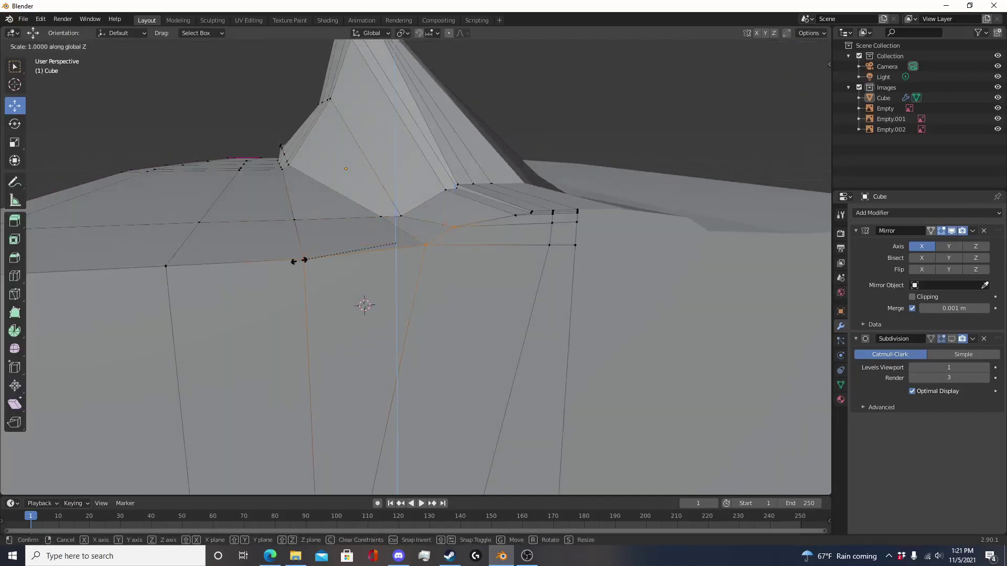
{"action": "key", "text": "1"}
{"action": "key", "text": "0"}
{"action": "key", "text": "0"}
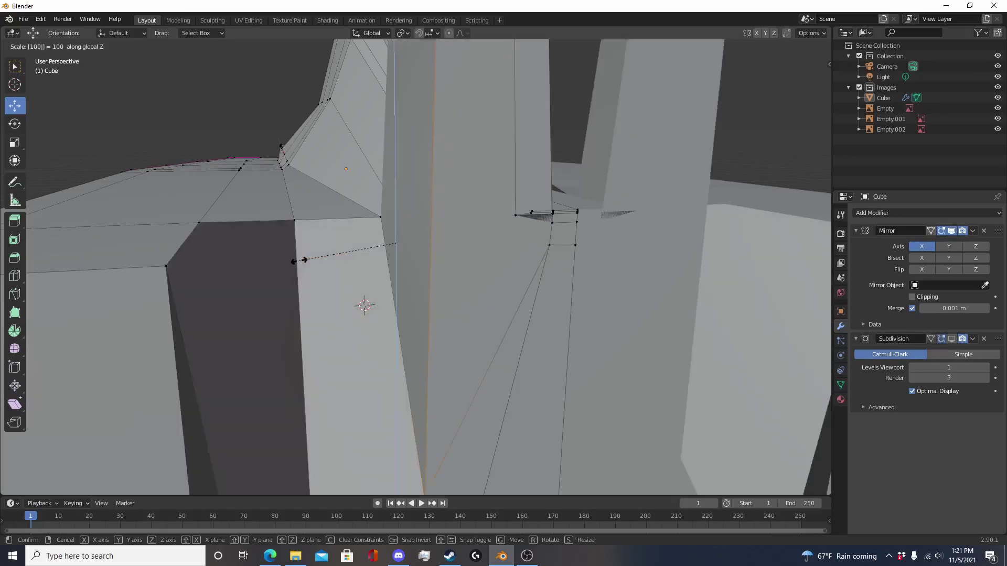
{"action": "key", "text": "BackSpace"}
{"action": "key", "text": "BackSpace"}
{"action": "left_click", "coordinate": [301, 260]}
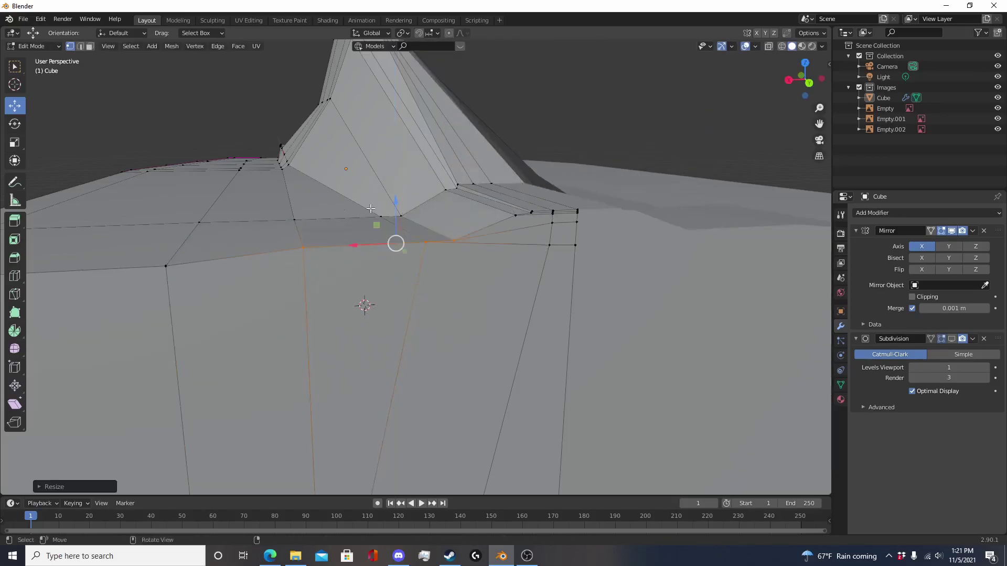
Lower the three flattened rear-edge vertices slightly along Z.
{"action": "left_click_drag", "start_coordinate": [401, 204], "coordinate": [387, 219]}
{"action": "key", "text": "Tab"}
{"action": "scroll", "coordinate": [414, 234], "scroll_direction": "down", "scroll_amount": 5}
{"action": "middle_click_drag", "start_coordinate": [415, 234], "coordinate": [414, 251]}
{"action": "key", "text": "Tab"}
{"action": "scroll", "coordinate": [457, 276], "scroll_direction": "up", "scroll_amount": 5}
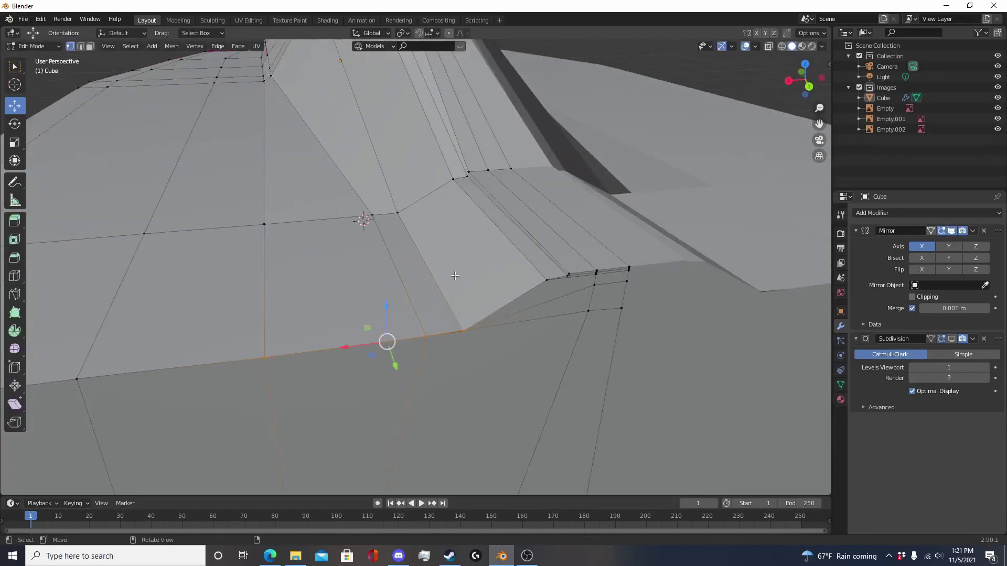
Reposition the crease vertices along the engine cover's base so each inner vertex sits directly above its outer neighbour.
{"action": "middle_click_drag", "start_coordinate": [457, 277], "coordinate": [441, 244]}
{"action": "scroll", "coordinate": [441, 243], "scroll_direction": "up", "scroll_amount": 3}
{"action": "left_click", "coordinate": [424, 169]}
{"action": "left_click_drag", "start_coordinate": [425, 137], "coordinate": [431, 116]}
{"action": "left_click_drag", "start_coordinate": [383, 149], "coordinate": [349, 118]}
{"action": "key", "text": "z"}
{"action": "key", "text": "Tab"}
{"action": "scroll", "coordinate": [467, 245], "scroll_direction": "down", "scroll_amount": 6}
{"action": "middle_click_drag", "start_coordinate": [467, 245], "coordinate": [441, 261]}
{"action": "key", "text": "Tab"}
{"action": "scroll", "coordinate": [441, 261], "scroll_direction": "up", "scroll_amount": 2}
{"action": "mouse_move", "coordinate": [374, 211]}
{"action": "left_mouse_down"}
{"action": "mouse_move", "coordinate": [398, 190]}
{"action": "mouse_move", "coordinate": [395, 159]}
{"action": "mouse_move", "coordinate": [379, 196]}
{"action": "mouse_move", "coordinate": [353, 202]}
{"action": "mouse_move", "coordinate": [363, 210]}
{"action": "left_mouse_up"}
{"action": "middle_click_drag", "start_coordinate": [363, 210], "coordinate": [464, 232]}
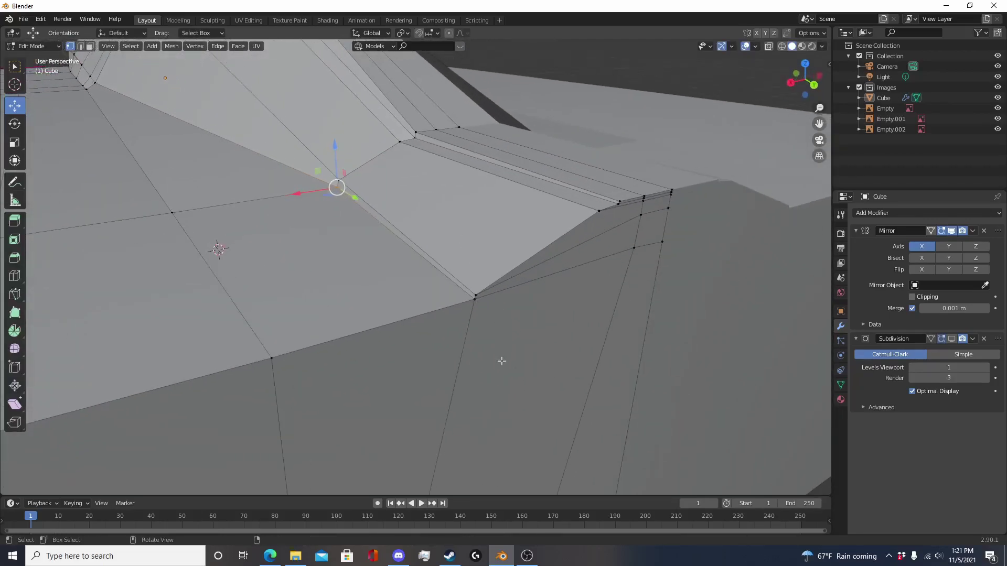
Raise the front and rear vertices of that crease together slightly along Z.
{"action": "key", "text": "c"}
{"action": "left_click", "coordinate": [478, 296]}
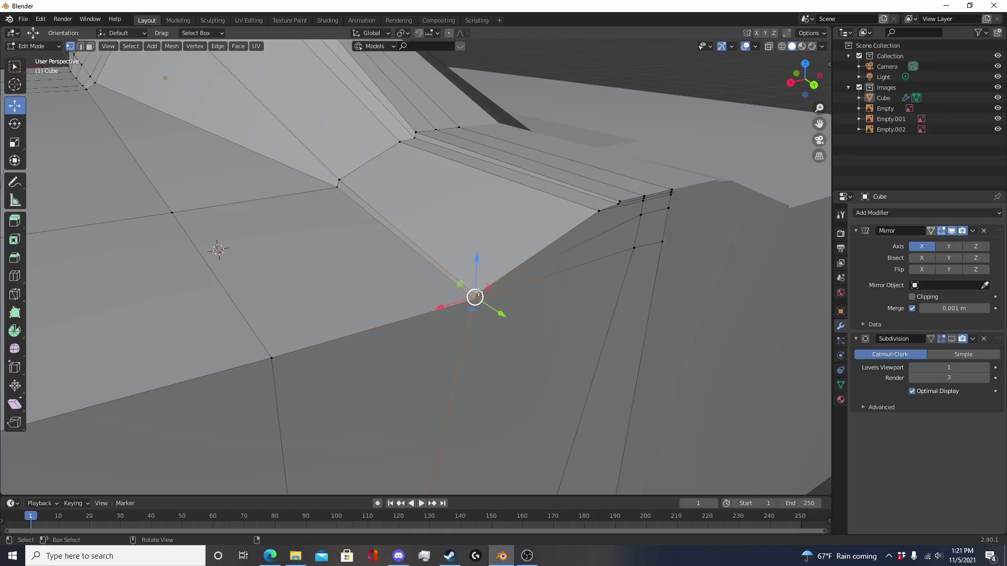
{"action": "left_click", "coordinate": [352, 183], "text": "shift"}
{"action": "left_click_drag", "start_coordinate": [388, 192], "coordinate": [397, 186]}
{"action": "key", "text": "Tab"}
{"action": "middle_click_drag", "start_coordinate": [459, 211], "coordinate": [434, 207]}
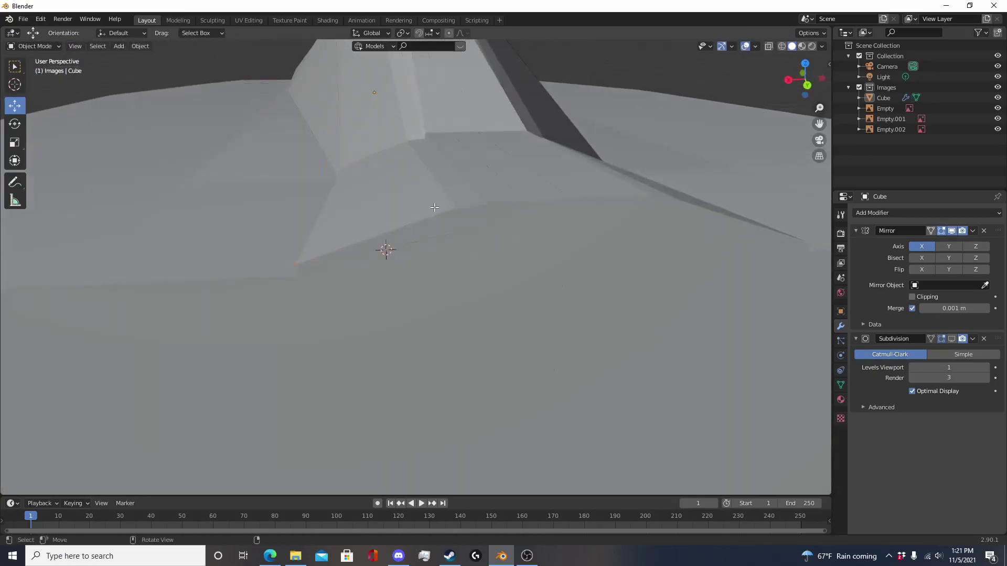
Slide the front crease vertices along X toward the centreline, directly below the engine cover's tail-base vertex.
{"action": "key", "text": "Tab"}
{"action": "key", "text": "c"}
{"action": "left_click", "coordinate": [406, 140]}
{"action": "right_click", "coordinate": [406, 140]}
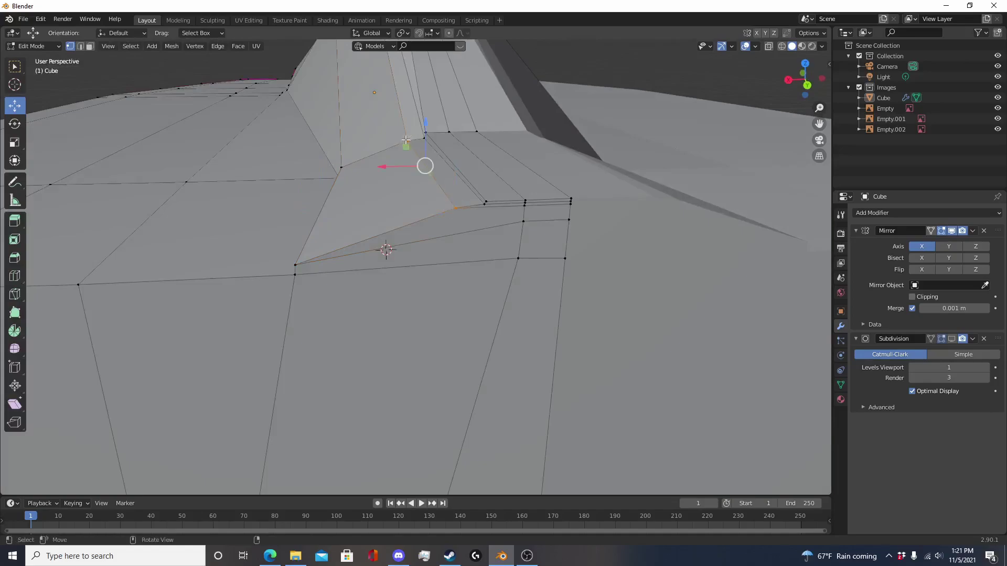
{"action": "key", "text": "Tab"}
{"action": "key", "text": "Tab"}
{"action": "middle_click_drag", "start_coordinate": [497, 227], "coordinate": [335, 185]}
{"action": "key", "text": "c"}
{"action": "left_click", "coordinate": [336, 185]}
{"action": "right_click", "coordinate": [336, 184]}
{"action": "left_click_drag", "start_coordinate": [299, 189], "coordinate": [362, 172]}
Slide the stacked vertices on the rear edge inward along X to form a near-vertical step beneath the engine cover.
{"action": "left_click", "coordinate": [425, 304]}
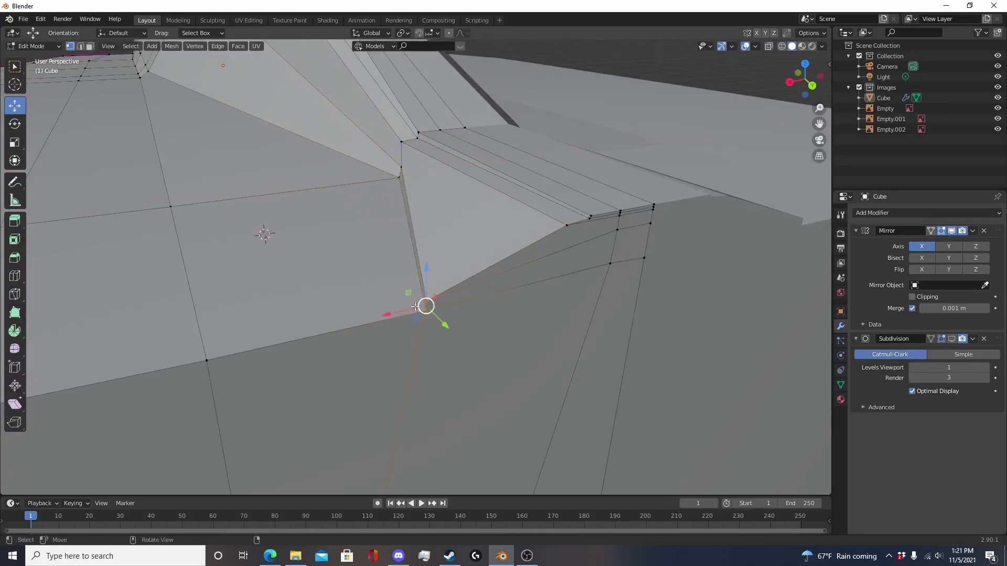
{"action": "left_click_drag", "start_coordinate": [391, 317], "coordinate": [529, 280]}
{"action": "key", "text": "Tab"}
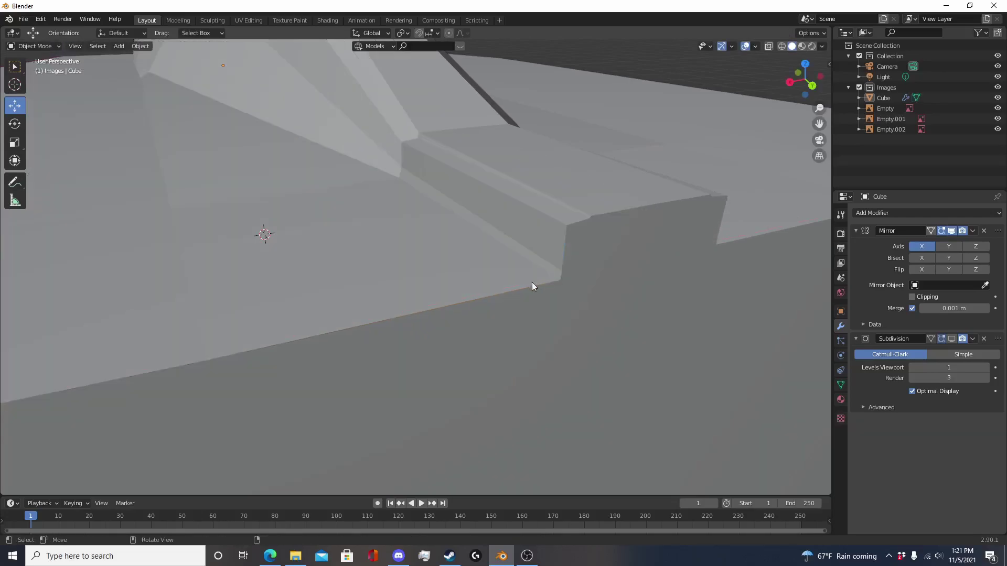
{"action": "scroll", "coordinate": [530, 283], "scroll_direction": "down", "scroll_amount": 6}
{"action": "middle_click_drag", "start_coordinate": [530, 316], "coordinate": [480, 289]}
{"action": "key", "text": "Tab"}
{"action": "scroll", "coordinate": [529, 309], "scroll_direction": "up", "scroll_amount": 6}
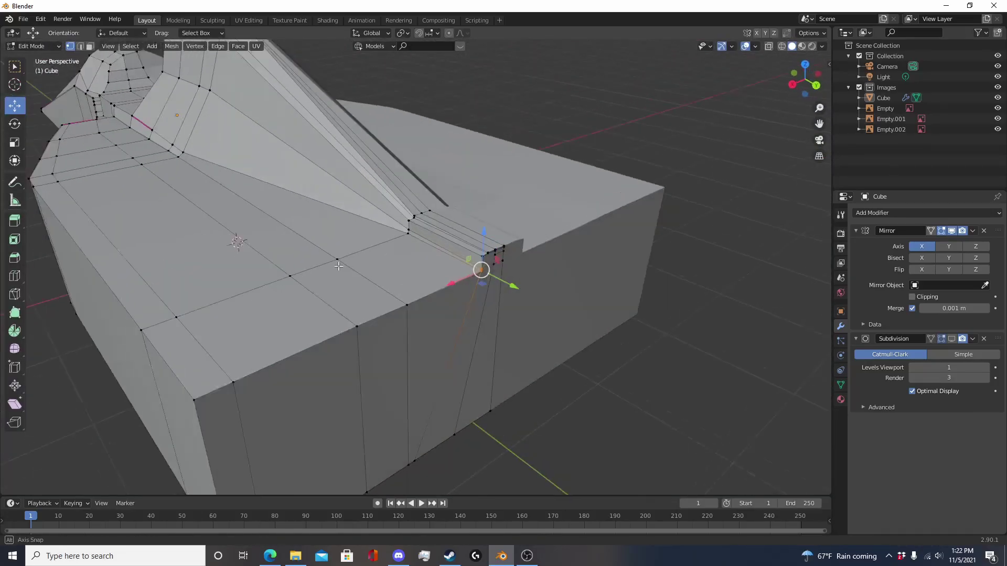
Nudge the crease vertex at the engine cover's tail base outward to widen the cover's foot.
{"action": "scroll", "coordinate": [472, 284], "scroll_direction": "up", "scroll_amount": 4}
{"action": "key", "text": "c"}
{"action": "left_click", "coordinate": [400, 212]}
{"action": "right_click", "coordinate": [399, 211]}
{"action": "middle_click_drag", "start_coordinate": [400, 211], "coordinate": [349, 191]}
{"action": "mouse_move", "coordinate": [370, 204]}
{"action": "left_mouse_down"}
{"action": "mouse_move", "coordinate": [308, 195]}
{"action": "mouse_move", "coordinate": [411, 198]}
{"action": "mouse_move", "coordinate": [355, 193]}
{"action": "left_mouse_up"}
{"action": "key", "text": "Tab"}
{"action": "key", "text": "Tab"}
Pull the neighbouring vertex at the engine cover's rear base outward along X to flare the cover into the sidepod.
{"action": "scroll", "coordinate": [420, 207], "scroll_direction": "up", "scroll_amount": 3}
{"action": "middle_click_drag", "start_coordinate": [449, 216], "coordinate": [423, 248]}
{"action": "key", "text": "c"}
{"action": "left_click", "coordinate": [401, 237]}
{"action": "right_click", "coordinate": [400, 237]}
{"action": "left_click_drag", "start_coordinate": [359, 232], "coordinate": [301, 232]}
Move a vertex on the engine cover's lower flank outward along X to continue the flare.
{"action": "key", "text": "c"}
{"action": "left_click", "coordinate": [352, 179]}
{"action": "right_click", "coordinate": [352, 178]}
{"action": "middle_click_drag", "start_coordinate": [352, 178], "coordinate": [413, 175]}
{"action": "key", "text": "c"}
{"action": "left_click", "coordinate": [386, 135]}
{"action": "right_click", "coordinate": [386, 135]}
{"action": "left_click_drag", "start_coordinate": [386, 136], "coordinate": [341, 140]}
Turn on the Subdivision modifier's viewport display and return the car body to mesh editing.
{"action": "scroll", "coordinate": [449, 266], "scroll_direction": "down", "scroll_amount": 5}
{"action": "middle_click_drag", "start_coordinate": [450, 265], "coordinate": [410, 305]}
{"action": "scroll", "coordinate": [422, 287], "scroll_direction": "up", "scroll_amount": 4}
{"action": "scroll", "coordinate": [409, 304], "scroll_direction": "up", "scroll_amount": 2}
{"action": "key", "text": "c"}
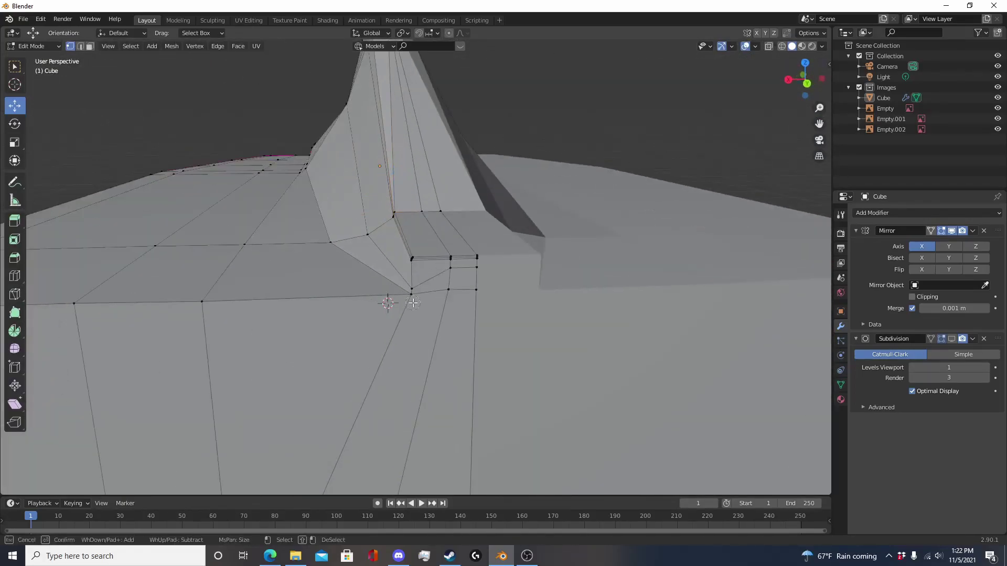
{"action": "key", "text": "Escape"}
{"action": "key", "text": "Tab"}
{"action": "scroll", "coordinate": [399, 353], "scroll_direction": "down", "scroll_amount": 7}
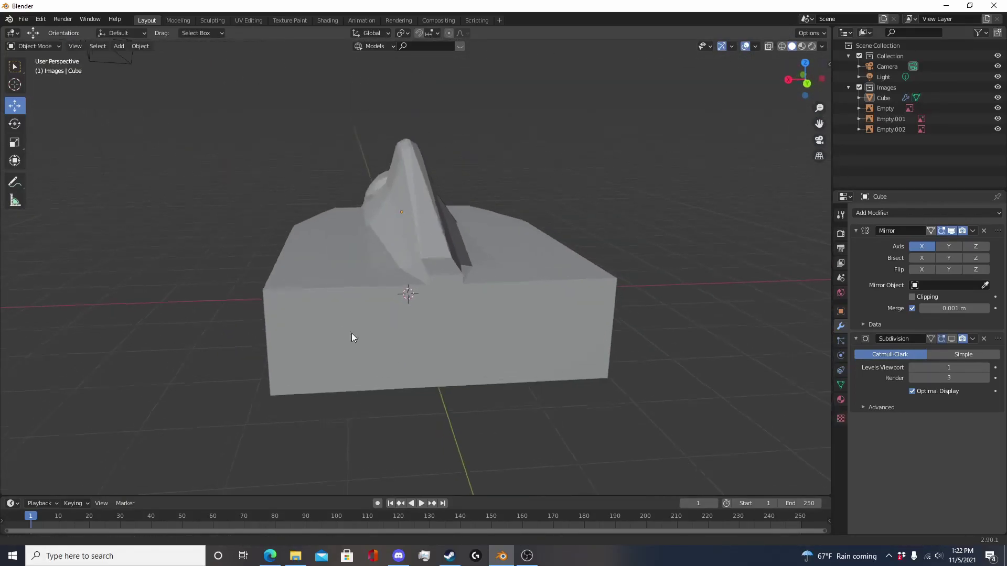
{"action": "left_click", "coordinate": [952, 341]}
{"action": "middle_click_drag", "start_coordinate": [409, 308], "coordinate": [474, 321]}
{"action": "key", "text": "Tab"}
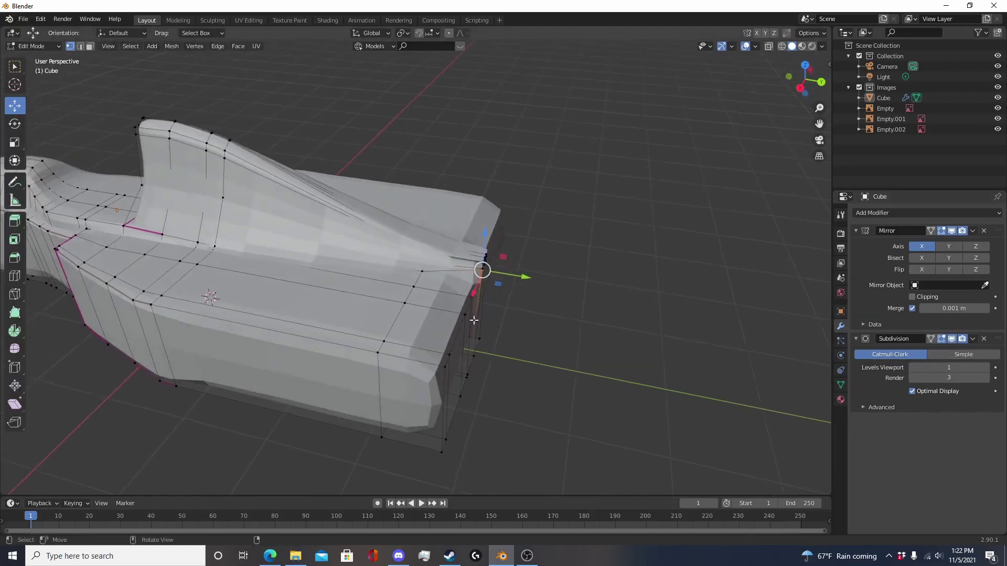
In the top wireframe view, squeeze the rear edge's outer vertices along X and shift them inward to the blueprint's tail width.
{"action": "key", "text": "KP_3"}
{"action": "key", "text": "KP_Decimal"}
{"action": "scroll", "coordinate": [498, 305], "scroll_direction": "down", "scroll_amount": 10}
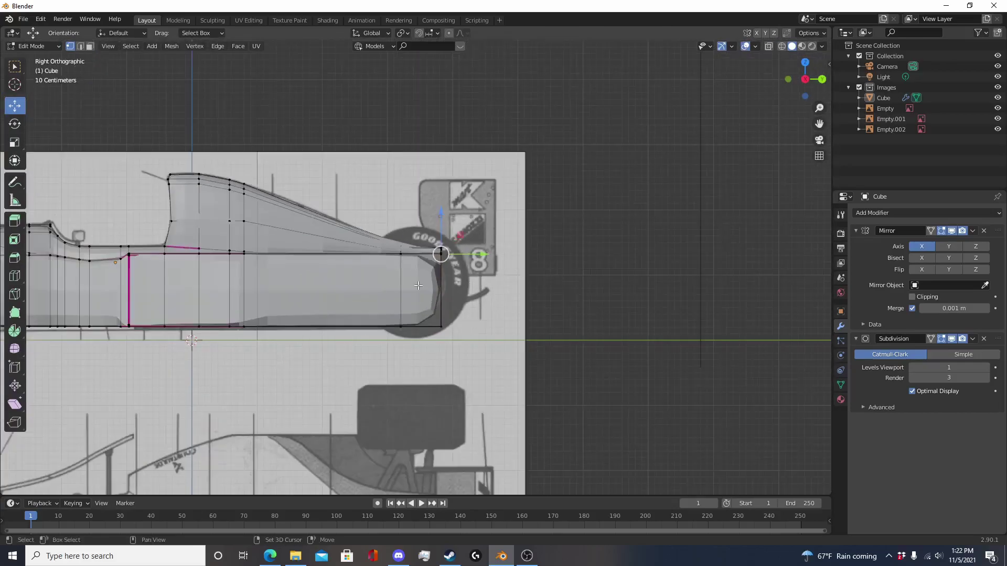
{"action": "middle_click_drag", "start_coordinate": [418, 286], "coordinate": [457, 270], "text": "shift"}
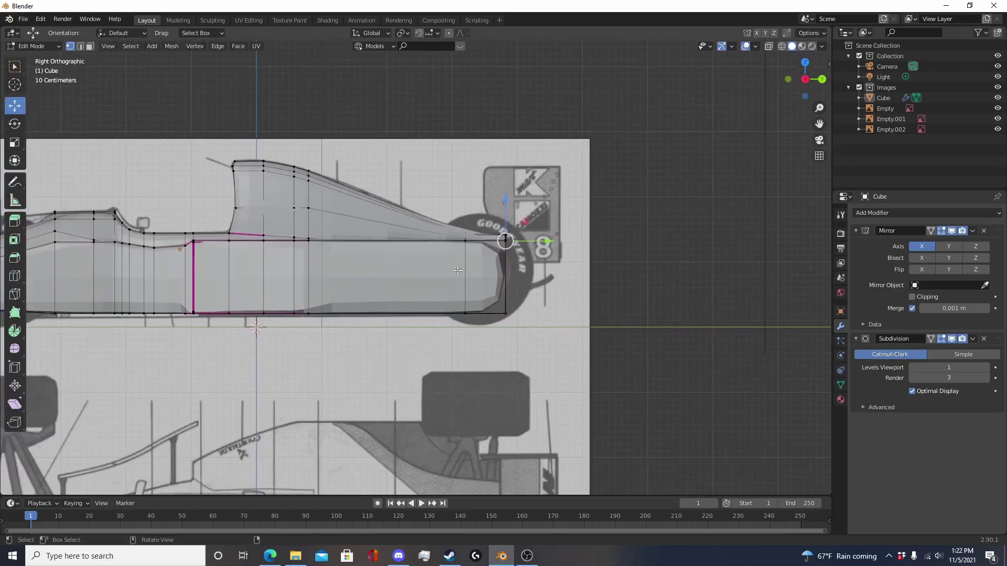
{"action": "key", "text": "KP_7"}
{"action": "scroll", "coordinate": [420, 338], "scroll_direction": "up", "scroll_amount": 6}
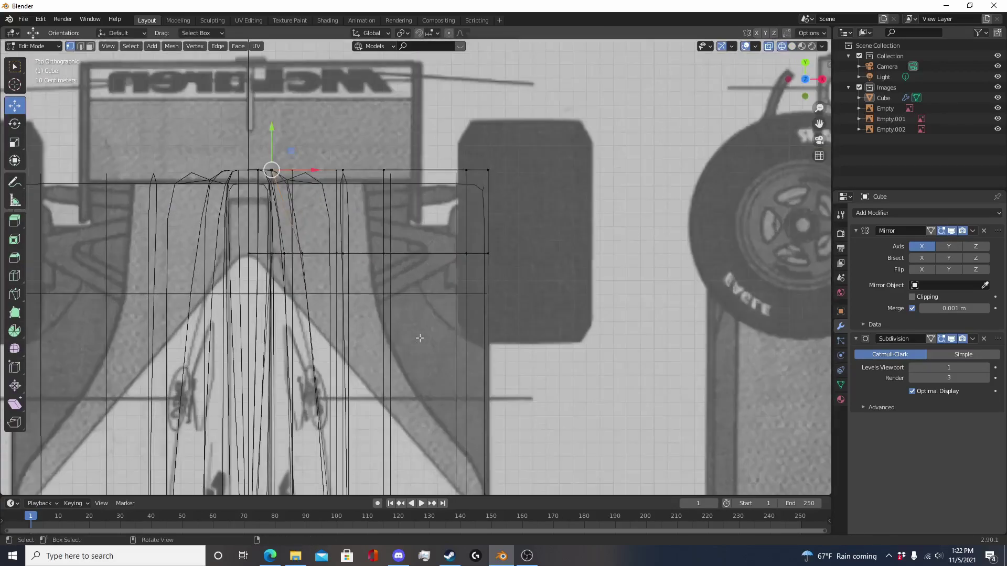
{"action": "middle_click_drag", "start_coordinate": [414, 332], "coordinate": [427, 313], "text": "shift"}
{"action": "middle_click_drag", "start_coordinate": [426, 226], "coordinate": [433, 263], "text": "shift"}
{"action": "key", "text": "shift+z"}
{"action": "key", "text": "shift+z"}
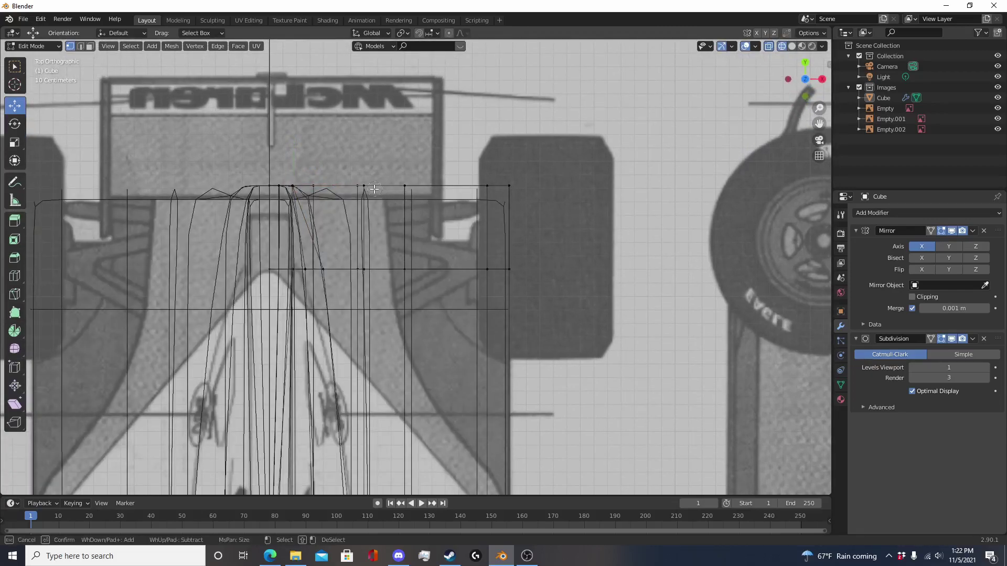
{"action": "left_click_drag", "start_coordinate": [428, 187], "coordinate": [533, 188]}
{"action": "right_click", "coordinate": [535, 187]}
{"action": "key", "text": "s"}
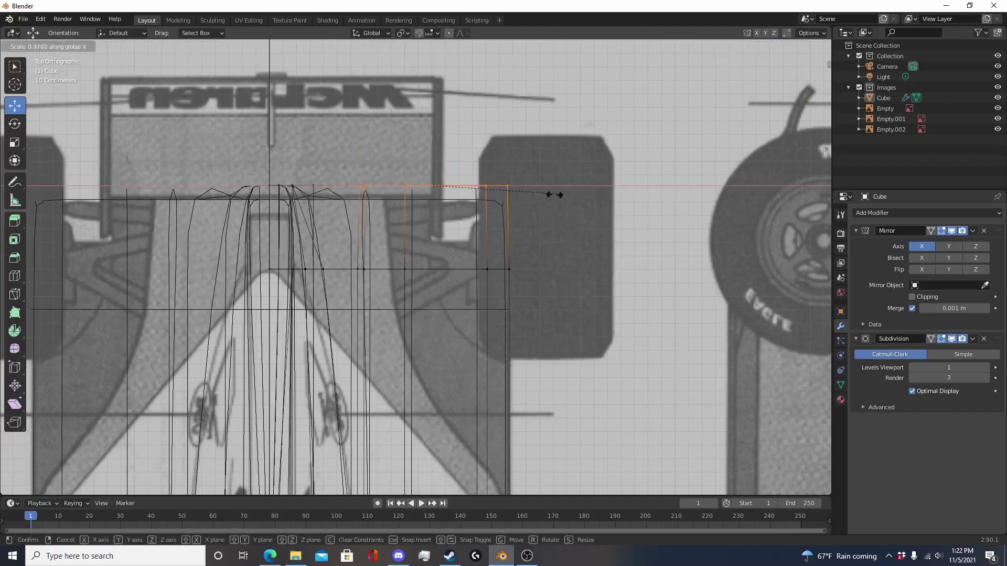
{"action": "key", "text": "x"}
{"action": "left_click", "coordinate": [471, 187]}
{"action": "left_click_drag", "start_coordinate": [467, 185], "coordinate": [401, 194]}
{"action": "left_click", "coordinate": [344, 191]}
Move the whole rear edge forward along Y to line up with the end of the bodywork in the top blueprint.
{"action": "key", "text": "c"}
{"action": "left_click_drag", "start_coordinate": [271, 186], "coordinate": [387, 185]}
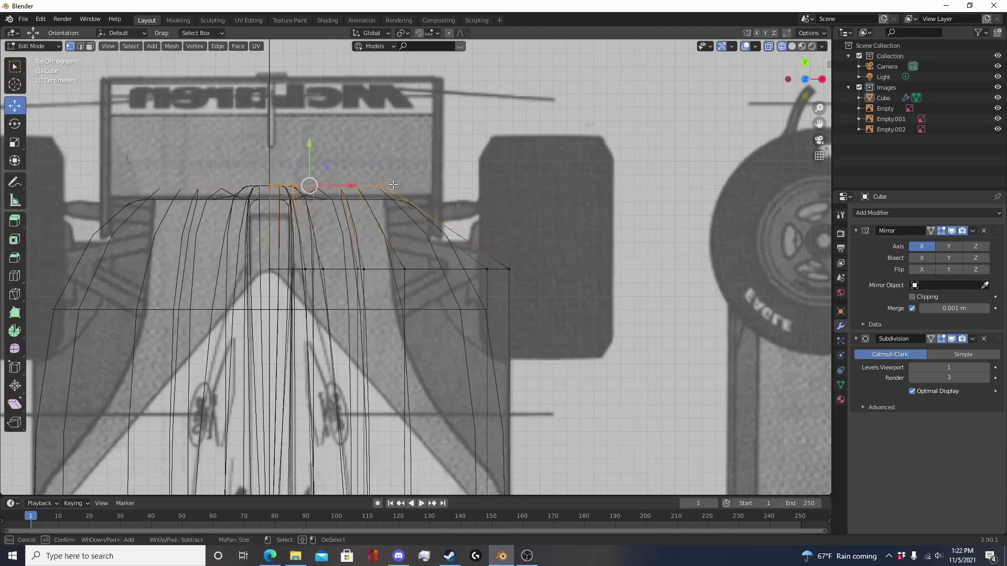
{"action": "left_click_drag", "start_coordinate": [309, 147], "coordinate": [315, 158]}
{"action": "left_click", "coordinate": [405, 183]}
{"action": "key", "text": "c"}
{"action": "key", "text": "Escape"}
{"action": "left_click_drag", "start_coordinate": [408, 195], "coordinate": [409, 196]}
Scale the outer vertices of the next row ahead of the rear edge along X and fit them to the blueprint's tapering outline.
{"action": "key", "text": "c"}
{"action": "mouse_move", "coordinate": [402, 261]}
{"action": "left_mouse_down"}
{"action": "mouse_move", "coordinate": [513, 271]}
{"action": "mouse_move", "coordinate": [427, 272]}
{"action": "mouse_move", "coordinate": [401, 260]}
{"action": "left_mouse_up"}
{"action": "key", "text": "Escape"}
{"action": "key", "text": "s"}
{"action": "key", "text": "x"}
{"action": "left_click", "coordinate": [477, 274]}
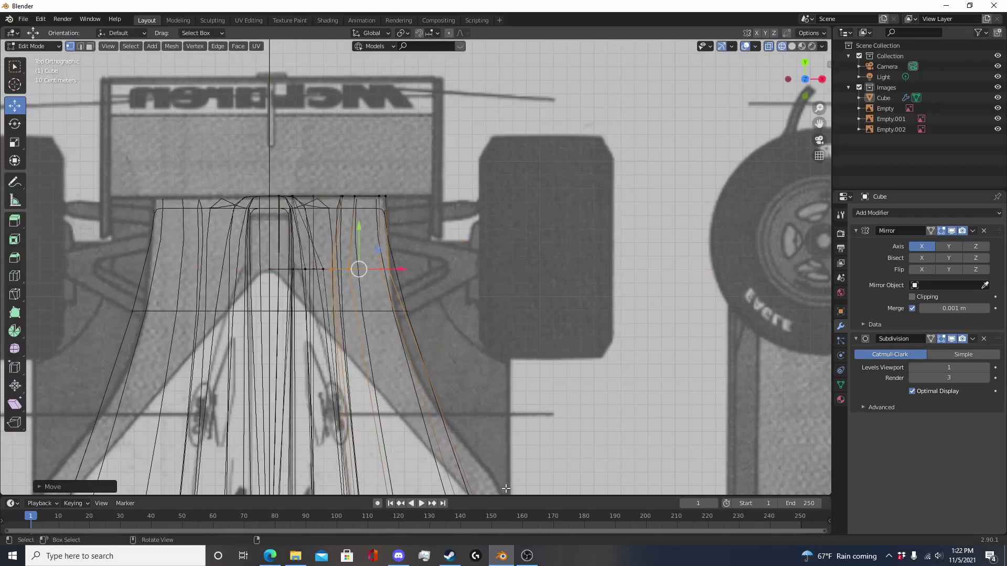
Check the McLaren reference photo in the browser, then compare the rear bodywork's shape in Blender.
{"action": "scroll", "coordinate": [505, 489], "scroll_direction": "down", "scroll_amount": 5}
{"action": "scroll", "coordinate": [461, 344], "scroll_direction": "up", "scroll_amount": 1}
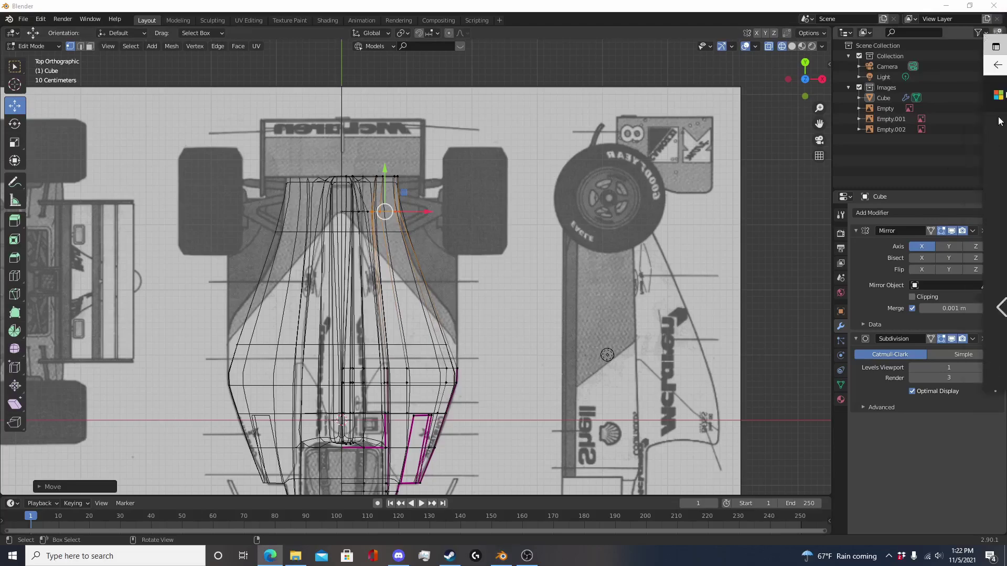
{"action": "left_click_drag", "start_coordinate": [1006, 40], "coordinate": [336, 5]}
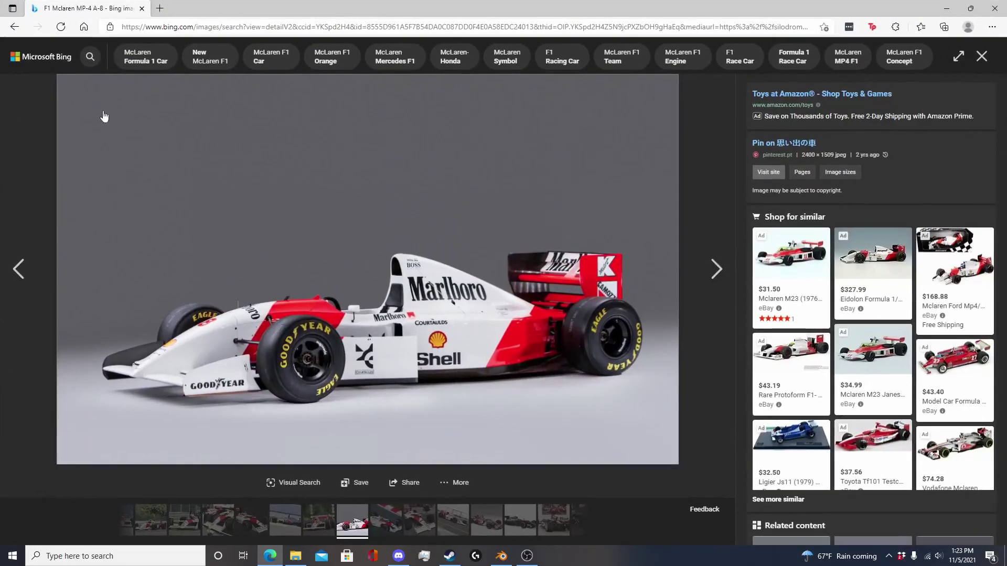
{"action": "key", "text": "alt+Tab"}
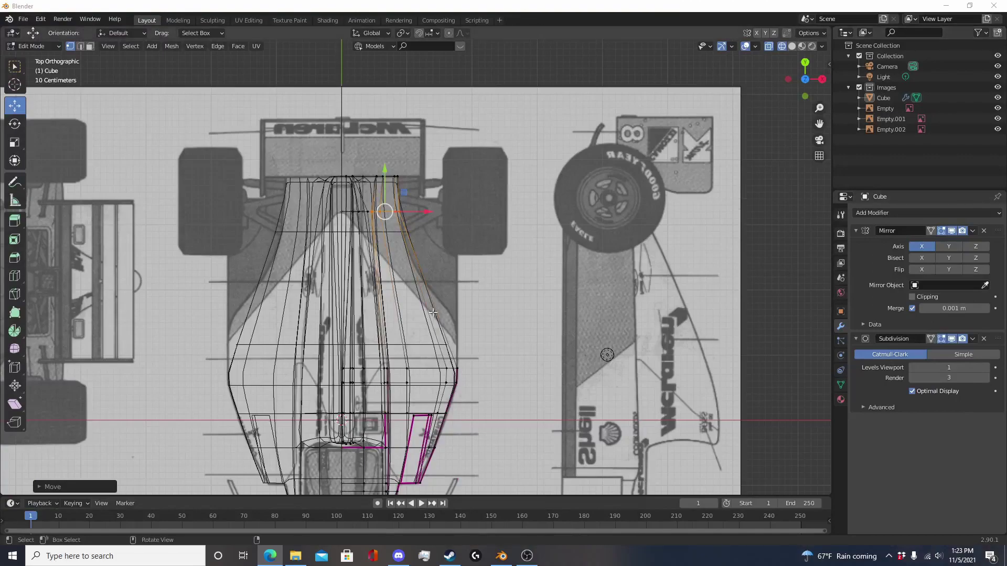
{"action": "scroll", "coordinate": [430, 314], "scroll_direction": "up", "scroll_amount": 3}
{"action": "mouse_move", "coordinate": [430, 315]}
{"action": "middle_mouse_down"}
{"action": "mouse_move", "coordinate": [420, 258]}
{"action": "mouse_move", "coordinate": [328, 199]}
{"action": "middle_mouse_up"}
{"action": "key", "text": "shift+z"}
{"action": "scroll", "coordinate": [413, 310], "scroll_direction": "down", "scroll_amount": 2}
{"action": "middle_click_drag", "start_coordinate": [413, 310], "coordinate": [442, 308]}
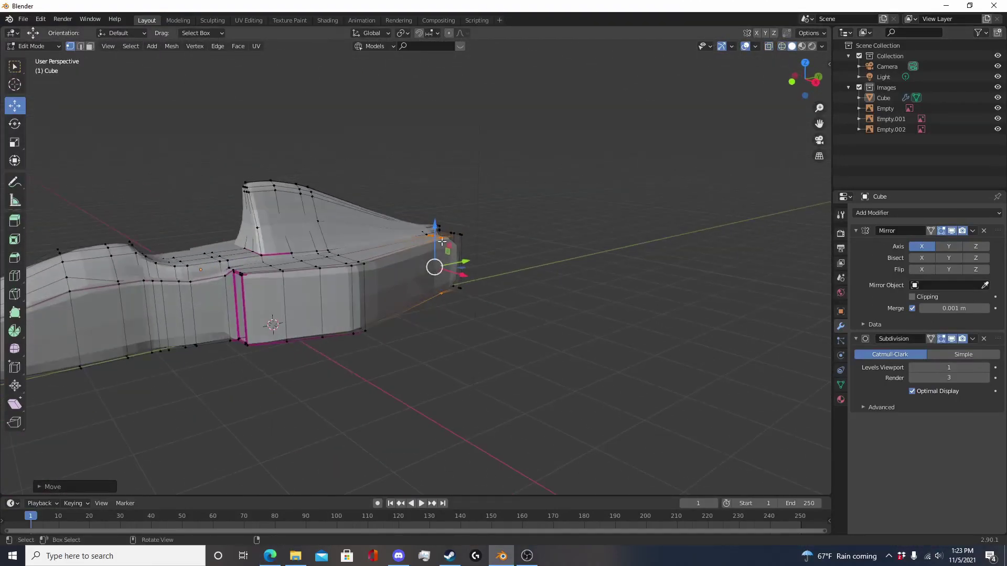
Add a loop cut across the rear bodywork in the top wireframe view and slide it forward toward the sidepods' widest part.
{"action": "key", "text": "KP_7"}
{"action": "key", "text": "shift+z"}
{"action": "scroll", "coordinate": [451, 336], "scroll_direction": "up", "scroll_amount": 3}
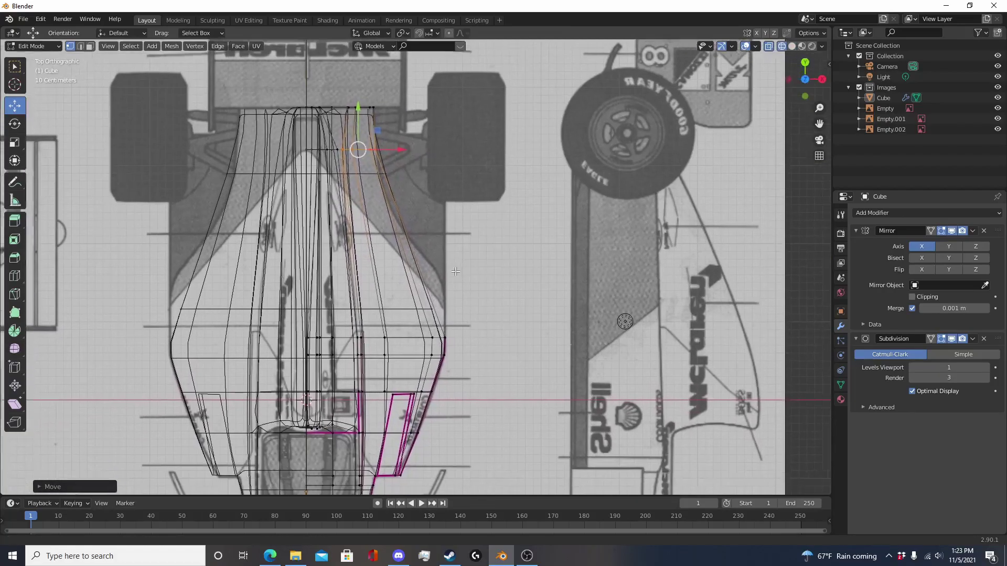
{"action": "scroll", "coordinate": [453, 348], "scroll_direction": "up", "scroll_amount": 2}
{"action": "left_click", "coordinate": [450, 311]}
{"action": "key", "text": "ctrl+r"}
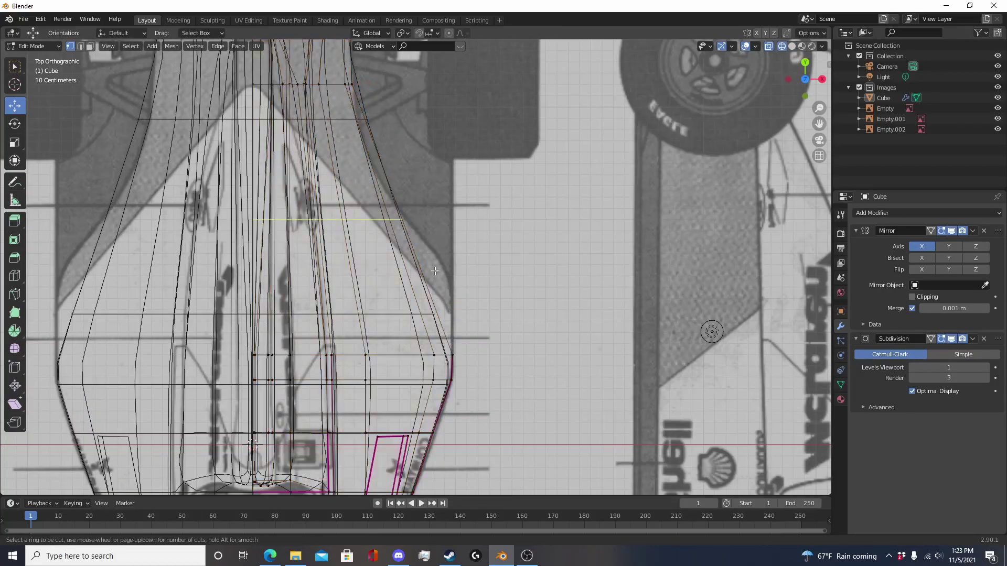
{"action": "left_click", "coordinate": [437, 271]}
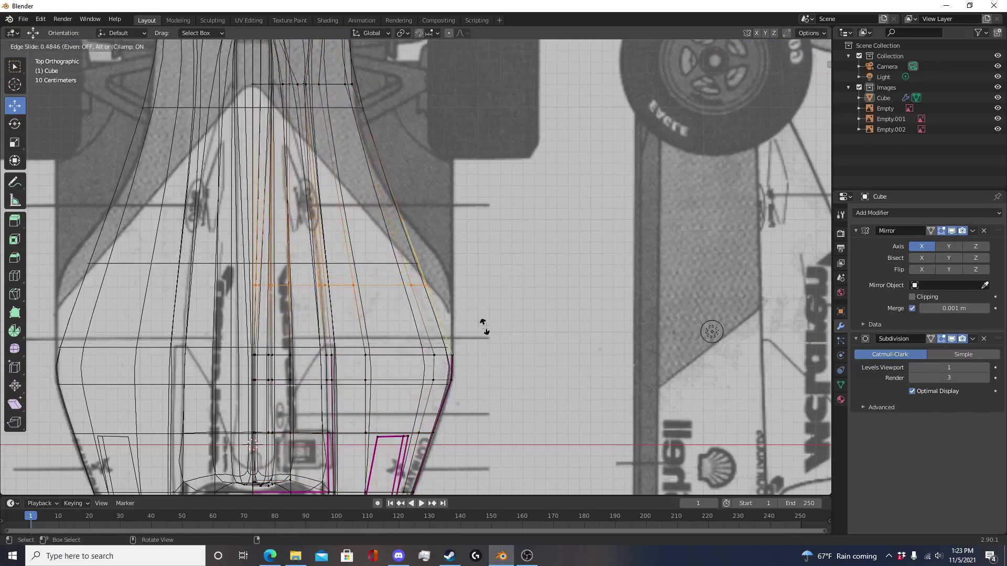
{"action": "left_click", "coordinate": [483, 326]}
Move the new loop's outer vertices outward along X to meet the blueprint's sidepod outline.
{"action": "key", "text": "c"}
{"action": "left_click_drag", "start_coordinate": [445, 287], "coordinate": [469, 286]}
{"action": "left_click", "coordinate": [461, 236]}
Add a loop cut midway along the tapering rear bodywork and shift its outer vertices onto the blueprint outline.
{"action": "key", "text": "ctrl+r"}
{"action": "double_click", "coordinate": [403, 189]}
{"action": "key", "text": "c"}
{"action": "left_click_drag", "start_coordinate": [347, 185], "coordinate": [395, 184]}
{"action": "middle_click_drag", "start_coordinate": [380, 142], "coordinate": [385, 197], "text": "shift"}
{"action": "left_click", "coordinate": [386, 197]}
Add another loop cut closer to the tail and pull its outer vertices inward along X to the blueprint outline.
{"action": "key", "text": "ctrl+r"}
{"action": "double_click", "coordinate": [336, 190]}
{"action": "key", "text": "c"}
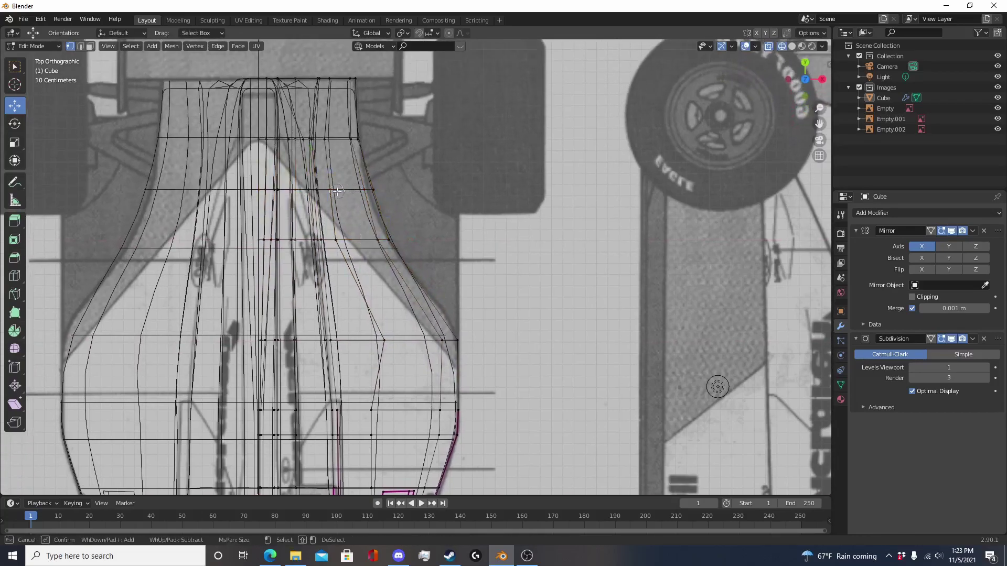
{"action": "key", "text": "Escape"}
{"action": "left_click_drag", "start_coordinate": [367, 192], "coordinate": [403, 191]}
{"action": "left_click", "coordinate": [435, 278]}
Add a loop cut just behind the sidepods' widest part, slide it forward, and move its outer vertices outward about 0.05 m along X.
{"action": "key", "text": "ctrl+r"}
{"action": "left_click", "coordinate": [436, 283]}
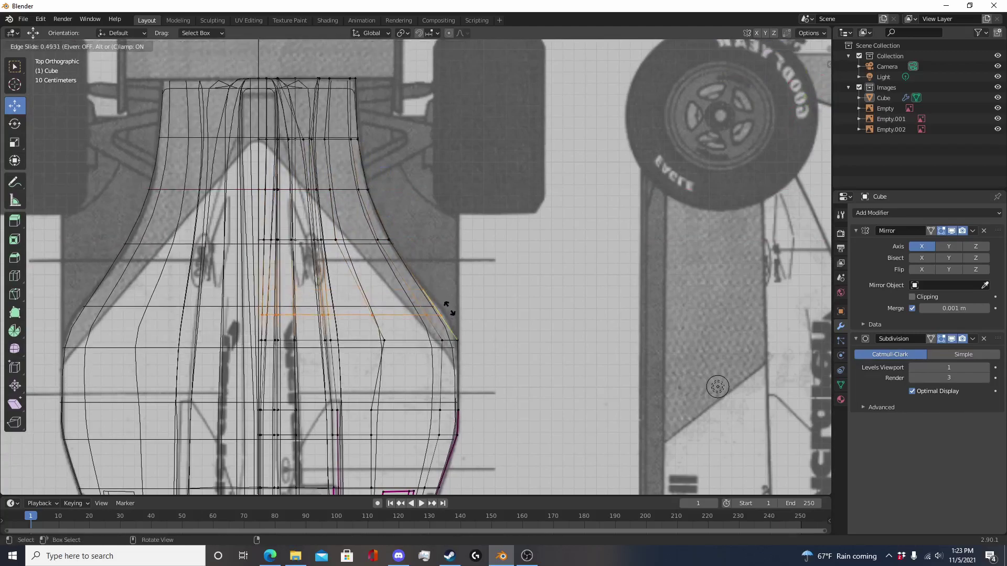
{"action": "left_click", "coordinate": [450, 308]}
{"action": "key", "text": "c"}
{"action": "key", "text": "Escape"}
{"action": "key", "text": "g"}
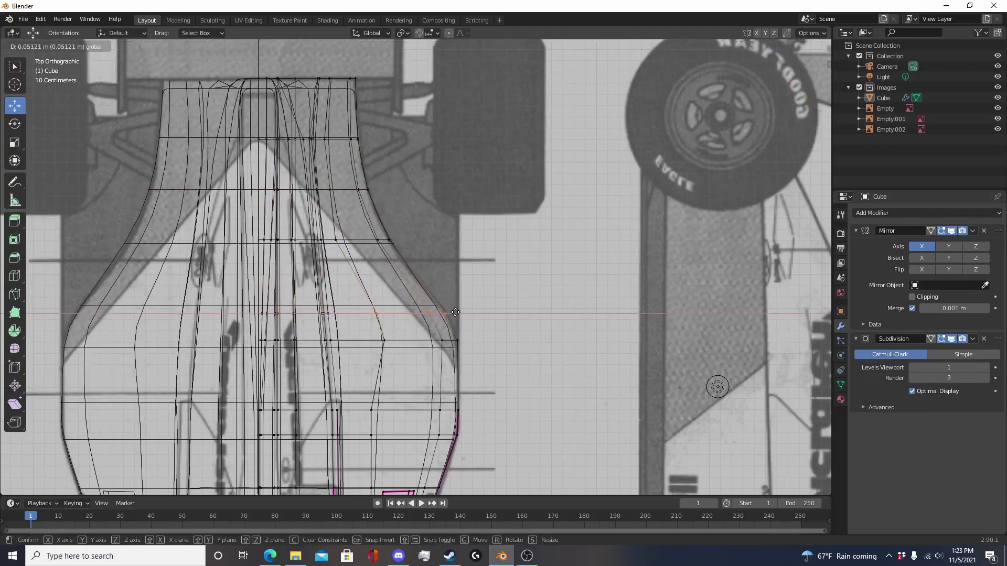
{"action": "left_click_drag", "start_coordinate": [457, 312], "coordinate": [456, 312]}
{"action": "mouse_move", "coordinate": [375, 333]}
{"action": "left_mouse_down"}
{"action": "mouse_move", "coordinate": [389, 347]}
{"action": "mouse_move", "coordinate": [417, 342]}
{"action": "left_mouse_up"}
Examine the smoothed car body from the top, side and rear against the blueprint outlines.
{"action": "key", "text": "Tab"}
{"action": "scroll", "coordinate": [440, 351], "scroll_direction": "down", "scroll_amount": 5}
{"action": "key", "text": "shift+z"}
{"action": "mouse_move", "coordinate": [460, 369]}
{"action": "middle_mouse_down", "text": "shift"}
{"action": "mouse_move", "coordinate": [476, 370]}
{"action": "mouse_move", "coordinate": [499, 326]}
{"action": "middle_mouse_up", "text": "shift"}
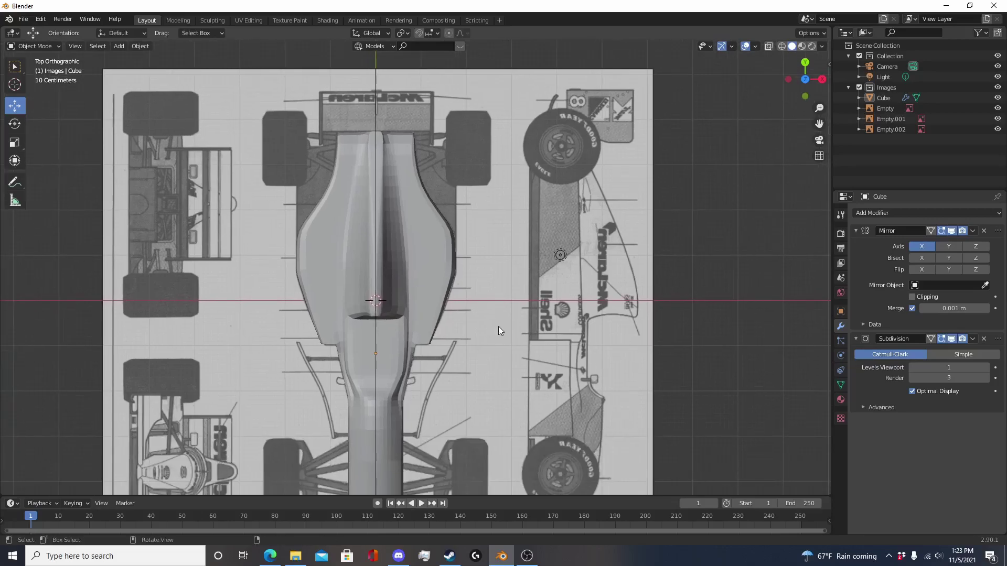
{"action": "key", "text": "Tab"}
{"action": "scroll", "coordinate": [498, 340], "scroll_direction": "up", "scroll_amount": 3}
{"action": "key", "text": "shift+z"}
{"action": "key", "text": "Tab"}
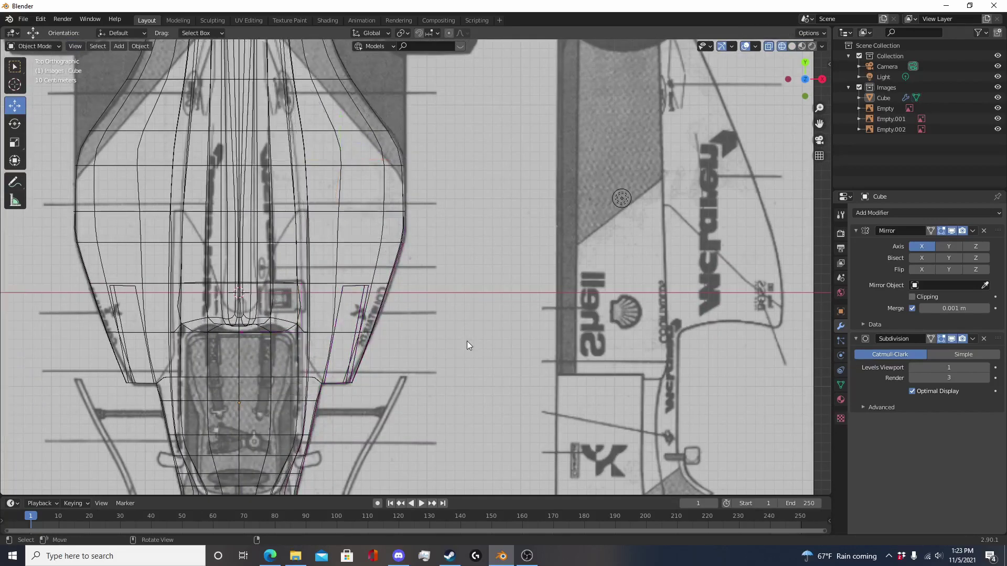
{"action": "scroll", "coordinate": [467, 340], "scroll_direction": "down", "scroll_amount": 5}
{"action": "key", "text": "shift+z"}
{"action": "mouse_move", "coordinate": [467, 344]}
{"action": "middle_mouse_down"}
{"action": "mouse_move", "coordinate": [413, 231]}
{"action": "mouse_move", "coordinate": [263, 251]}
{"action": "mouse_move", "coordinate": [324, 238]}
{"action": "middle_mouse_up"}
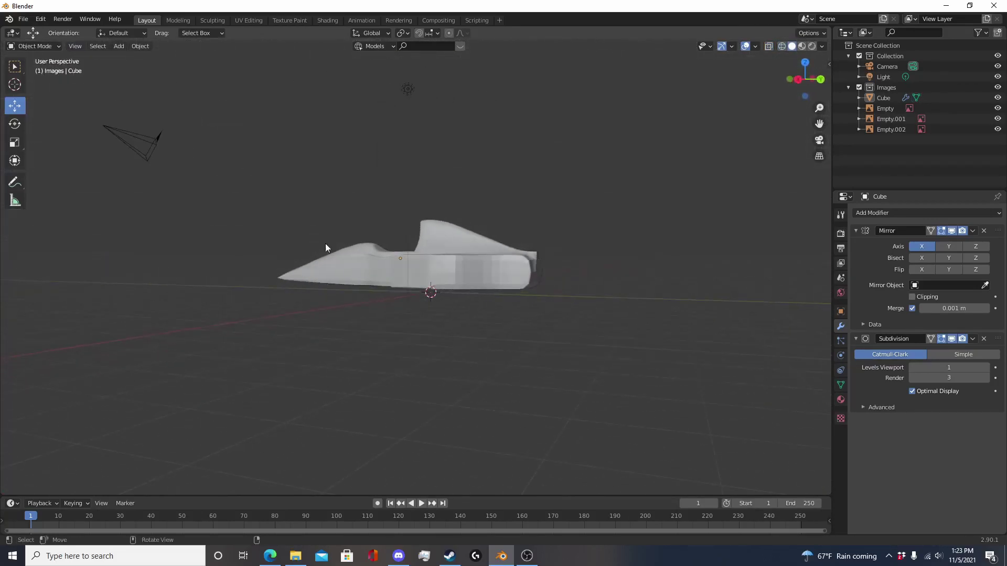
{"action": "scroll", "coordinate": [336, 246], "scroll_direction": "up", "scroll_amount": 3}
{"action": "key", "text": "Tab"}
{"action": "middle_click_drag", "start_coordinate": [485, 329], "coordinate": [344, 302], "text": "shift"}
{"action": "middle_click_drag", "start_coordinate": [344, 301], "coordinate": [308, 358]}
{"action": "key", "text": "Tab"}
In the side view, select the vertices at the tail's rear end and square off the rounded rear edge.
{"action": "key", "text": "KP_3"}
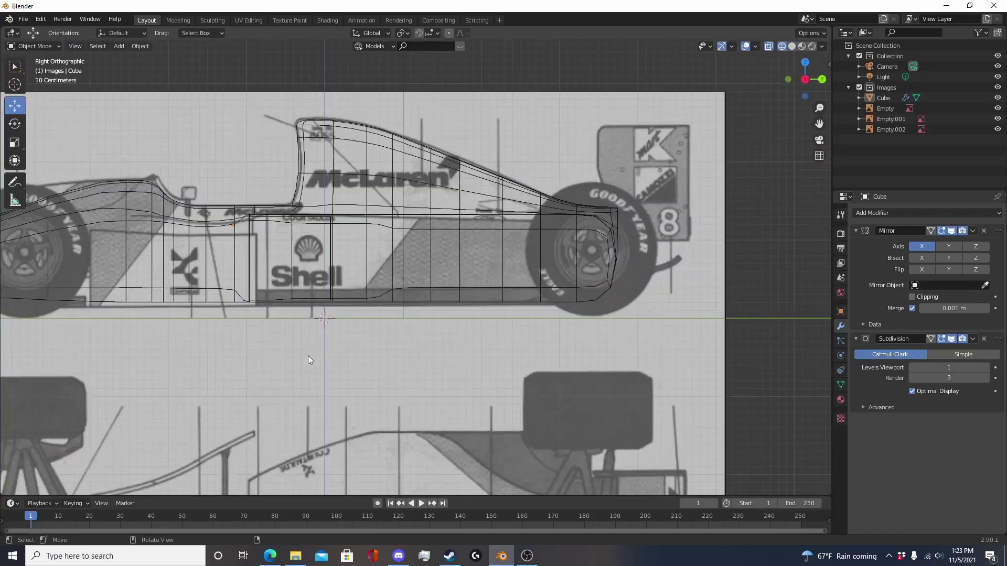
{"action": "key", "text": "Tab"}
{"action": "middle_click_drag", "start_coordinate": [476, 321], "coordinate": [293, 343], "text": "shift"}
{"action": "key", "text": "c"}
{"action": "left_click", "coordinate": [450, 327]}
{"action": "key", "text": "Tab"}
{"action": "middle_click_drag", "start_coordinate": [675, 258], "coordinate": [309, 372]}
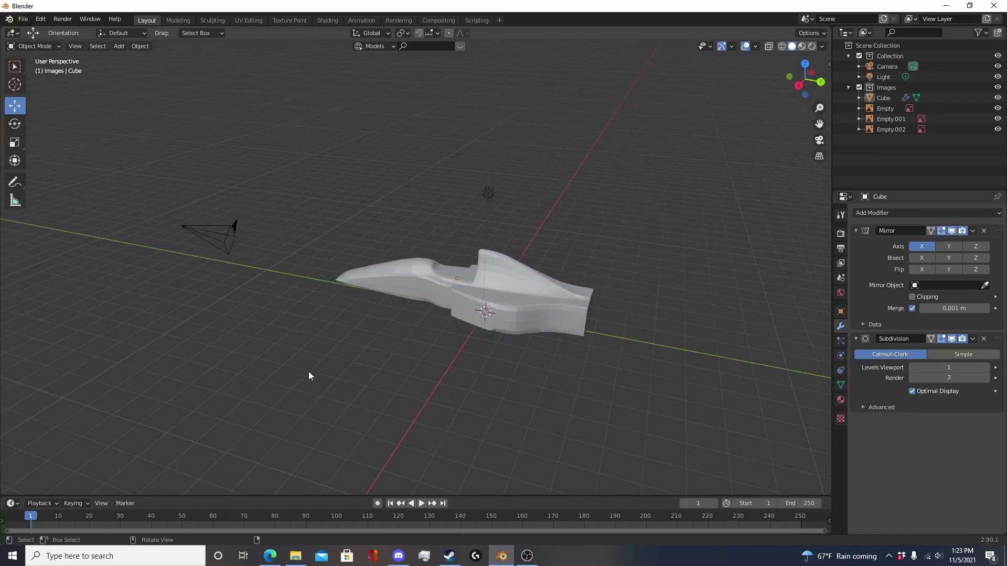
In the top view, move the side vertices of the row just ahead of the cockpit opening inward along X toward the blueprint outline.
{"action": "key", "text": "KP_7"}
{"action": "key", "text": "Tab"}
{"action": "scroll", "coordinate": [533, 297], "scroll_direction": "up", "scroll_amount": 5}
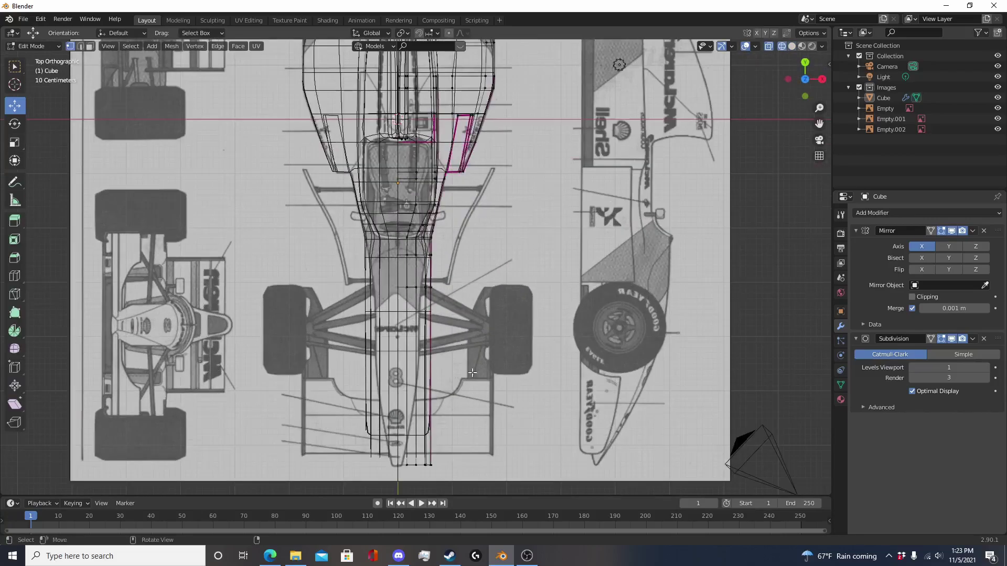
{"action": "scroll", "coordinate": [533, 297], "scroll_direction": "up", "scroll_amount": 5}
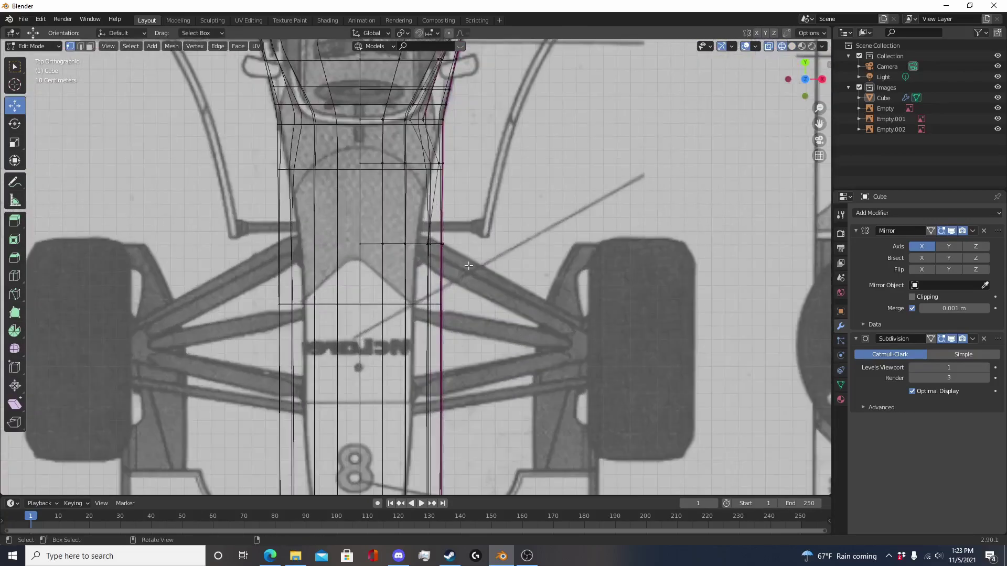
{"action": "middle_click_drag", "start_coordinate": [478, 293], "coordinate": [478, 341], "text": "shift"}
{"action": "scroll", "coordinate": [479, 340], "scroll_direction": "up", "scroll_amount": 1}
{"action": "left_click_drag", "start_coordinate": [433, 204], "coordinate": [460, 217]}
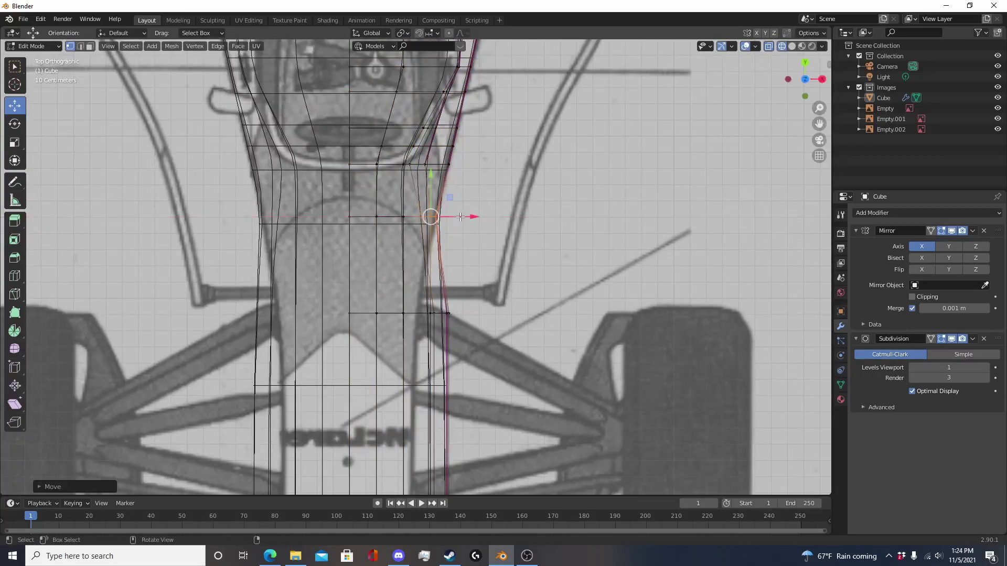
In the top view, narrow the row of side vertices at the rear ends of the front suspension arms along X to the blueprint outline.
{"action": "scroll", "coordinate": [452, 317], "scroll_direction": "down", "scroll_amount": 1}
{"action": "middle_click_drag", "start_coordinate": [452, 317], "coordinate": [438, 297], "text": "shift"}
{"action": "scroll", "coordinate": [368, 300], "scroll_direction": "up", "scroll_amount": 2}
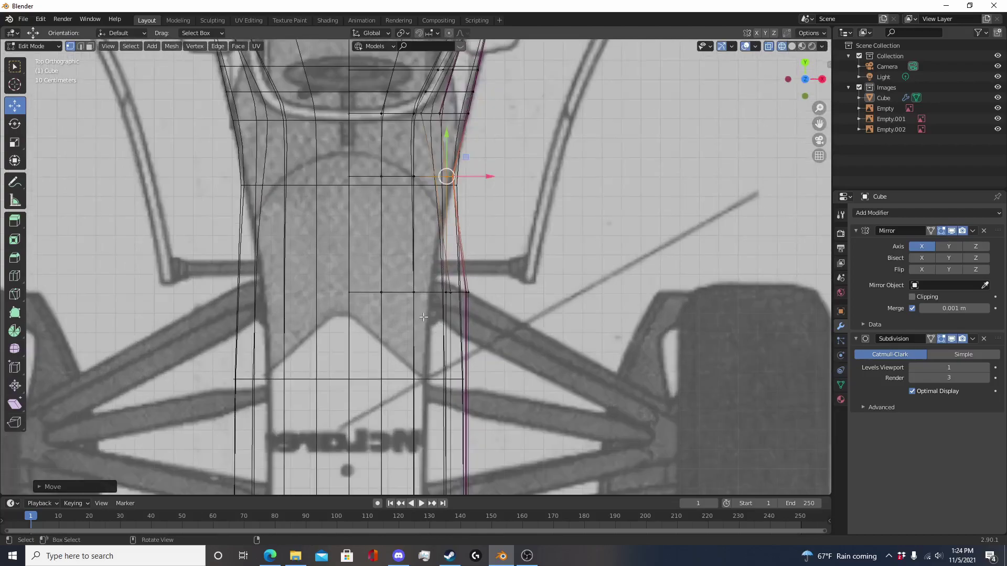
{"action": "key", "text": "c"}
{"action": "left_click", "coordinate": [420, 293]}
{"action": "key", "text": "Escape"}
{"action": "key", "text": "s"}
{"action": "key", "text": "x"}
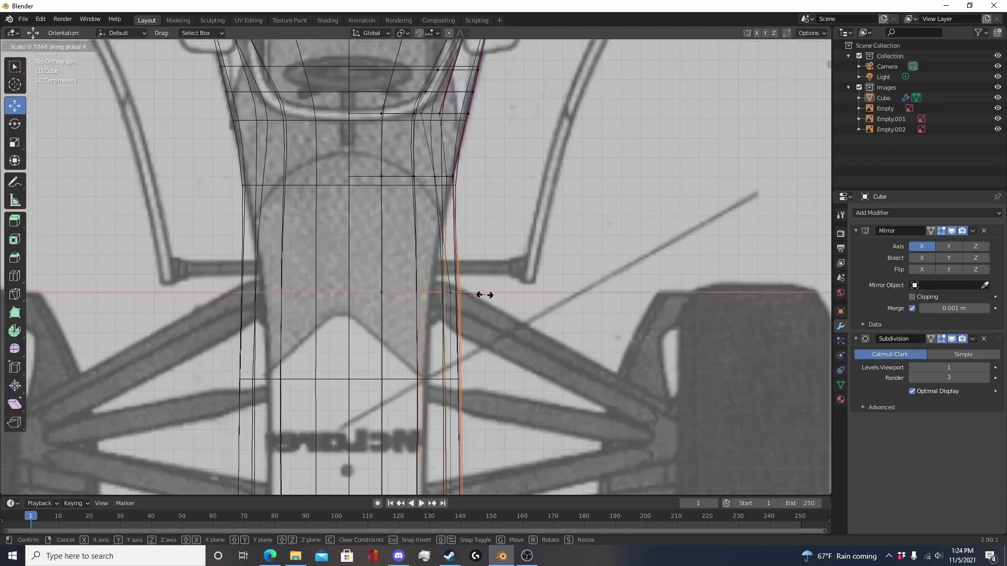
{"action": "left_click", "coordinate": [460, 296]}
{"action": "key", "text": "ctrl+z"}
{"action": "key", "text": "s"}
{"action": "key", "text": "x"}
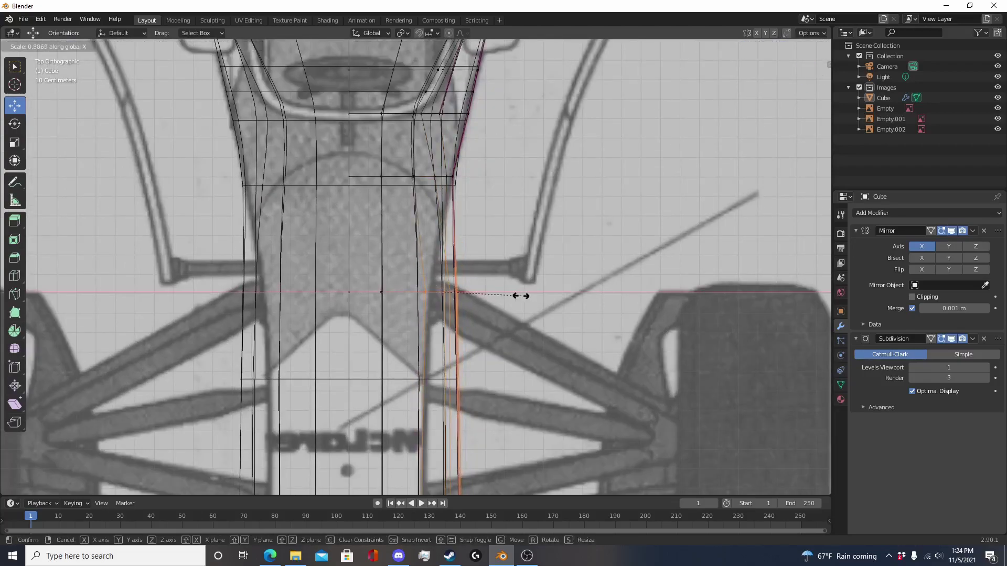
{"action": "left_click", "coordinate": [486, 297]}
{"action": "left_click_drag", "start_coordinate": [485, 296], "coordinate": [459, 297]}
Select the vertices at the nose tip and scale them along X to fit the blueprint's tip width.
{"action": "scroll", "coordinate": [473, 376], "scroll_direction": "down", "scroll_amount": 4}
{"action": "middle_click_drag", "start_coordinate": [474, 376], "coordinate": [476, 111], "text": "shift"}
{"action": "scroll", "coordinate": [473, 253], "scroll_direction": "up", "scroll_amount": 3}
{"action": "scroll", "coordinate": [474, 253], "scroll_direction": "down", "scroll_amount": 3}
{"action": "scroll", "coordinate": [476, 388], "scroll_direction": "up", "scroll_amount": 2}
{"action": "middle_click_drag", "start_coordinate": [477, 394], "coordinate": [467, 350], "text": "shift"}
{"action": "key", "text": "c"}
{"action": "key", "text": "Escape"}
{"action": "mouse_move", "coordinate": [402, 336]}
{"action": "left_mouse_down"}
{"action": "mouse_move", "coordinate": [464, 337]}
{"action": "mouse_move", "coordinate": [414, 337]}
{"action": "left_mouse_up"}
{"action": "key", "text": "s"}
{"action": "key", "text": "x"}
{"action": "left_click", "coordinate": [445, 337]}
Add a loop cut across the nose, slide it back to the front wheel, and raise its upper vertices to the side-view profile.
{"action": "middle_click_drag", "start_coordinate": [430, 225], "coordinate": [436, 440], "text": "shift"}
{"action": "scroll", "coordinate": [461, 299], "scroll_direction": "down", "scroll_amount": 2}
{"action": "key", "text": "ctrl+r"}
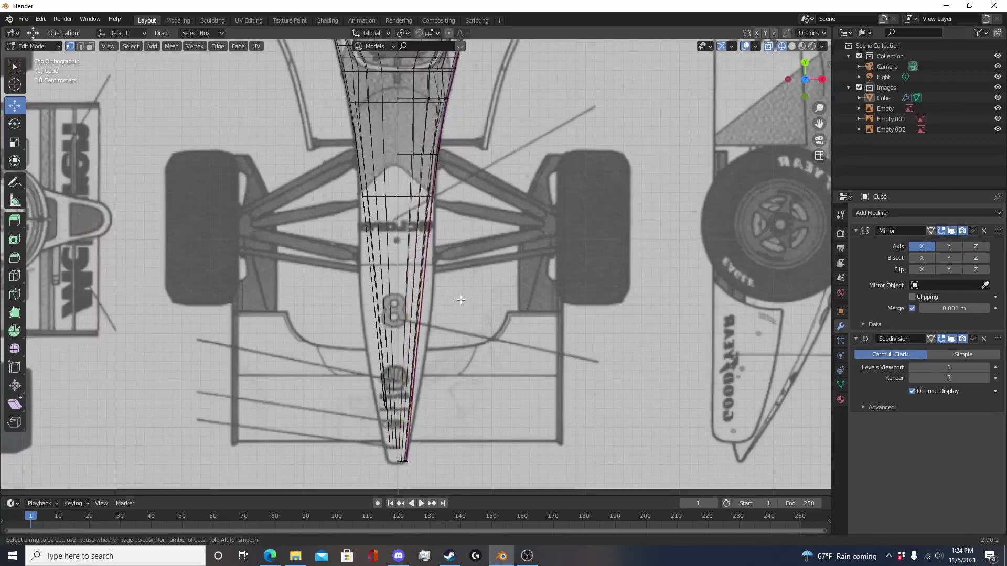
{"action": "left_click", "coordinate": [462, 284]}
{"action": "left_click", "coordinate": [472, 218]}
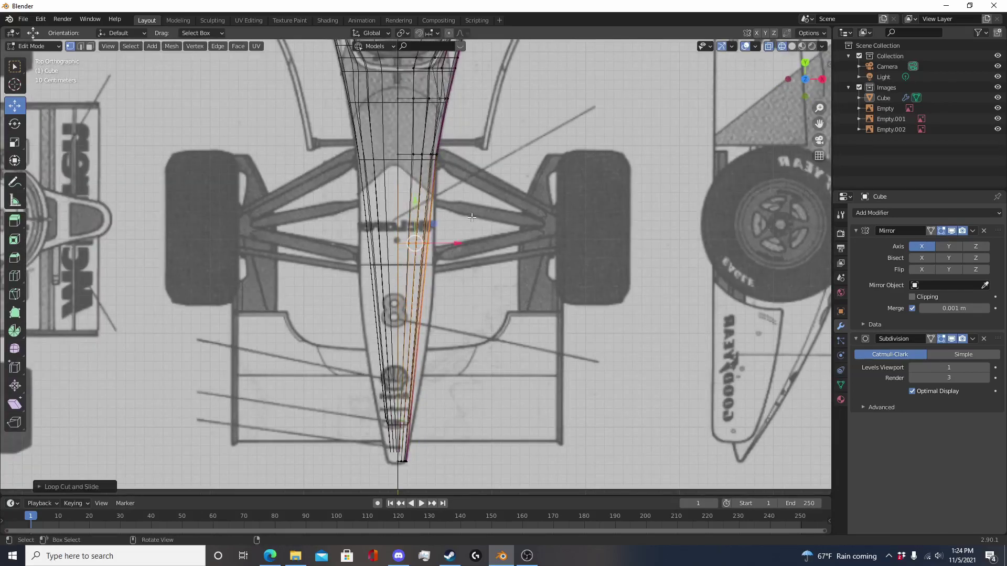
{"action": "key", "text": "KP_3"}
{"action": "scroll", "coordinate": [445, 263], "scroll_direction": "up", "scroll_amount": 3}
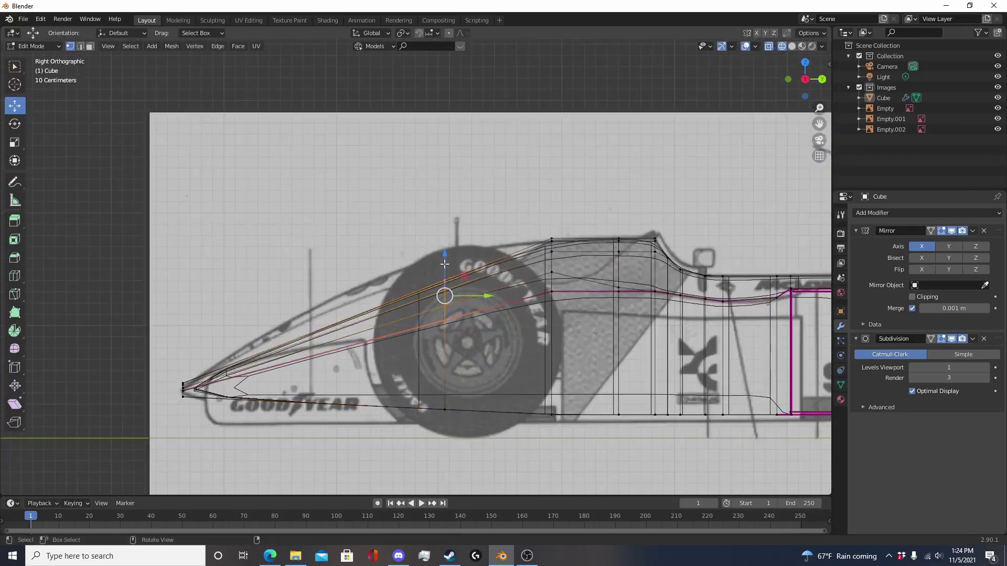
{"action": "left_click_drag", "start_coordinate": [446, 255], "coordinate": [459, 229]}
{"action": "left_click", "coordinate": [404, 226]}
Add a loop cut midway between the nose tip and the front-wheel row, and raise its upper vertices to the blueprint profile.
{"action": "key", "text": "ctrl+r"}
{"action": "double_click", "coordinate": [325, 320]}
{"action": "left_click", "coordinate": [299, 273]}
{"action": "key", "text": "c"}
{"action": "left_click_drag", "start_coordinate": [311, 344], "coordinate": [323, 283]}
{"action": "key", "text": "Escape"}
{"action": "left_click", "coordinate": [335, 276]}
Add a loop cut at the front wheel's leading edge and raise its upper vertices to the blueprint profile.
{"action": "key", "text": "ctrl+r"}
{"action": "double_click", "coordinate": [385, 313]}
{"action": "left_click", "coordinate": [381, 262]}
{"action": "key", "text": "c"}
{"action": "left_click_drag", "start_coordinate": [381, 318], "coordinate": [386, 259]}
{"action": "key", "text": "Escape"}
Add a loop cut just behind the nose tip and raise its upper vertices to the blueprint profile.
{"action": "left_click", "coordinate": [272, 288]}
{"action": "key", "text": "ctrl+r"}
{"action": "double_click", "coordinate": [257, 344]}
{"action": "left_click", "coordinate": [242, 296]}
{"action": "key", "text": "c"}
{"action": "left_click_drag", "start_coordinate": [248, 370], "coordinate": [250, 309]}
{"action": "key", "text": "Escape"}
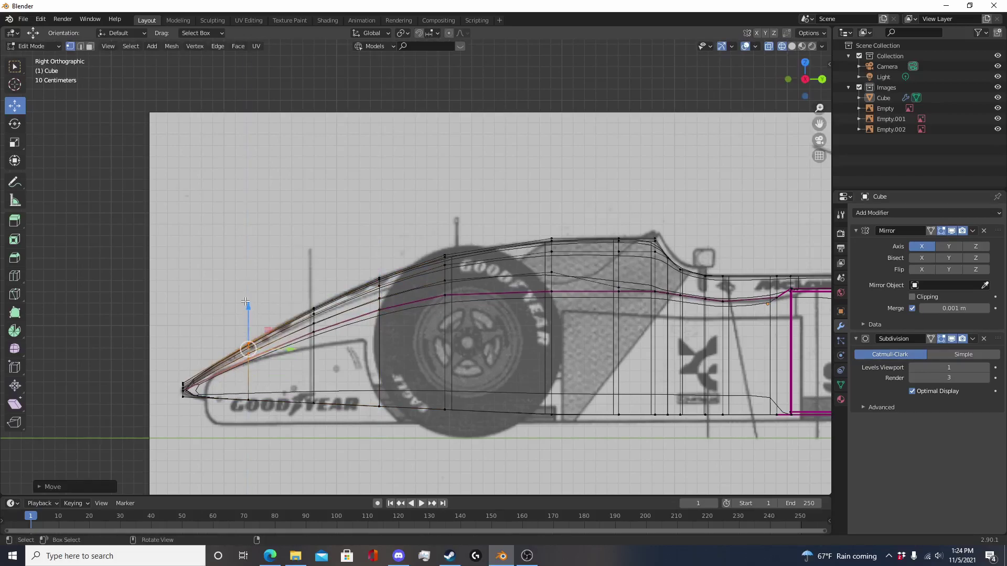
In the top view, widen the nose row beside the McLaren lettering along X and align it with the blueprint outline.
{"action": "middle_click_drag", "start_coordinate": [524, 320], "coordinate": [445, 249], "text": "shift"}
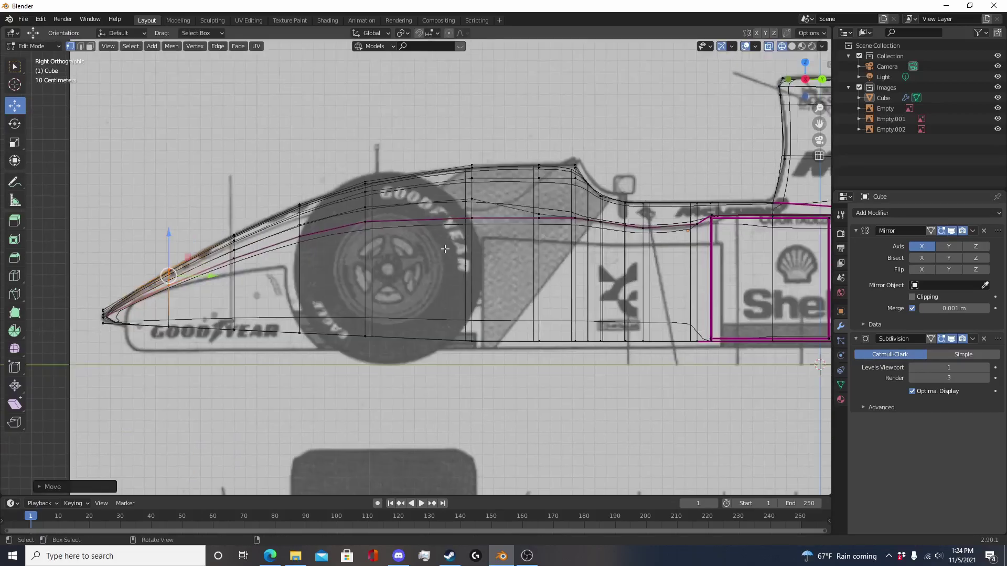
{"action": "key", "text": "Tab"}
{"action": "scroll", "coordinate": [445, 249], "scroll_direction": "down", "scroll_amount": 3}
{"action": "key", "text": "KP_7"}
{"action": "scroll", "coordinate": [481, 296], "scroll_direction": "up", "scroll_amount": 4}
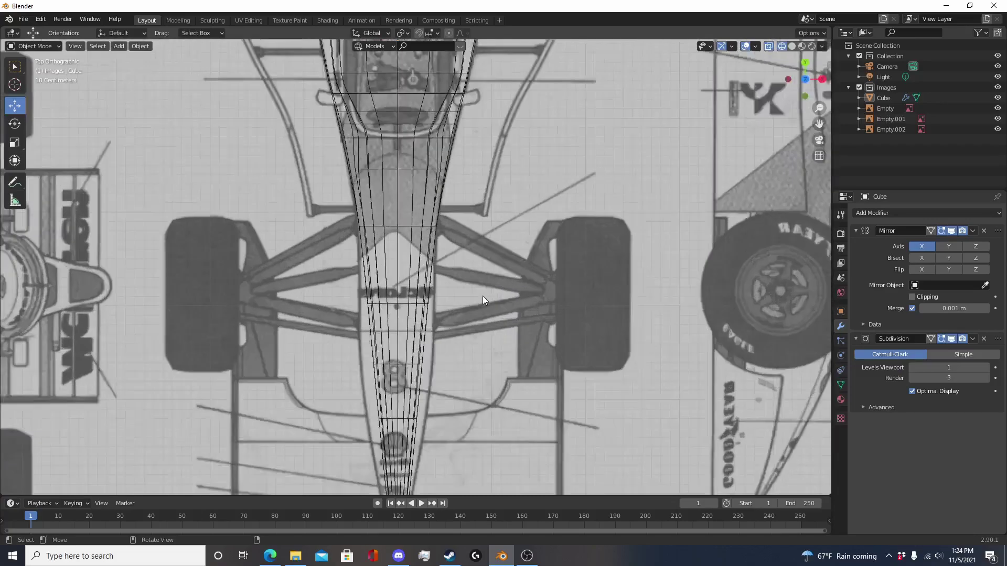
{"action": "key", "text": "Tab"}
{"action": "middle_click_drag", "start_coordinate": [452, 361], "coordinate": [450, 339], "text": "shift"}
{"action": "scroll", "coordinate": [450, 338], "scroll_direction": "up", "scroll_amount": 3}
{"action": "key", "text": "a"}
{"action": "key", "text": "a"}
{"action": "left_click_drag", "start_coordinate": [386, 318], "coordinate": [471, 329]}
{"action": "key", "text": "s"}
{"action": "key", "text": "x"}
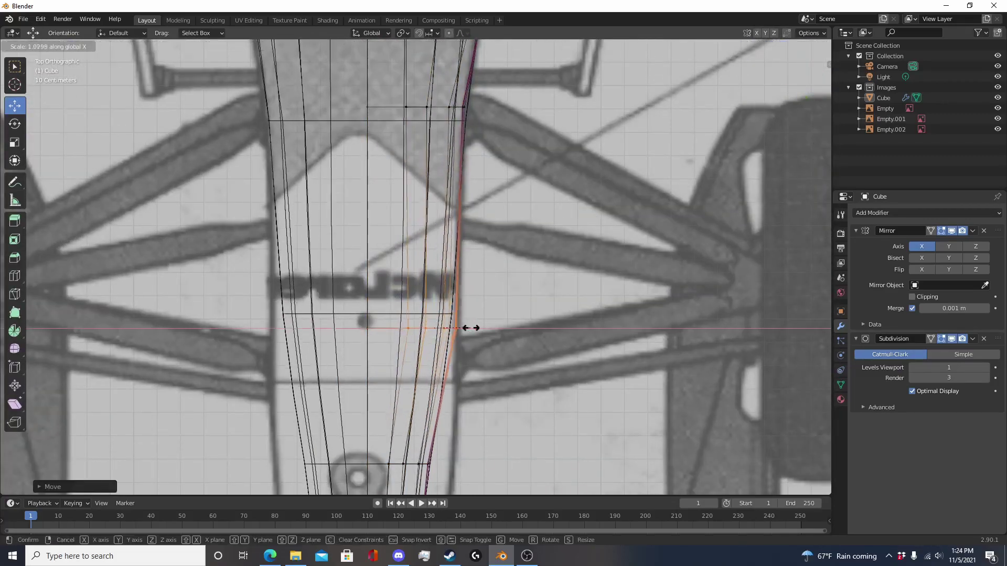
{"action": "left_click", "coordinate": [488, 330]}
{"action": "key", "text": "s"}
{"action": "key", "text": "x"}
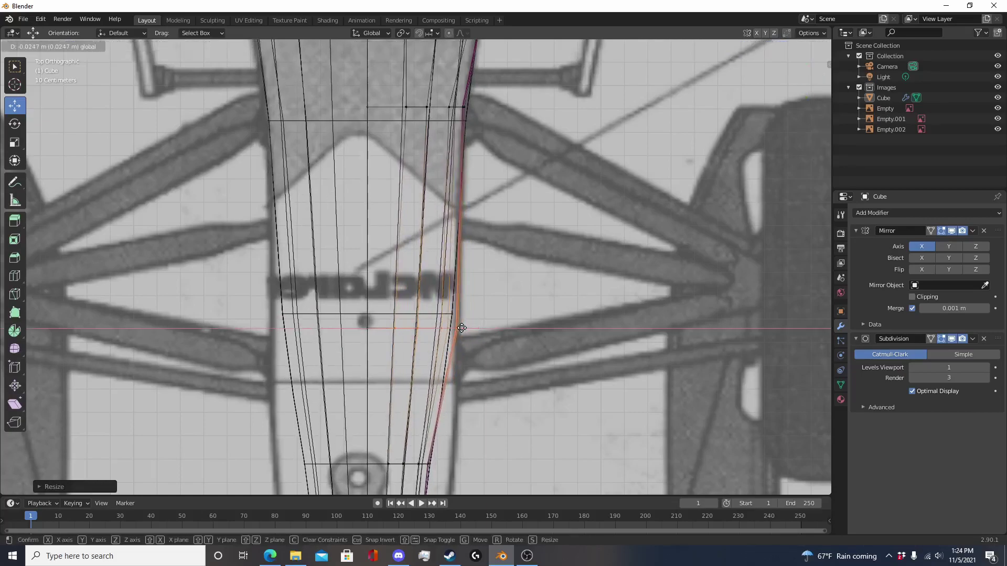
{"action": "left_click", "coordinate": [461, 328]}
Widen the row at the nose number 8 along X to the blueprint outline.
{"action": "scroll", "coordinate": [407, 319], "scroll_direction": "down", "scroll_amount": 3}
{"action": "left_click_drag", "start_coordinate": [369, 318], "coordinate": [433, 330]}
{"action": "key", "text": "s"}
{"action": "key", "text": "x"}
{"action": "left_click", "coordinate": [448, 330]}
{"action": "middle_click_drag", "start_coordinate": [447, 333], "coordinate": [442, 285], "text": "shift"}
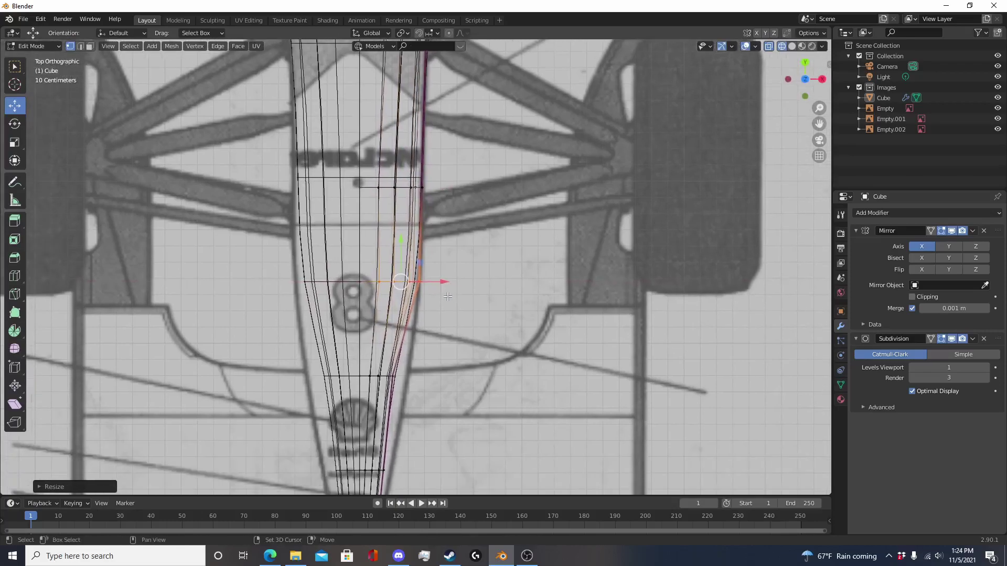
Widen the row at the nose's Shell logo along X to the blueprint outline.
{"action": "left_click", "coordinate": [442, 290]}
{"action": "key", "text": "c"}
{"action": "left_click_drag", "start_coordinate": [378, 376], "coordinate": [428, 378]}
{"action": "key", "text": "Escape"}
{"action": "key", "text": "s"}
{"action": "key", "text": "x"}
{"action": "left_click", "coordinate": [418, 373]}
Scale the row just behind the nose tip wider along X to the blueprint outline.
{"action": "middle_click_drag", "start_coordinate": [391, 466], "coordinate": [389, 307], "text": "shift"}
{"action": "scroll", "coordinate": [390, 307], "scroll_direction": "up", "scroll_amount": 3}
{"action": "left_click", "coordinate": [388, 308]}
{"action": "key", "text": "c"}
{"action": "left_click_drag", "start_coordinate": [350, 315], "coordinate": [415, 316]}
{"action": "key", "text": "Escape"}
{"action": "key", "text": "s"}
{"action": "key", "text": "x"}
{"action": "left_click", "coordinate": [418, 308]}
Examine the smoothed body from the top, underside and side, checking the floor and sidepod shape.
{"action": "scroll", "coordinate": [423, 212], "scroll_direction": "down", "scroll_amount": 6}
{"action": "key", "text": "Tab"}
{"action": "left_click", "coordinate": [453, 322]}
{"action": "scroll", "coordinate": [452, 330], "scroll_direction": "down", "scroll_amount": 5}
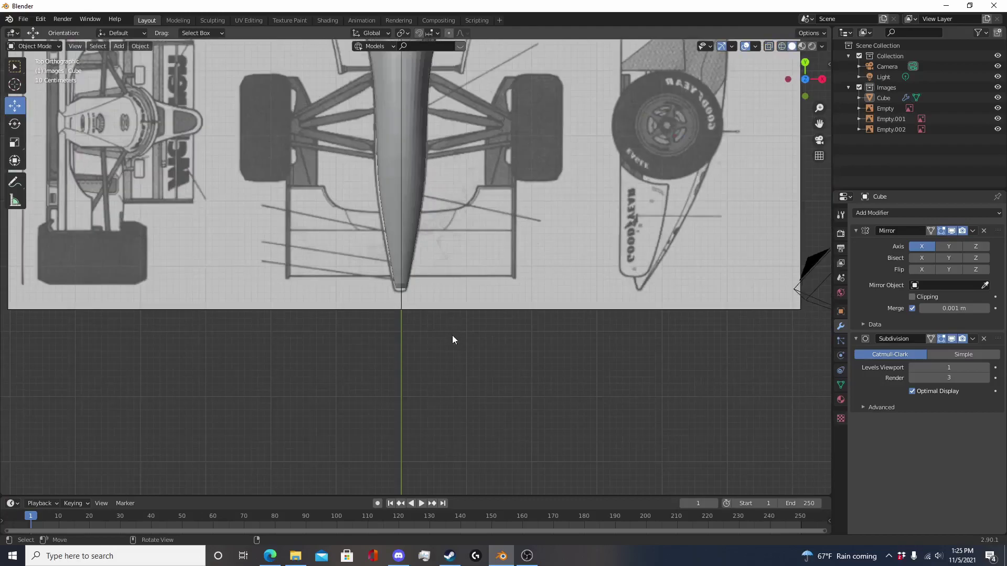
{"action": "key", "text": "Tab"}
{"action": "key", "text": "Tab"}
{"action": "middle_click_drag", "start_coordinate": [460, 264], "coordinate": [287, 234], "text": "shift"}
{"action": "middle_click_drag", "start_coordinate": [542, 295], "coordinate": [432, 324]}
{"action": "key", "text": "Tab"}
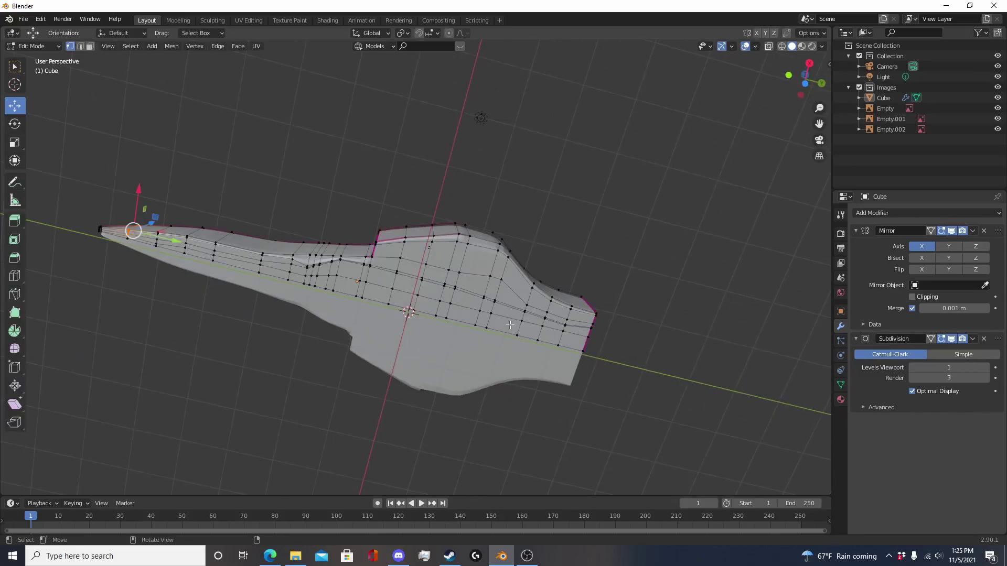
{"action": "middle_click_drag", "start_coordinate": [456, 318], "coordinate": [396, 396]}
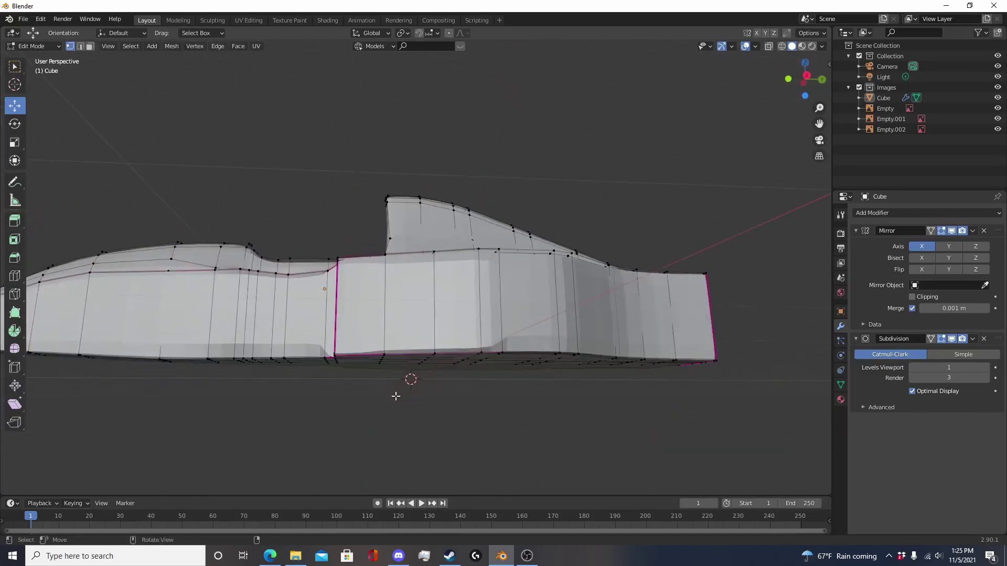
{"action": "key", "text": "KP_3"}
{"action": "scroll", "coordinate": [476, 383], "scroll_direction": "up", "scroll_amount": 3}
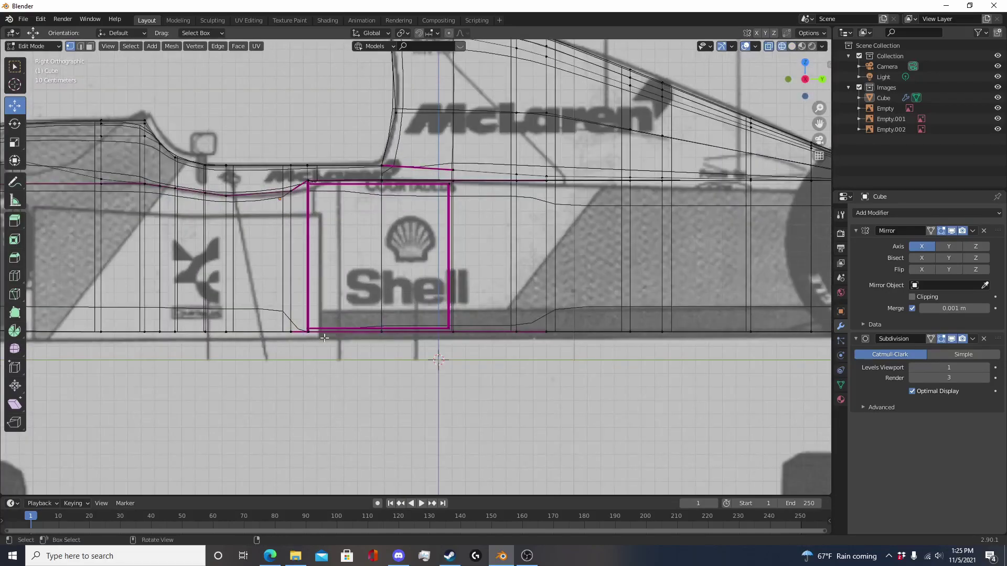
{"action": "middle_click_drag", "start_coordinate": [566, 355], "coordinate": [429, 263]}
{"action": "middle_click_drag", "start_coordinate": [418, 300], "coordinate": [351, 276]}
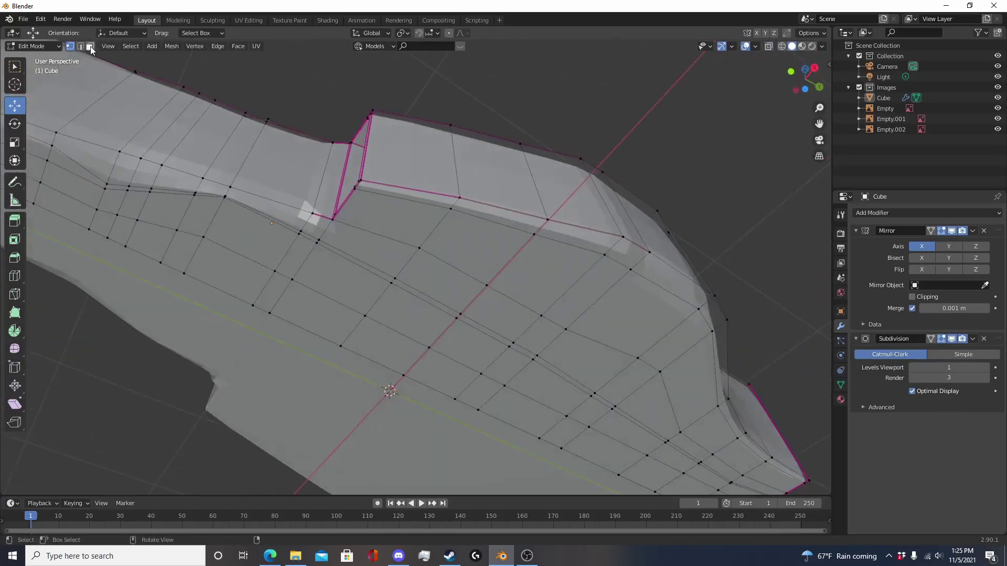
Select the floor faces around the sidepod's front edge in face mode and show them in the wireframe side view.
{"action": "key", "text": "c"}
{"action": "mouse_move", "coordinate": [270, 303]}
{"action": "left_mouse_down"}
{"action": "mouse_move", "coordinate": [302, 307]}
{"action": "mouse_move", "coordinate": [330, 278]}
{"action": "mouse_move", "coordinate": [320, 235]}
{"action": "left_mouse_up"}
{"action": "key", "text": "Escape"}
{"action": "key", "text": "KP_3"}
{"action": "key", "text": "shift+z"}
{"action": "middle_click_drag", "start_coordinate": [325, 314], "coordinate": [397, 294], "text": "shift"}
{"action": "scroll", "coordinate": [397, 299], "scroll_direction": "down", "scroll_amount": 3}
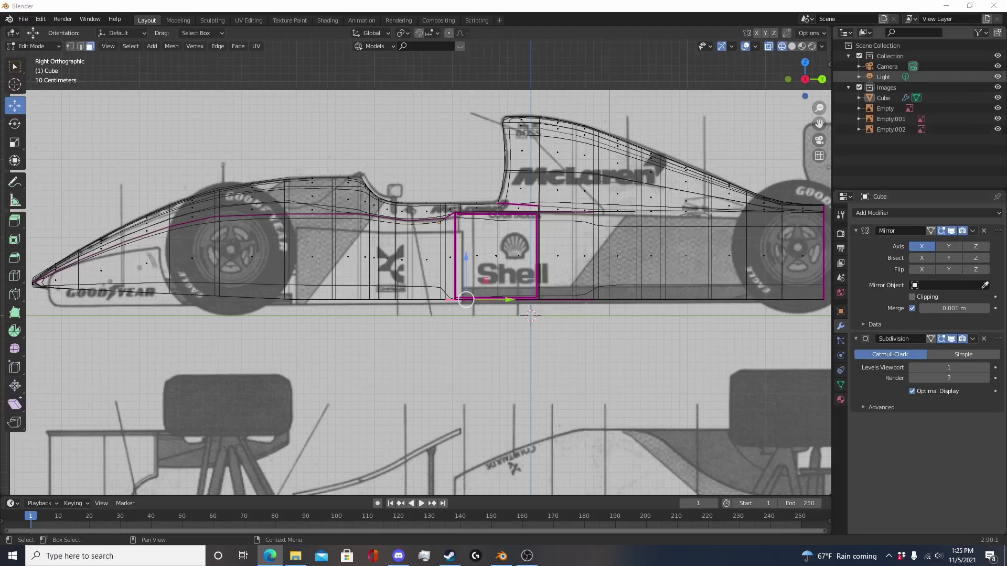
Switch to the browser's McLaren side photo, move it off the main screen, and compare its floor line with the model's side view.
{"action": "key", "text": "alt+Tab"}
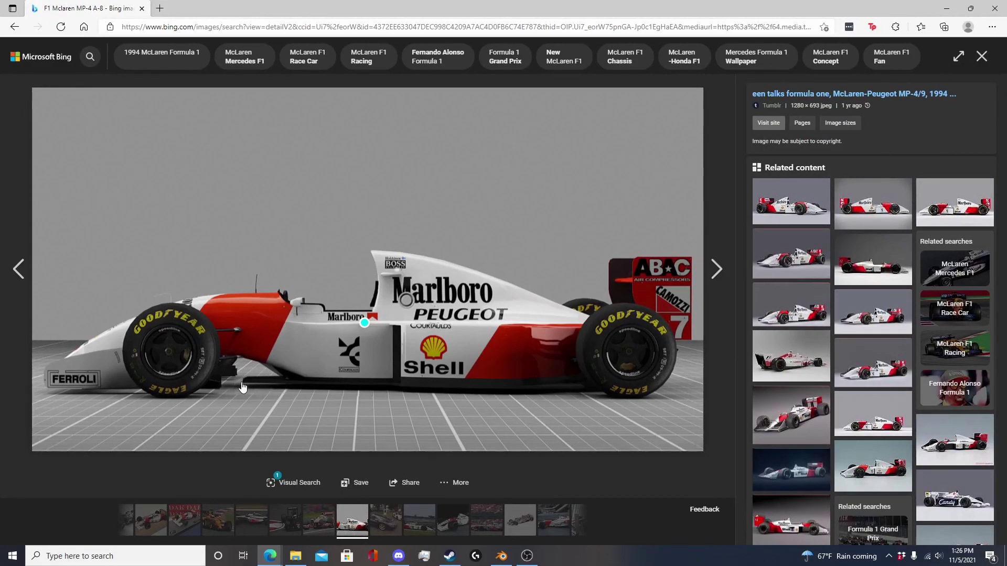
{"action": "left_click_drag", "start_coordinate": [59, 4], "coordinate": [1006, 294]}
{"action": "scroll", "coordinate": [226, 262], "scroll_direction": "up", "scroll_amount": 3}
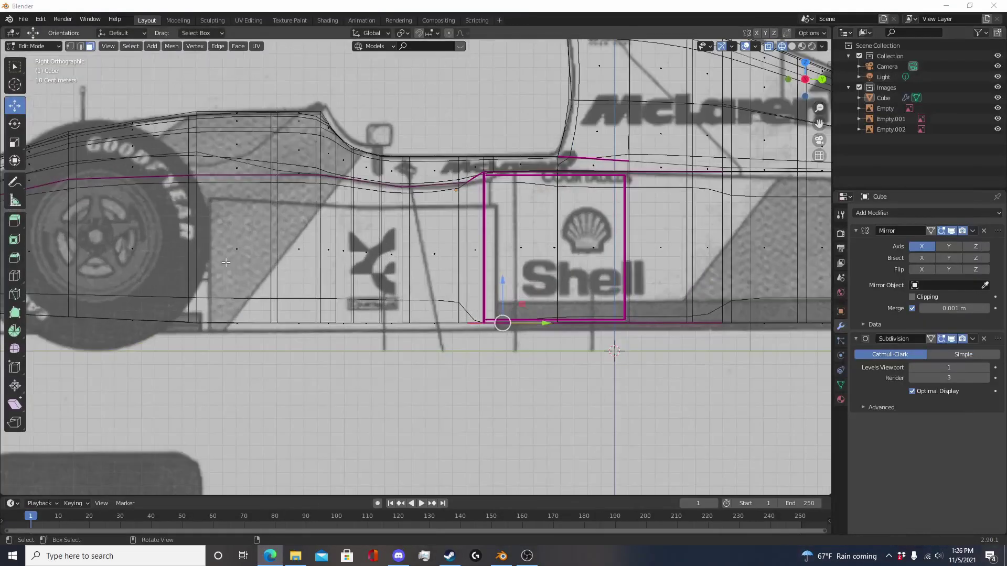
{"action": "middle_click_drag", "start_coordinate": [226, 262], "coordinate": [398, 251]}
{"action": "key", "text": "KP_3"}
{"action": "scroll", "coordinate": [472, 315], "scroll_direction": "down", "scroll_amount": 2}
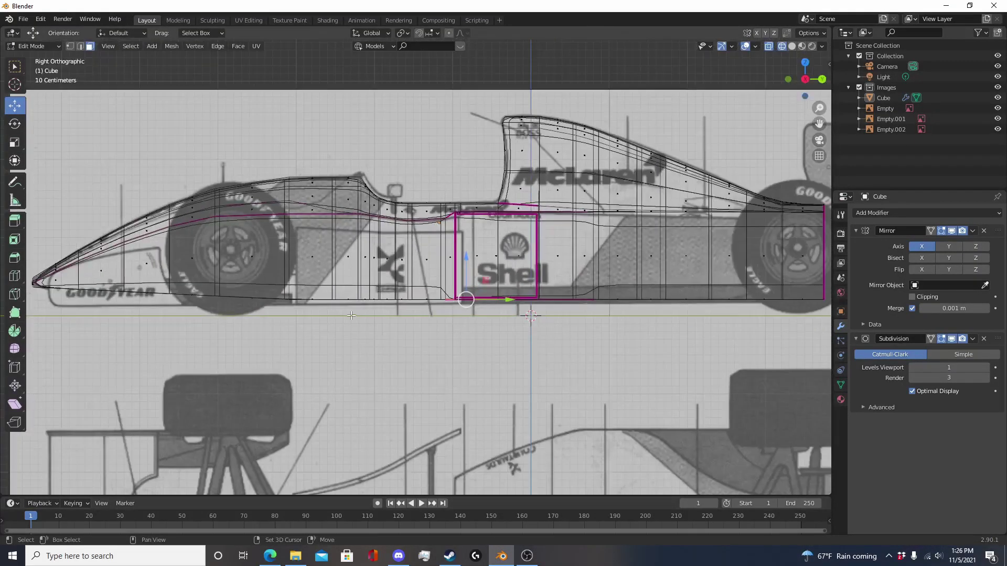
In vertex mode, raise the bottom vertices of the two nose rows just ahead of the front wheel's centre.
{"action": "scroll", "coordinate": [501, 330], "scroll_direction": "up", "scroll_amount": 2}
{"action": "scroll", "coordinate": [342, 303], "scroll_direction": "up", "scroll_amount": 3}
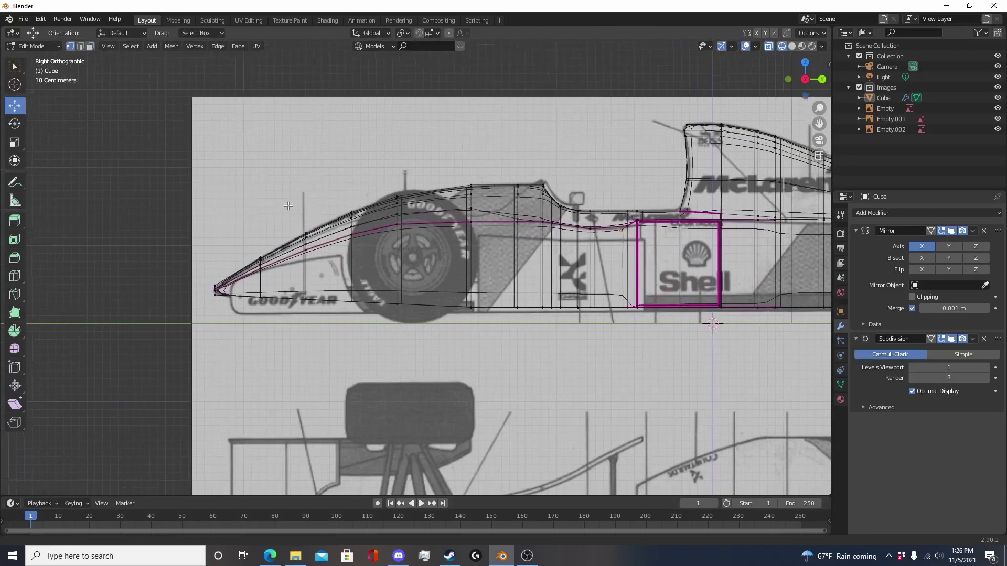
{"action": "key", "text": "a"}
{"action": "key", "text": "alt+a"}
{"action": "left_click", "coordinate": [398, 288]}
{"action": "mouse_move", "coordinate": [395, 248]}
{"action": "left_mouse_down"}
{"action": "mouse_move", "coordinate": [411, 226]}
{"action": "mouse_move", "coordinate": [392, 265]}
{"action": "left_mouse_up"}
{"action": "left_click_drag", "start_coordinate": [300, 301], "coordinate": [329, 230]}
{"action": "left_click", "coordinate": [385, 267]}
{"action": "scroll", "coordinate": [383, 268], "scroll_direction": "up", "scroll_amount": 10}
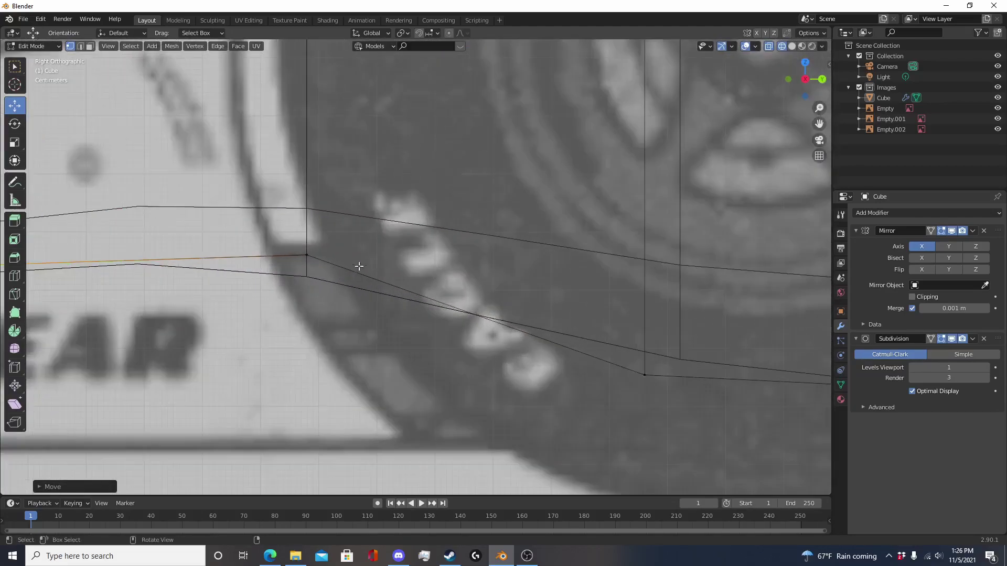
{"action": "scroll", "coordinate": [376, 258], "scroll_direction": "down", "scroll_amount": 6}
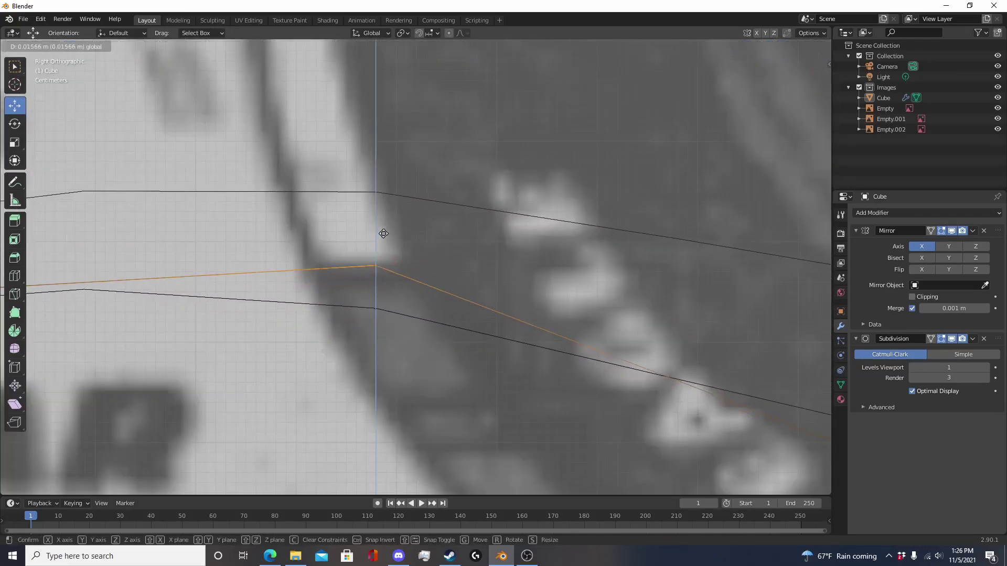
{"action": "scroll", "coordinate": [411, 265], "scroll_direction": "down", "scroll_amount": 4}
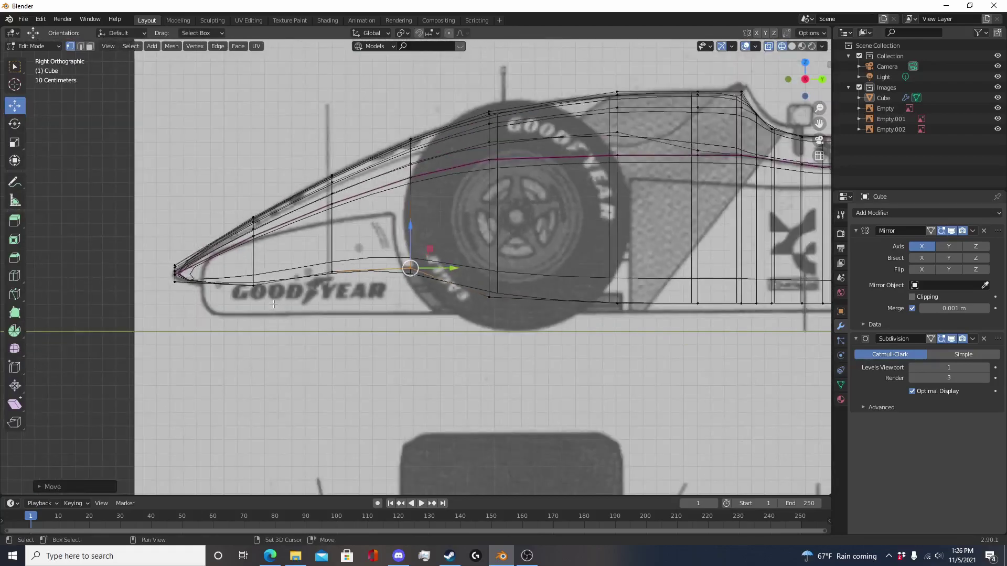
Lower the bottom vertices of the row just behind the nose tip slightly.
{"action": "middle_click_drag", "start_coordinate": [411, 265], "coordinate": [555, 267], "text": "shift"}
{"action": "scroll", "coordinate": [555, 267], "scroll_direction": "up", "scroll_amount": 4}
{"action": "left_click_drag", "start_coordinate": [368, 324], "coordinate": [394, 298]}
{"action": "mouse_move", "coordinate": [384, 264]}
{"action": "left_mouse_down"}
{"action": "mouse_move", "coordinate": [401, 247]}
{"action": "mouse_move", "coordinate": [384, 272]}
{"action": "left_mouse_up"}
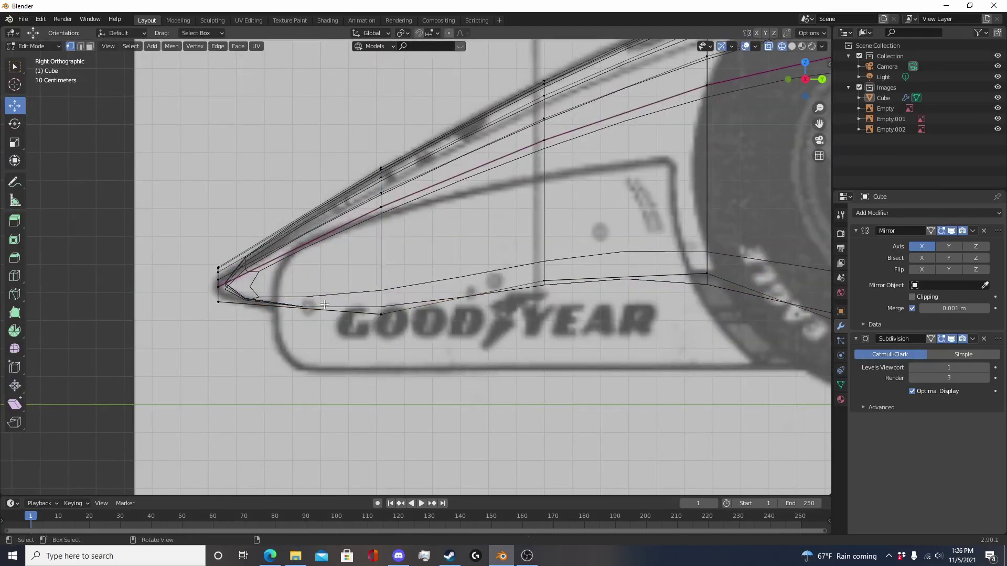
Add a loop cut between the nose tip and the first row, and lower its bottom vertices slightly.
{"action": "key", "text": "ctrl+r"}
{"action": "left_click", "coordinate": [282, 308]}
{"action": "key", "text": "c"}
{"action": "left_click", "coordinate": [283, 308]}
{"action": "key", "text": "Escape"}
{"action": "left_click_drag", "start_coordinate": [280, 265], "coordinate": [280, 270]}
Select the nose tip's vertices and scale them down to sharpen the tip.
{"action": "key", "text": "c"}
{"action": "left_click", "coordinate": [222, 305]}
{"action": "left_click_drag", "start_coordinate": [222, 306], "coordinate": [218, 286]}
{"action": "key", "text": "Escape"}
{"action": "key", "text": "s"}
{"action": "left_click", "coordinate": [229, 273]}
Raise the bottom vertices of the second row behind the nose tip slightly.
{"action": "left_click", "coordinate": [279, 311]}
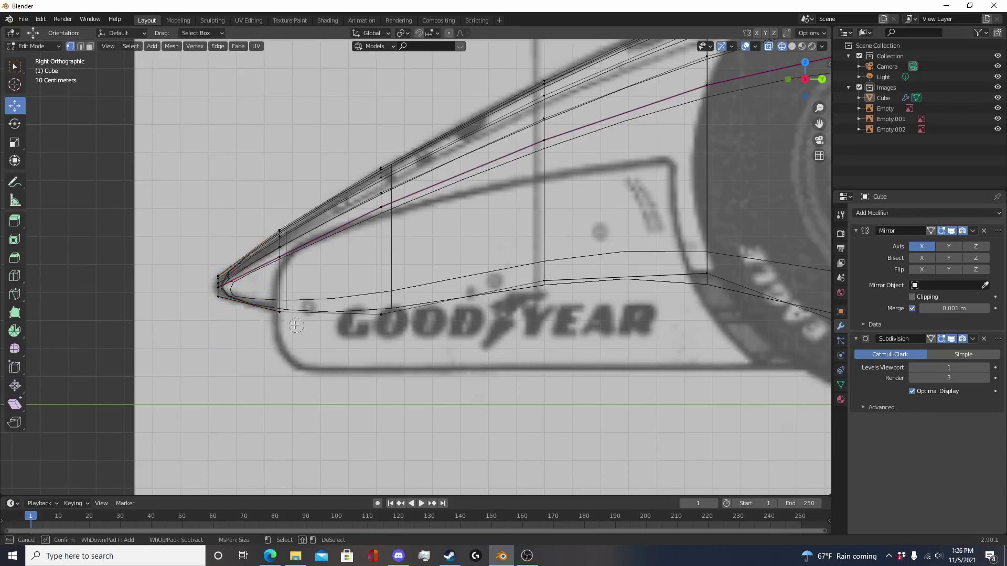
{"action": "left_click", "coordinate": [381, 314]}
{"action": "left_click_drag", "start_coordinate": [382, 280], "coordinate": [390, 276]}
Raise the bottom vertices of the row at the front wheel's centre about 0.25 m along Z.
{"action": "scroll", "coordinate": [571, 304], "scroll_direction": "down", "scroll_amount": 5}
{"action": "middle_click_drag", "start_coordinate": [579, 306], "coordinate": [338, 315], "text": "shift"}
{"action": "left_click", "coordinate": [357, 303]}
{"action": "left_click_drag", "start_coordinate": [361, 261], "coordinate": [379, 232]}
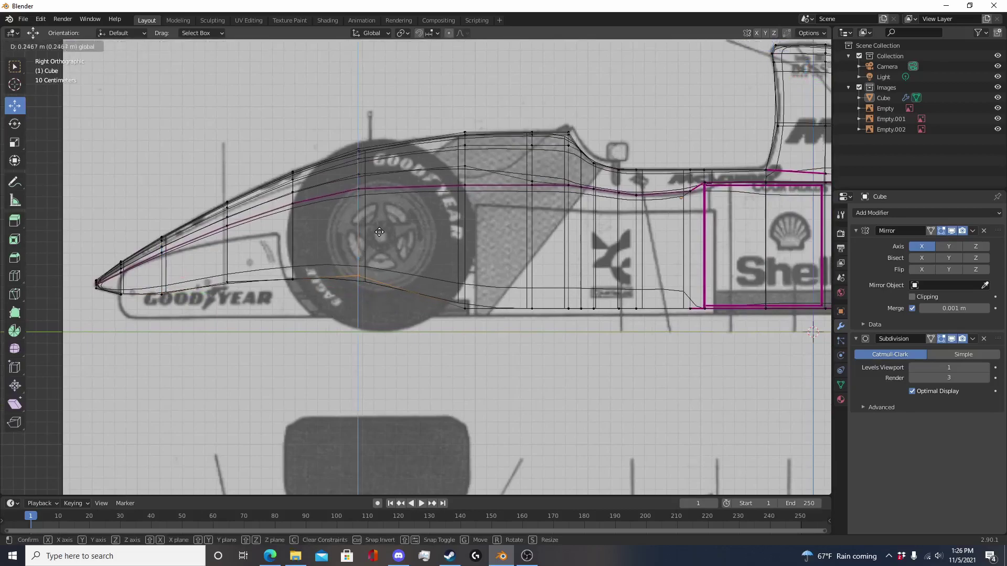
{"action": "left_click", "coordinate": [380, 231]}
Raise the bottom vertices of the row at the front wheel's rear edge slightly and return to Object Mode.
{"action": "left_click", "coordinate": [465, 307]}
{"action": "middle_click_drag", "start_coordinate": [469, 270], "coordinate": [403, 278], "text": "shift"}
{"action": "mouse_move", "coordinate": [403, 277]}
{"action": "left_mouse_down"}
{"action": "mouse_move", "coordinate": [431, 225]}
{"action": "mouse_move", "coordinate": [420, 263]}
{"action": "mouse_move", "coordinate": [401, 258]}
{"action": "mouse_move", "coordinate": [416, 263]}
{"action": "left_mouse_up"}
{"action": "key", "text": "Tab"}
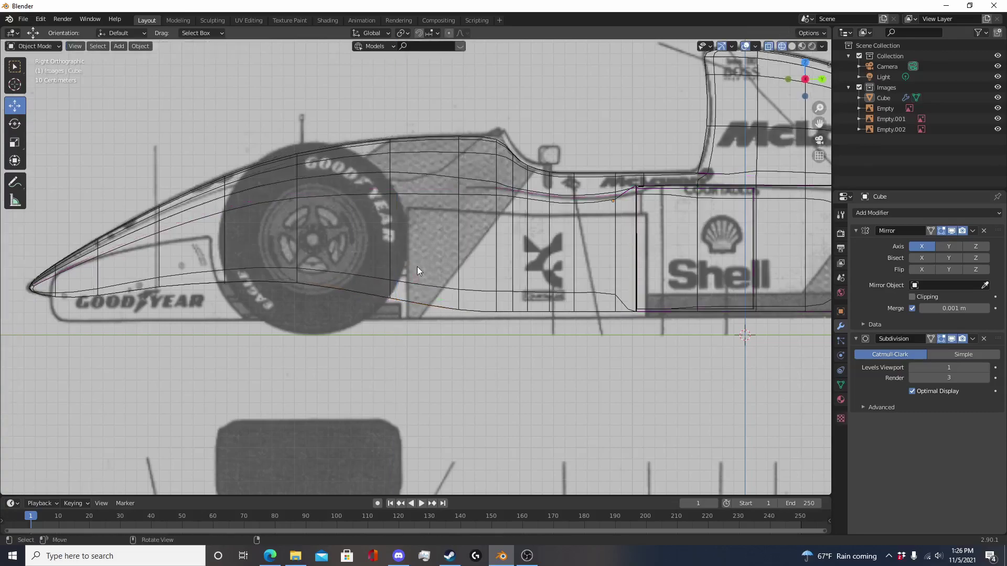
Inspect the raised nose underside in perspective and compare the body's lower edge with the side blueprint.
{"action": "scroll", "coordinate": [416, 263], "scroll_direction": "down", "scroll_amount": 4}
{"action": "middle_click_drag", "start_coordinate": [340, 303], "coordinate": [524, 308]}
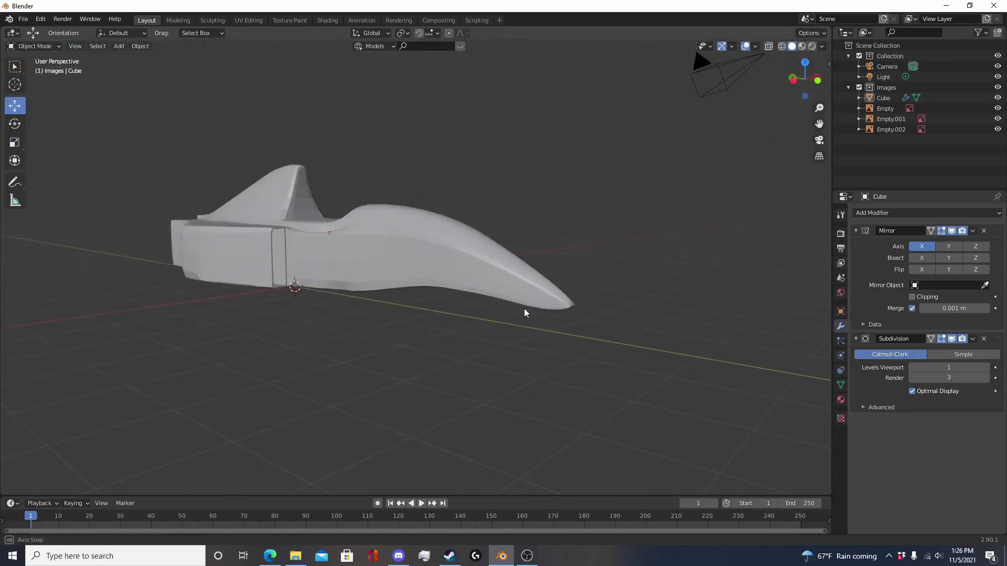
{"action": "key", "text": "KP_3"}
{"action": "key", "text": "Tab"}
{"action": "scroll", "coordinate": [382, 310], "scroll_direction": "up", "scroll_amount": 1}
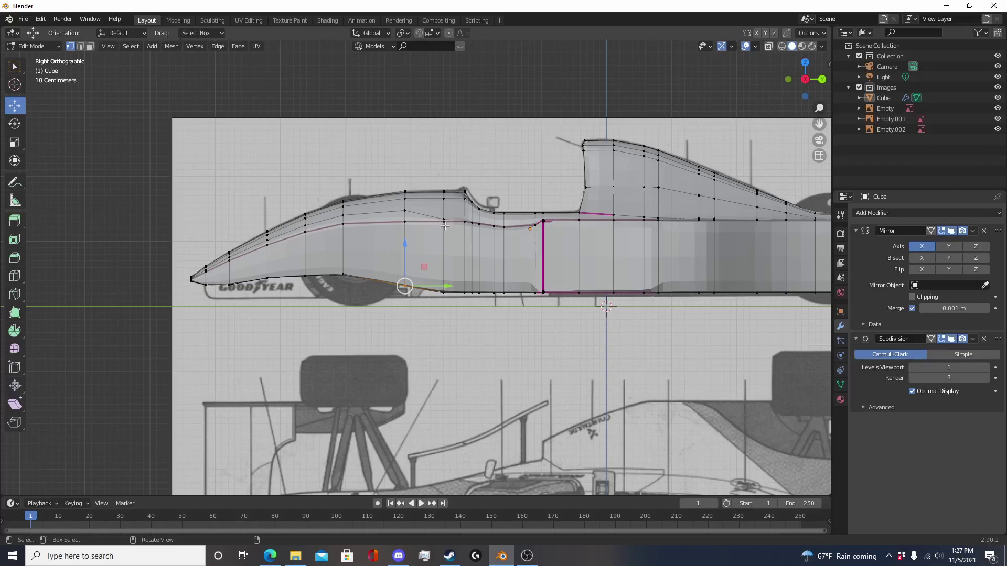
{"action": "scroll", "coordinate": [401, 296], "scroll_direction": "up", "scroll_amount": 5}
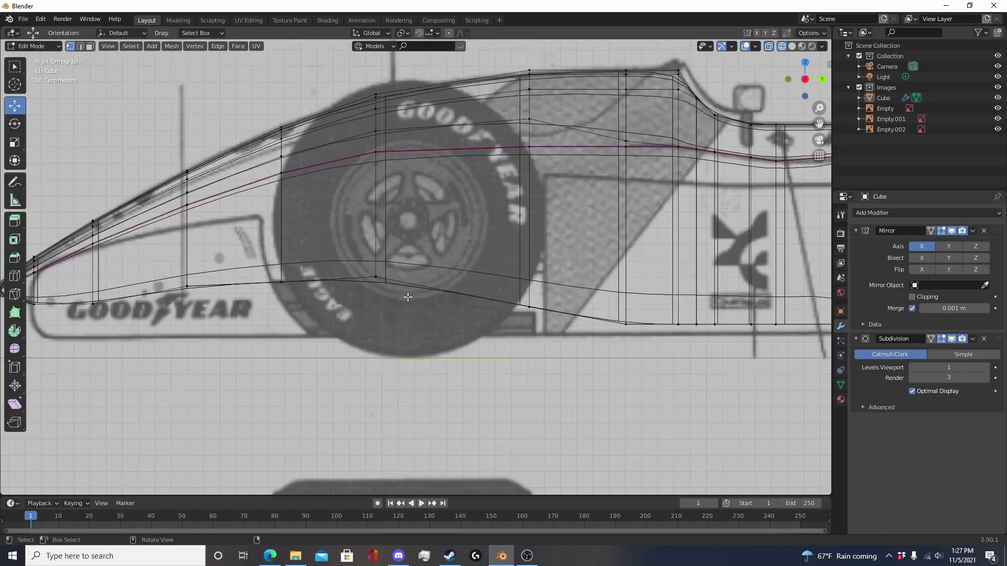
{"action": "middle_click_drag", "start_coordinate": [408, 298], "coordinate": [273, 274], "text": "shift"}
{"action": "middle_click_drag", "start_coordinate": [487, 325], "coordinate": [326, 309], "text": "shift"}
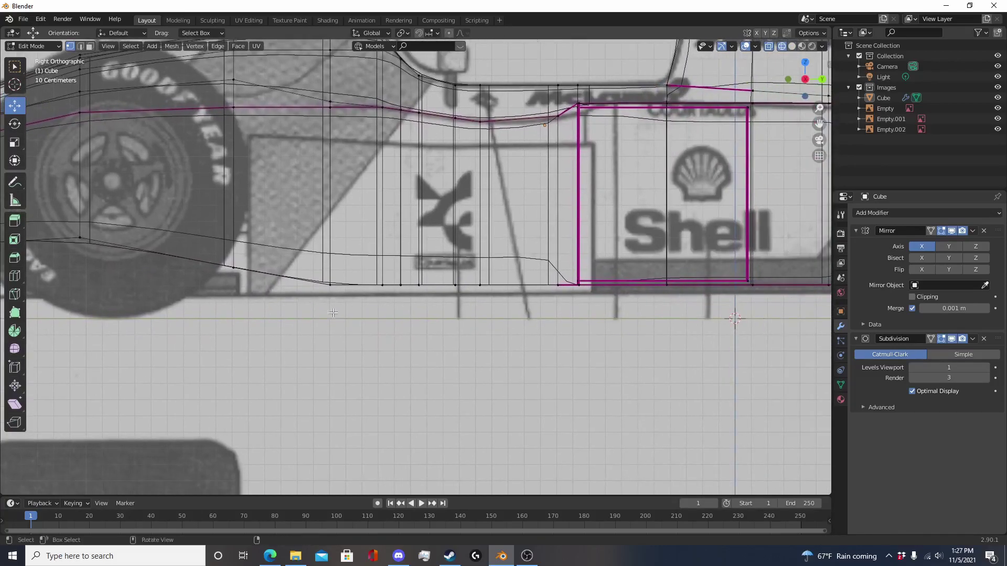
Select the flat underside faces from behind the front wheel to the car's rear and extrude them about 0.06 m down along Z.
{"action": "left_click", "coordinate": [89, 46]}
{"action": "scroll", "coordinate": [303, 278], "scroll_direction": "down", "scroll_amount": 3}
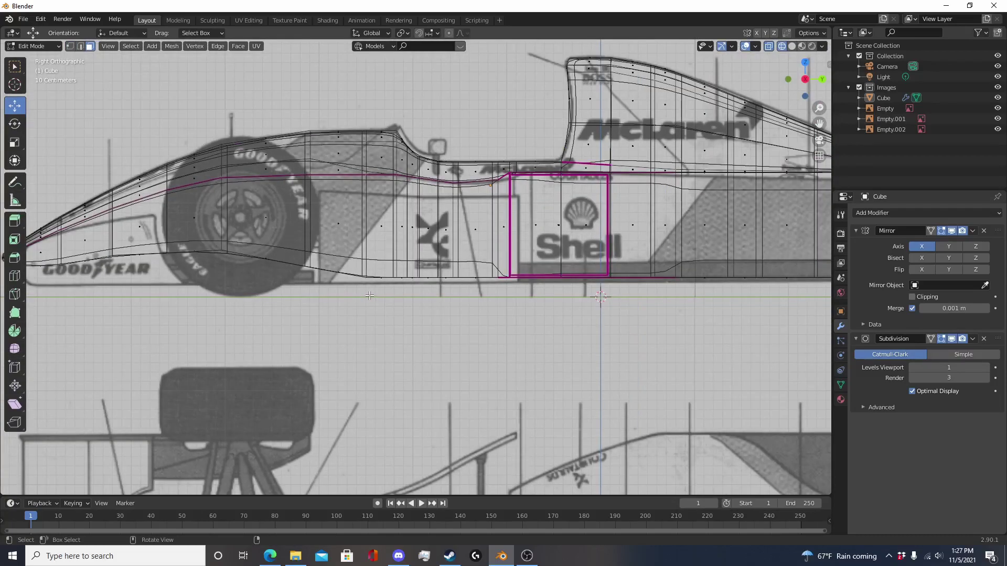
{"action": "key", "text": "c"}
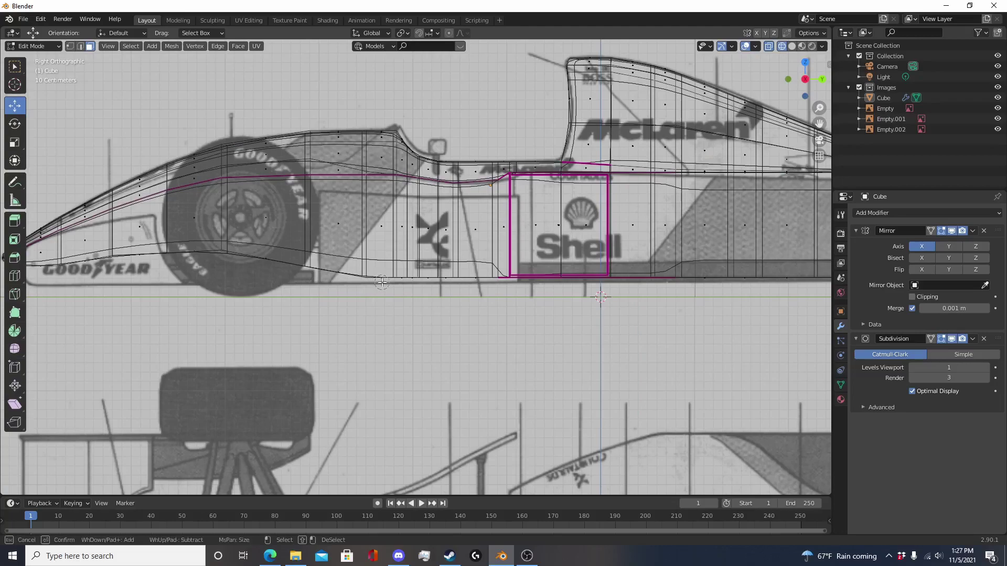
{"action": "left_click_drag", "start_coordinate": [398, 283], "coordinate": [480, 283]}
{"action": "key", "text": "Escape"}
{"action": "mouse_move", "coordinate": [485, 321]}
{"action": "middle_mouse_down", "text": "shift"}
{"action": "mouse_move", "coordinate": [237, 328]}
{"action": "mouse_move", "coordinate": [254, 277]}
{"action": "middle_mouse_up", "text": "shift"}
{"action": "key", "text": "shift+z"}
{"action": "key", "text": "c"}
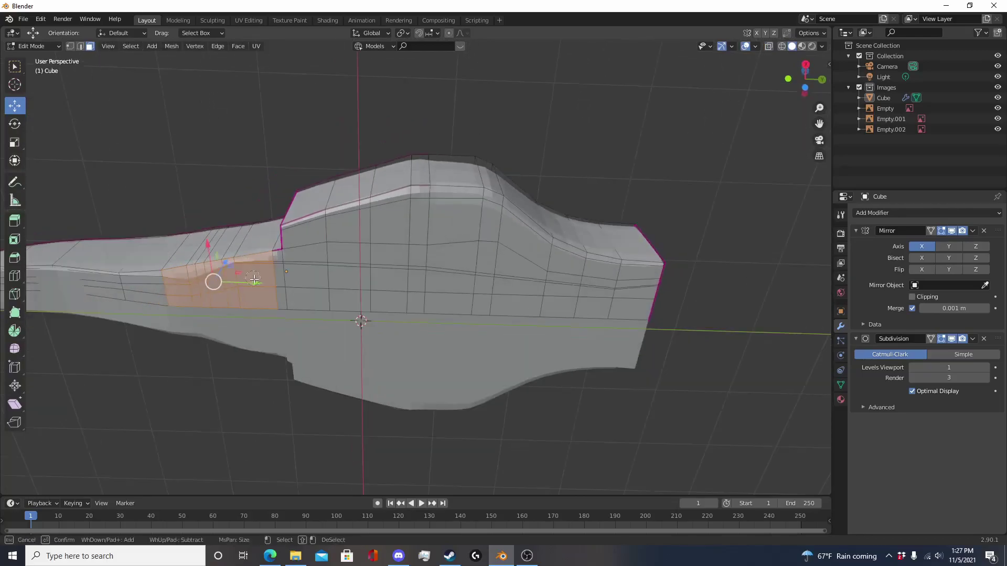
{"action": "mouse_move", "coordinate": [286, 267]}
{"action": "left_mouse_down"}
{"action": "mouse_move", "coordinate": [325, 284]}
{"action": "mouse_move", "coordinate": [623, 295]}
{"action": "mouse_move", "coordinate": [614, 270]}
{"action": "mouse_move", "coordinate": [547, 253]}
{"action": "mouse_move", "coordinate": [490, 220]}
{"action": "mouse_move", "coordinate": [341, 223]}
{"action": "mouse_move", "coordinate": [336, 246]}
{"action": "mouse_move", "coordinate": [520, 261]}
{"action": "left_mouse_up"}
{"action": "key", "text": "Escape"}
{"action": "scroll", "coordinate": [446, 309], "scroll_direction": "down", "scroll_amount": 4}
{"action": "middle_click_drag", "start_coordinate": [374, 315], "coordinate": [479, 306], "text": "shift"}
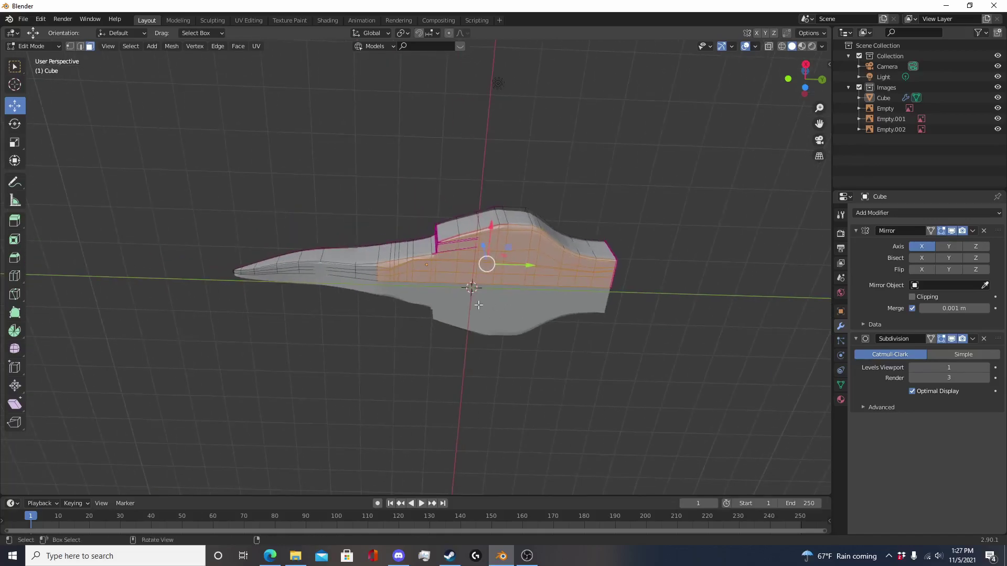
{"action": "key", "text": "KP_3"}
{"action": "scroll", "coordinate": [602, 212], "scroll_direction": "up", "scroll_amount": 5}
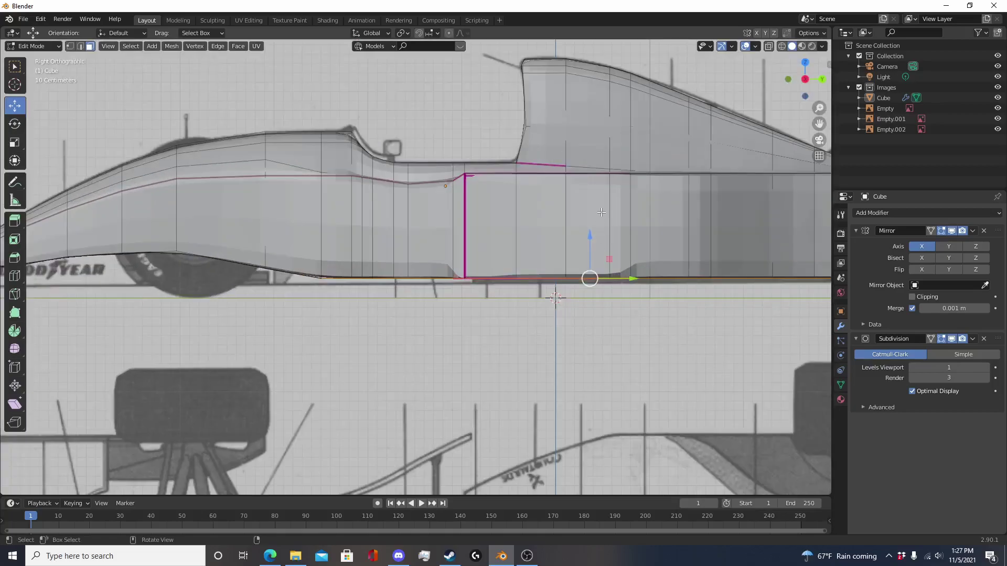
{"action": "key", "text": "e"}
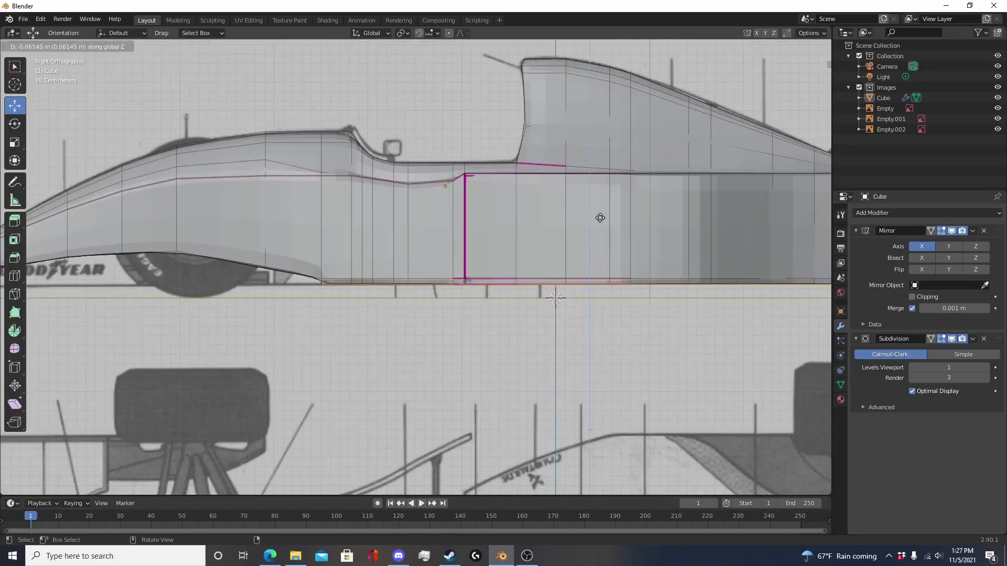
{"action": "left_click", "coordinate": [602, 220]}
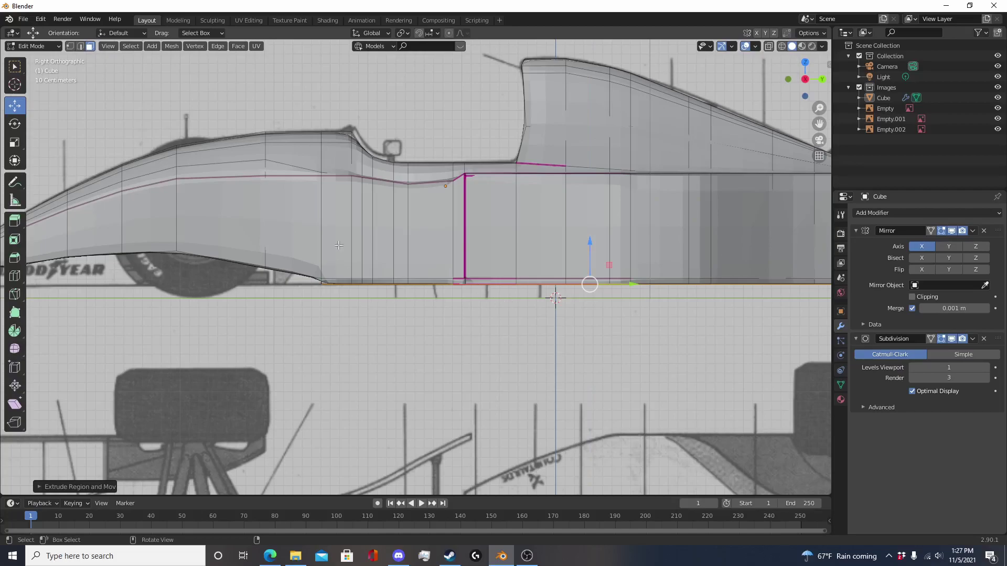
Crease the edges of the extruded floor faces and view the body from below in Object Mode.
{"action": "middle_click_drag", "start_coordinate": [339, 246], "coordinate": [349, 192]}
{"action": "key", "text": "shift+e"}
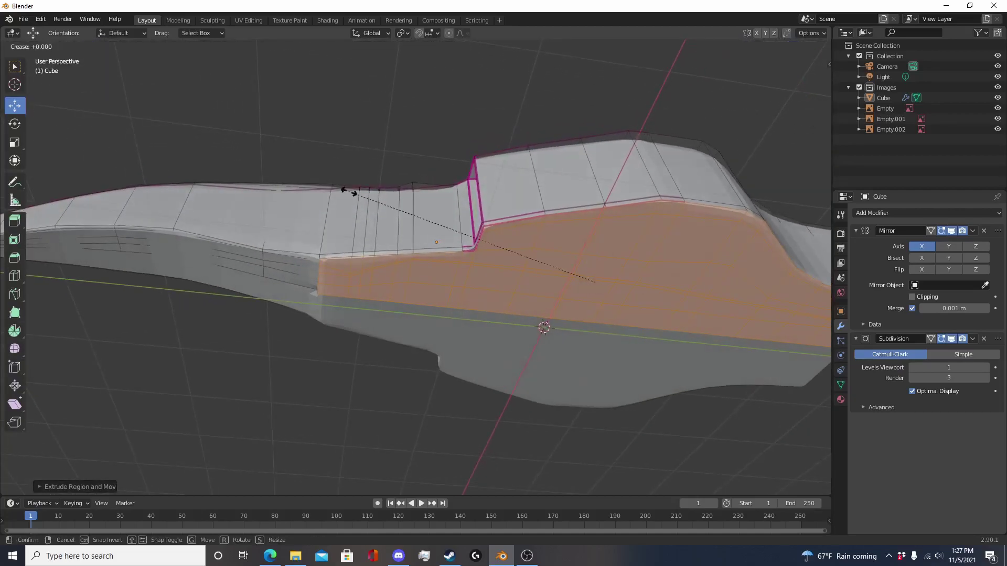
{"action": "left_click", "coordinate": [609, 71]}
{"action": "key", "text": "Tab"}
{"action": "scroll", "coordinate": [581, 171], "scroll_direction": "down", "scroll_amount": 5}
{"action": "middle_click_drag", "start_coordinate": [526, 241], "coordinate": [567, 294]}
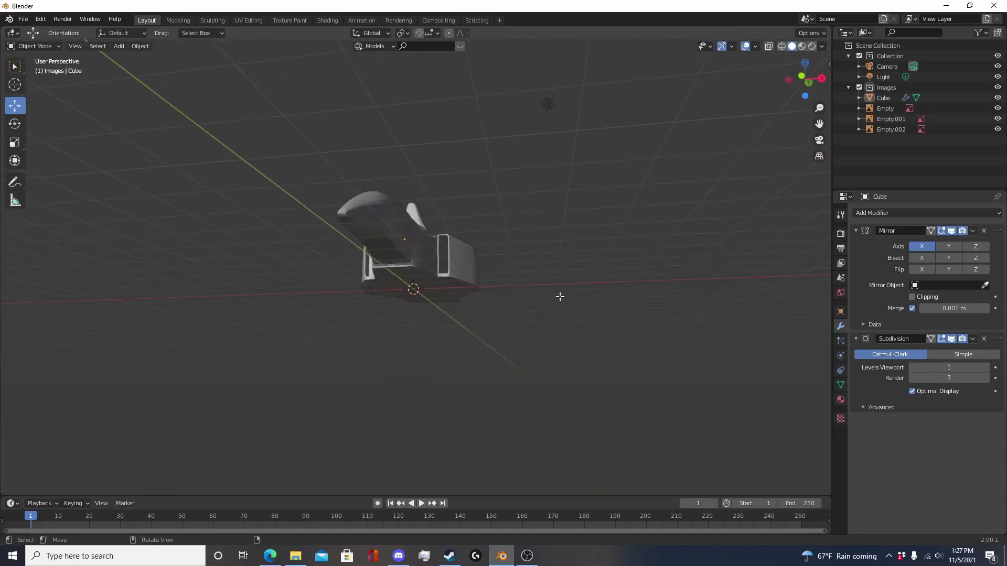
Switch off the Mirror modifier's viewport display in Edit Mode to expose the floor's inner side at the centreline.
{"action": "key", "text": "Tab"}
{"action": "scroll", "coordinate": [432, 281], "scroll_direction": "up", "scroll_amount": 7}
{"action": "middle_click_drag", "start_coordinate": [399, 283], "coordinate": [472, 294]}
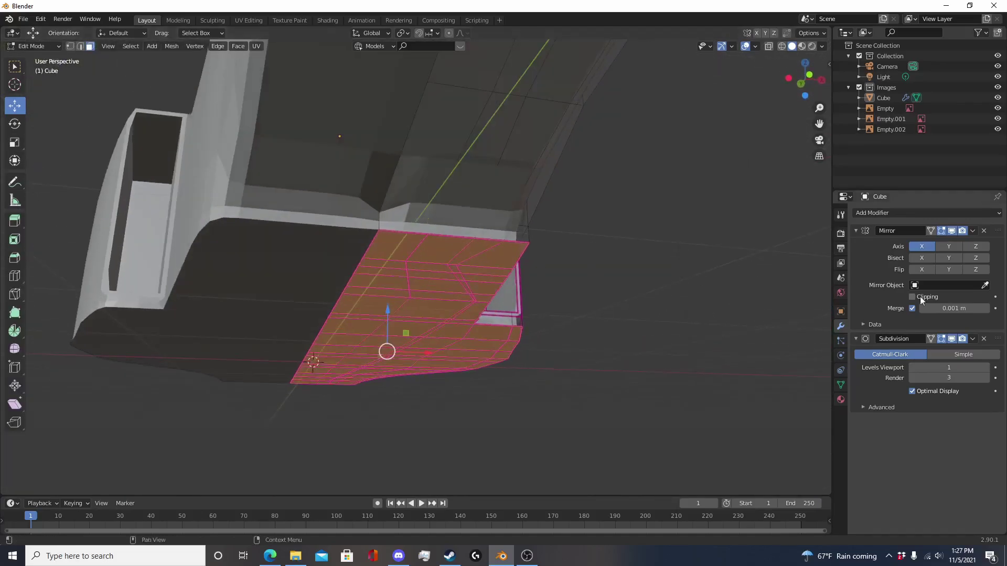
{"action": "left_click", "coordinate": [950, 231]}
{"action": "middle_click_drag", "start_coordinate": [454, 238], "coordinate": [476, 263]}
{"action": "key", "text": "alt+a"}
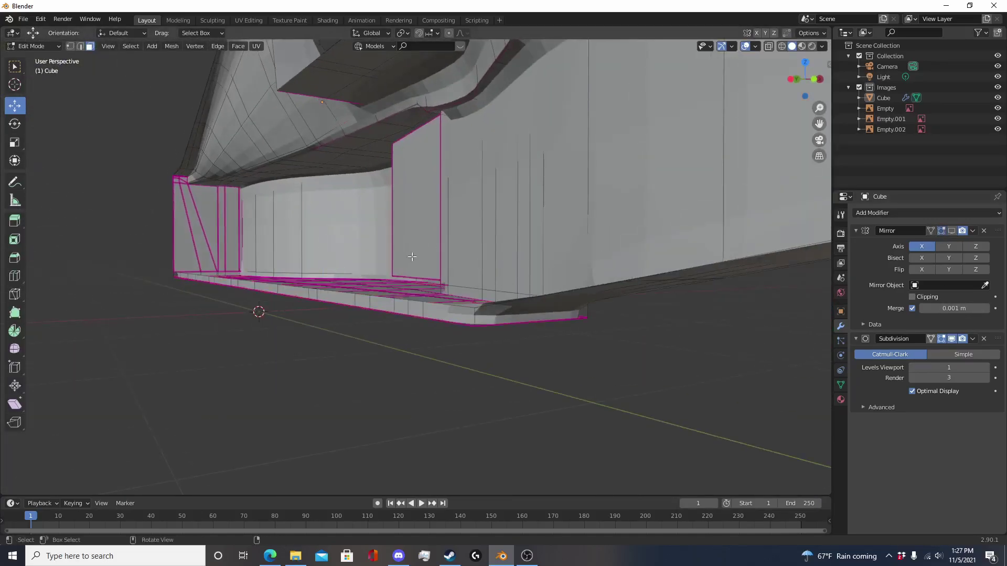
{"action": "left_click", "coordinate": [423, 310], "text": "alt"}
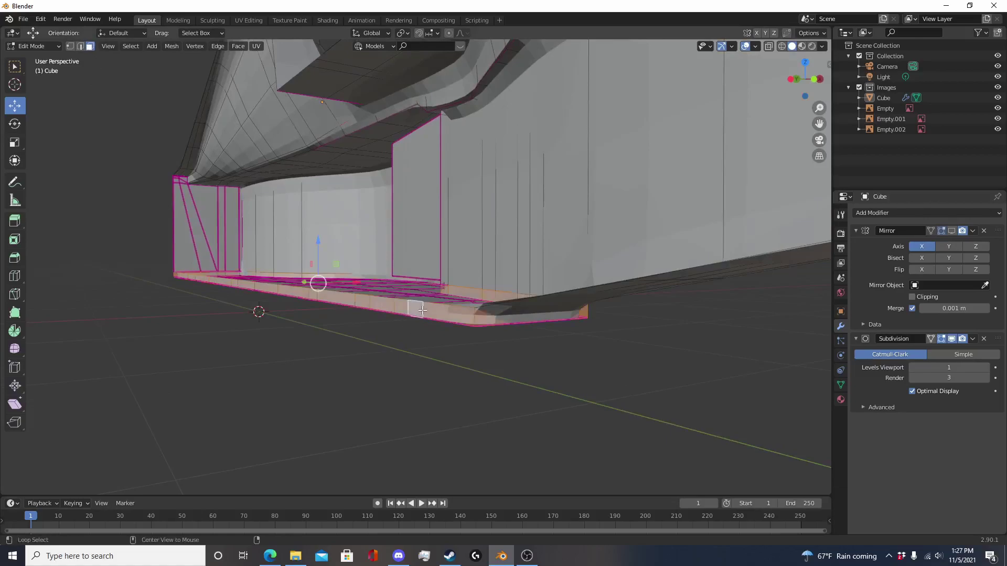
{"action": "mouse_move", "coordinate": [423, 311]}
{"action": "middle_mouse_down"}
{"action": "mouse_move", "coordinate": [414, 333]}
{"action": "mouse_move", "coordinate": [428, 304]}
{"action": "middle_mouse_up"}
Select the strip of inner wall faces along the extruded floor's centreline and delete those faces.
{"action": "key", "text": "alt+a"}
{"action": "key", "text": "c"}
{"action": "left_click_drag", "start_coordinate": [475, 273], "coordinate": [286, 303]}
{"action": "key", "text": "Escape"}
{"action": "mouse_move", "coordinate": [286, 304]}
{"action": "middle_mouse_down"}
{"action": "mouse_move", "coordinate": [450, 326]}
{"action": "mouse_move", "coordinate": [447, 339]}
{"action": "middle_mouse_up"}
{"action": "key", "text": "c"}
{"action": "left_click", "coordinate": [348, 344]}
{"action": "left_click_drag", "start_coordinate": [347, 344], "coordinate": [483, 336]}
{"action": "key", "text": "Escape"}
{"action": "mouse_move", "coordinate": [483, 337]}
{"action": "middle_mouse_down"}
{"action": "mouse_move", "coordinate": [342, 339]}
{"action": "mouse_move", "coordinate": [474, 355]}
{"action": "middle_mouse_up"}
{"action": "key", "text": "c"}
{"action": "left_click_drag", "start_coordinate": [483, 355], "coordinate": [640, 343]}
{"action": "key", "text": "Escape"}
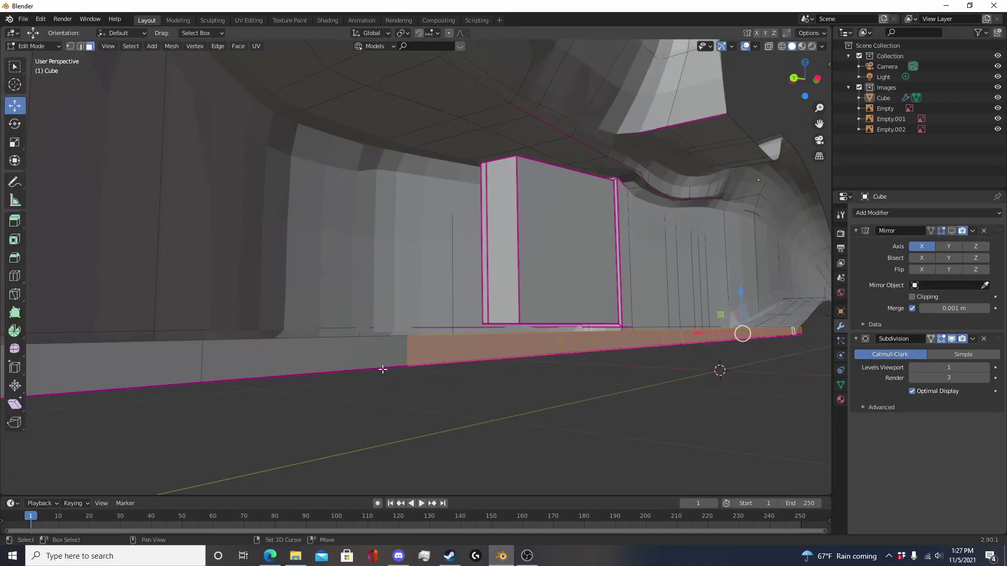
{"action": "scroll", "coordinate": [373, 364], "scroll_direction": "down", "scroll_amount": 1}
{"action": "middle_click_drag", "start_coordinate": [373, 364], "coordinate": [497, 353], "text": "shift"}
{"action": "scroll", "coordinate": [496, 351], "scroll_direction": "down", "scroll_amount": 1}
{"action": "key", "text": "c"}
{"action": "left_click_drag", "start_coordinate": [443, 287], "coordinate": [569, 291]}
{"action": "key", "text": "Escape"}
{"action": "key", "text": "x"}
{"action": "left_click", "coordinate": [565, 291]}
{"action": "middle_click_drag", "start_coordinate": [555, 393], "coordinate": [434, 348]}
Return to Object Mode and switch the Mirror modifier's viewport display back on.
{"action": "key", "text": "Tab"}
{"action": "left_click", "coordinate": [953, 232]}
{"action": "middle_click_drag", "start_coordinate": [428, 286], "coordinate": [335, 244]}
Examine the extruded floor's lower edge along the cockpit side and the sidepod inlet.
{"action": "key", "text": "KP_3"}
{"action": "key", "text": "Tab"}
{"action": "scroll", "coordinate": [240, 326], "scroll_direction": "up", "scroll_amount": 6}
{"action": "scroll", "coordinate": [308, 263], "scroll_direction": "down", "scroll_amount": 3}
{"action": "middle_click_drag", "start_coordinate": [272, 257], "coordinate": [390, 299]}
{"action": "scroll", "coordinate": [390, 299], "scroll_direction": "up", "scroll_amount": 4}
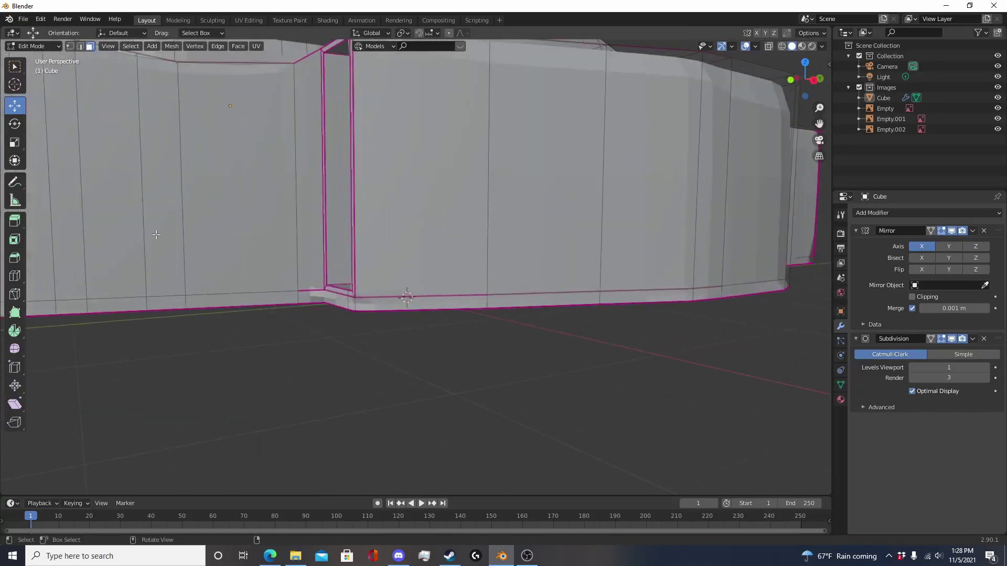
{"action": "middle_click_drag", "start_coordinate": [90, 85], "coordinate": [488, 210]}
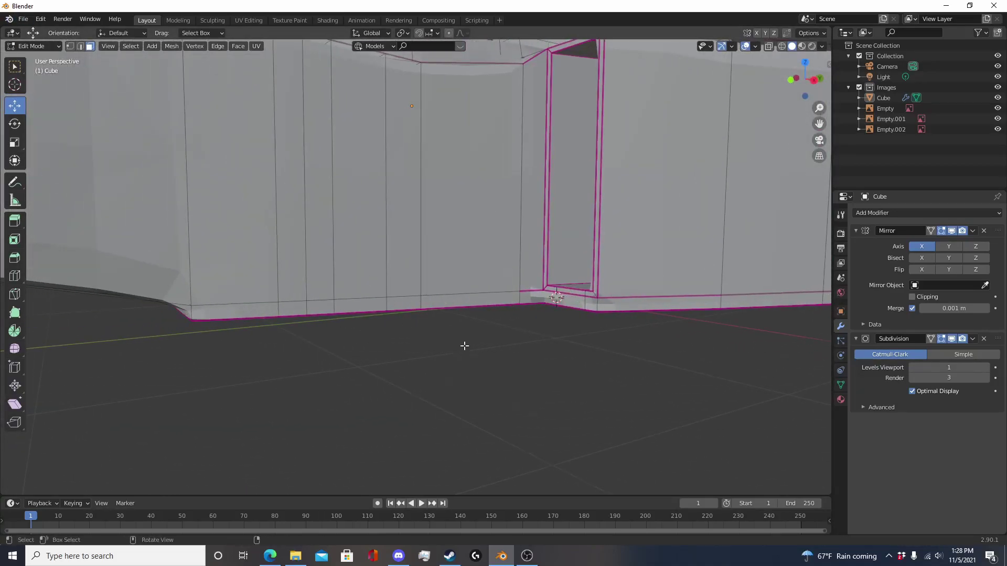
Select the narrow faces at the floor's front end and extrude them about 0.85 m forward beneath the nose.
{"action": "scroll", "coordinate": [464, 346], "scroll_direction": "down", "scroll_amount": 7}
{"action": "middle_click_drag", "start_coordinate": [609, 285], "coordinate": [434, 312], "text": "shift"}
{"action": "scroll", "coordinate": [434, 312], "scroll_direction": "up", "scroll_amount": 3}
{"action": "middle_click_drag", "start_coordinate": [93, 331], "coordinate": [401, 292], "text": "shift"}
{"action": "scroll", "coordinate": [426, 305], "scroll_direction": "up", "scroll_amount": 4}
{"action": "scroll", "coordinate": [425, 306], "scroll_direction": "up", "scroll_amount": 2}
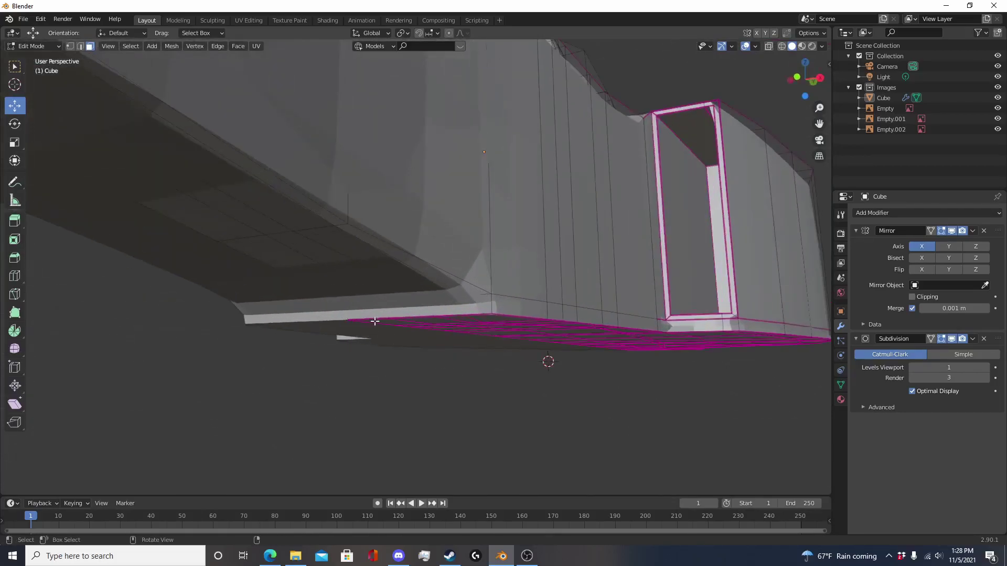
{"action": "left_click", "coordinate": [418, 313], "text": "shift"}
{"action": "left_click", "coordinate": [444, 311], "text": "shift"}
{"action": "left_click", "coordinate": [479, 308], "text": "shift"}
{"action": "key", "text": "e"}
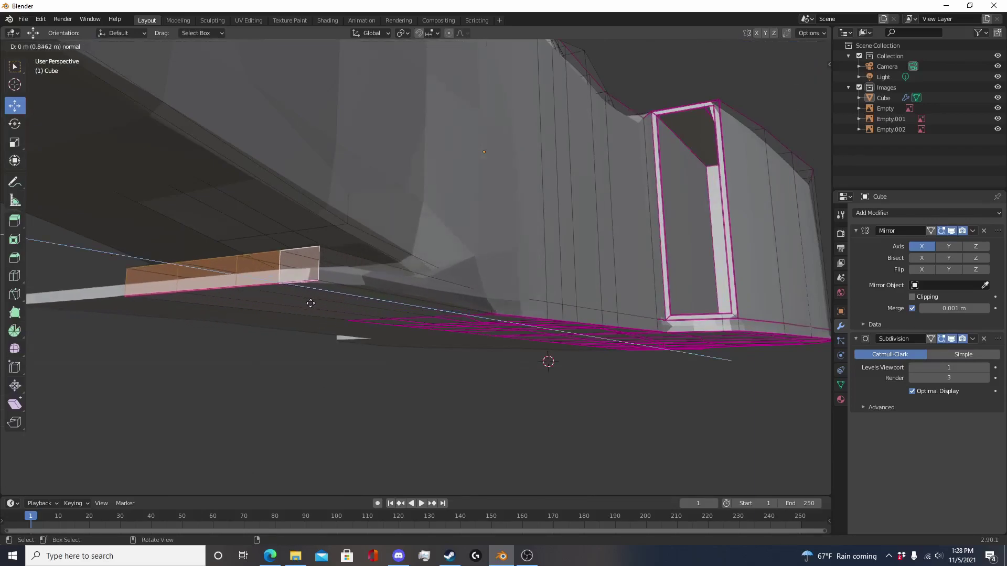
{"action": "left_click", "coordinate": [310, 298]}
Reposition the extruded front end of the floor in the side view to fit the blueprint.
{"action": "key", "text": "KP_3"}
{"action": "scroll", "coordinate": [311, 303], "scroll_direction": "down", "scroll_amount": 5}
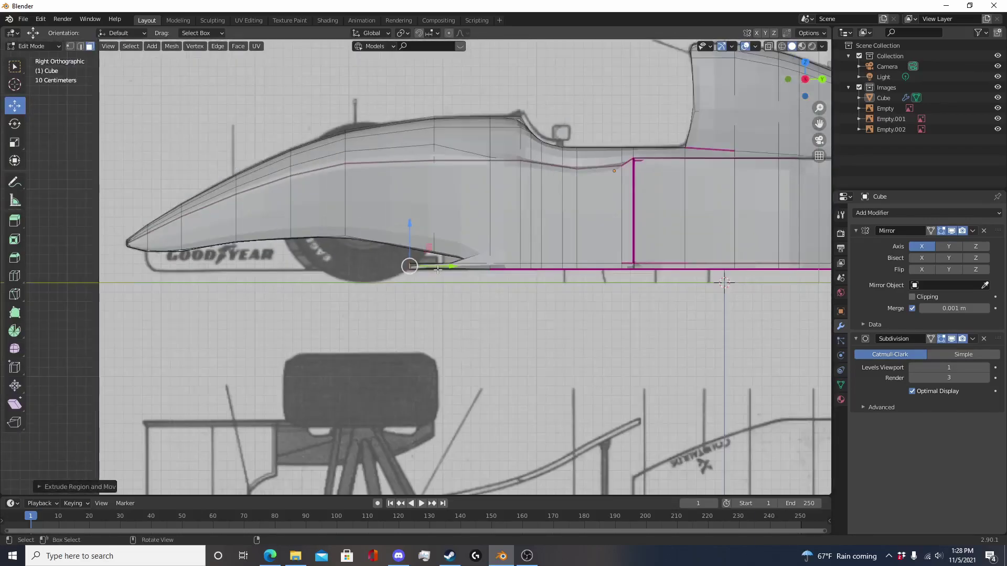
{"action": "key", "text": "g"}
{"action": "left_click", "coordinate": [450, 263]}
Select the faces at the floor extension's front end, scale them along X and check the shape in Object Mode.
{"action": "middle_click_drag", "start_coordinate": [449, 264], "coordinate": [375, 286]}
{"action": "scroll", "coordinate": [429, 316], "scroll_direction": "up", "scroll_amount": 5}
{"action": "key", "text": "alt+a"}
{"action": "key", "text": "c"}
{"action": "left_click", "coordinate": [317, 263]}
{"action": "mouse_move", "coordinate": [317, 263]}
{"action": "left_mouse_down"}
{"action": "mouse_move", "coordinate": [369, 265]}
{"action": "mouse_move", "coordinate": [348, 266]}
{"action": "left_mouse_up"}
{"action": "right_click", "coordinate": [368, 264]}
{"action": "key", "text": "s"}
{"action": "key", "text": "x"}
{"action": "left_click", "coordinate": [383, 272]}
{"action": "key", "text": "Tab"}
{"action": "middle_click_drag", "start_coordinate": [348, 266], "coordinate": [473, 246]}
Add two edge loops to the floor extension, sliding one towards its rear and one towards its front edge.
{"action": "key", "text": "Tab"}
{"action": "key", "text": "g"}
{"action": "key", "text": "g"}
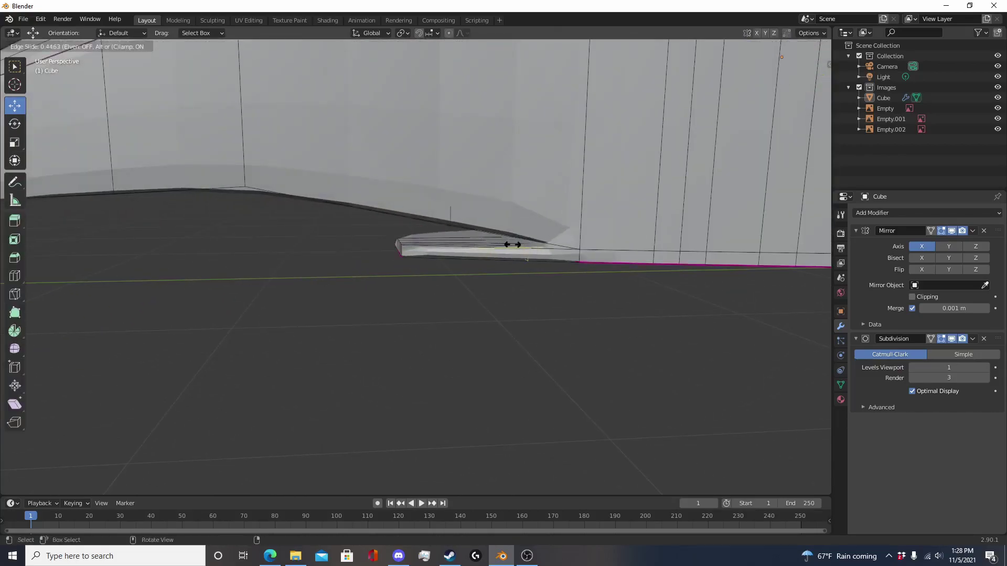
{"action": "left_click", "coordinate": [532, 246]}
{"action": "key", "text": "ctrl+r"}
{"action": "left_click", "coordinate": [434, 252]}
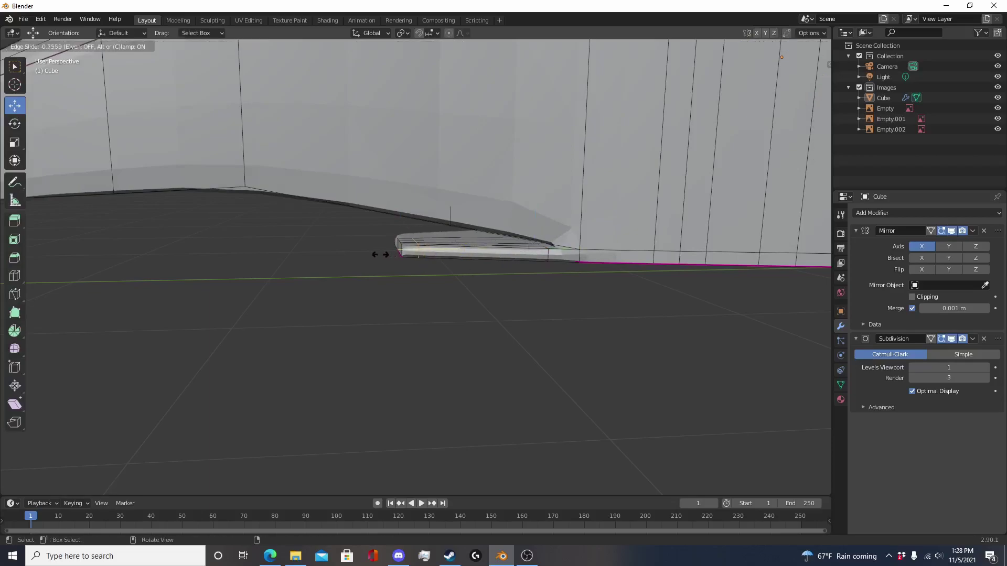
{"action": "left_click", "coordinate": [372, 255]}
{"action": "key", "text": "Tab"}
{"action": "middle_click_drag", "start_coordinate": [370, 257], "coordinate": [430, 262]}
{"action": "key", "text": "Tab"}
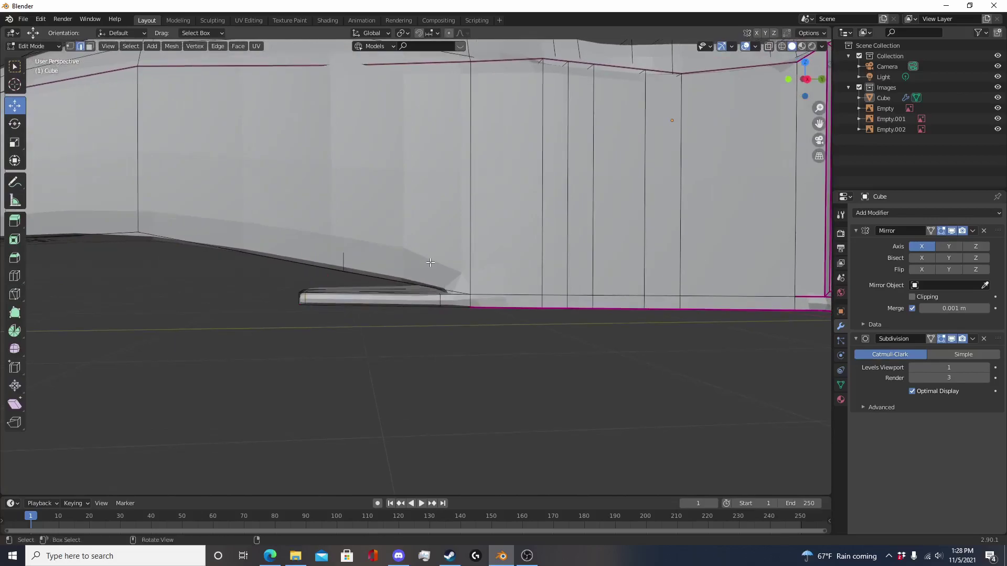
Add a vertical edge loop to the body above the floor extension, slid back close to the extension's base.
{"action": "key", "text": "ctrl+r"}
{"action": "left_click", "coordinate": [414, 278]}
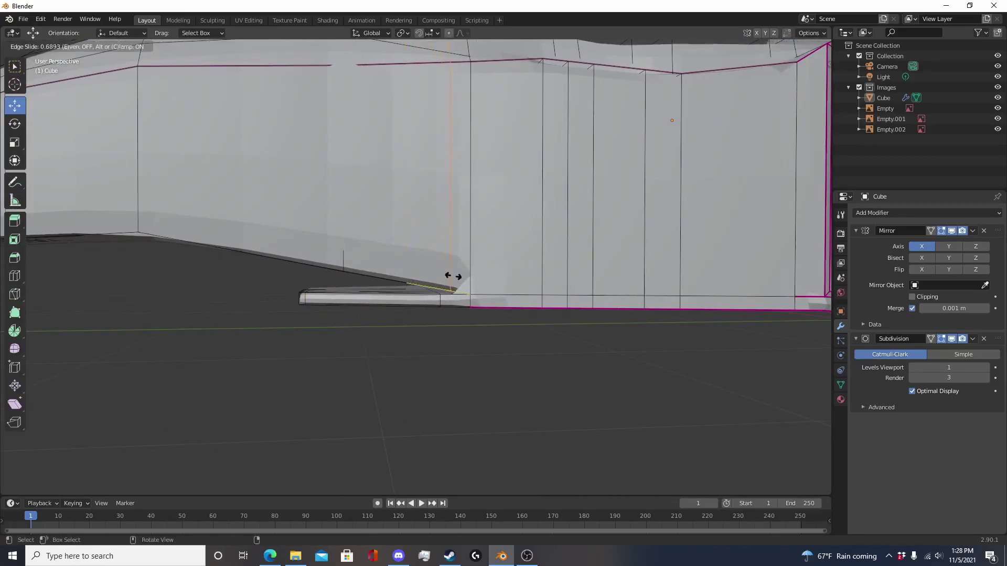
{"action": "left_click", "coordinate": [452, 277]}
{"action": "key", "text": "Tab"}
{"action": "scroll", "coordinate": [491, 373], "scroll_direction": "down", "scroll_amount": 8}
{"action": "middle_click_drag", "start_coordinate": [501, 344], "coordinate": [423, 342]}
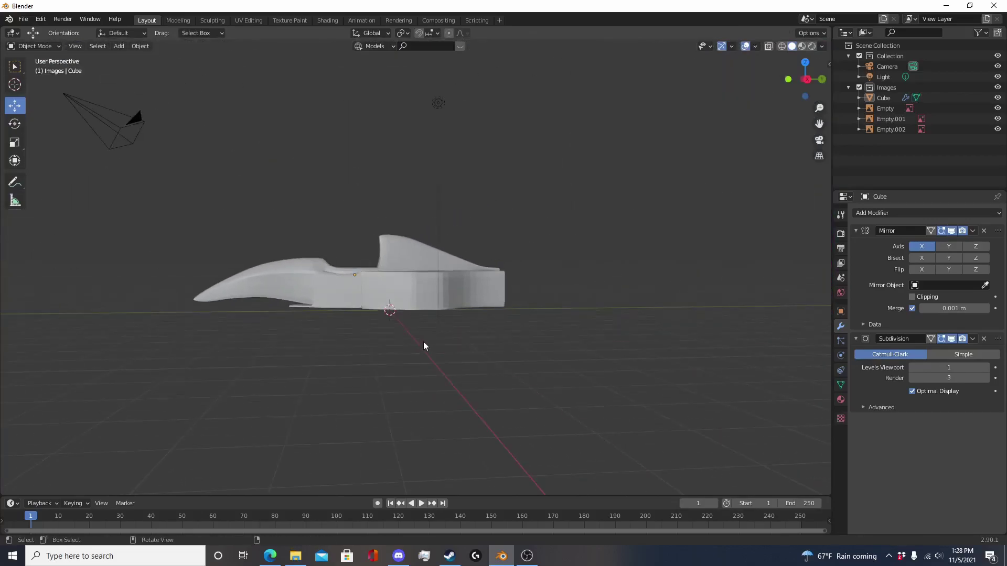
Compare the body's rear half with the blueprints in the side and top views.
{"action": "key", "text": "KP_3"}
{"action": "scroll", "coordinate": [528, 359], "scroll_direction": "up", "scroll_amount": 5}
{"action": "key", "text": "Tab"}
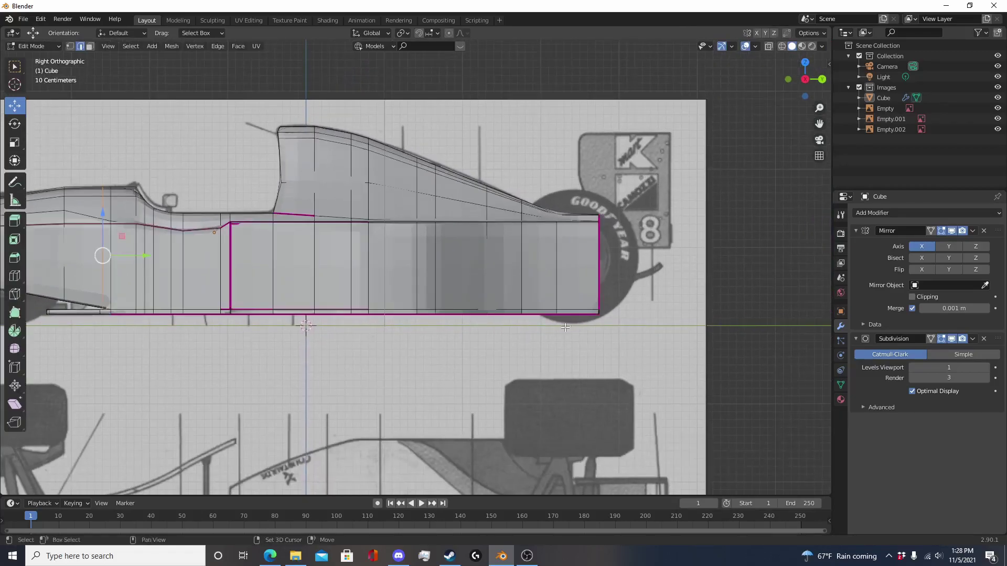
{"action": "middle_click_drag", "start_coordinate": [570, 329], "coordinate": [531, 315], "text": "shift"}
{"action": "key", "text": "KP_7"}
{"action": "key", "text": "alt+z"}
{"action": "key", "text": "alt+z"}
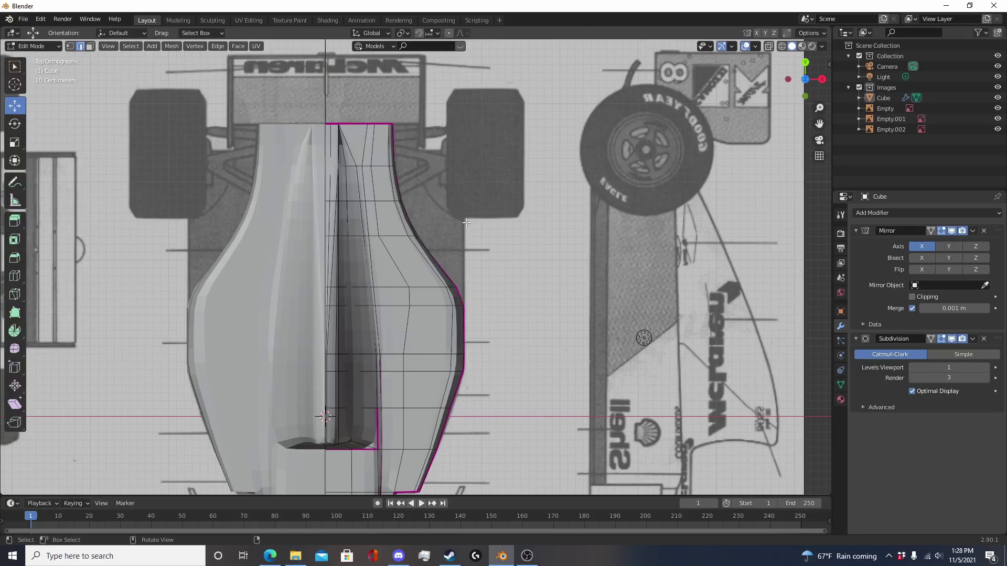
Extrude the floor's side faces along the body's narrowing rear in place and flatten them along X with a scale of 0.
{"action": "middle_click_drag", "start_coordinate": [458, 303], "coordinate": [382, 266]}
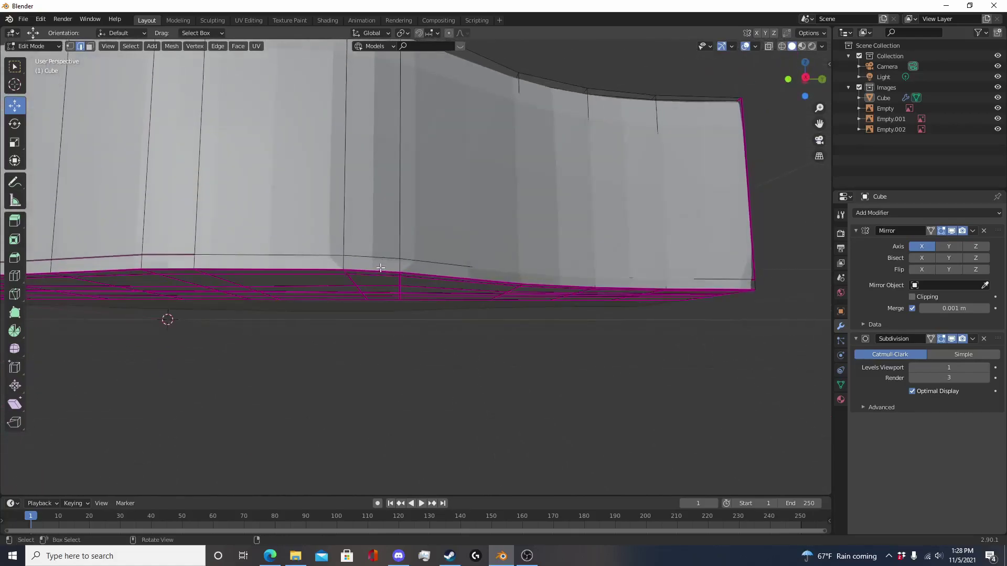
{"action": "key", "text": "3"}
{"action": "left_click", "coordinate": [381, 265]}
{"action": "left_click", "coordinate": [467, 275], "text": "shift"}
{"action": "left_click", "coordinate": [551, 283], "text": "shift"}
{"action": "left_click", "coordinate": [606, 284], "text": "shift"}
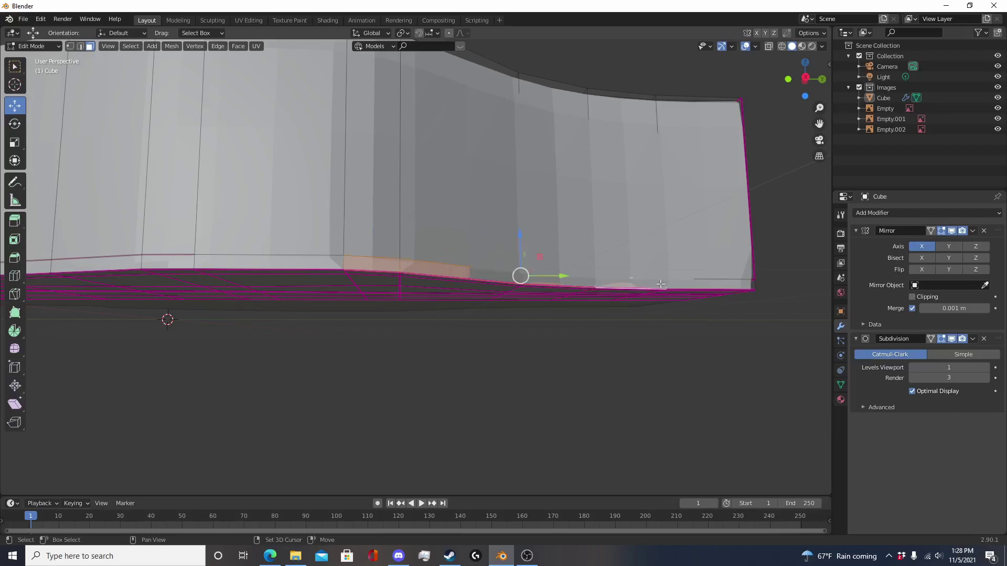
{"action": "left_click", "coordinate": [684, 283], "text": "shift"}
{"action": "scroll", "coordinate": [681, 282], "scroll_direction": "down", "scroll_amount": 3}
{"action": "middle_click_drag", "start_coordinate": [678, 281], "coordinate": [617, 349]}
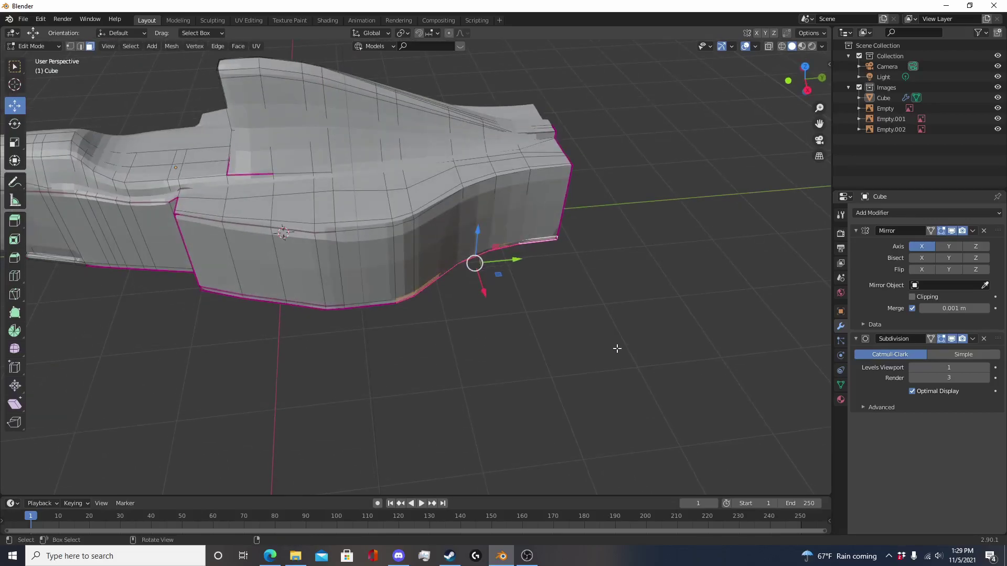
{"action": "key", "text": "KP_7"}
{"action": "scroll", "coordinate": [488, 242], "scroll_direction": "up", "scroll_amount": 2}
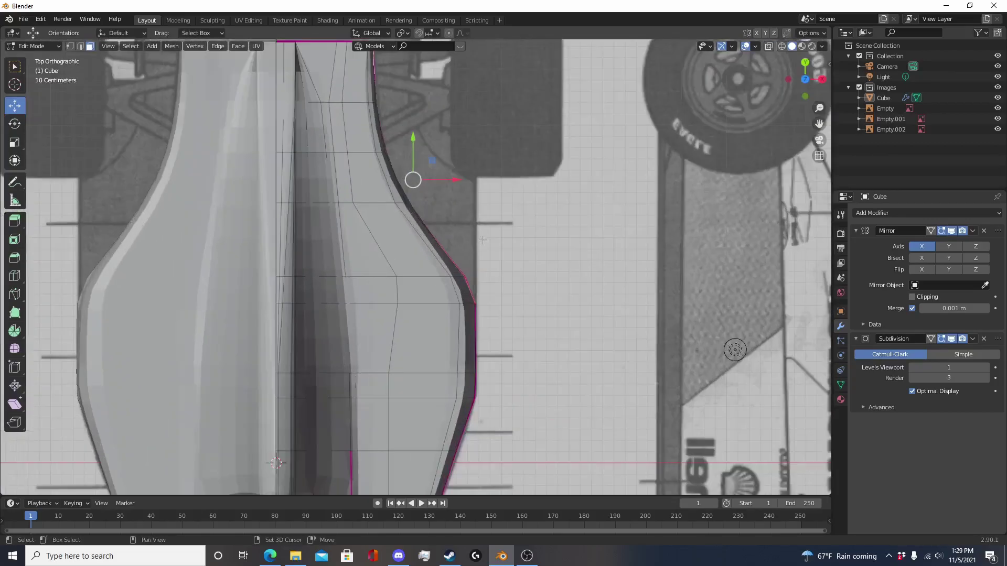
{"action": "middle_click_drag", "start_coordinate": [477, 184], "coordinate": [465, 260], "text": "shift"}
{"action": "key", "text": "g"}
{"action": "key", "text": "z"}
{"action": "key", "text": "z"}
{"action": "right_click", "coordinate": [477, 250]}
{"action": "key", "text": "s"}
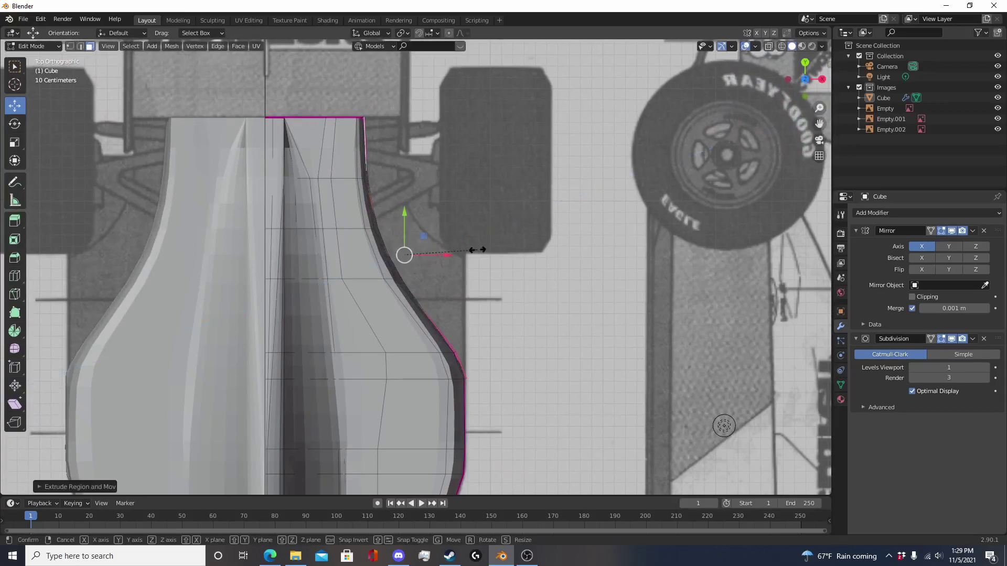
{"action": "key", "text": "x"}
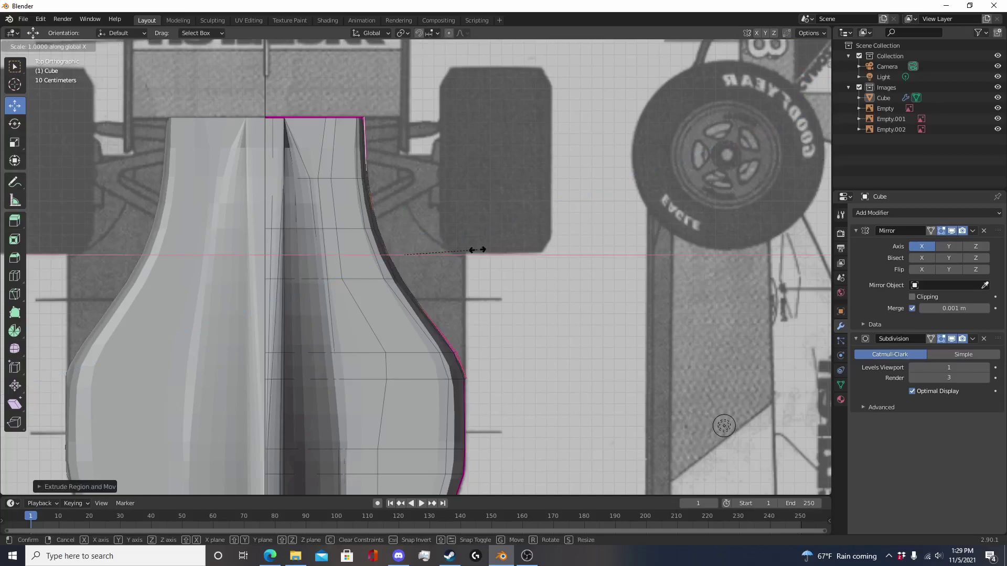
{"action": "key", "text": "0"}
{"action": "key", "text": "Return"}
Move the extruded rear floor edge outward along X to the blueprint's floor outline and check the shape in Object Mode.
{"action": "left_click_drag", "start_coordinate": [450, 256], "coordinate": [512, 223]}
{"action": "middle_click_drag", "start_coordinate": [533, 432], "coordinate": [341, 459]}
{"action": "key", "text": "Tab"}
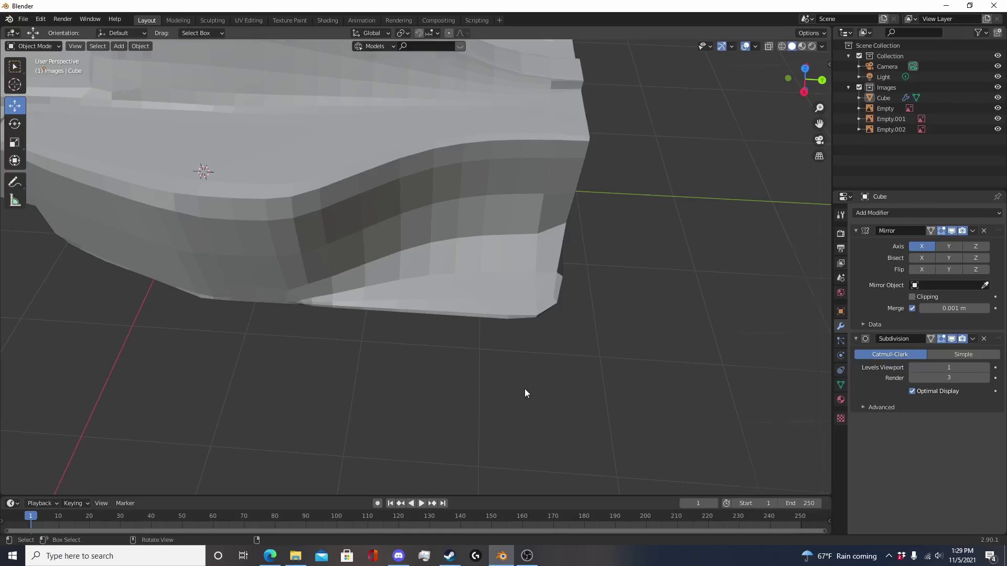
Add an edge loop across the body and widened floor, level with the front of the rear tyre in the top view.
{"action": "key", "text": "Tab"}
{"action": "key", "text": "KP_7"}
{"action": "left_click", "coordinate": [71, 46]}
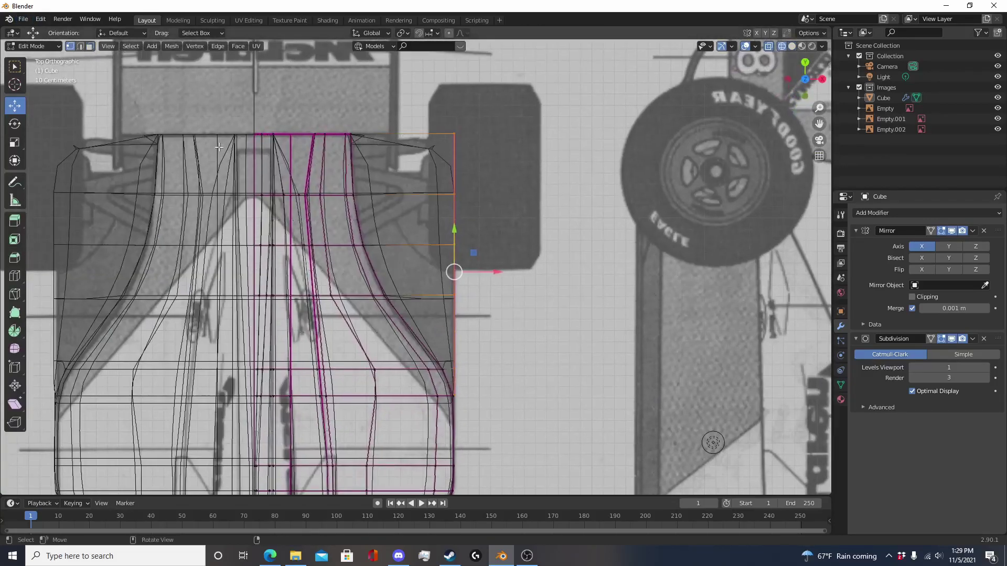
{"action": "scroll", "coordinate": [511, 310], "scroll_direction": "up", "scroll_amount": 3}
{"action": "scroll", "coordinate": [511, 310], "scroll_direction": "down", "scroll_amount": 2}
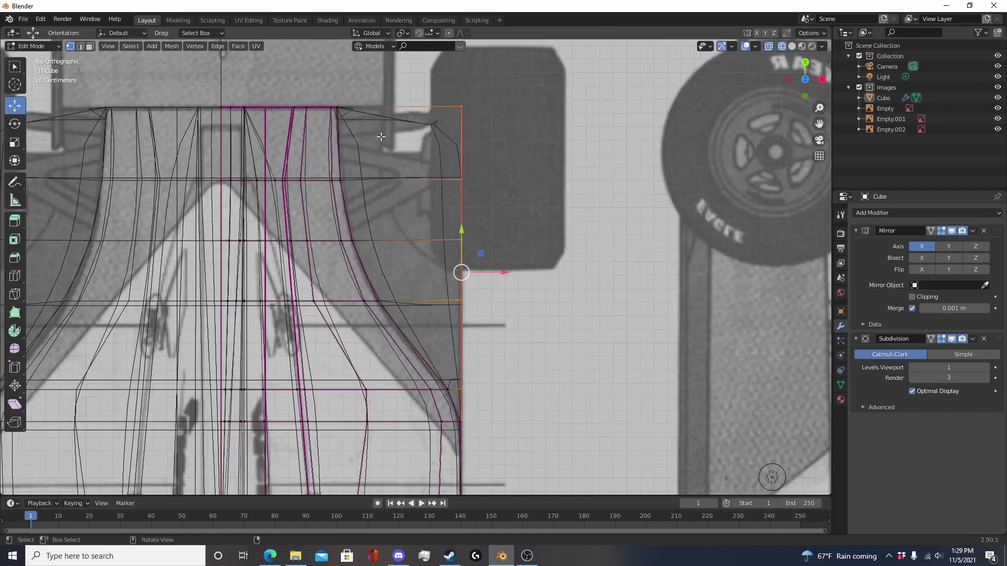
{"action": "key", "text": "ctrl+r"}
{"action": "left_click", "coordinate": [464, 282]}
{"action": "left_click", "coordinate": [467, 281]}
Move the floor's outer vertices just behind the new edge loop inward along X to clear the rear tyre.
{"action": "key", "text": "alt+a"}
{"action": "key", "text": "c"}
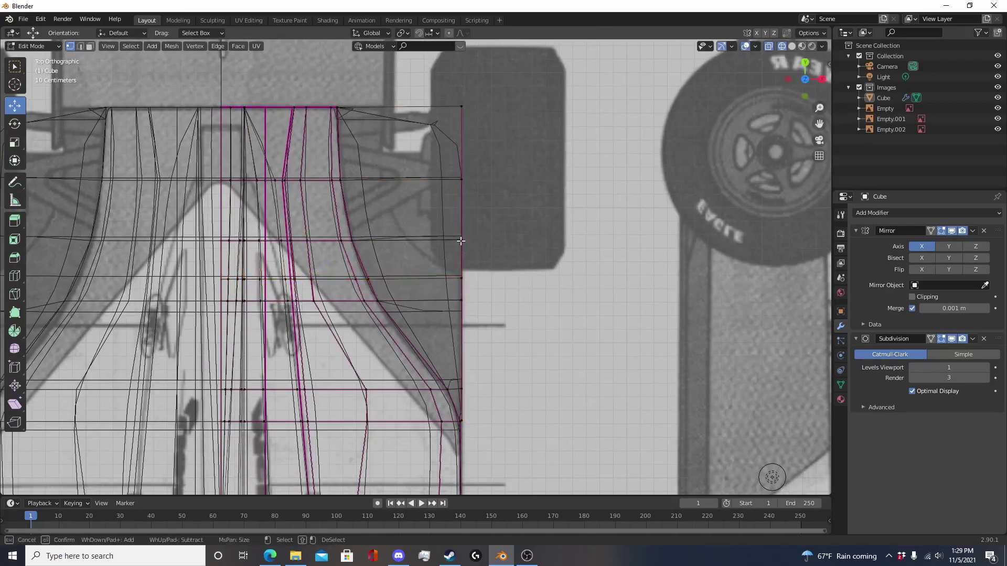
{"action": "left_click", "coordinate": [462, 239]}
{"action": "key", "text": "Escape"}
{"action": "key", "text": "g"}
{"action": "key", "text": "x"}
{"action": "left_click_drag", "start_coordinate": [448, 233], "coordinate": [451, 233]}
{"action": "middle_click_drag", "start_coordinate": [452, 233], "coordinate": [486, 309], "text": "shift"}
Move the floor's two rearmost sets of outer vertices inward along X by about 0.6 m and inspect the result in Object Mode.
{"action": "key", "text": "alt+a"}
{"action": "key", "text": "c"}
{"action": "left_click", "coordinate": [496, 256]}
{"action": "key", "text": "Escape"}
{"action": "key", "text": "g"}
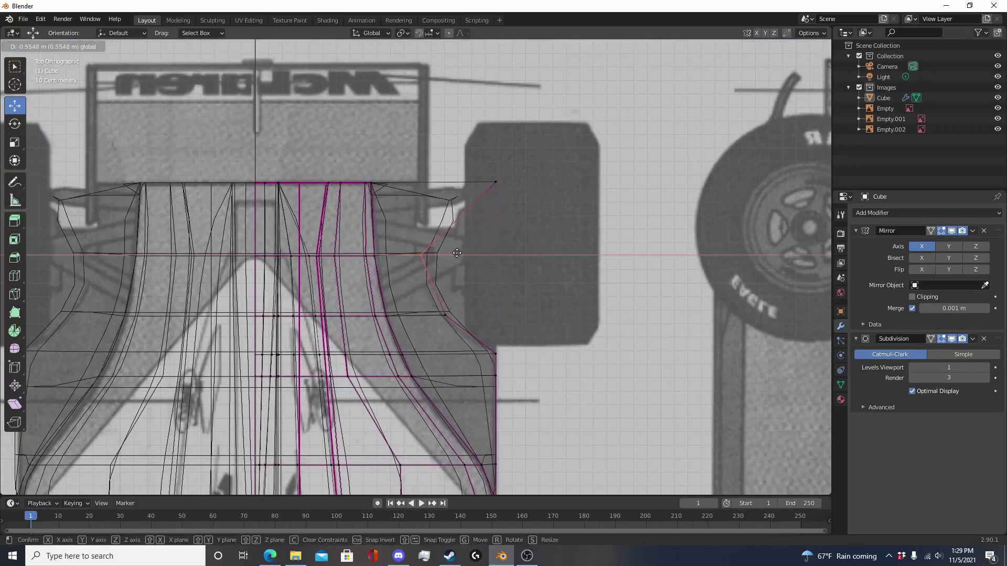
{"action": "left_click", "coordinate": [538, 180]}
{"action": "key", "text": "g"}
{"action": "key", "text": "x"}
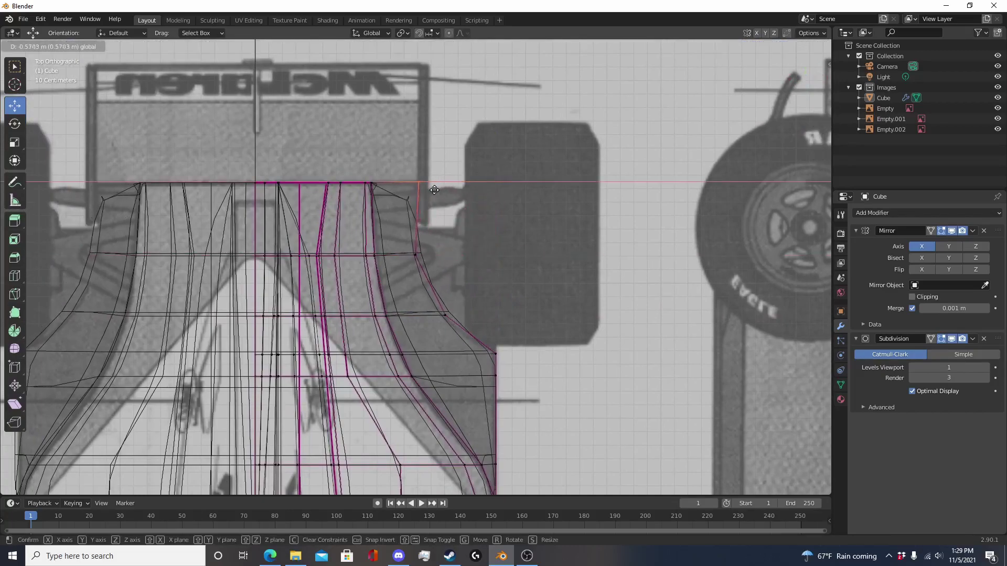
{"action": "left_click", "coordinate": [431, 192]}
{"action": "key", "text": "Tab"}
{"action": "key", "text": "shift+z"}
{"action": "middle_click_drag", "start_coordinate": [481, 294], "coordinate": [348, 242]}
Select the face loop around the floor's outer side, crease its edges and check the sharpened floor in Object Mode.
{"action": "key", "text": "Tab"}
{"action": "scroll", "coordinate": [398, 271], "scroll_direction": "up", "scroll_amount": 2}
{"action": "left_click", "coordinate": [90, 46]}
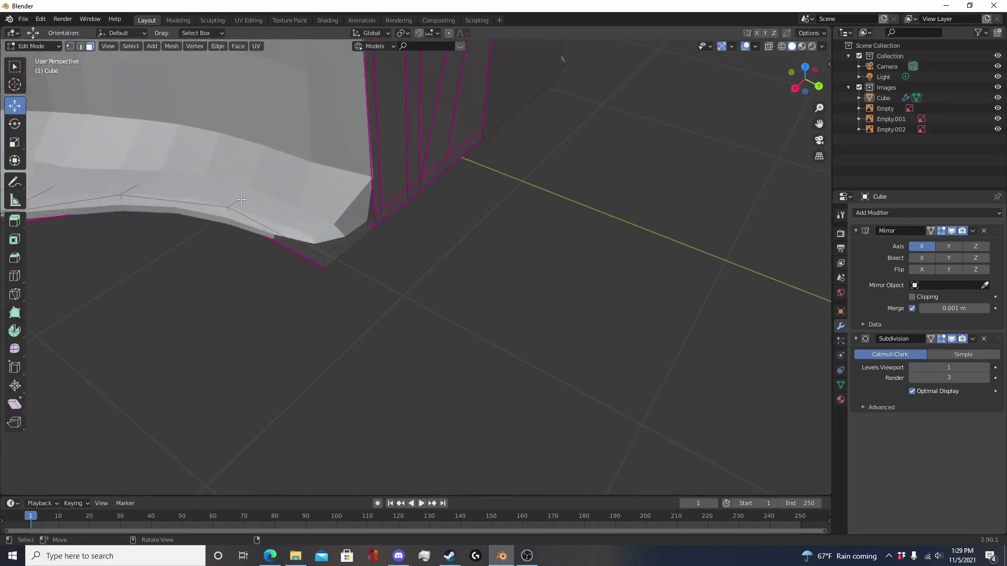
{"action": "left_click", "coordinate": [324, 261], "text": "alt"}
{"action": "scroll", "coordinate": [333, 291], "scroll_direction": "down", "scroll_amount": 4}
{"action": "middle_click_drag", "start_coordinate": [354, 313], "coordinate": [409, 297], "text": "shift"}
{"action": "scroll", "coordinate": [451, 316], "scroll_direction": "up", "scroll_amount": 3}
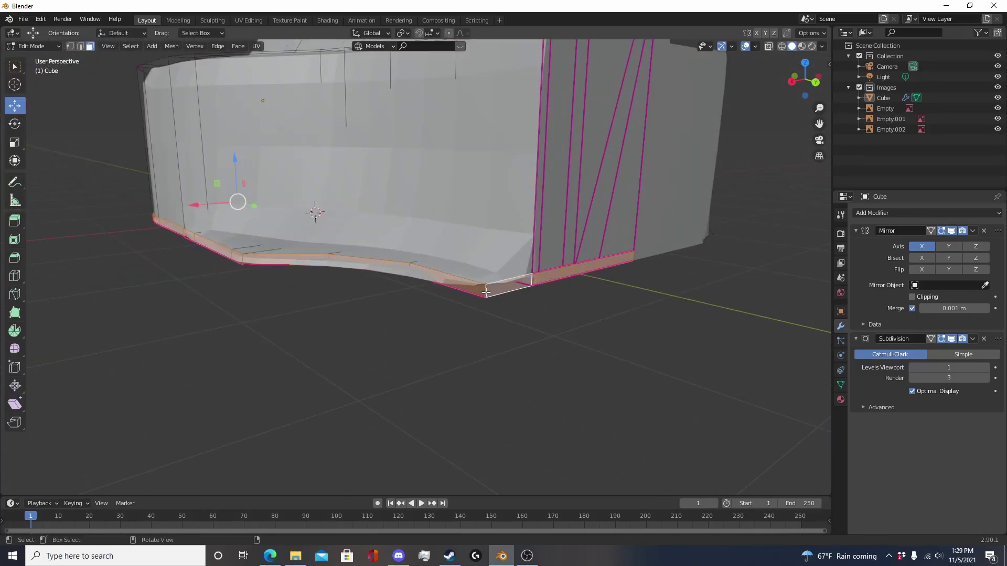
{"action": "scroll", "coordinate": [484, 317], "scroll_direction": "down", "scroll_amount": 4}
{"action": "middle_click_drag", "start_coordinate": [344, 280], "coordinate": [300, 285]}
{"action": "key", "text": "g"}
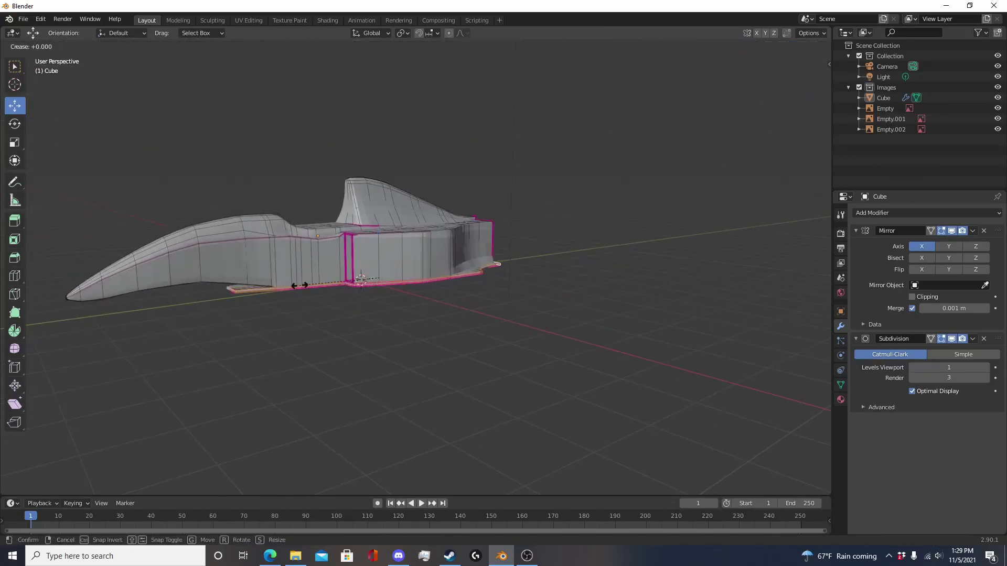
{"action": "left_click", "coordinate": [420, 362]}
{"action": "key", "text": "Tab"}
{"action": "middle_click_drag", "start_coordinate": [389, 360], "coordinate": [311, 375]}
{"action": "key", "text": "Tab"}
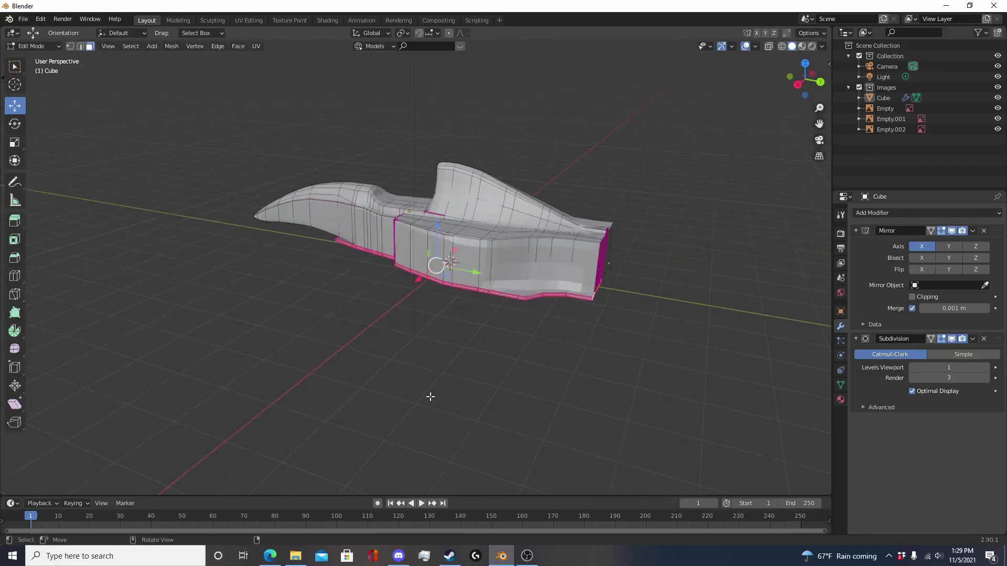
Select the front edge where the body meets the widened floor and turn off the Subdivision modifier's viewport display.
{"action": "middle_click_drag", "start_coordinate": [527, 374], "coordinate": [438, 364], "text": "shift"}
{"action": "scroll", "coordinate": [474, 365], "scroll_direction": "up", "scroll_amount": 5}
{"action": "key", "text": "2"}
{"action": "key", "text": "shift+z"}
{"action": "left_click", "coordinate": [245, 284]}
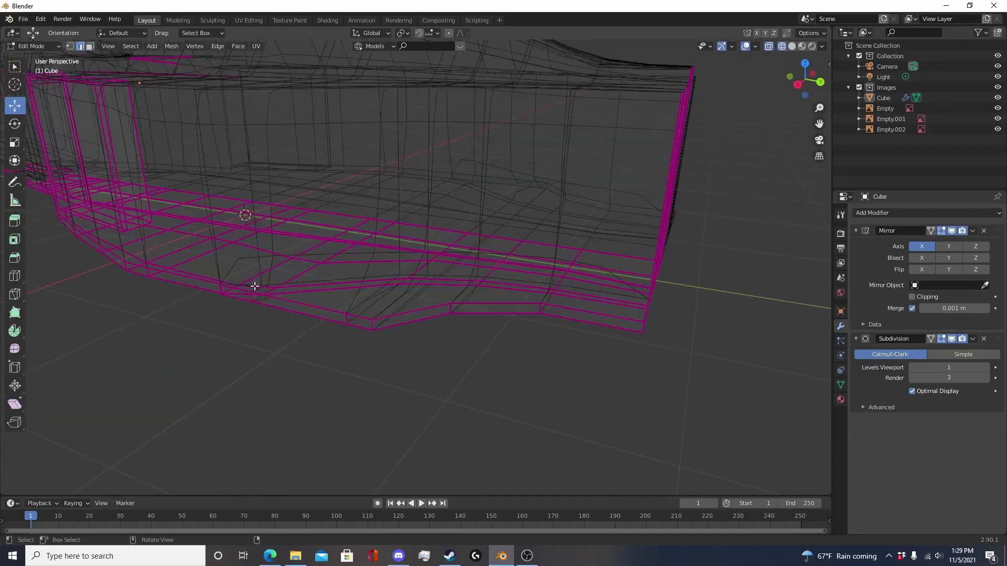
{"action": "left_click", "coordinate": [952, 338]}
{"action": "left_click", "coordinate": [952, 339]}
{"action": "left_click", "coordinate": [951, 339]}
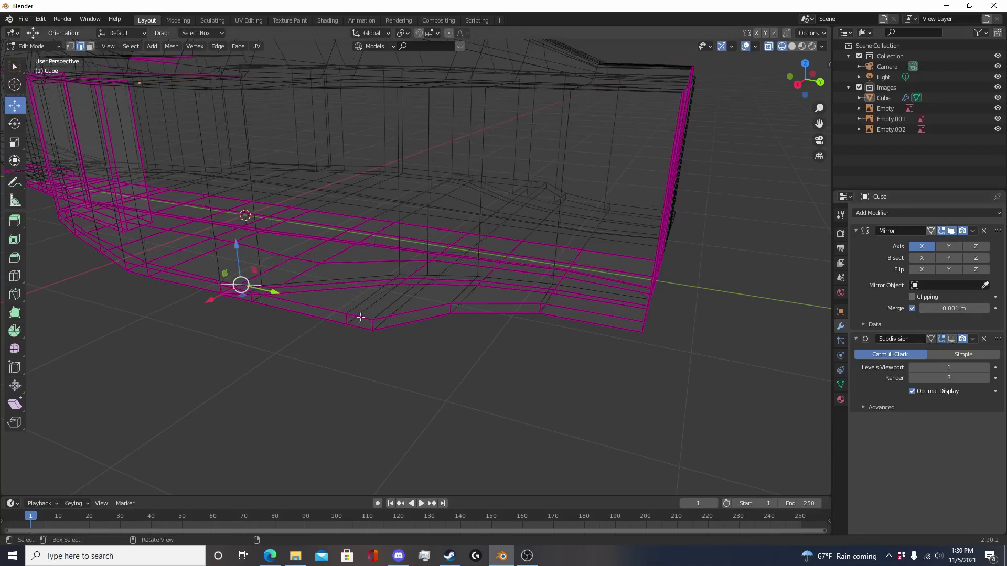
{"action": "key", "text": "shift+z"}
Add the remaining edges along the body's base above the widened floor to the selection and crease them by 1.000.
{"action": "left_click", "coordinate": [396, 270]}
{"action": "left_click", "coordinate": [453, 273], "text": "shift"}
{"action": "left_click", "coordinate": [531, 280], "text": "shift"}
{"action": "left_click", "coordinate": [607, 286], "text": "shift"}
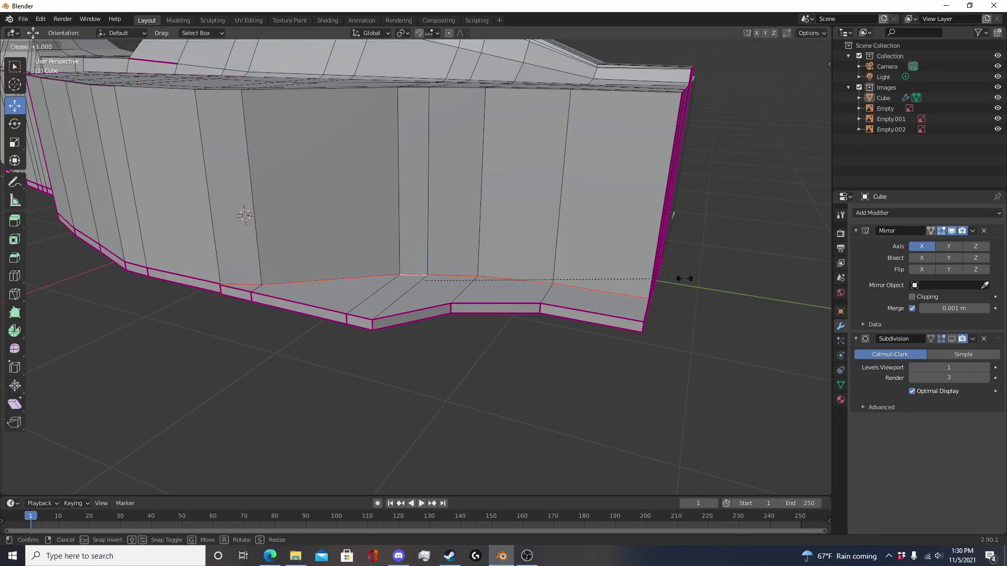
Turn the Subdivision modifier's viewport display back on and set its viewport levels to 2 in Object Mode.
{"action": "key", "text": "Tab"}
{"action": "left_click", "coordinate": [951, 338]}
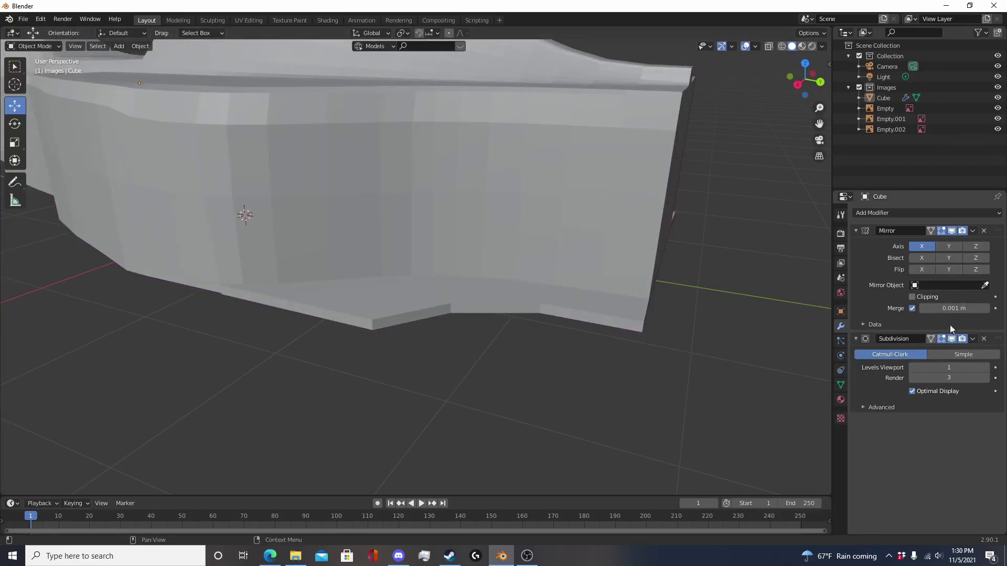
{"action": "left_click", "coordinate": [987, 369]}
{"action": "scroll", "coordinate": [480, 334], "scroll_direction": "down", "scroll_amount": 3}
{"action": "middle_click_drag", "start_coordinate": [341, 305], "coordinate": [407, 391]}
{"action": "key", "text": "Tab"}
{"action": "scroll", "coordinate": [452, 416], "scroll_direction": "up", "scroll_amount": 4}
{"action": "middle_click_drag", "start_coordinate": [452, 416], "coordinate": [439, 279]}
{"action": "left_click", "coordinate": [429, 270]}
{"action": "left_click", "coordinate": [572, 273], "text": "shift"}
{"action": "left_click", "coordinate": [297, 270], "text": "shift"}
{"action": "left_click", "coordinate": [274, 267], "text": "shift"}
{"action": "left_click", "coordinate": [189, 256], "text": "shift"}
{"action": "left_click", "coordinate": [169, 252], "text": "shift"}
{"action": "left_click", "coordinate": [118, 248], "text": "shift"}
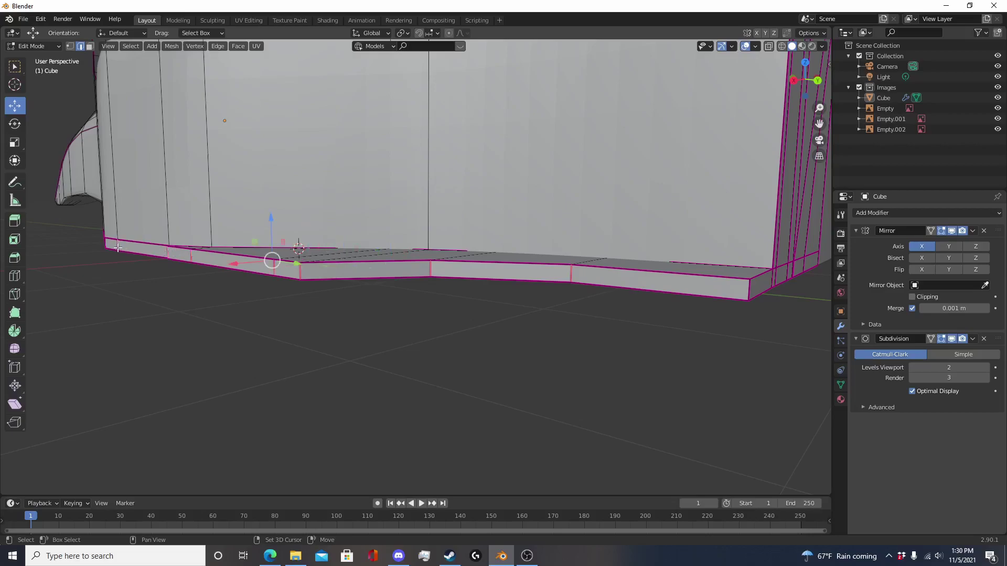
Select the face loop around the floor's outer side and remove the crease from its edges.
{"action": "left_click", "coordinate": [90, 47]}
{"action": "left_click", "coordinate": [747, 289], "text": "alt"}
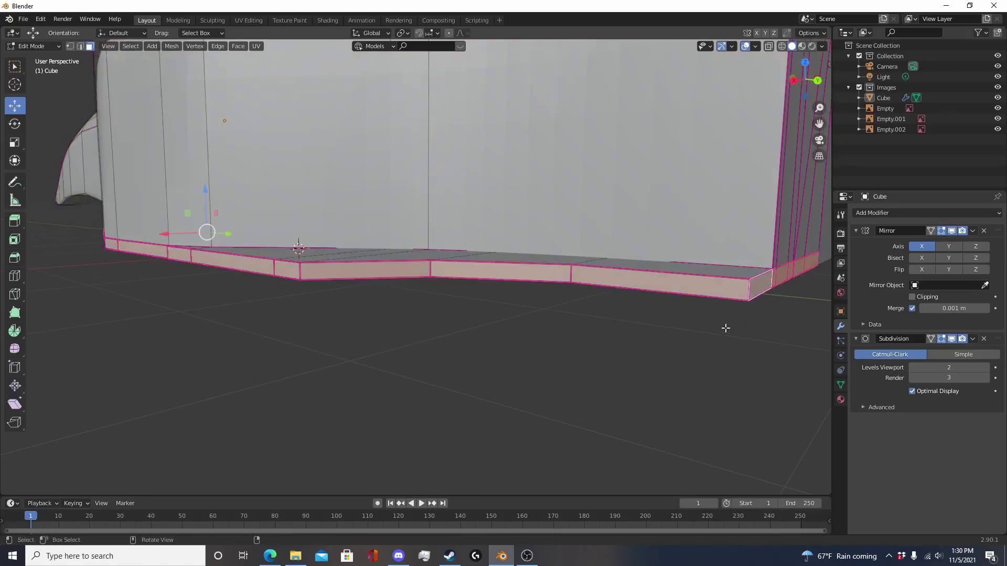
{"action": "scroll", "coordinate": [728, 323], "scroll_direction": "down", "scroll_amount": 3}
{"action": "key", "text": "shift+e"}
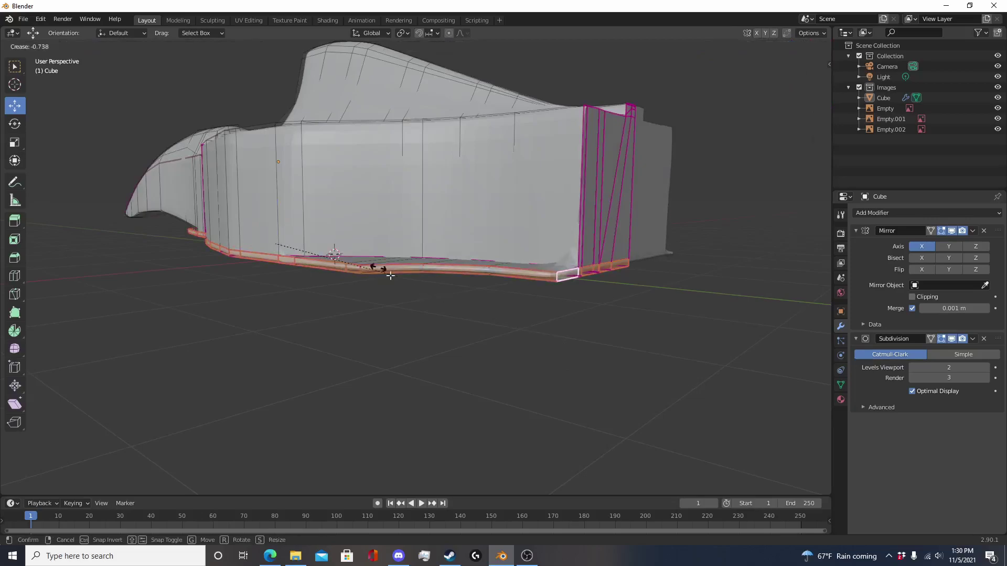
{"action": "left_click", "coordinate": [378, 268]}
{"action": "key", "text": "shift+e"}
{"action": "left_click", "coordinate": [301, 261]}
{"action": "left_click", "coordinate": [483, 320]}
{"action": "scroll", "coordinate": [484, 315], "scroll_direction": "up", "scroll_amount": 1}
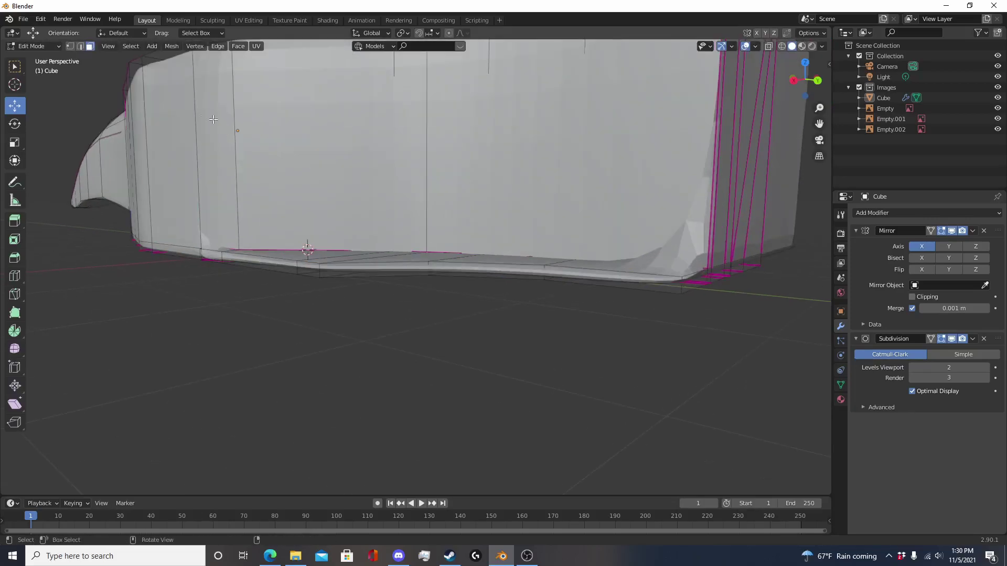
Select the upper and lower edges of the floor's outer side along its rear and flank.
{"action": "left_click", "coordinate": [80, 47]}
{"action": "left_click", "coordinate": [676, 278], "text": "alt"}
{"action": "left_click", "coordinate": [440, 282], "text": "alt"}
{"action": "left_click", "coordinate": [696, 276], "text": "alt+shift"}
{"action": "left_click", "coordinate": [693, 299], "text": "alt+shift"}
{"action": "left_click", "coordinate": [717, 262], "text": "alt+shift"}
{"action": "middle_click_drag", "start_coordinate": [548, 348], "coordinate": [449, 266]}
{"action": "left_click", "coordinate": [433, 248], "text": "alt+shift"}
{"action": "left_click", "coordinate": [422, 212], "text": "alt+shift"}
Extend the selection to the upper and lower floor edges below the sidepod opening and along the front extension.
{"action": "middle_click_drag", "start_coordinate": [400, 325], "coordinate": [436, 311]}
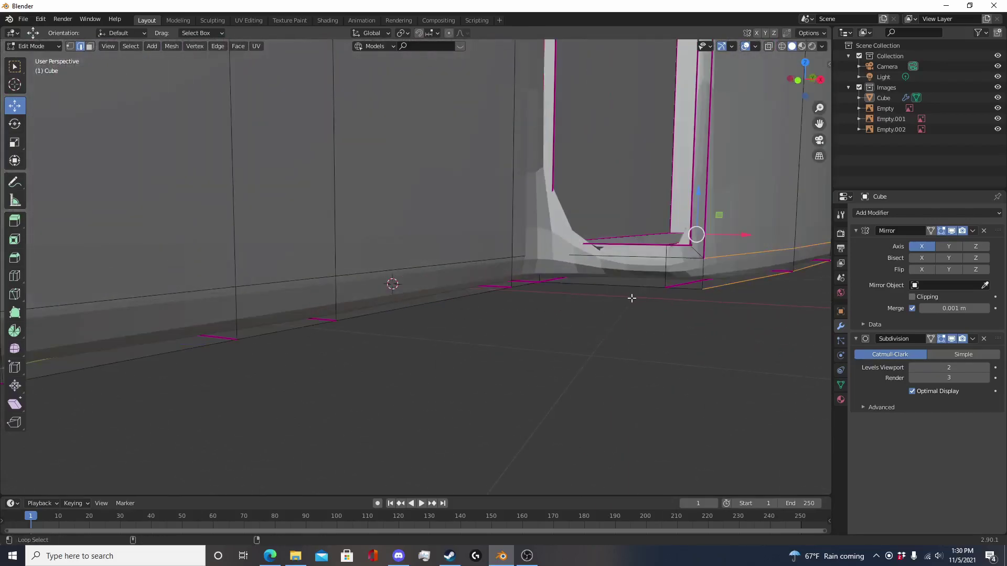
{"action": "left_click", "coordinate": [683, 296], "text": "alt+shift"}
{"action": "left_click", "coordinate": [678, 262], "text": "alt+shift"}
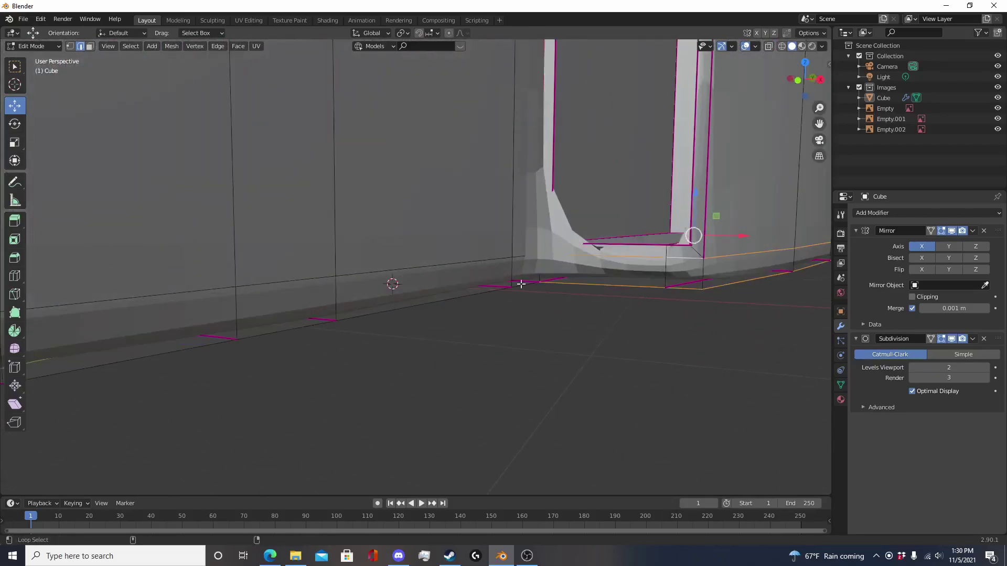
{"action": "middle_click_drag", "start_coordinate": [519, 293], "coordinate": [349, 283]}
{"action": "left_click", "coordinate": [299, 292], "text": "alt+shift"}
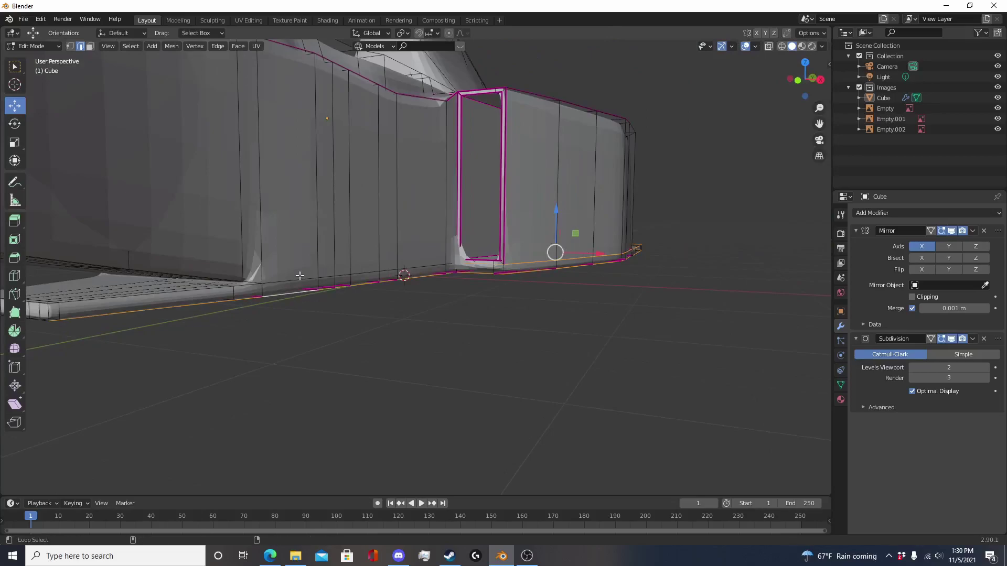
{"action": "left_click", "coordinate": [164, 303], "text": "alt+shift"}
{"action": "middle_click_drag", "start_coordinate": [163, 303], "coordinate": [181, 351]}
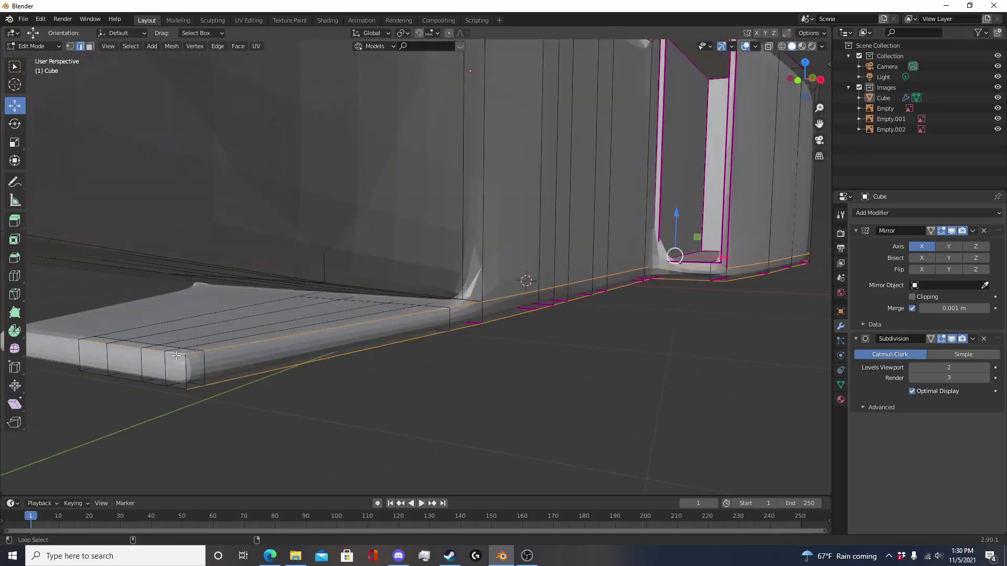
Crease the selected upper and lower floor edges by 1.000 and check the body in Object Mode.
{"action": "scroll", "coordinate": [263, 414], "scroll_direction": "down", "scroll_amount": 3}
{"action": "middle_click_drag", "start_coordinate": [480, 388], "coordinate": [452, 393]}
{"action": "key", "text": "shift+e"}
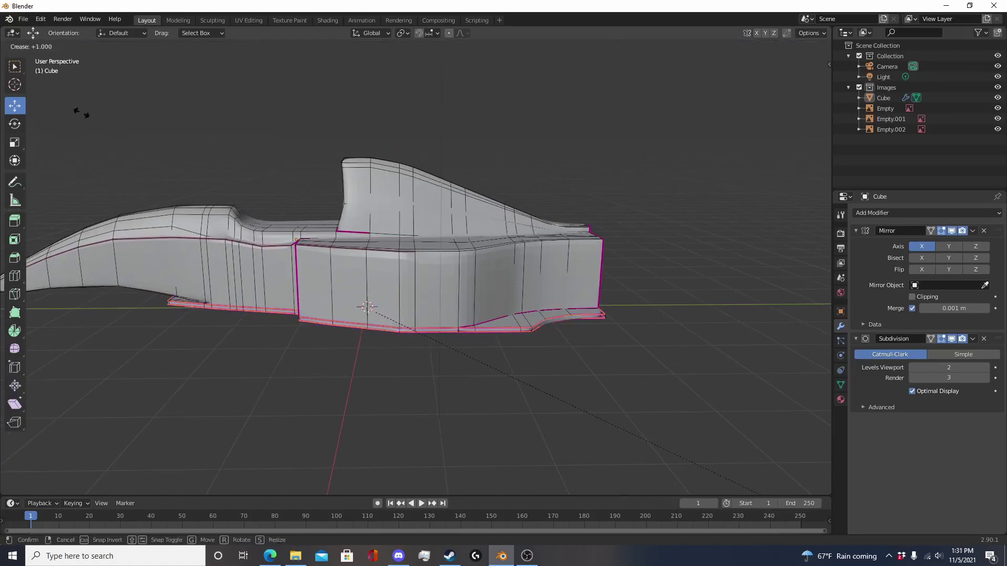
{"action": "left_click", "coordinate": [596, 450]}
{"action": "key", "text": "Tab"}
{"action": "middle_click_drag", "start_coordinate": [592, 376], "coordinate": [552, 355]}
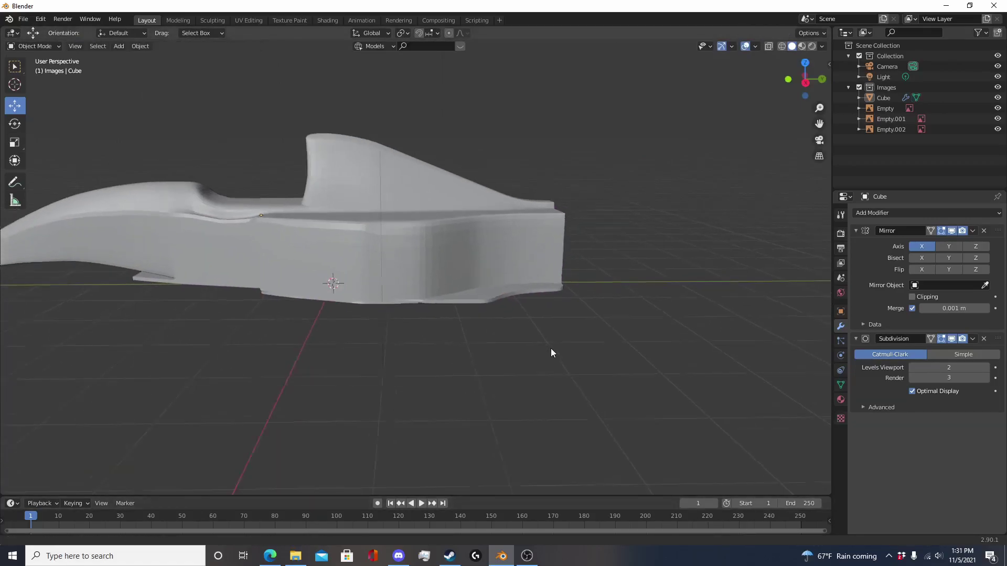
Try to crease the two adjacent vertical edges by 1.000 where the floor starts to widen, and undo the crease.
{"action": "key", "text": "Tab"}
{"action": "scroll", "coordinate": [517, 342], "scroll_direction": "up", "scroll_amount": 8}
{"action": "middle_click_drag", "start_coordinate": [438, 372], "coordinate": [439, 369]}
{"action": "left_click", "coordinate": [476, 298]}
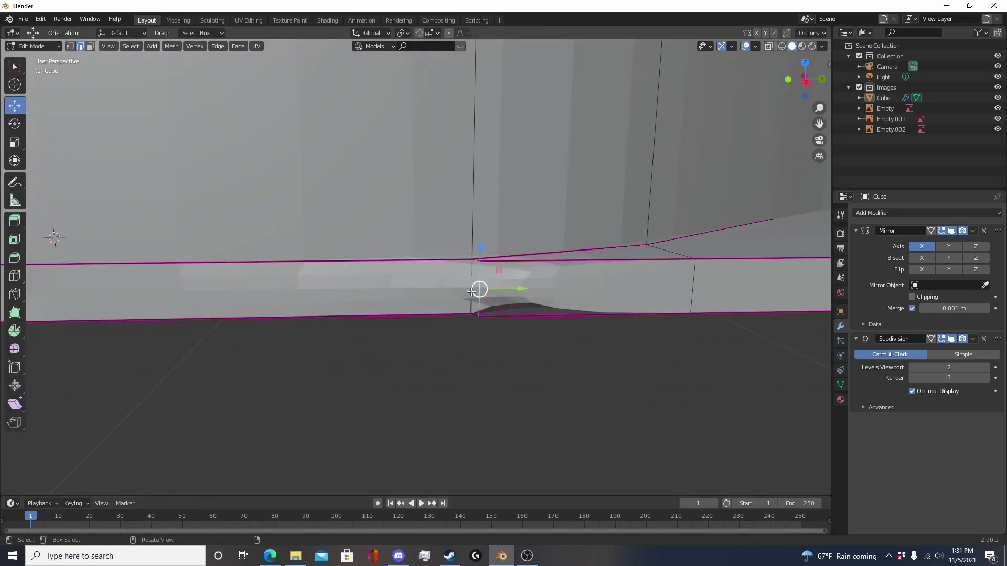
{"action": "left_click", "coordinate": [470, 292]}
{"action": "left_click", "coordinate": [471, 270], "text": "shift"}
{"action": "key", "text": "shift+e"}
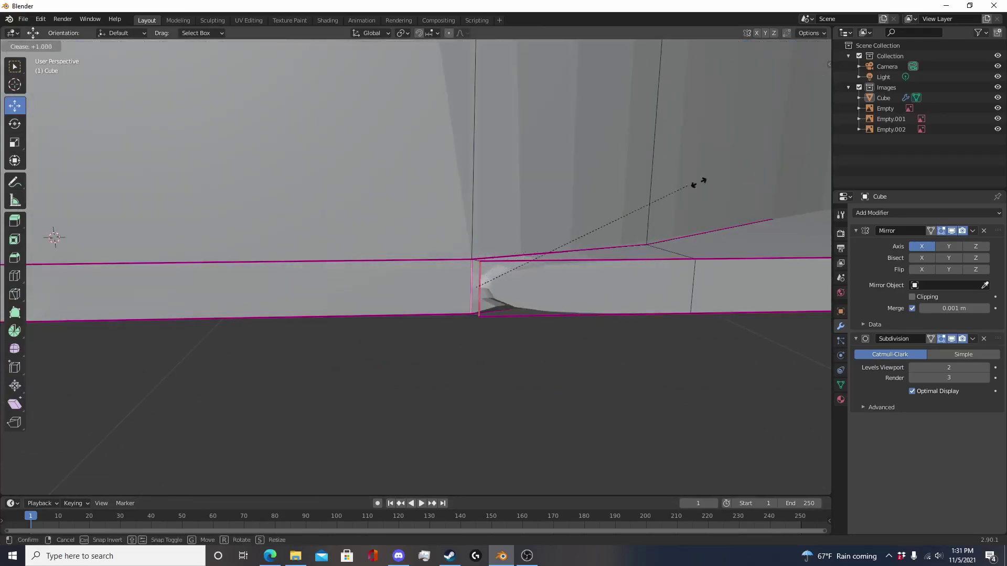
{"action": "left_click", "coordinate": [767, 165]}
{"action": "key", "text": "ctrl+z"}
{"action": "key", "text": "Tab"}
{"action": "key", "text": "Tab"}
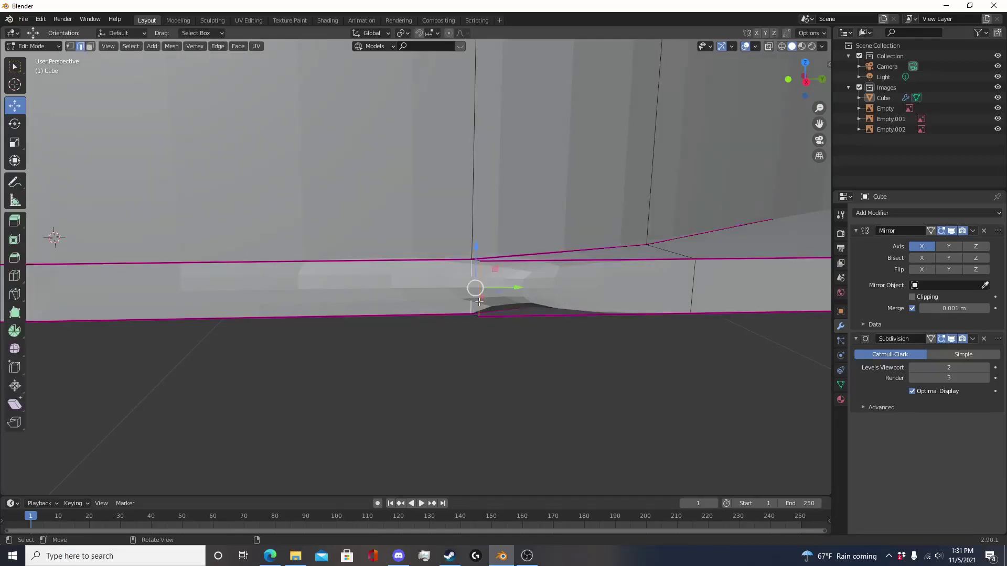
Move the outer vertical edge rearward along Y at the point where the floor starts to widen.
{"action": "middle_click_drag", "start_coordinate": [456, 291], "coordinate": [465, 348]}
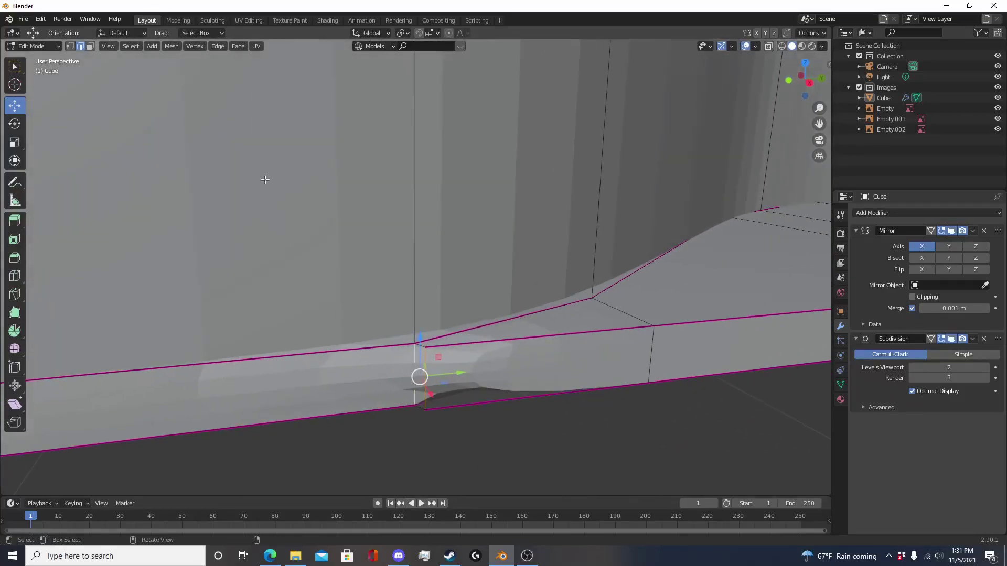
{"action": "left_click", "coordinate": [90, 47]}
{"action": "left_click", "coordinate": [79, 48]}
{"action": "left_click", "coordinate": [428, 378]}
{"action": "key", "text": "g"}
{"action": "key", "text": "y"}
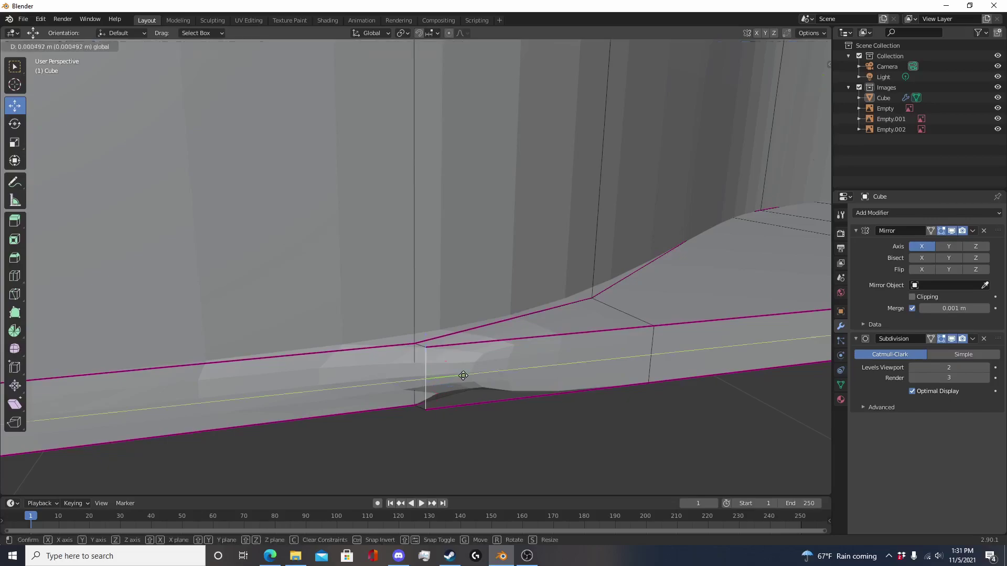
{"action": "left_click", "coordinate": [501, 373]}
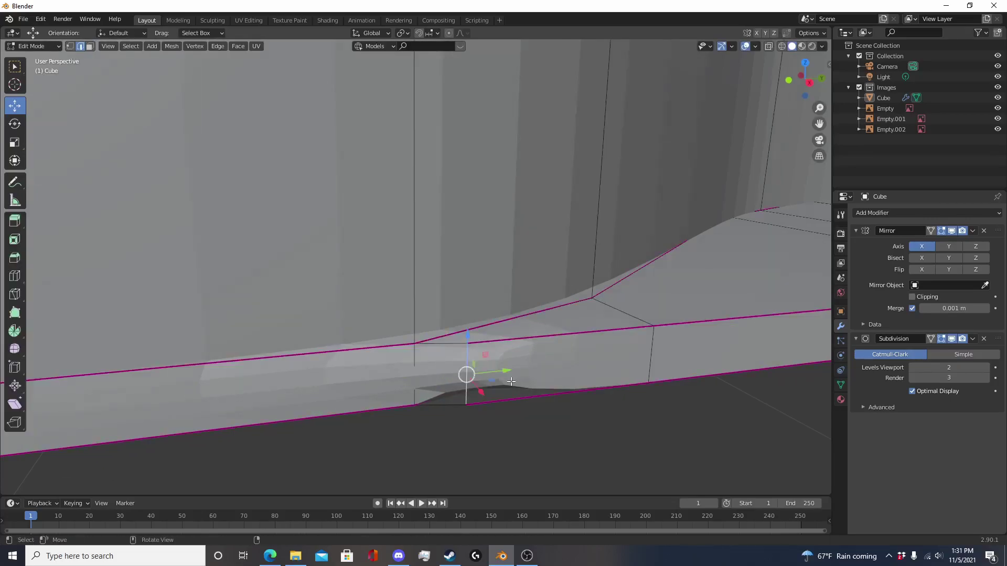
Crease the upper and lower short edges beside the moved vertical edge and check the body in Object Mode.
{"action": "left_click", "coordinate": [439, 405]}
{"action": "left_click", "coordinate": [451, 344], "text": "shift"}
{"action": "key", "text": "shift+e"}
{"action": "left_click", "coordinate": [84, 182]}
{"action": "key", "text": "Tab"}
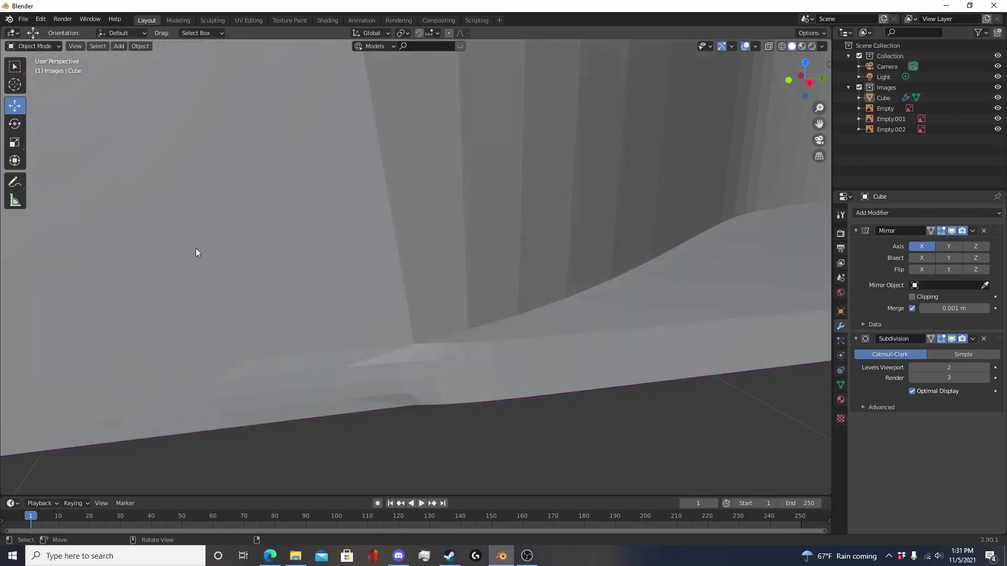
{"action": "scroll", "coordinate": [226, 262], "scroll_direction": "down", "scroll_amount": 12}
{"action": "scroll", "coordinate": [229, 349], "scroll_direction": "up", "scroll_amount": 4}
{"action": "middle_click_drag", "start_coordinate": [266, 285], "coordinate": [296, 332]}
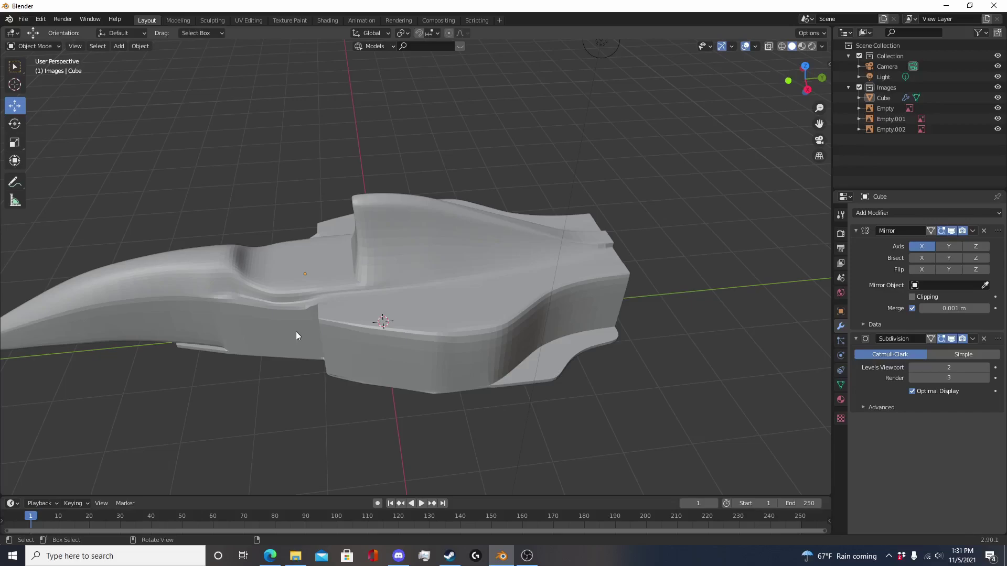
Select the upper faces of the cockpit area in Edit Mode with circle selection.
{"action": "middle_click_drag", "start_coordinate": [238, 310], "coordinate": [386, 338]}
{"action": "left_click", "coordinate": [375, 291]}
{"action": "key", "text": "Tab"}
{"action": "scroll", "coordinate": [385, 338], "scroll_direction": "up", "scroll_amount": 3}
{"action": "middle_click_drag", "start_coordinate": [163, 260], "coordinate": [273, 241], "text": "shift"}
{"action": "scroll", "coordinate": [274, 241], "scroll_direction": "up", "scroll_amount": 5}
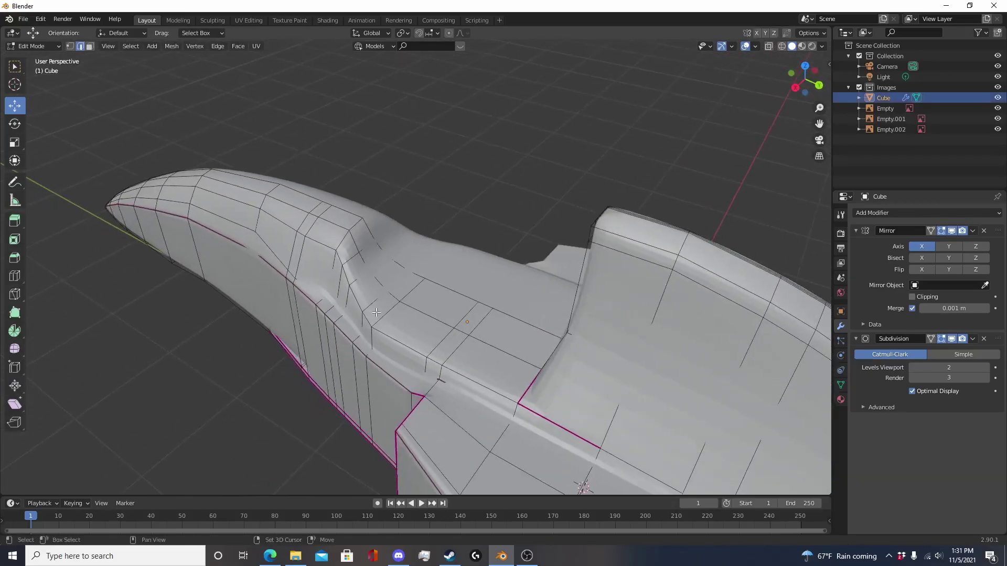
{"action": "left_click", "coordinate": [89, 46]}
{"action": "key", "text": "c"}
{"action": "mouse_move", "coordinate": [349, 340]}
{"action": "left_mouse_down"}
{"action": "mouse_move", "coordinate": [416, 380]}
{"action": "mouse_move", "coordinate": [550, 425]}
{"action": "mouse_move", "coordinate": [328, 261]}
{"action": "mouse_move", "coordinate": [320, 241]}
{"action": "left_mouse_up"}
{"action": "key", "text": "Escape"}
Add the two faces at the cockpit's front slope to the selection and compare it with the top-view blueprint.
{"action": "key", "text": "KP_3"}
{"action": "scroll", "coordinate": [320, 188], "scroll_direction": "up", "scroll_amount": 5}
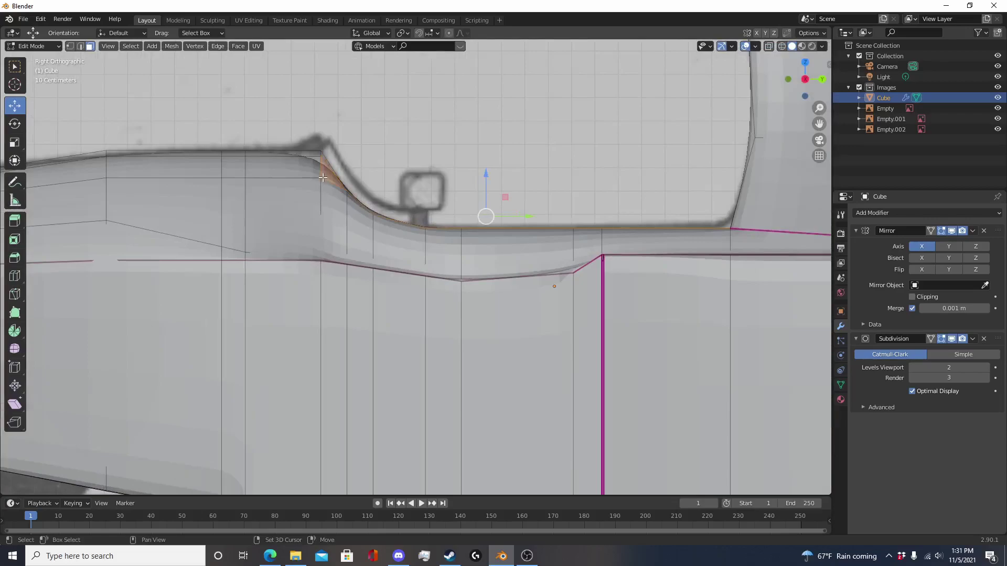
{"action": "middle_click_drag", "start_coordinate": [323, 178], "coordinate": [141, 287]}
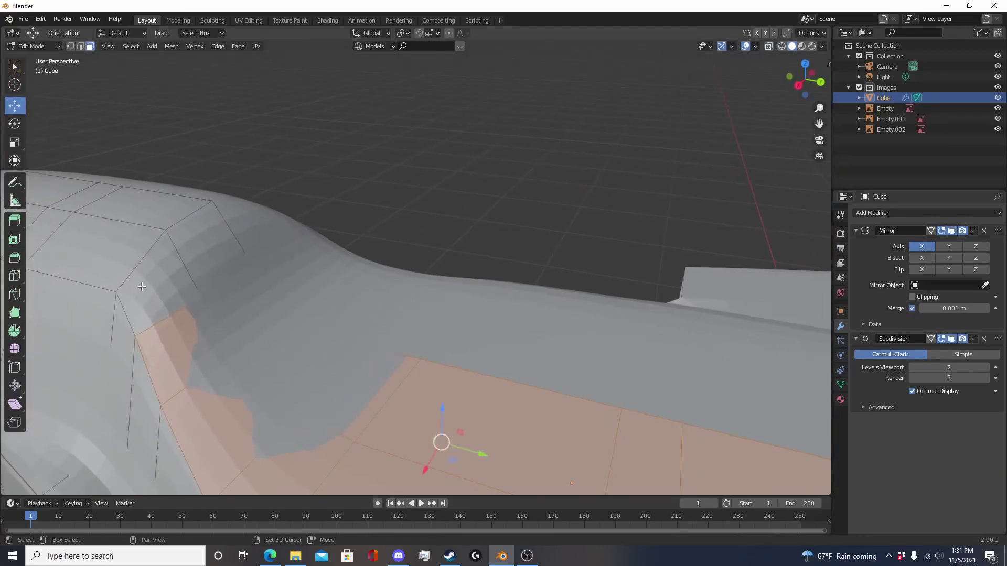
{"action": "left_click", "coordinate": [222, 251], "text": "shift"}
{"action": "left_click", "coordinate": [153, 292], "text": "shift"}
{"action": "scroll", "coordinate": [273, 362], "scroll_direction": "down", "scroll_amount": 4}
{"action": "key", "text": "shift+z"}
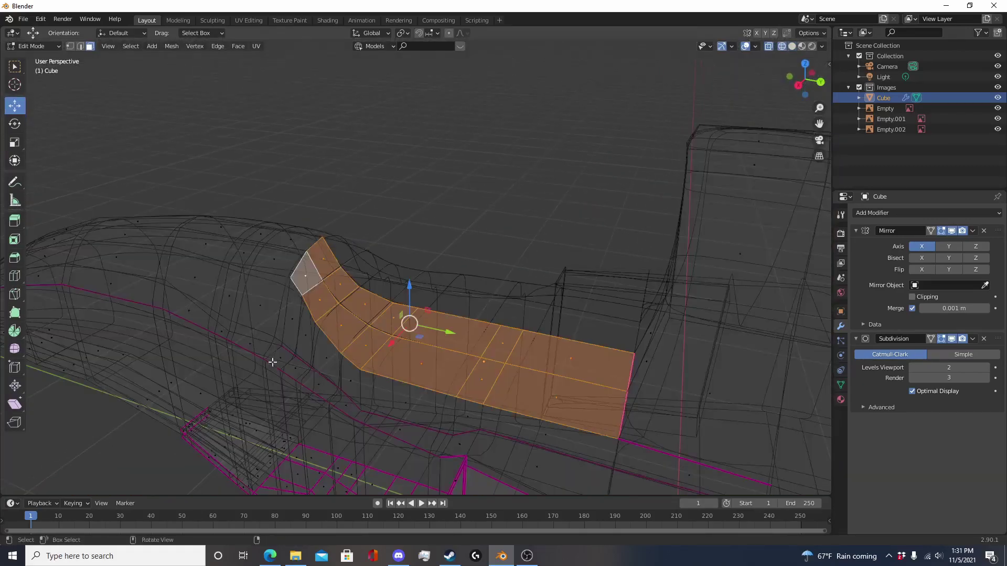
{"action": "key", "text": "shift+z"}
{"action": "key", "text": "KP_7"}
{"action": "key", "text": "shift+z"}
{"action": "middle_click_drag", "start_coordinate": [482, 394], "coordinate": [433, 417], "text": "shift"}
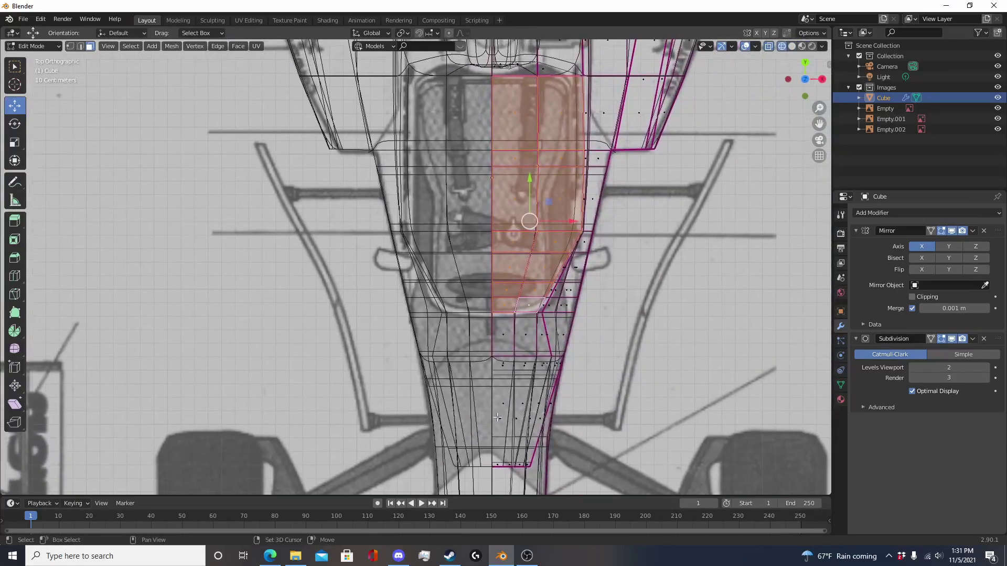
{"action": "middle_click_drag", "start_coordinate": [497, 417], "coordinate": [443, 439], "text": "shift"}
{"action": "key", "text": "shift+z"}
{"action": "middle_click_drag", "start_coordinate": [734, 482], "coordinate": [605, 430]}
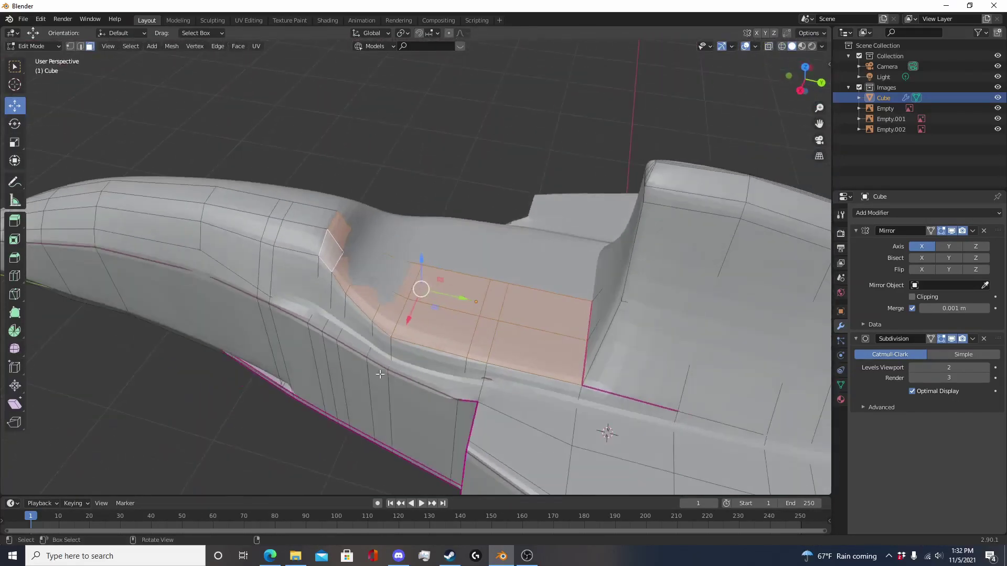
{"action": "middle_click_drag", "start_coordinate": [364, 391], "coordinate": [305, 382]}
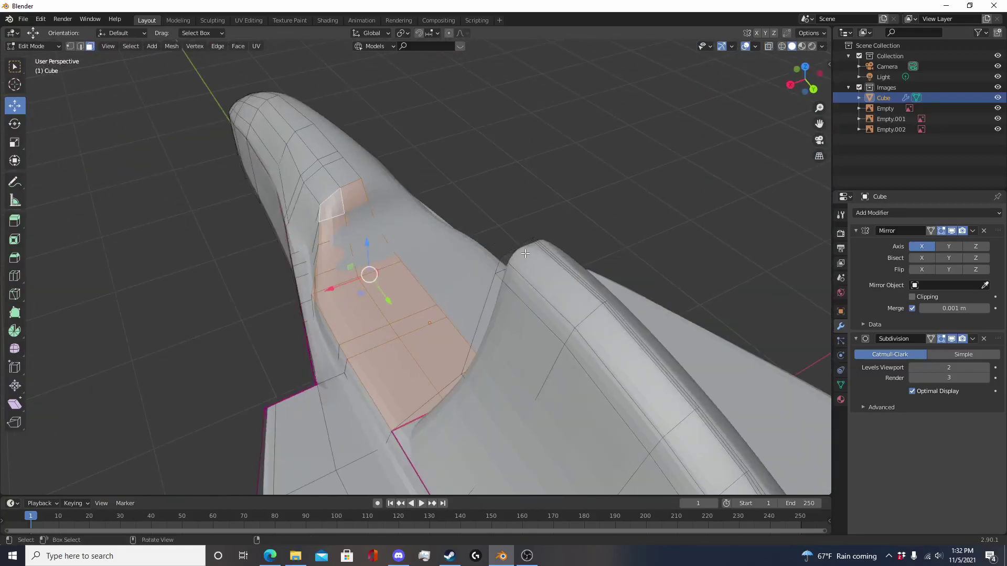
Apply the body's Mirror modifier and return to Edit Mode with the cockpit faces selected.
{"action": "key", "text": "Tab"}
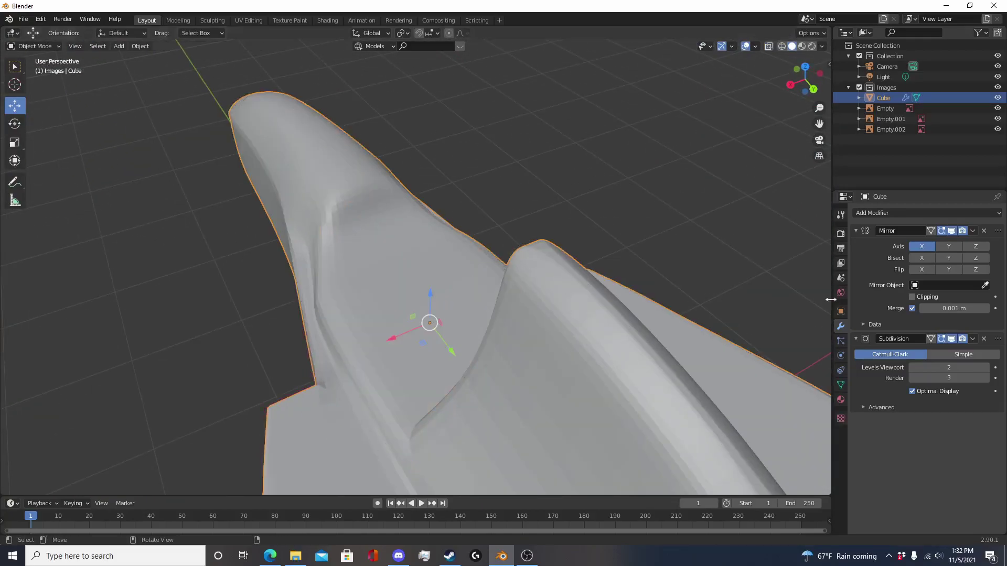
{"action": "key", "text": "ctrl+a"}
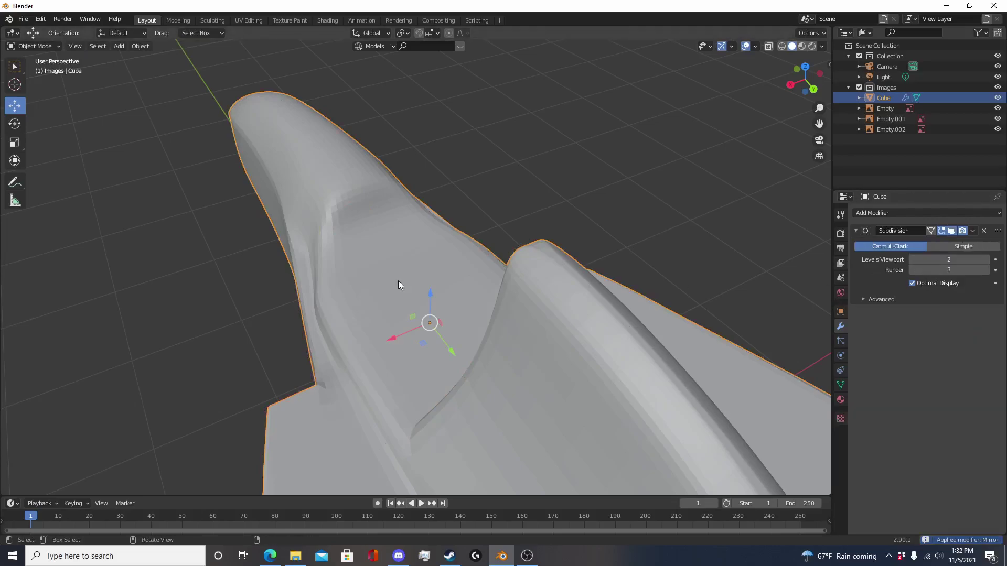
{"action": "key", "text": "Tab"}
{"action": "middle_click_drag", "start_coordinate": [421, 275], "coordinate": [577, 211]}
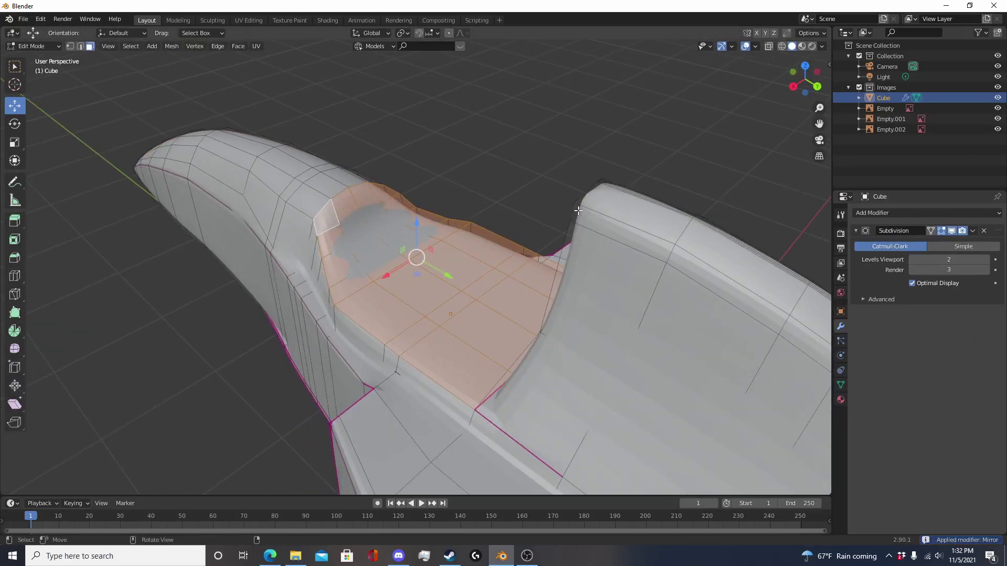
{"action": "middle_click_drag", "start_coordinate": [421, 332], "coordinate": [444, 298]}
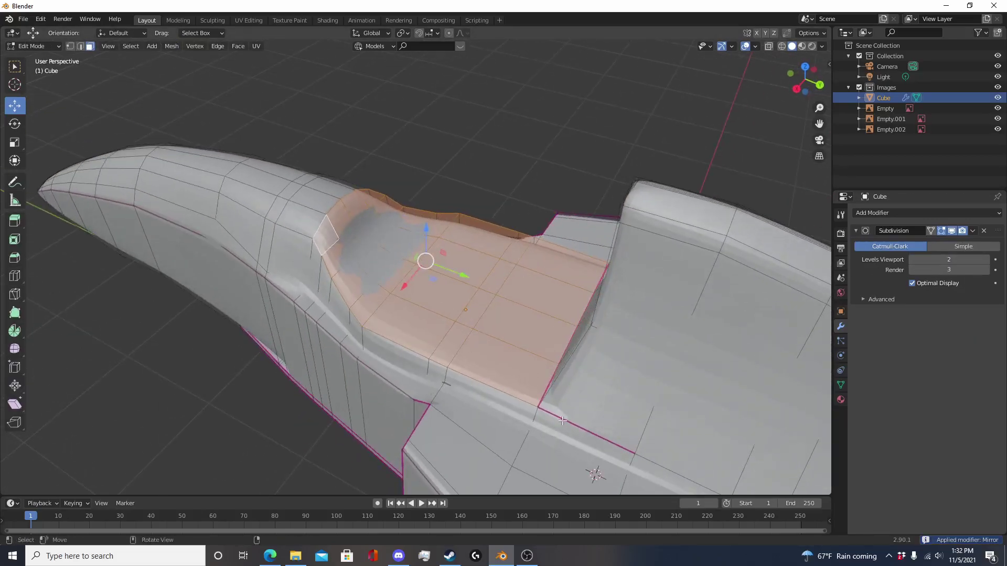
Inset the cockpit faces by about 0.058 and extrude them downward along global Z to hollow the cockpit.
{"action": "key", "text": "i"}
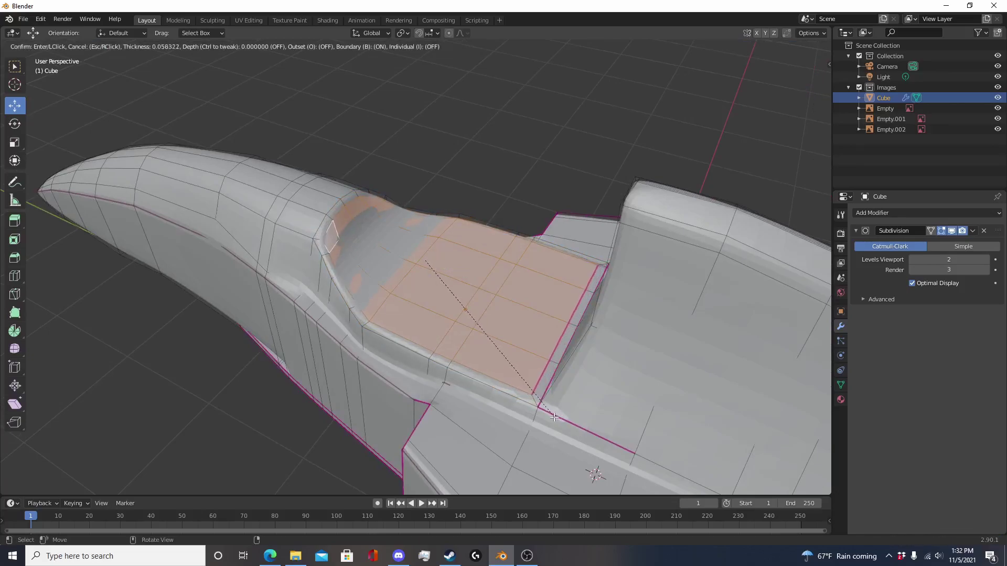
{"action": "left_click", "coordinate": [554, 417]}
{"action": "middle_click_drag", "start_coordinate": [554, 417], "coordinate": [450, 196]}
{"action": "key", "text": "e"}
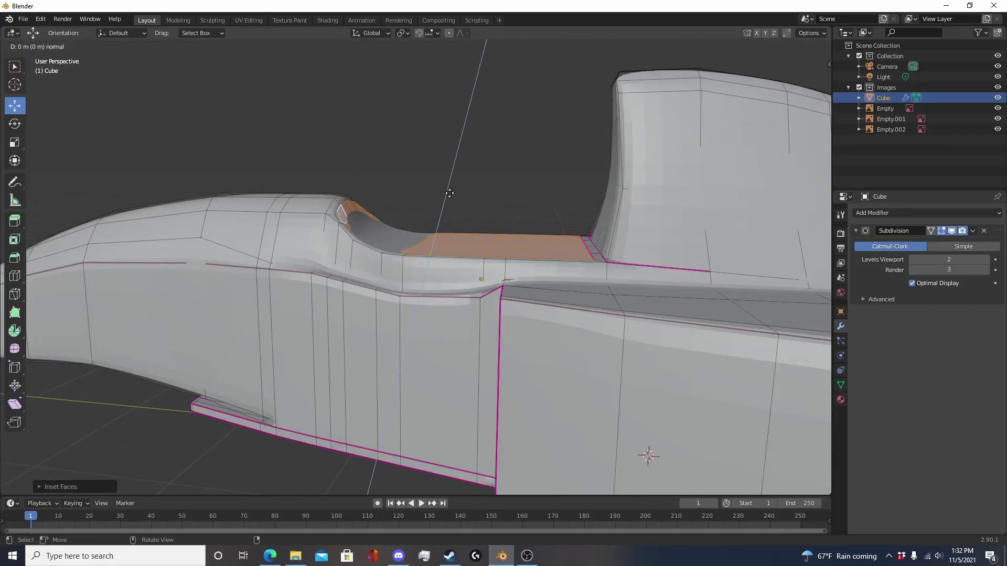
{"action": "key", "text": "z"}
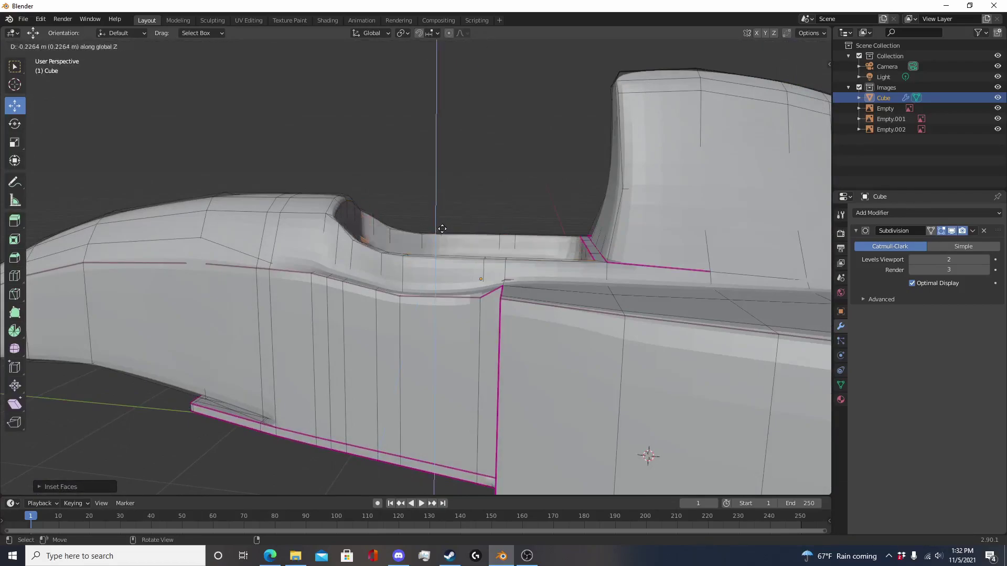
{"action": "left_click", "coordinate": [441, 274]}
{"action": "key", "text": "shift+z"}
{"action": "middle_click_drag", "start_coordinate": [467, 276], "coordinate": [509, 232]}
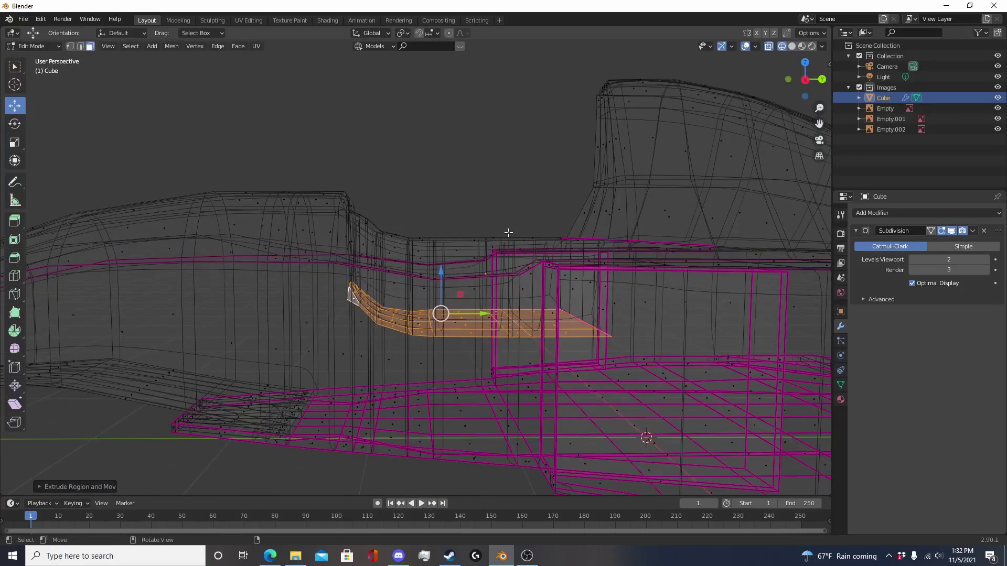
Flatten the cockpit floor by scaling it to 0 along Z, lower it further, and check the body in Object Mode.
{"action": "key", "text": "s"}
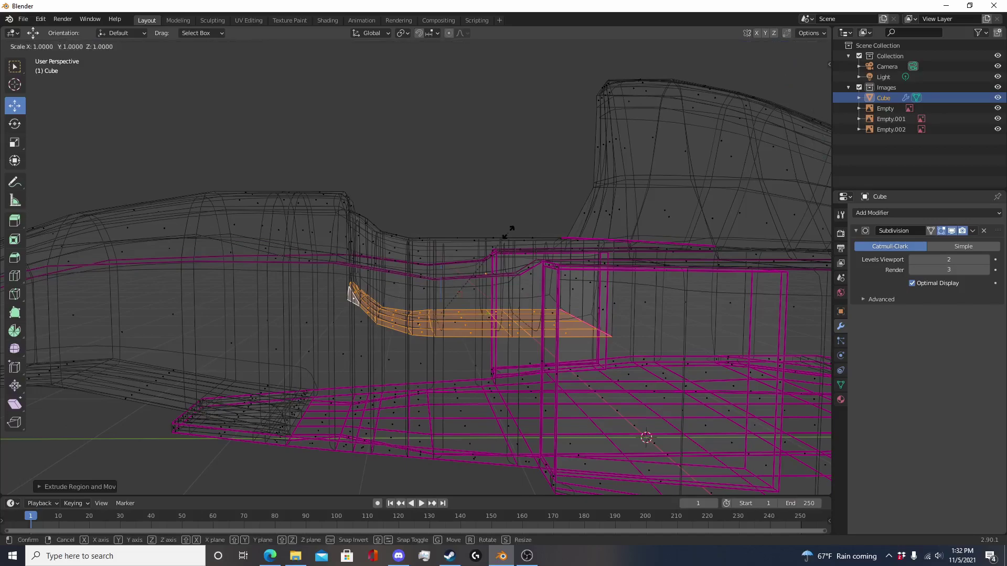
{"action": "type", "text": "z"}
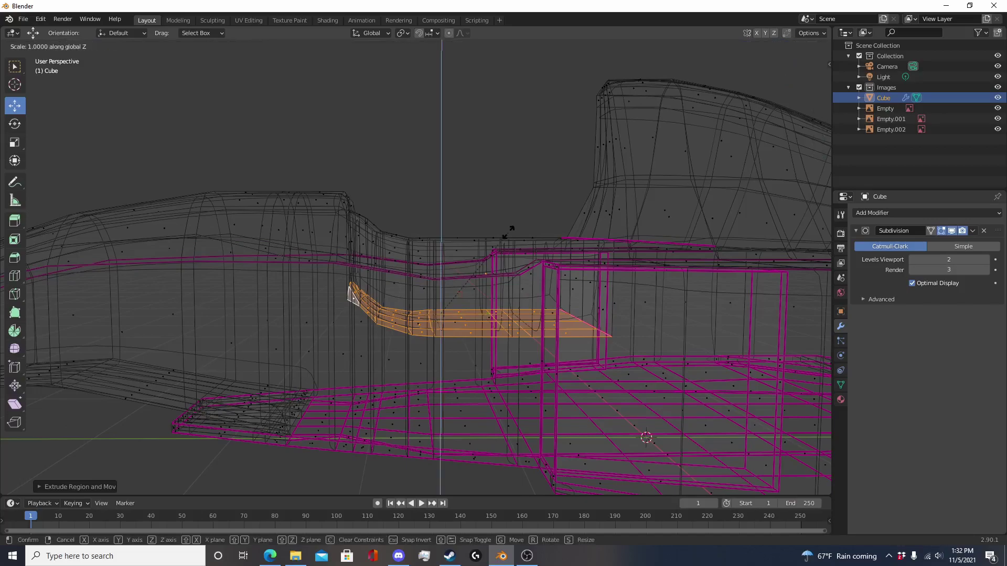
{"action": "type", "text": "0"}
{"action": "key", "text": "Return"}
{"action": "left_click_drag", "start_coordinate": [444, 273], "coordinate": [443, 313]}
{"action": "key", "text": "Tab"}
{"action": "scroll", "coordinate": [442, 312], "scroll_direction": "down", "scroll_amount": 3}
{"action": "key", "text": "shift+z"}
{"action": "mouse_move", "coordinate": [442, 312]}
{"action": "middle_mouse_down"}
{"action": "mouse_move", "coordinate": [270, 360]}
{"action": "mouse_move", "coordinate": [130, 334]}
{"action": "mouse_move", "coordinate": [121, 321]}
{"action": "mouse_move", "coordinate": [2, 338]}
{"action": "mouse_move", "coordinate": [796, 317]}
{"action": "middle_mouse_up"}
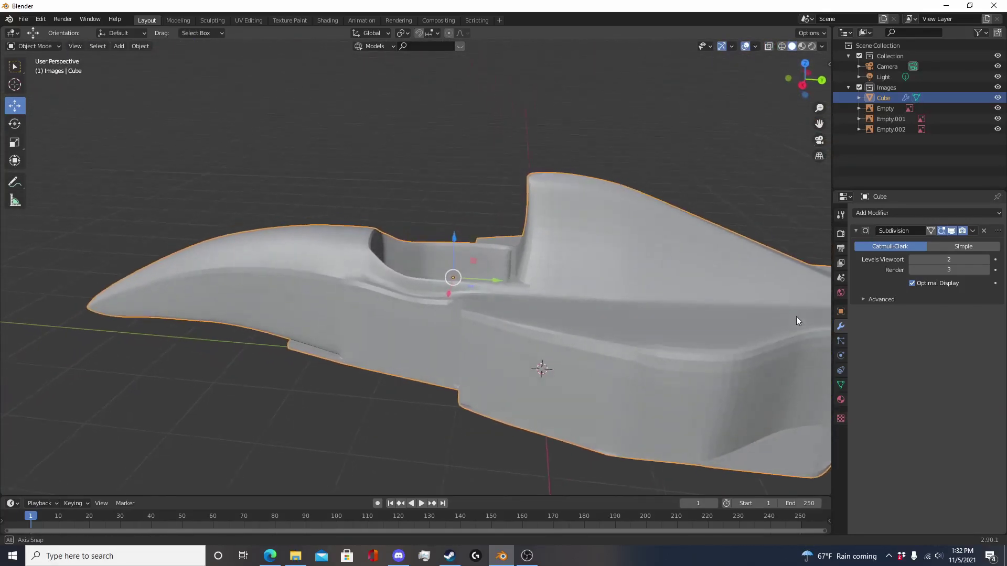
Add a horizontal loop cut around the cockpit's inner walls and slide it upward.
{"action": "key", "text": "Tab"}
{"action": "scroll", "coordinate": [453, 326], "scroll_direction": "up", "scroll_amount": 6}
{"action": "middle_click_drag", "start_coordinate": [453, 325], "coordinate": [363, 288]}
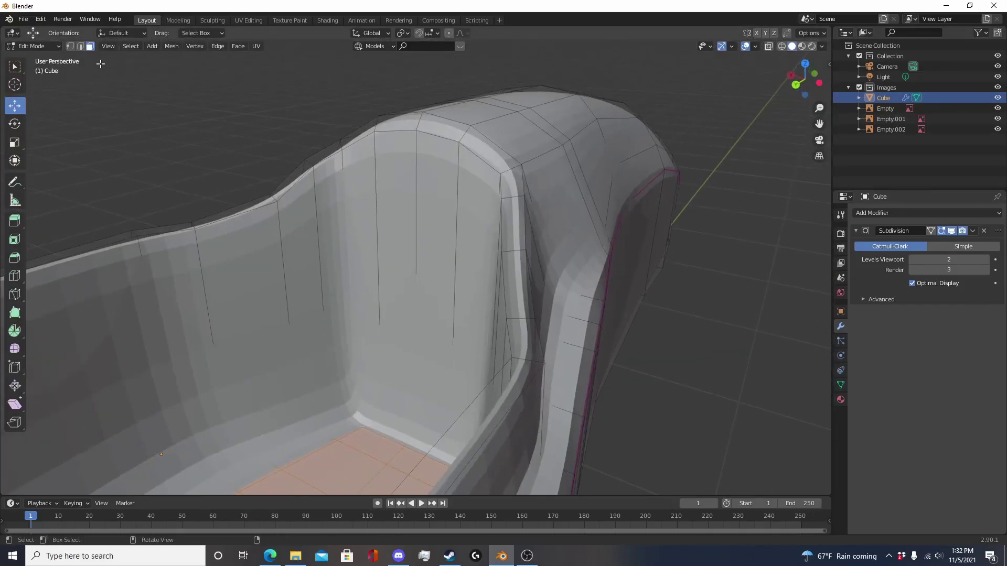
{"action": "key", "text": "ctrl+r"}
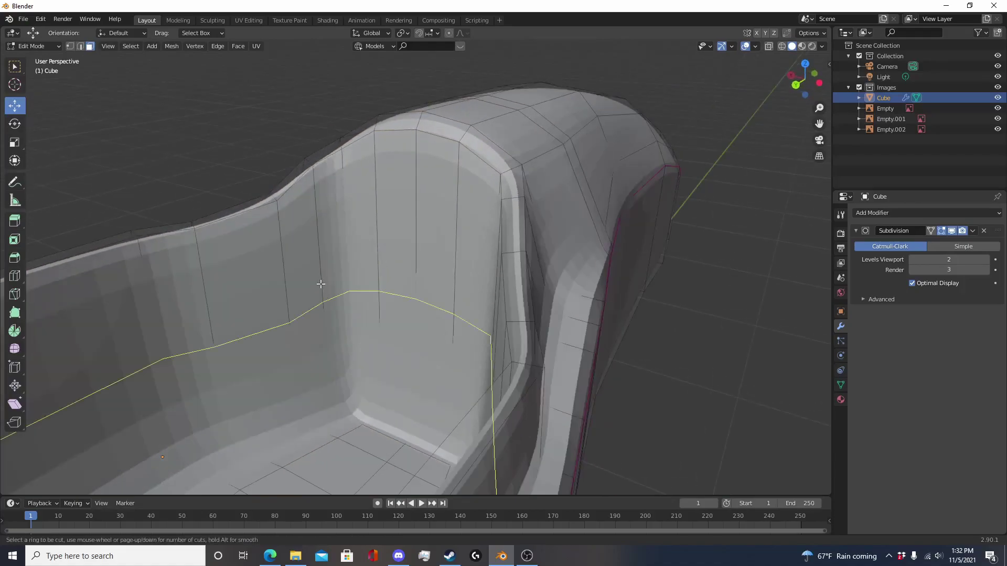
{"action": "left_click", "coordinate": [321, 285]}
{"action": "left_click", "coordinate": [321, 226]}
Select the faces of the cockpit's front wall below the new loop cut and verify the selection in wireframe.
{"action": "left_click", "coordinate": [91, 46]}
{"action": "middle_click_drag", "start_coordinate": [215, 162], "coordinate": [286, 220]}
{"action": "key", "text": "c"}
{"action": "mouse_move", "coordinate": [447, 291]}
{"action": "left_mouse_down"}
{"action": "mouse_move", "coordinate": [428, 280]}
{"action": "mouse_move", "coordinate": [347, 281]}
{"action": "left_mouse_up"}
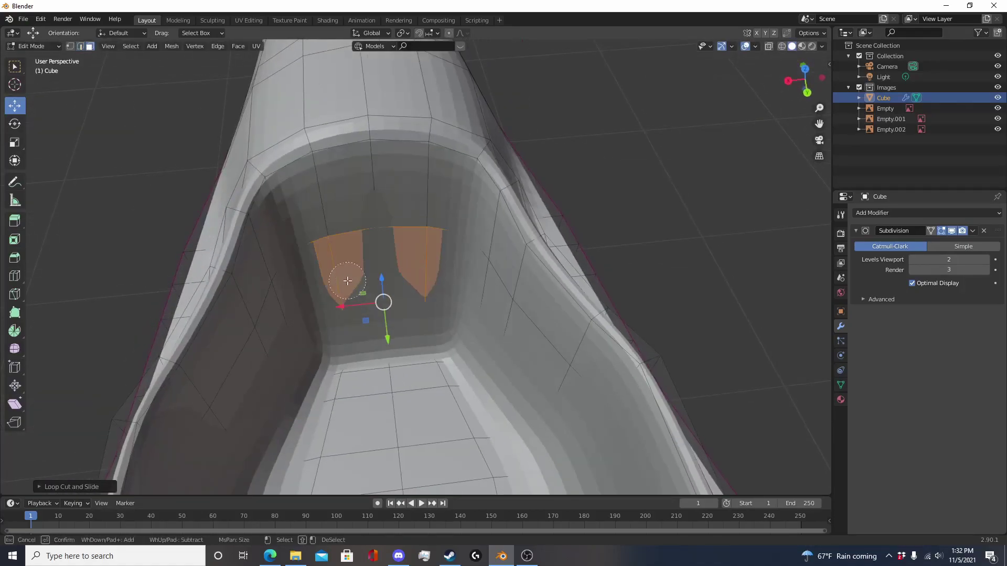
{"action": "key", "text": "Escape"}
{"action": "key", "text": "shift+z"}
{"action": "middle_click_drag", "start_coordinate": [443, 337], "coordinate": [317, 306]}
{"action": "key", "text": "shift+z"}
Extrude the selected front wall faces forward into the nose to form the leg tunnel, and inspect it in Object Mode.
{"action": "scroll", "coordinate": [397, 316], "scroll_direction": "down", "scroll_amount": 2}
{"action": "scroll", "coordinate": [479, 299], "scroll_direction": "down", "scroll_amount": 3}
{"action": "key", "text": "e"}
{"action": "left_click", "coordinate": [569, 287]}
{"action": "middle_click_drag", "start_coordinate": [569, 287], "coordinate": [617, 288]}
{"action": "key", "text": "Tab"}
{"action": "scroll", "coordinate": [417, 298], "scroll_direction": "up", "scroll_amount": 5}
{"action": "mouse_move", "coordinate": [417, 298]}
{"action": "middle_mouse_down"}
{"action": "mouse_move", "coordinate": [427, 319]}
{"action": "mouse_move", "coordinate": [405, 298]}
{"action": "middle_mouse_up"}
Try to crease the four front wall faces above the leg tunnel opening, and undo the crease.
{"action": "key", "text": "Tab"}
{"action": "key", "text": "alt+a"}
{"action": "left_click", "coordinate": [362, 247]}
{"action": "left_click", "coordinate": [413, 238], "text": "shift"}
{"action": "left_click", "coordinate": [463, 235], "text": "shift"}
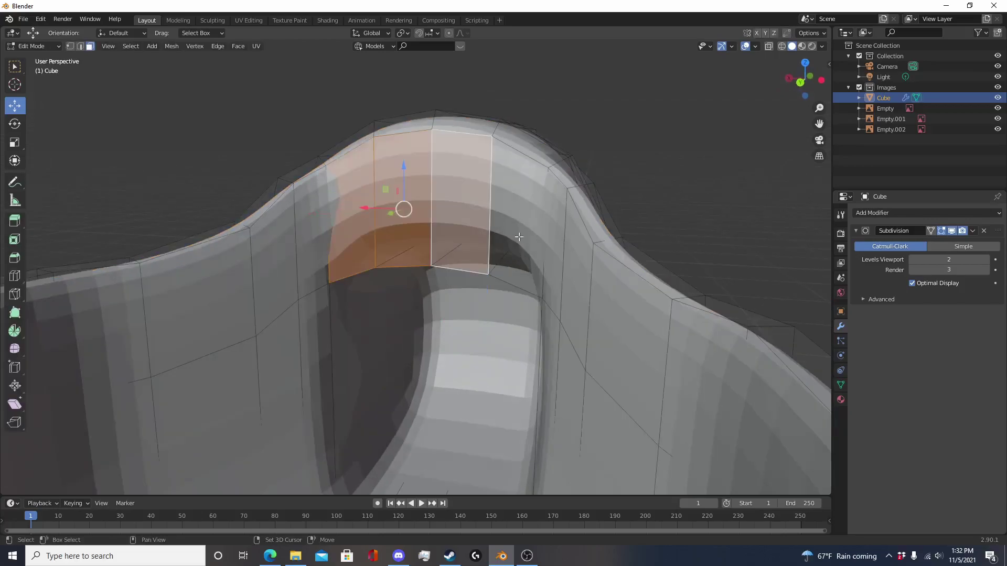
{"action": "left_click", "coordinate": [522, 239], "text": "shift"}
{"action": "key", "text": "shift+e"}
{"action": "left_click", "coordinate": [819, 286]}
{"action": "key", "text": "ctrl+z"}
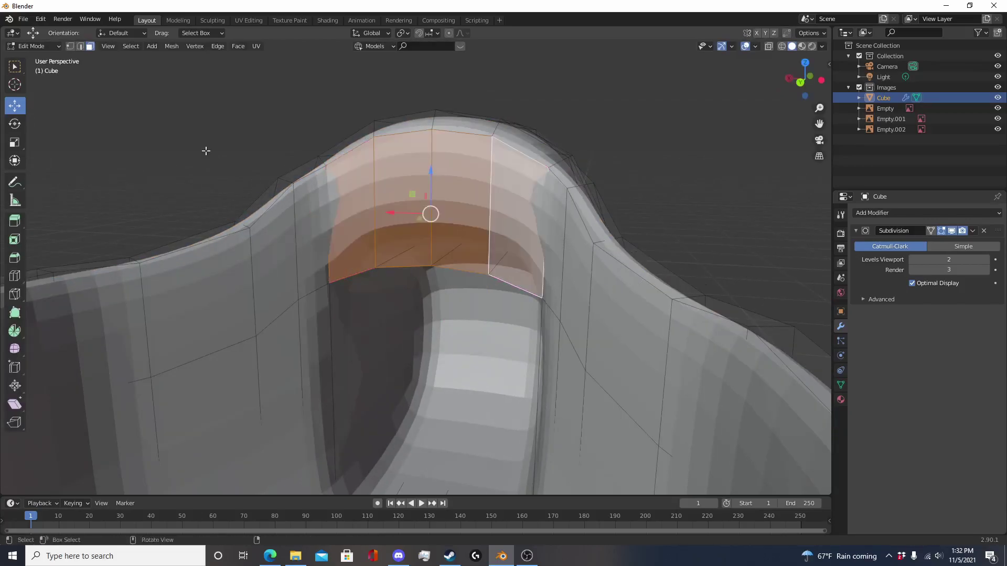
Crease the four upper edges of the leg tunnel opening and view the result.
{"action": "left_click", "coordinate": [81, 47]}
{"action": "left_click", "coordinate": [363, 271]}
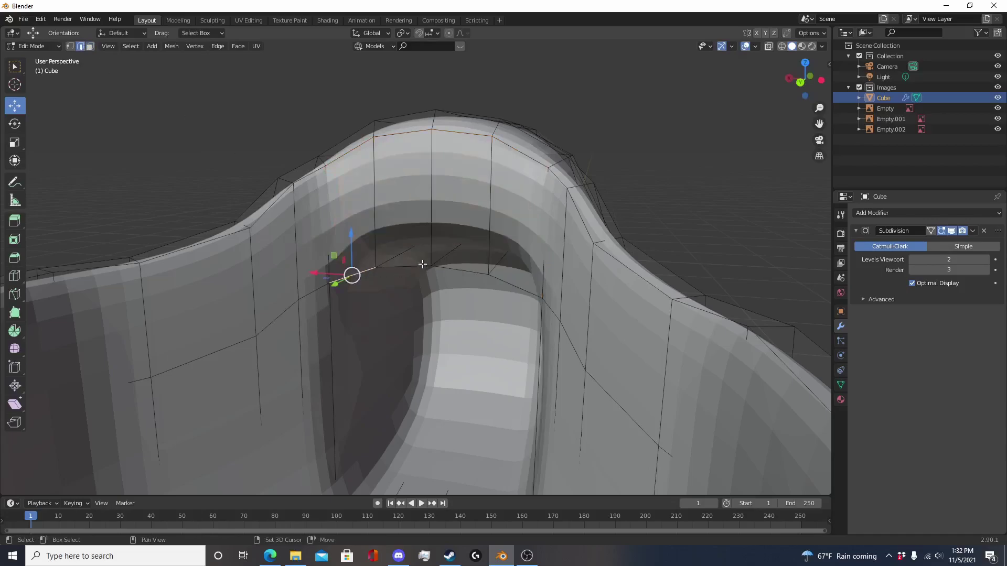
{"action": "left_click", "coordinate": [478, 274], "text": "shift"}
{"action": "left_click", "coordinate": [519, 288], "text": "shift"}
{"action": "left_click", "coordinate": [389, 260], "text": "shift"}
{"action": "key", "text": "shift+e"}
{"action": "left_click", "coordinate": [554, 254]}
{"action": "key", "text": "Tab"}
{"action": "middle_click_drag", "start_coordinate": [555, 256], "coordinate": [564, 316]}
{"action": "scroll", "coordinate": [602, 307], "scroll_direction": "down", "scroll_amount": 6}
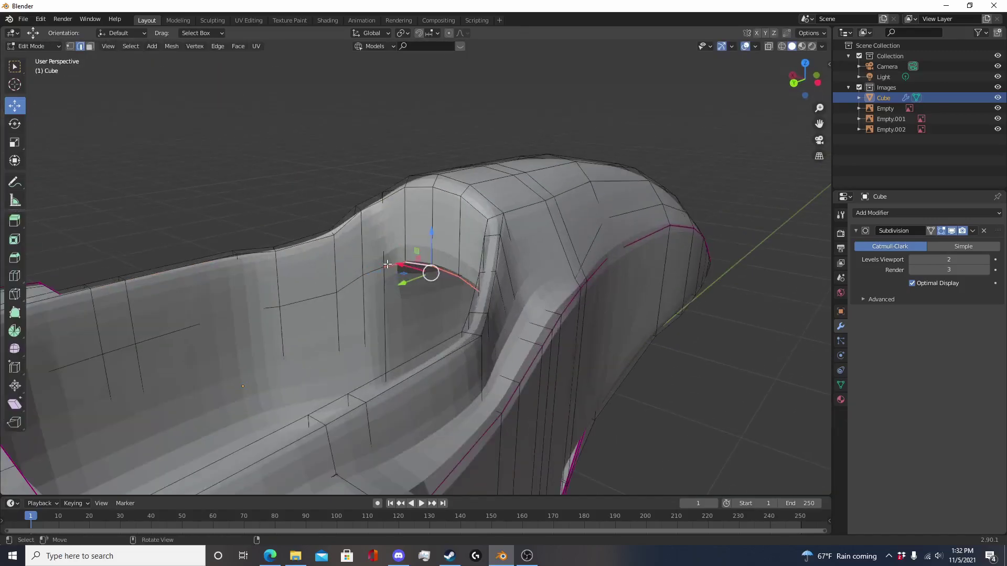
Readjust the crease on the leg tunnel's upper edges and return to Object Mode.
{"action": "key", "text": "shift+e"}
{"action": "left_click", "coordinate": [412, 247]}
{"action": "middle_click_drag", "start_coordinate": [412, 247], "coordinate": [529, 316]}
{"action": "key", "text": "Tab"}
{"action": "scroll", "coordinate": [449, 278], "scroll_direction": "down", "scroll_amount": 5}
Apply Shade Smooth to the car body, deselect it, and review the shape from several sides.
{"action": "left_click", "coordinate": [141, 46]}
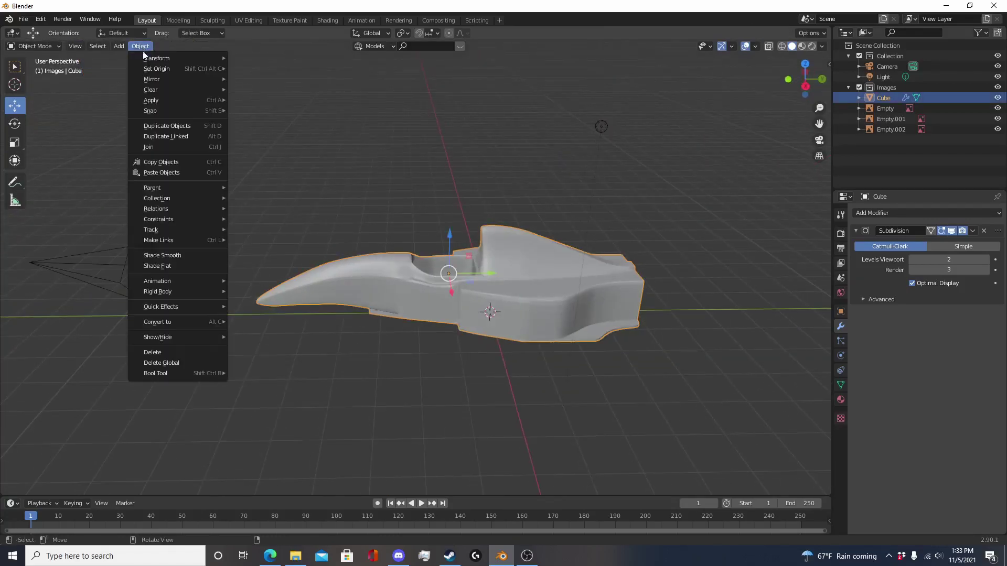
{"action": "left_click", "coordinate": [195, 253]}
{"action": "scroll", "coordinate": [432, 338], "scroll_direction": "up", "scroll_amount": 5}
{"action": "key", "text": "alt+a"}
{"action": "middle_click_drag", "start_coordinate": [613, 360], "coordinate": [446, 347]}
{"action": "scroll", "coordinate": [530, 340], "scroll_direction": "down", "scroll_amount": 4}
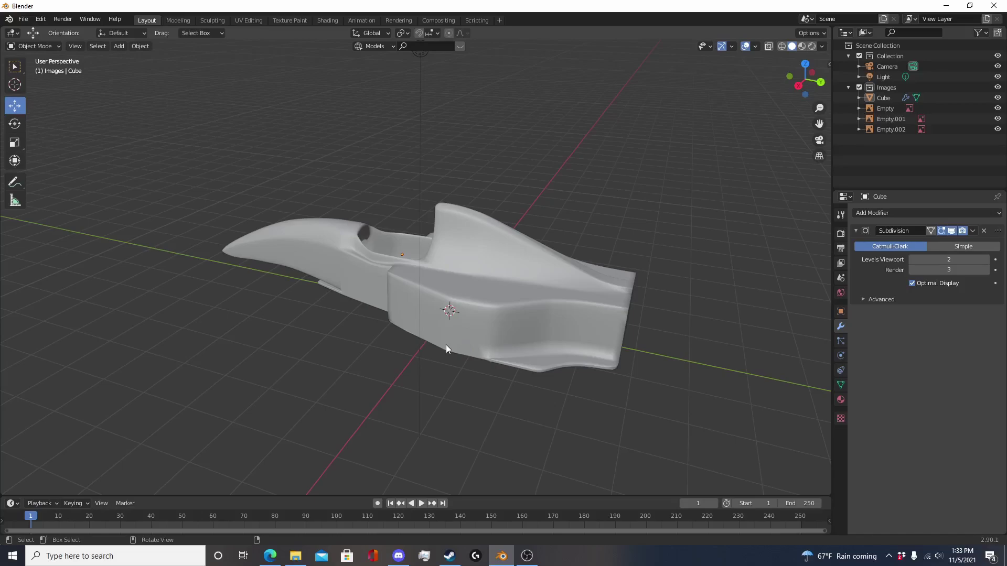
{"action": "mouse_move", "coordinate": [438, 341]}
{"action": "middle_mouse_down"}
{"action": "mouse_move", "coordinate": [376, 285]}
{"action": "mouse_move", "coordinate": [407, 336]}
{"action": "mouse_move", "coordinate": [456, 335]}
{"action": "middle_mouse_up"}
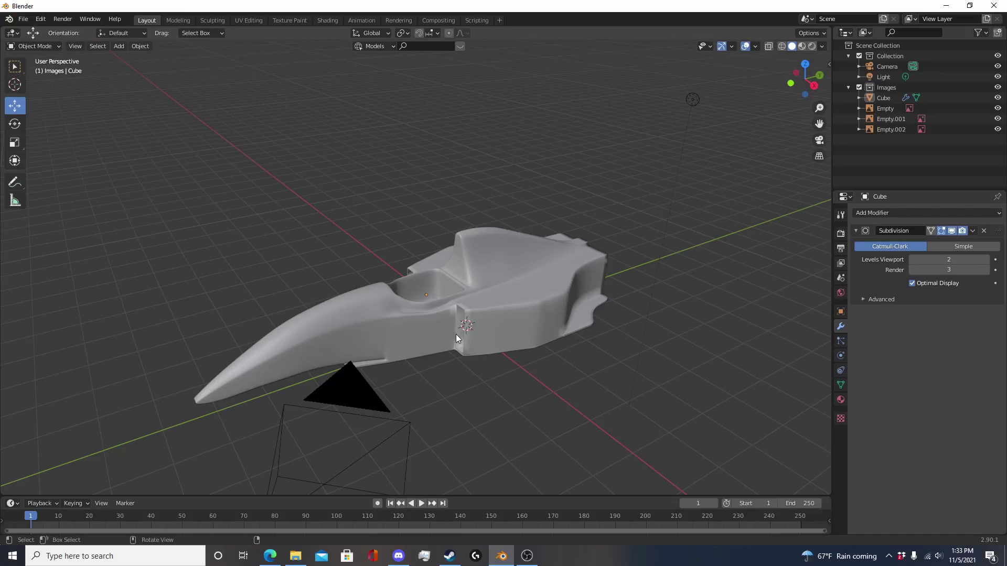
Switch to the Microsoft Edge web browser.
{"action": "left_click", "coordinate": [278, 561]}
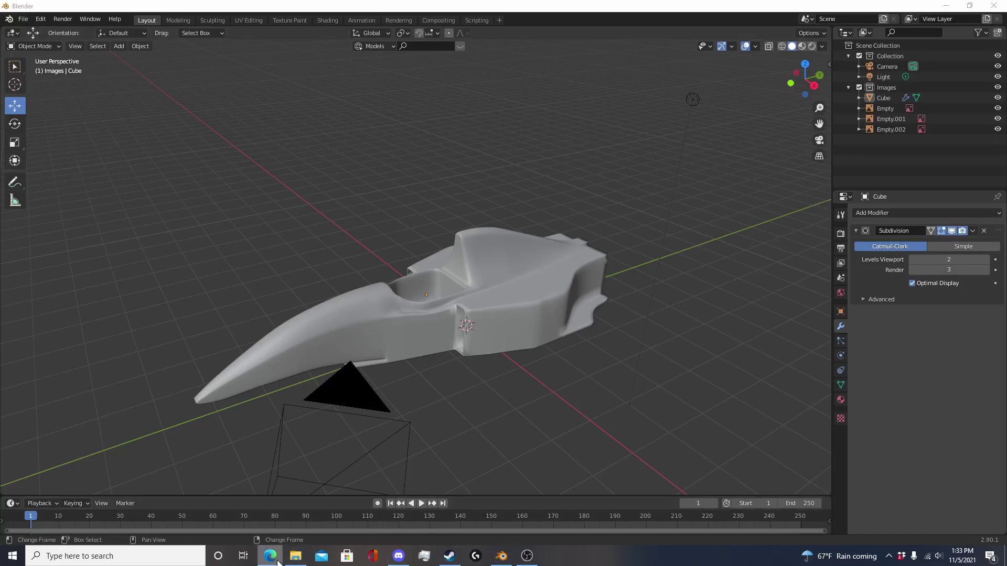